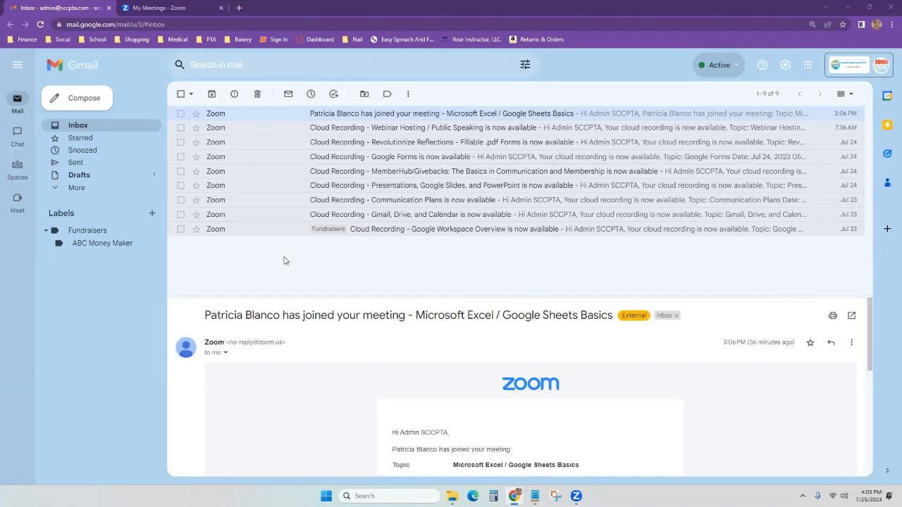
# Bring the File Explorer Downloads window, holding the EmployeeSampleData zip, to the front over Gmail.
pyautogui.moveTo(452, 496)
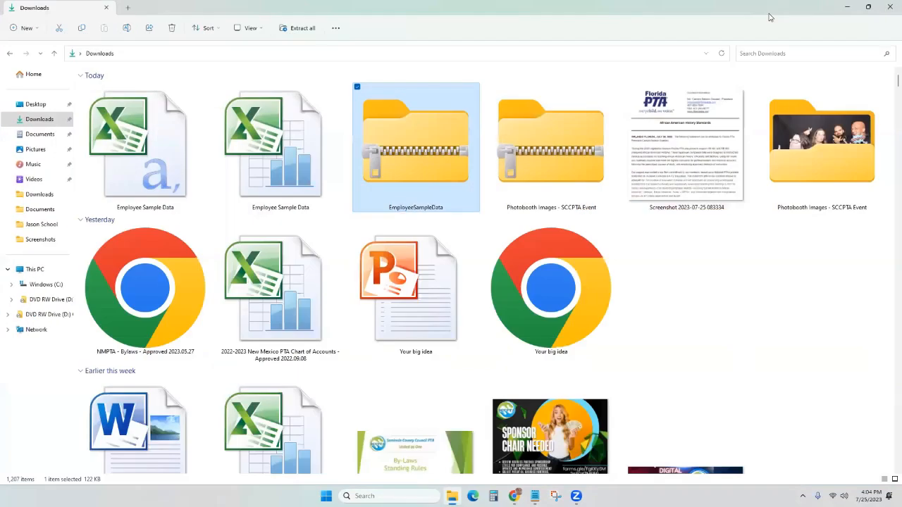
# Restore and narrow the Downloads window so Gmail shows behind it.
pyautogui.moveTo(769, 14); pyautogui.dragTo(754, 74)
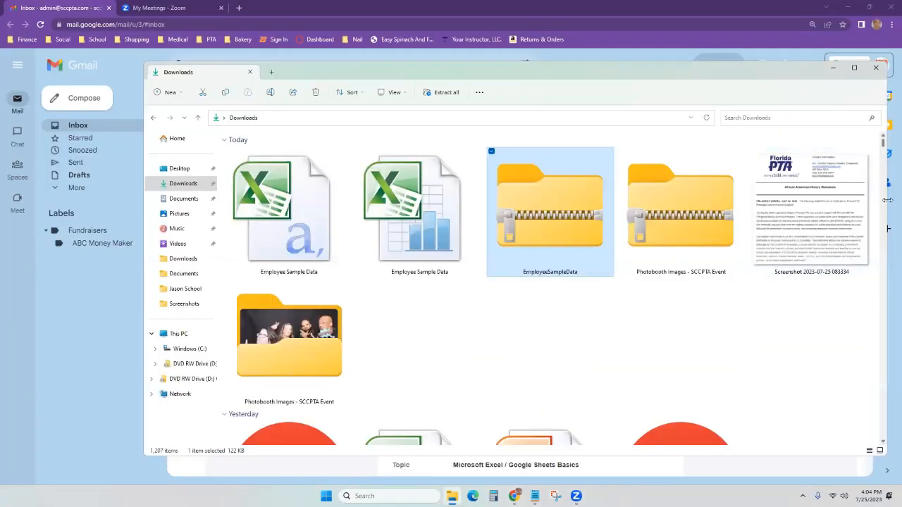
pyautogui.moveTo(887, 200); pyautogui.dragTo(598, 203)
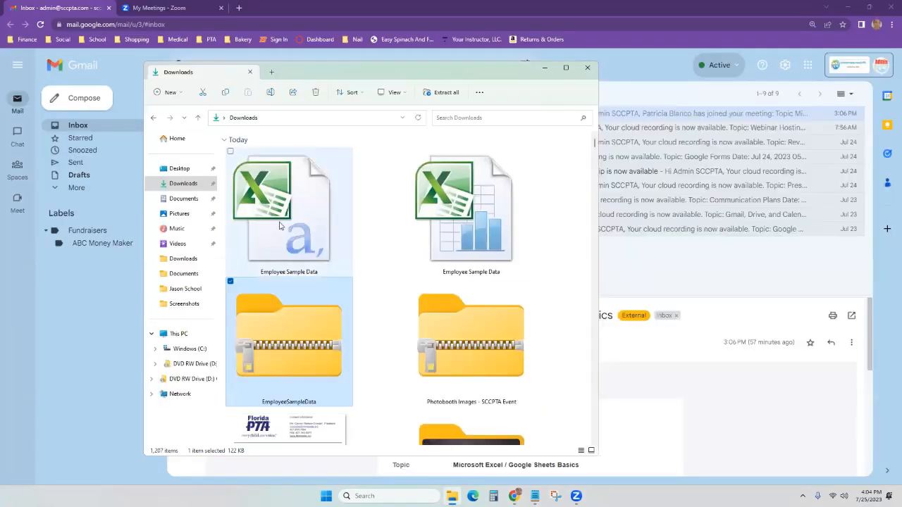
pyautogui.click(294, 213)
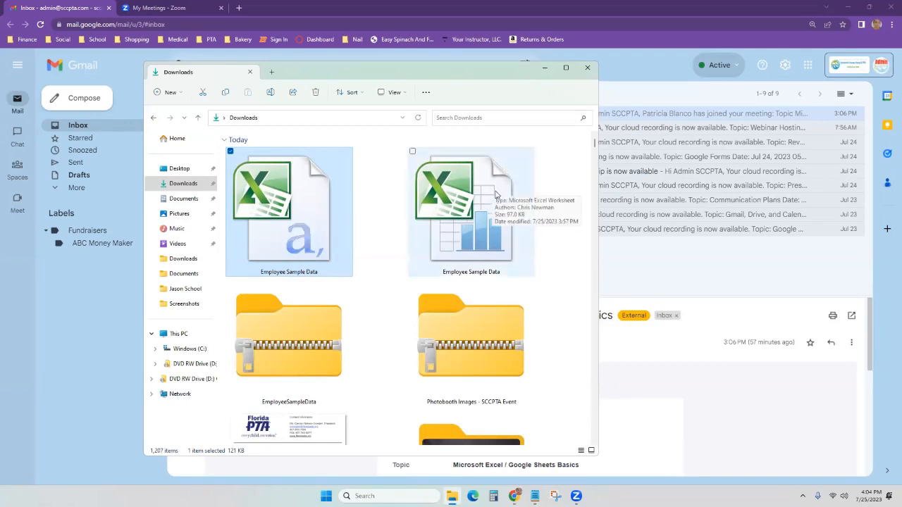
# Show the Downloads folder in Details view and widen the Type column to read full type names.
pyautogui.rightClick(567, 176)
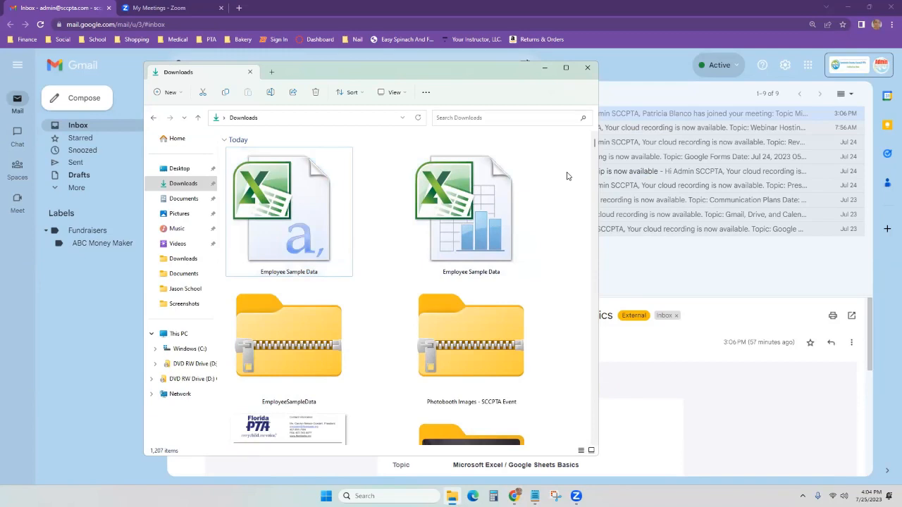
pyautogui.moveTo(646, 184)
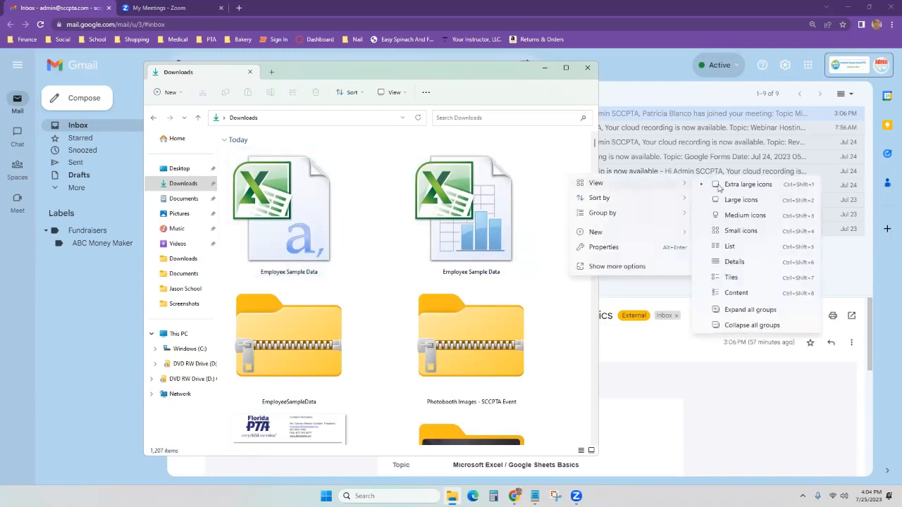
pyautogui.click(735, 262)
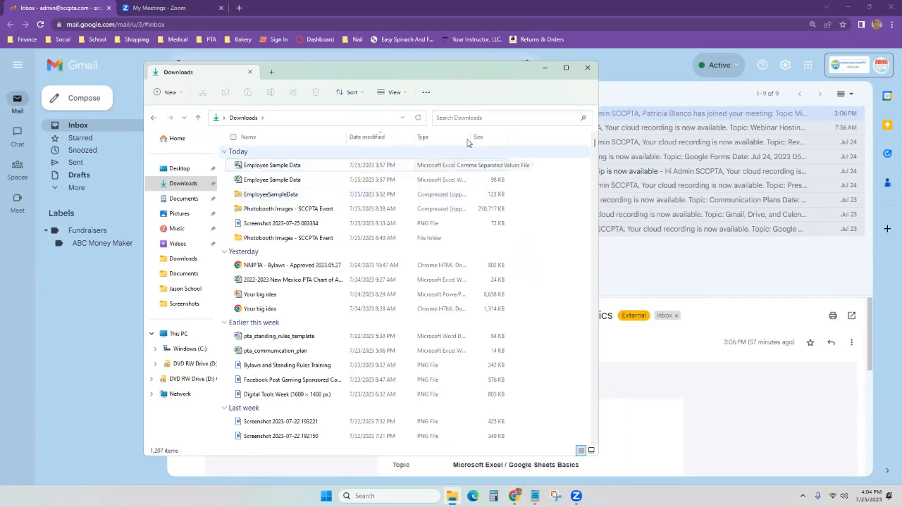
pyautogui.moveTo(471, 137); pyautogui.dragTo(515, 137)
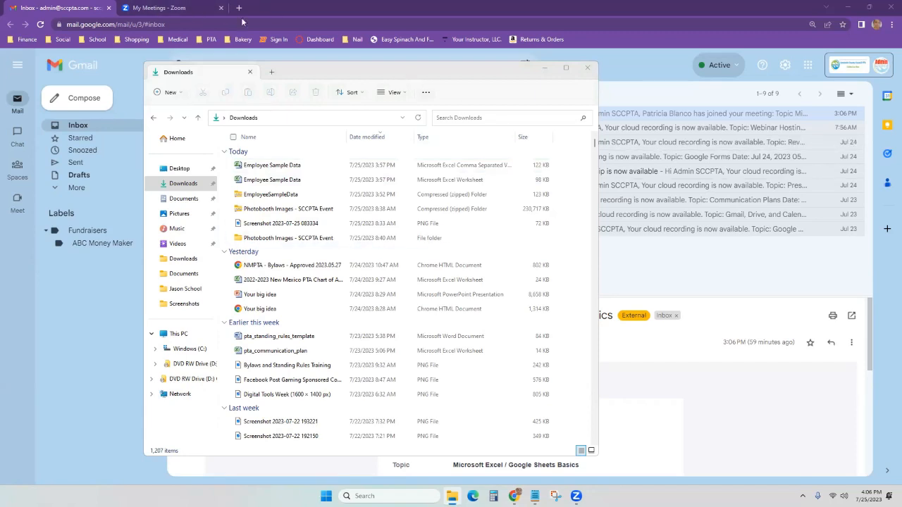
# Minimize the Downloads window to bring the Gmail inbox back into view.
pyautogui.click(684, 105)
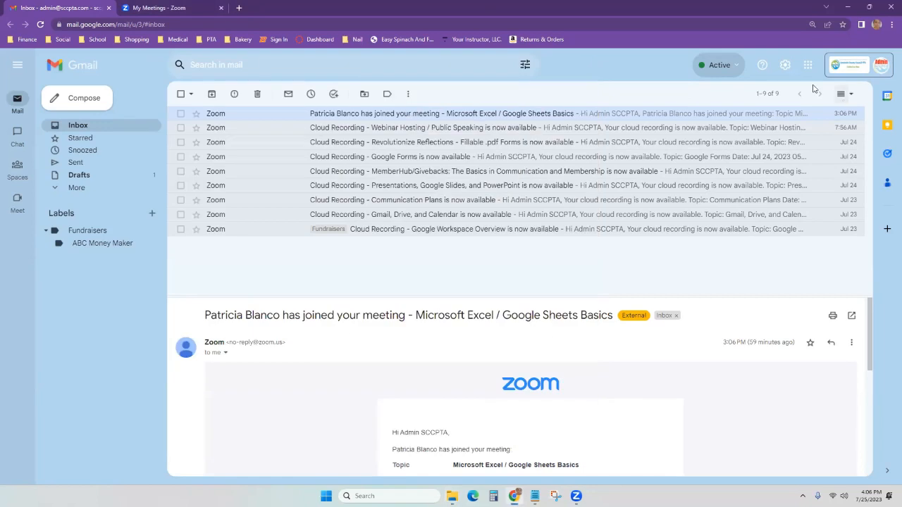
pyautogui.hotkey('ctrl', 't')
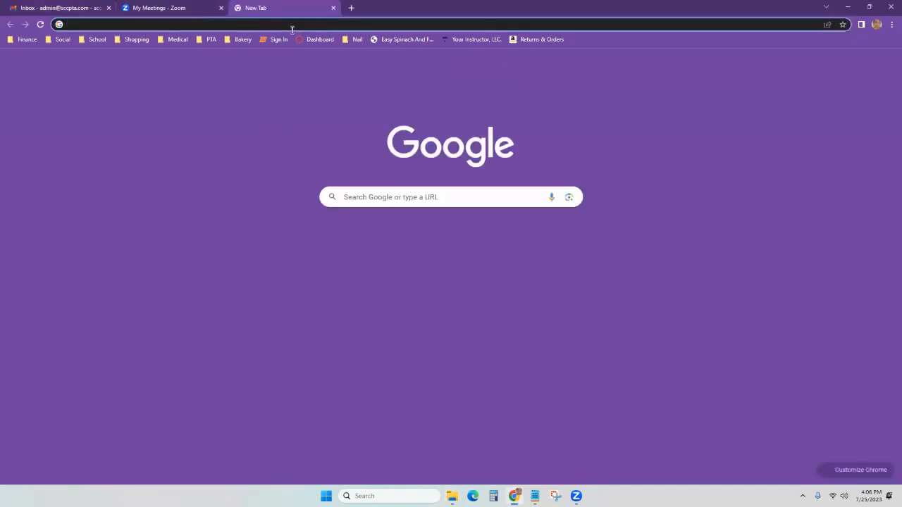
pyautogui.write('sheet')
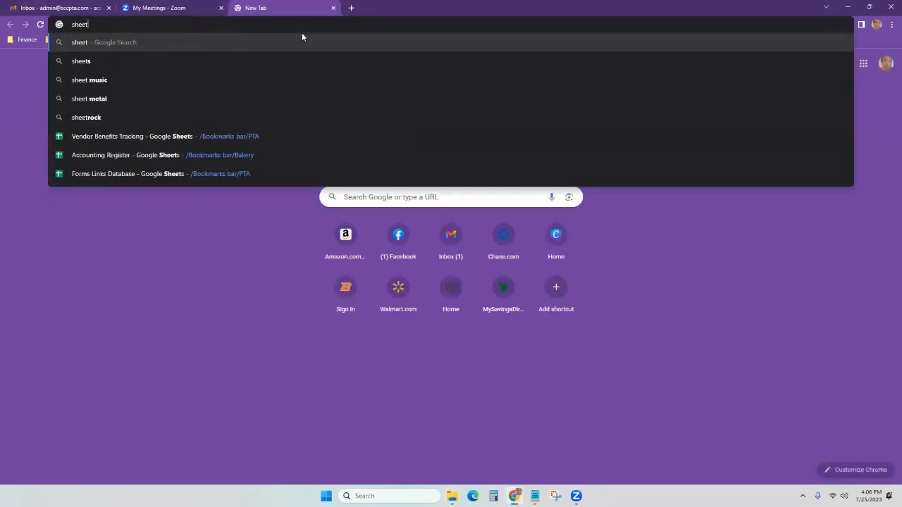
pyautogui.write('s.google.com')
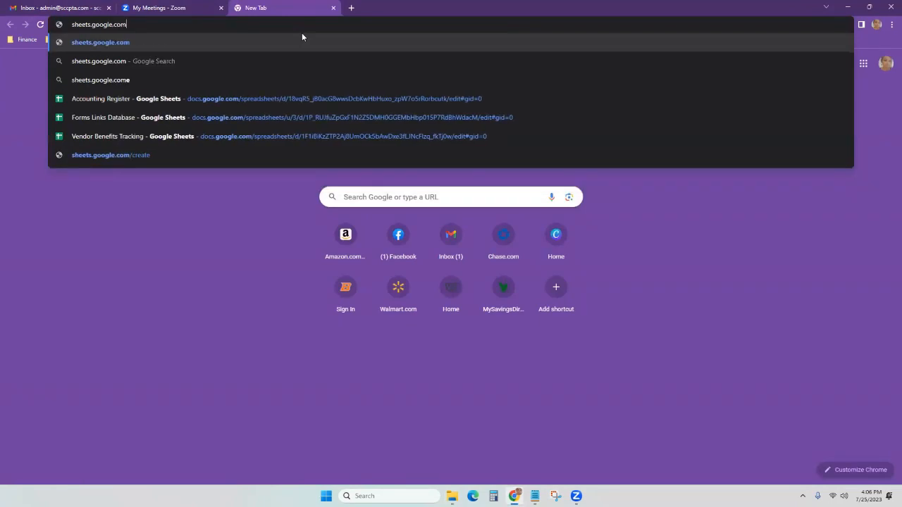
pyautogui.press('Return')
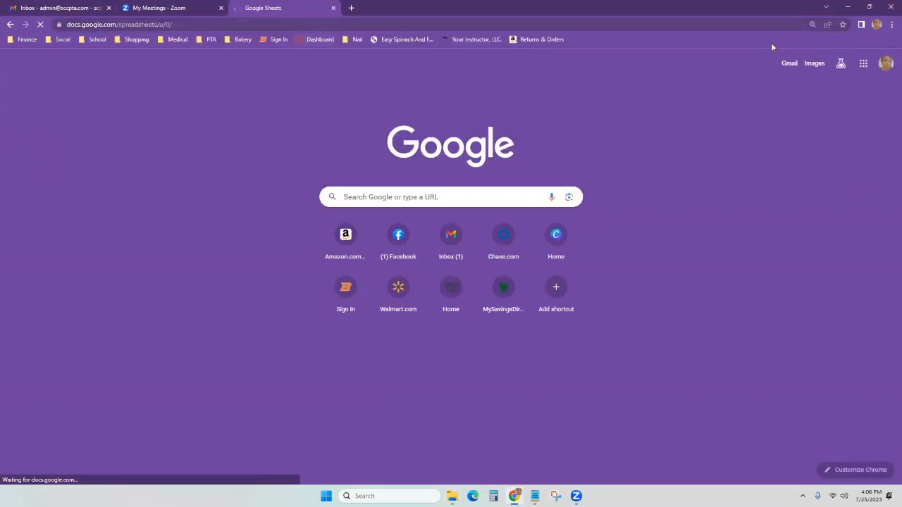
pyautogui.rightClick(771, 43)
pyautogui.click(336, 52)
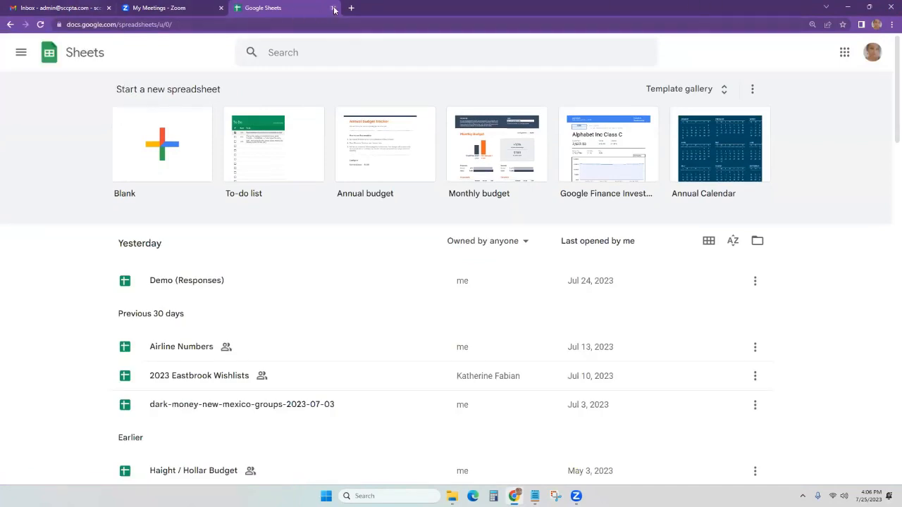
pyautogui.click(46, 3)
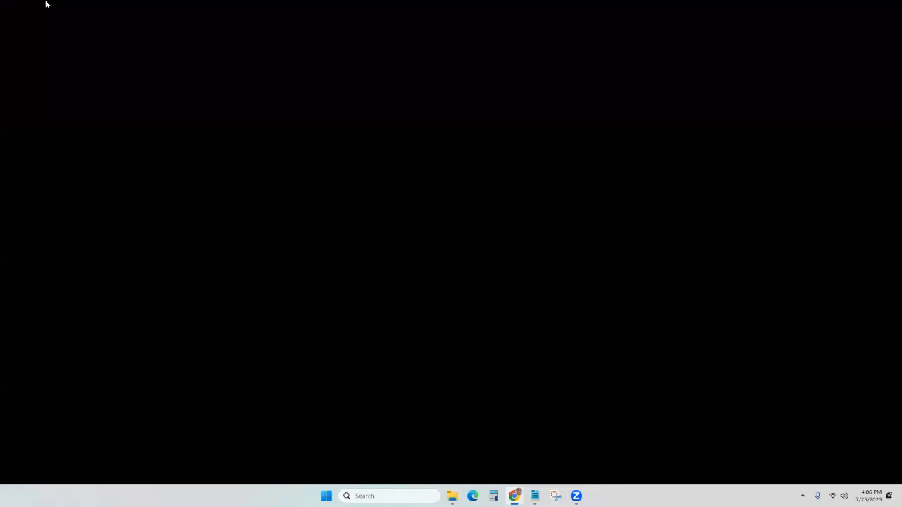
# Open Google Drive's My Drive in a new tab from Gmail's Google apps launcher.
pyautogui.click(514, 496)
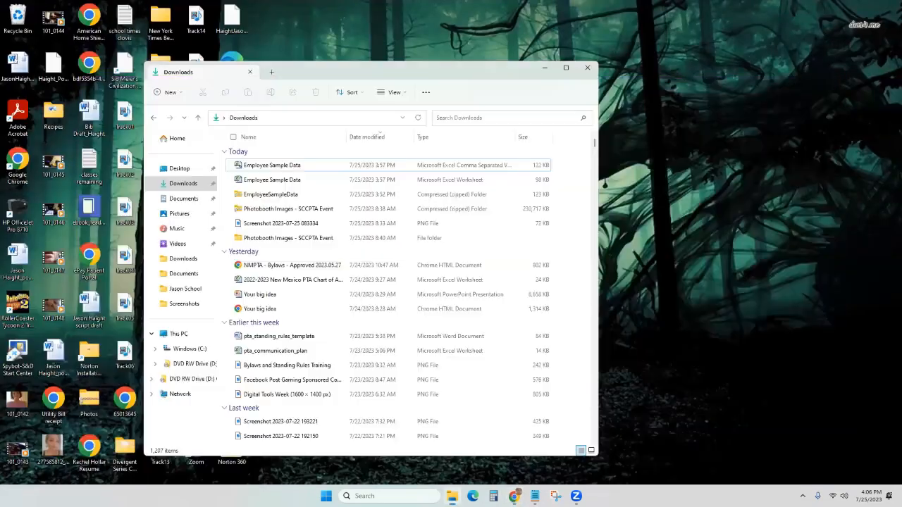
pyautogui.click(514, 493)
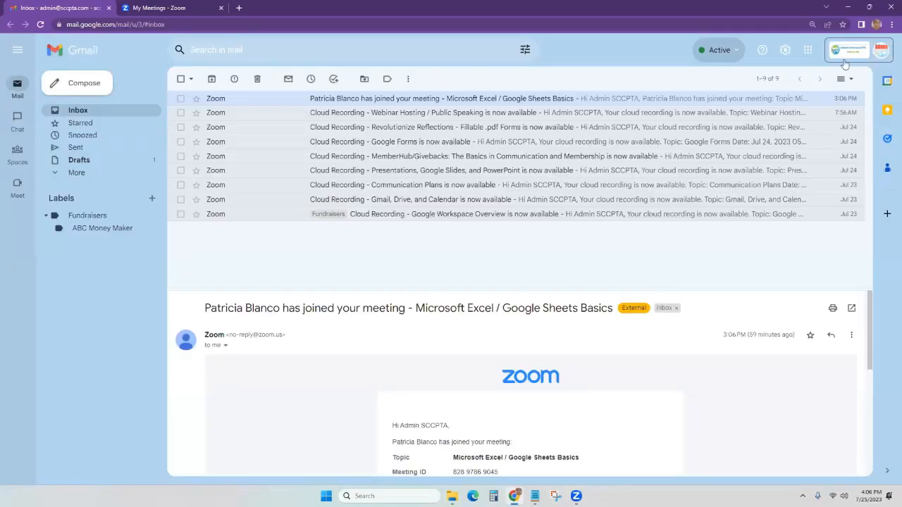
pyautogui.click(808, 53)
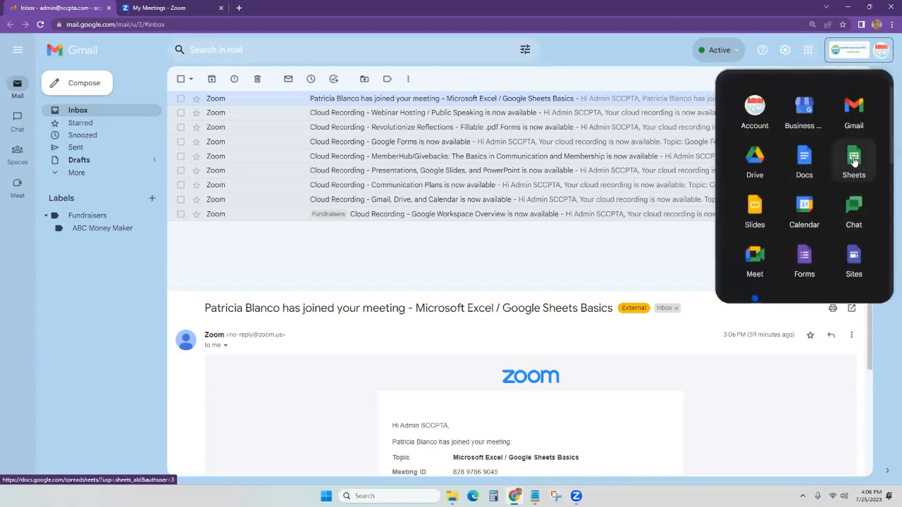
pyautogui.click(755, 158)
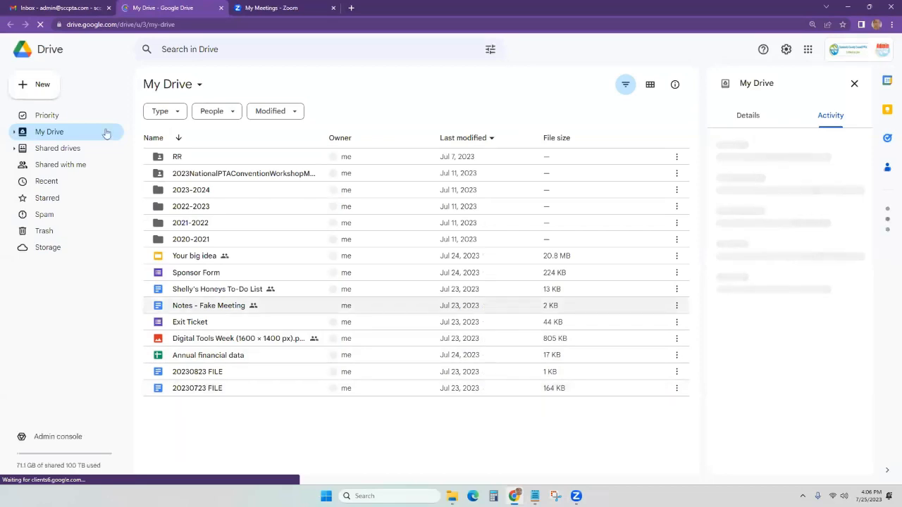
# Open the SCCPTA Board shared drive's Media folder and place the Downloads window beside it.
pyautogui.click(65, 150)
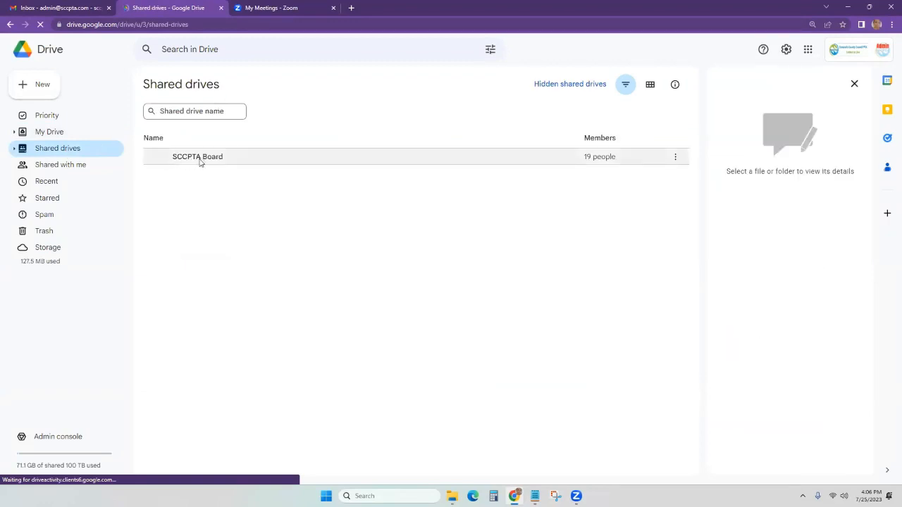
pyautogui.doubleClick(206, 157)
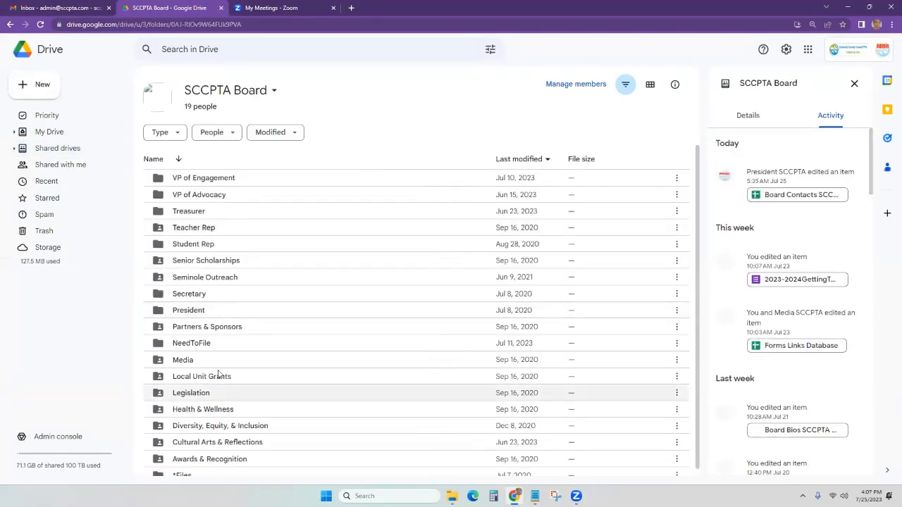
pyautogui.doubleClick(190, 361)
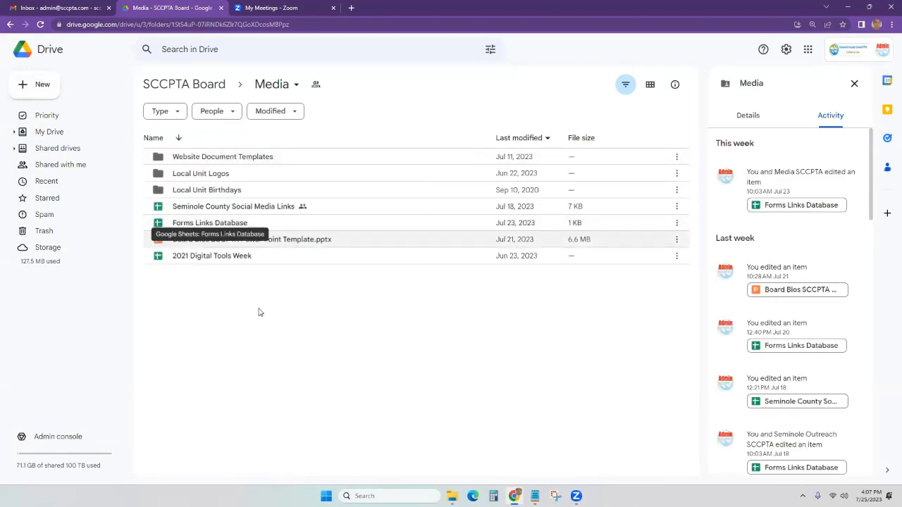
pyautogui.click(41, 86)
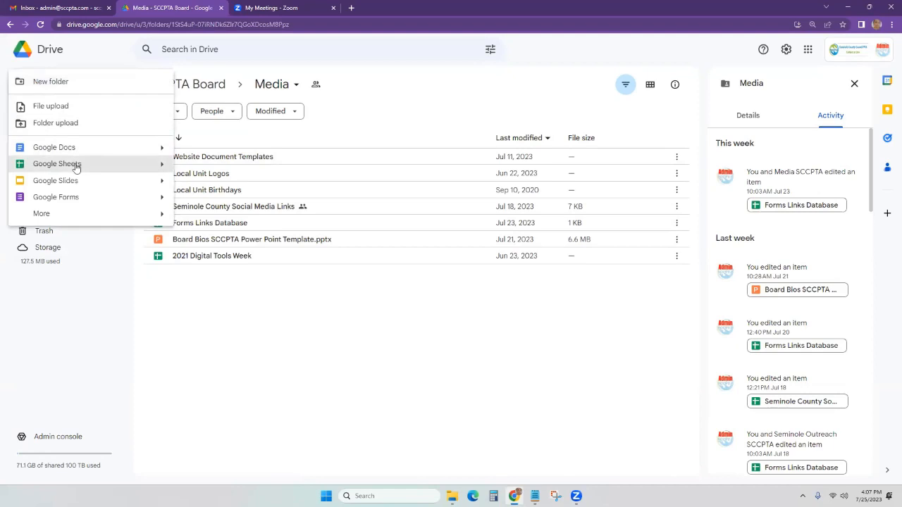
pyautogui.click(334, 307)
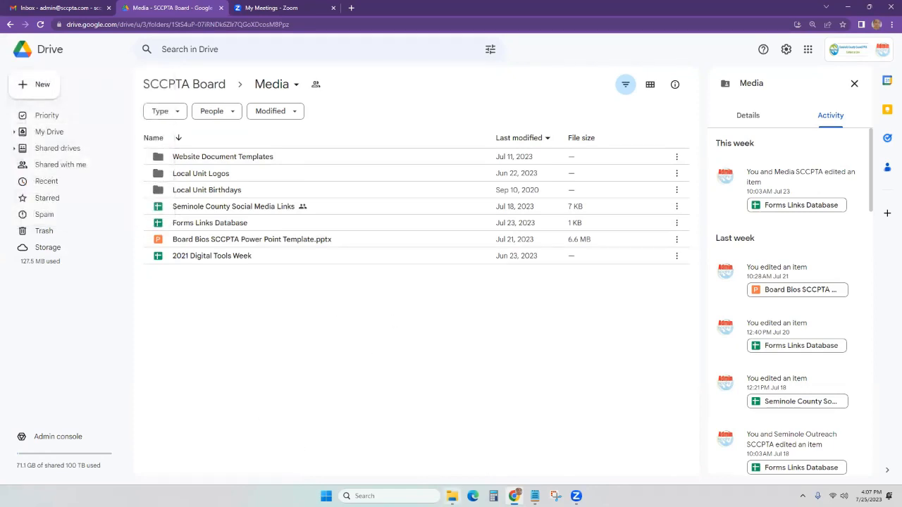
pyautogui.click(452, 496)
pyautogui.moveTo(413, 76); pyautogui.dragTo(699, 305)
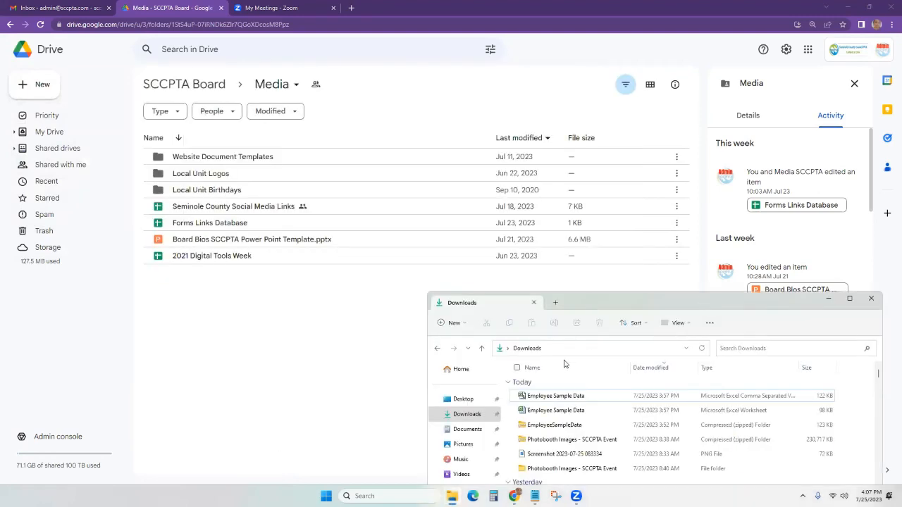
# Drag Employee Sample Data.xlsx from Downloads into the Drive Media folder to upload it.
pyautogui.click(564, 414)
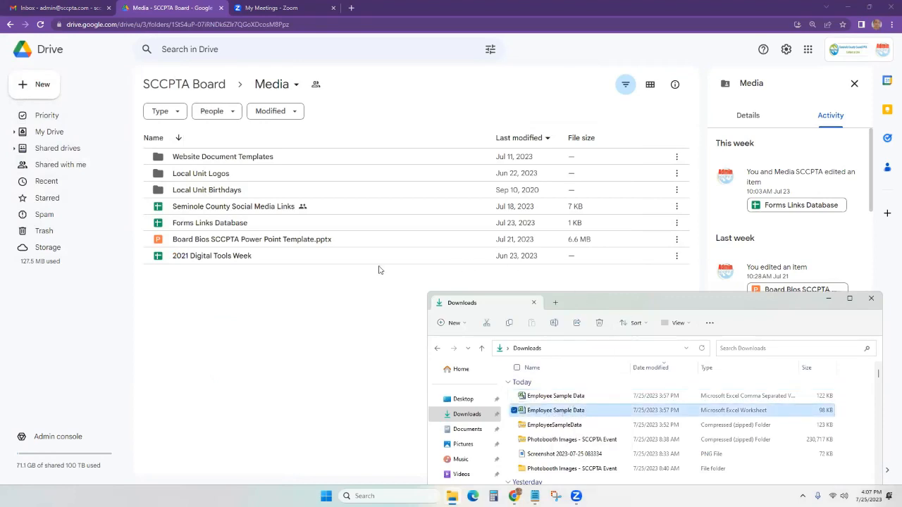
pyautogui.moveTo(283, 329); pyautogui.dragTo(286, 329)
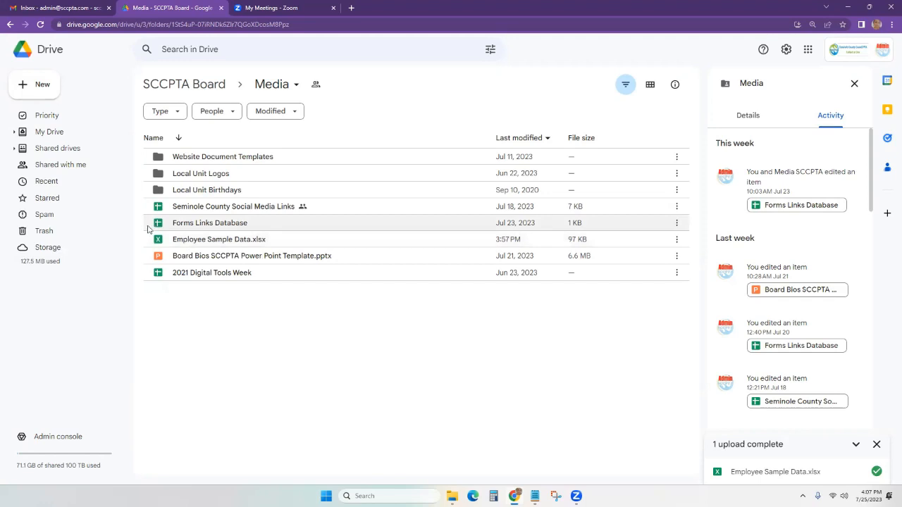
# Open Employee Sample Data.xlsx in Google Sheets and select cell B2 on the Data sheet.
pyautogui.doubleClick(229, 240)
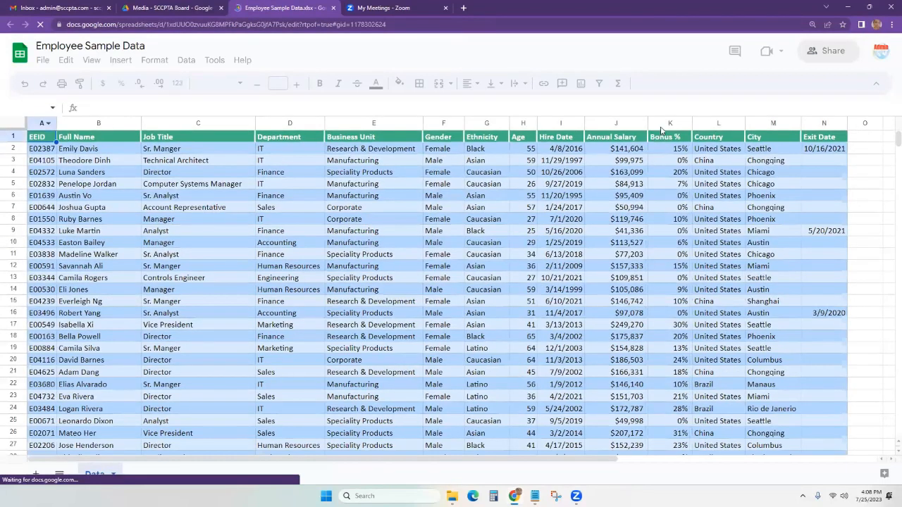
pyautogui.click(115, 149)
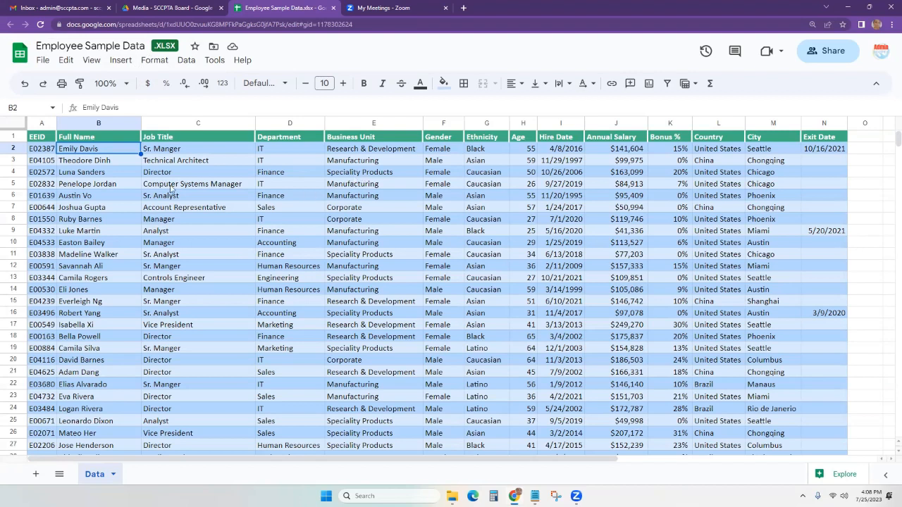
pyautogui.click(43, 62)
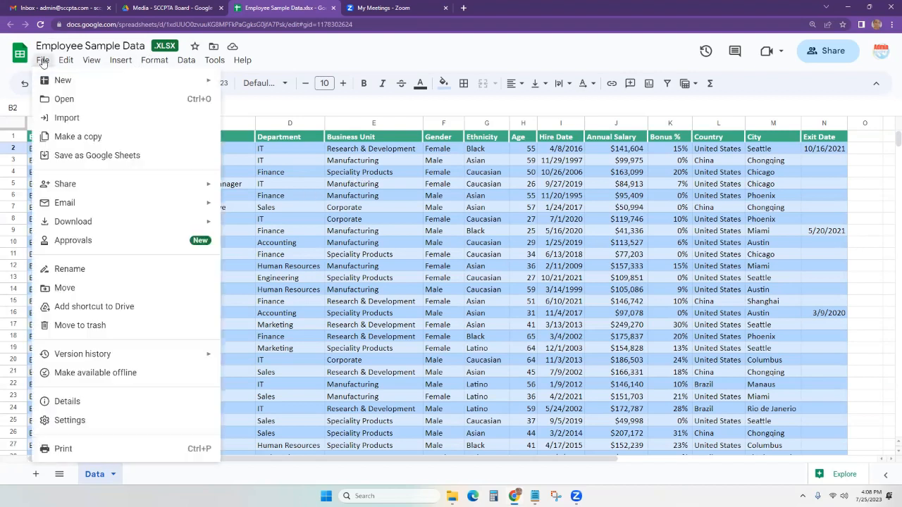
# Save Employee Sample Data as a Google Sheets copy and return to the Media folder tab.
pyautogui.click(105, 158)
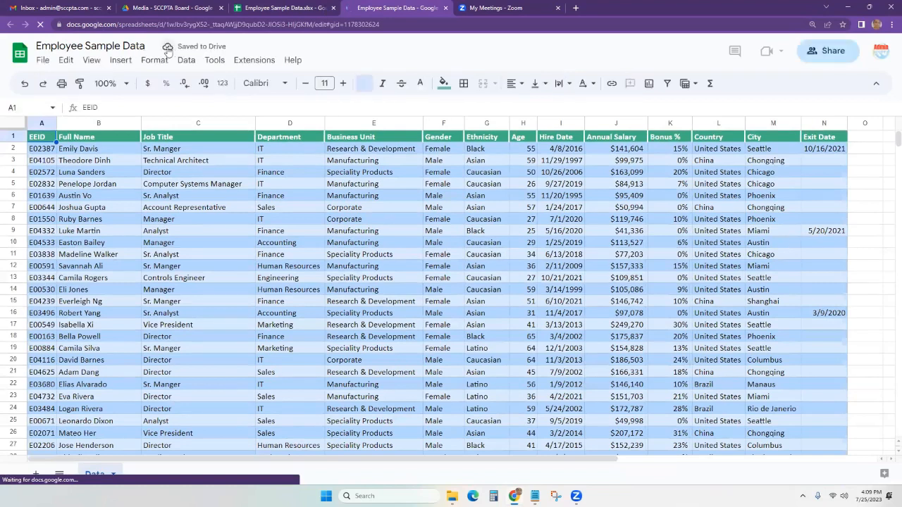
pyautogui.click(179, 7)
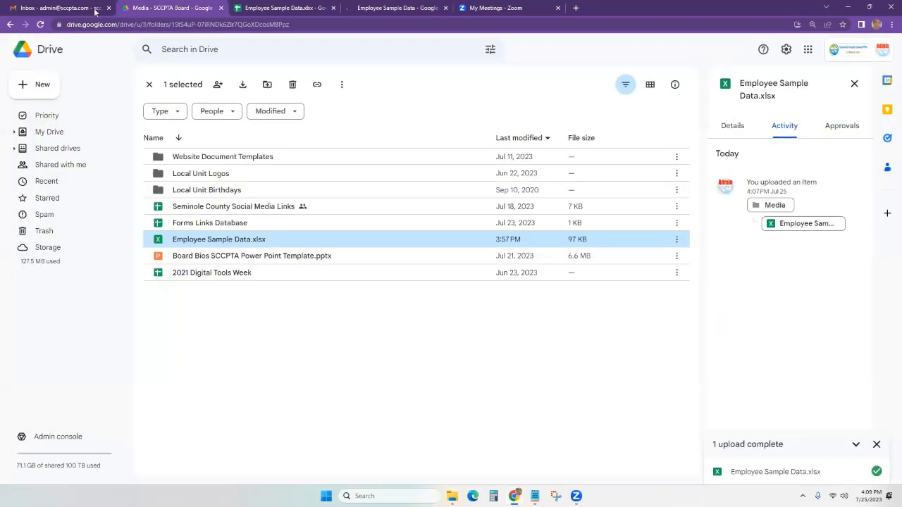
# Refresh the Media folder and close the browser tab holding the XLSX version.
pyautogui.click(40, 25)
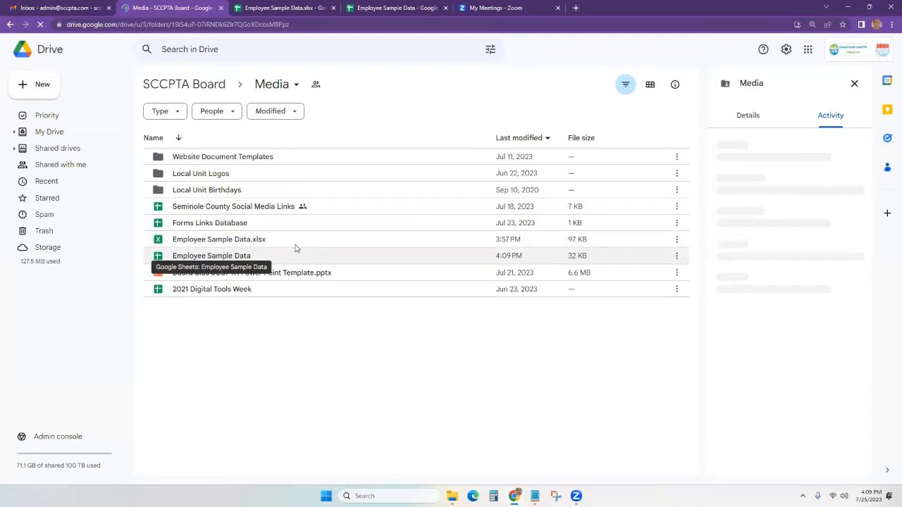
pyautogui.click(373, 8)
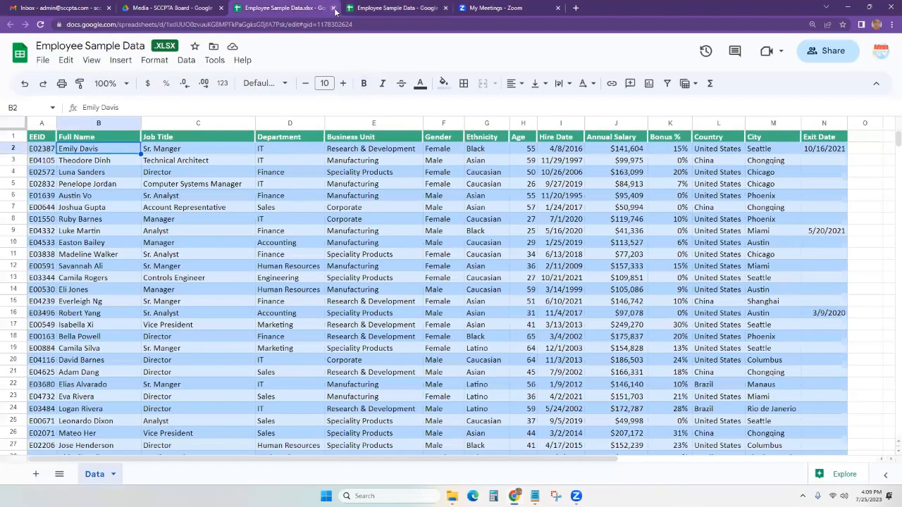
pyautogui.click(334, 8)
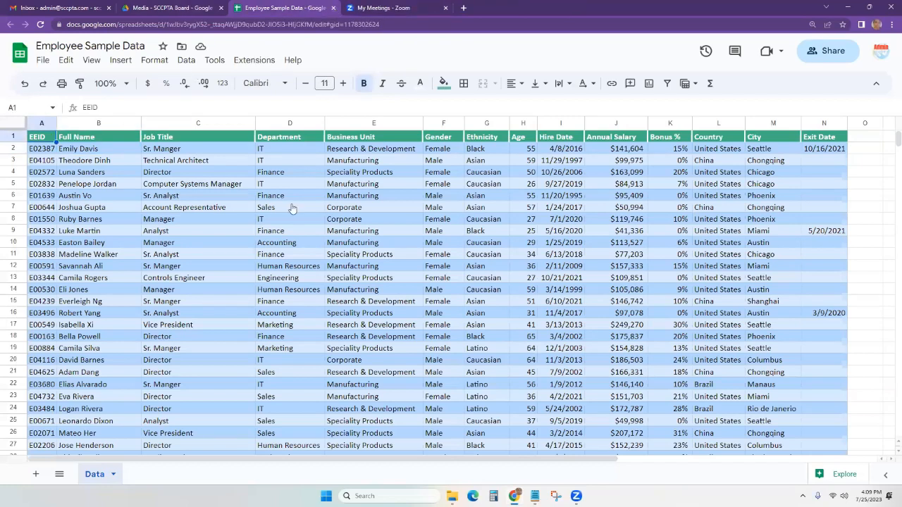
pyautogui.click(173, 8)
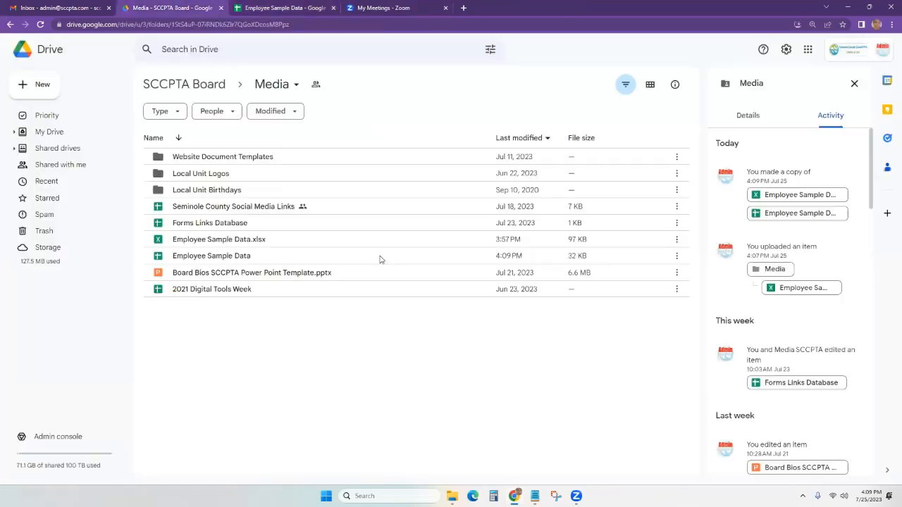
# Move Employee Sample Data.xlsx to trash and switch back to the converted Google Sheets file.
pyautogui.click(216, 240)
pyautogui.press('Delete')
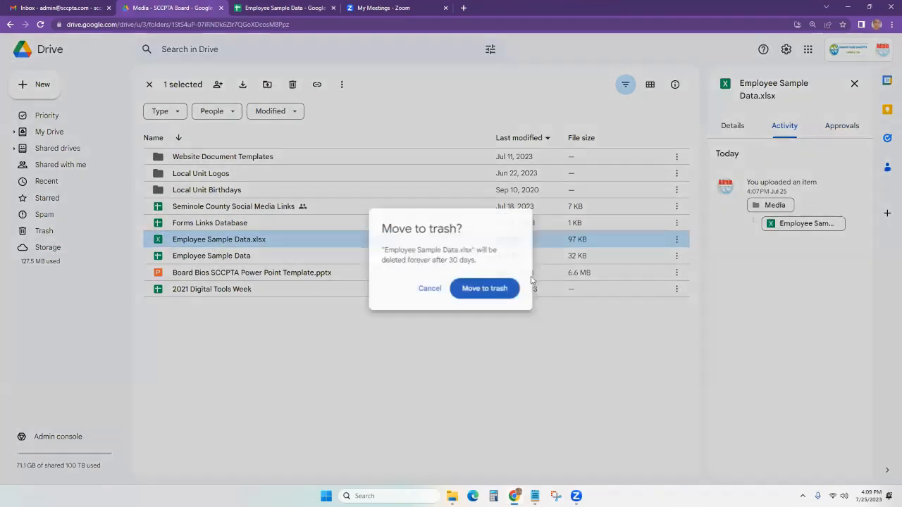
pyautogui.click(514, 288)
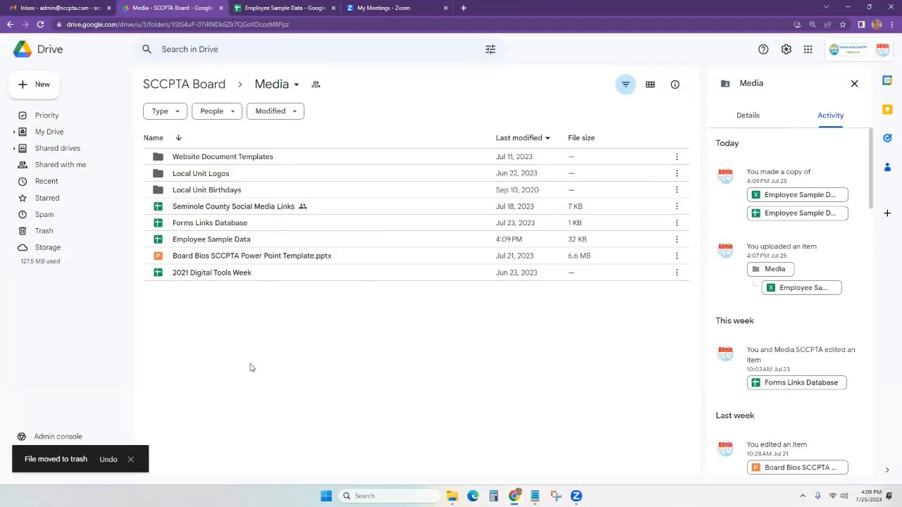
pyautogui.hotkey('ctrl', 'z')
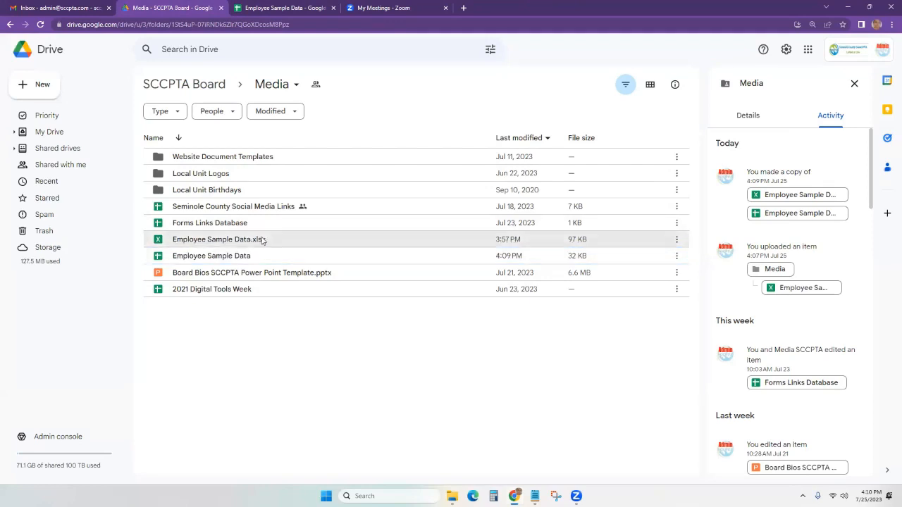
pyautogui.rightClick(253, 241)
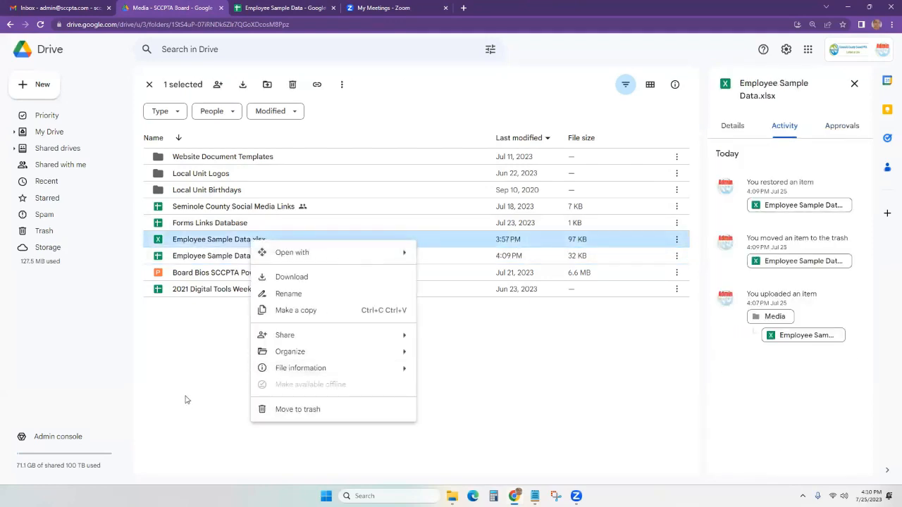
pyautogui.click(306, 410)
pyautogui.click(486, 289)
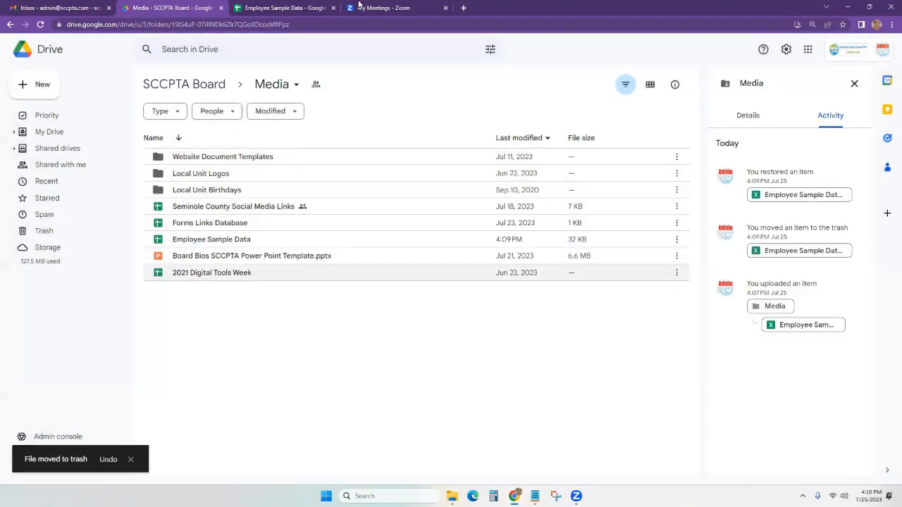
pyautogui.click(232, 5)
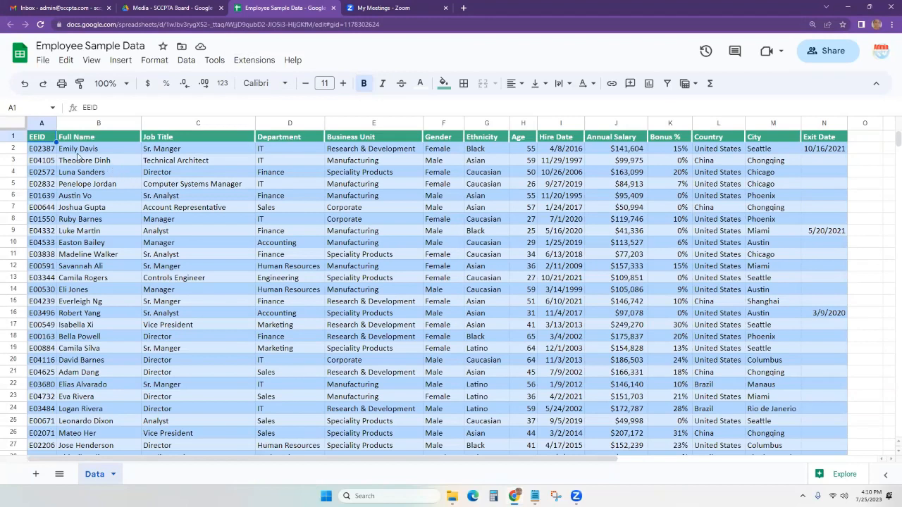
# Practice selecting rows, columns, cells and the whole sheet, then widen the EEID column A slightly.
pyautogui.click(14, 136)
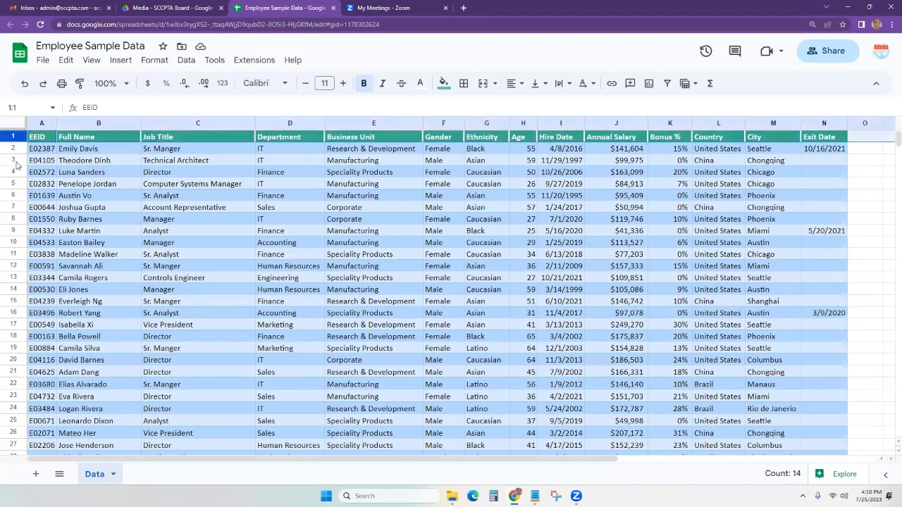
pyautogui.click(13, 149)
pyautogui.click(13, 160)
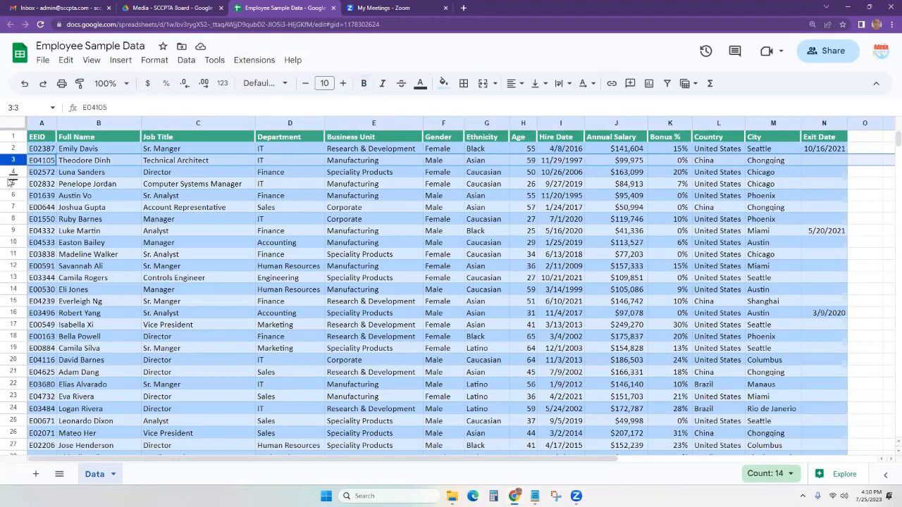
pyautogui.click(136, 220)
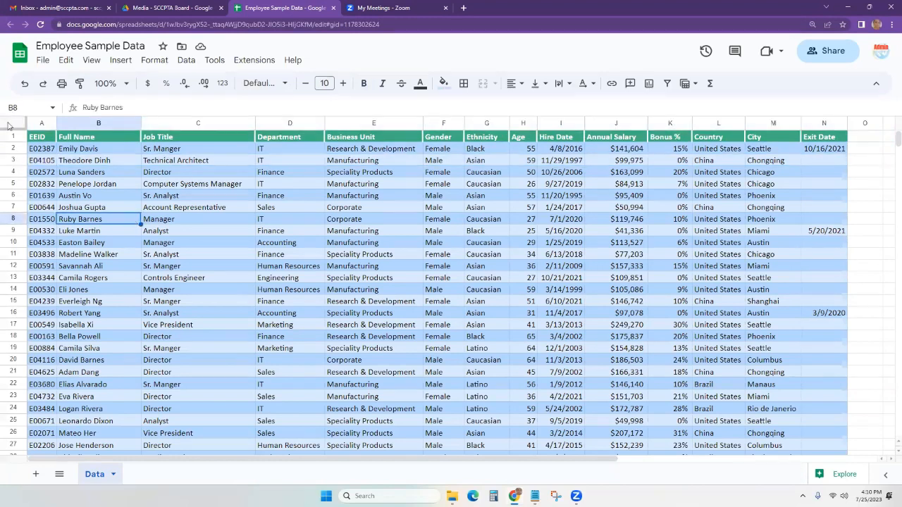
pyautogui.click(38, 124)
pyautogui.click(116, 124)
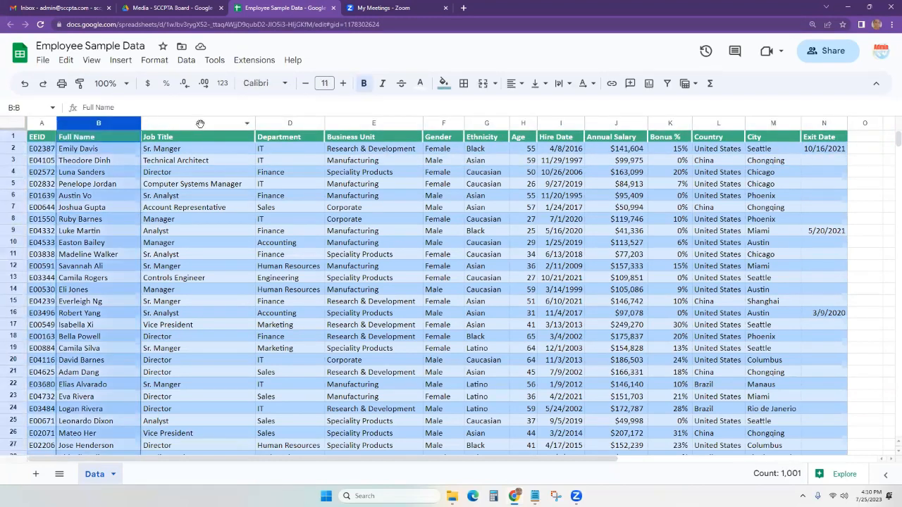
pyautogui.click(200, 124)
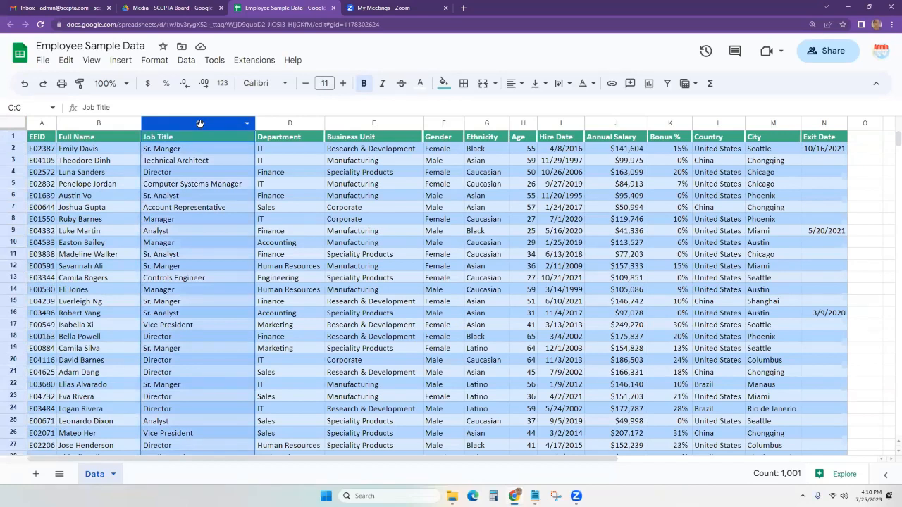
pyautogui.click(76, 151)
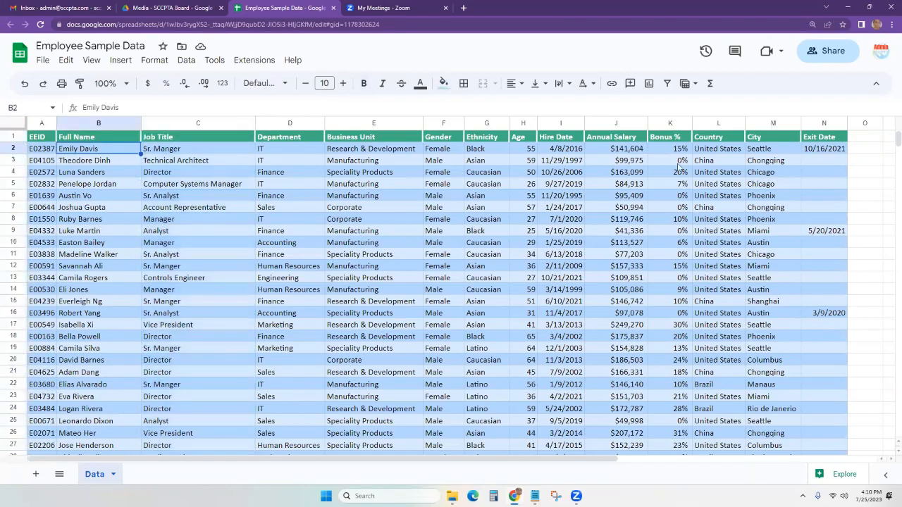
pyautogui.click(13, 124)
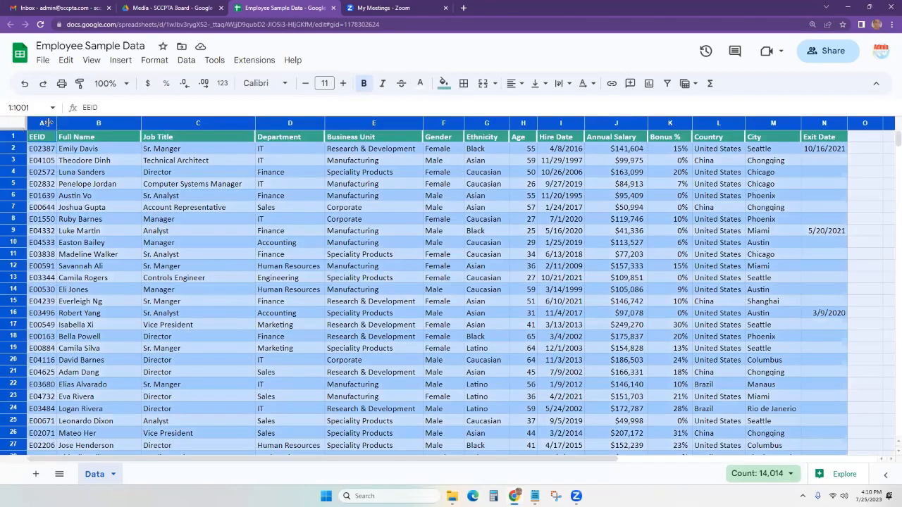
pyautogui.click(76, 172)
pyautogui.moveTo(57, 123); pyautogui.dragTo(62, 123)
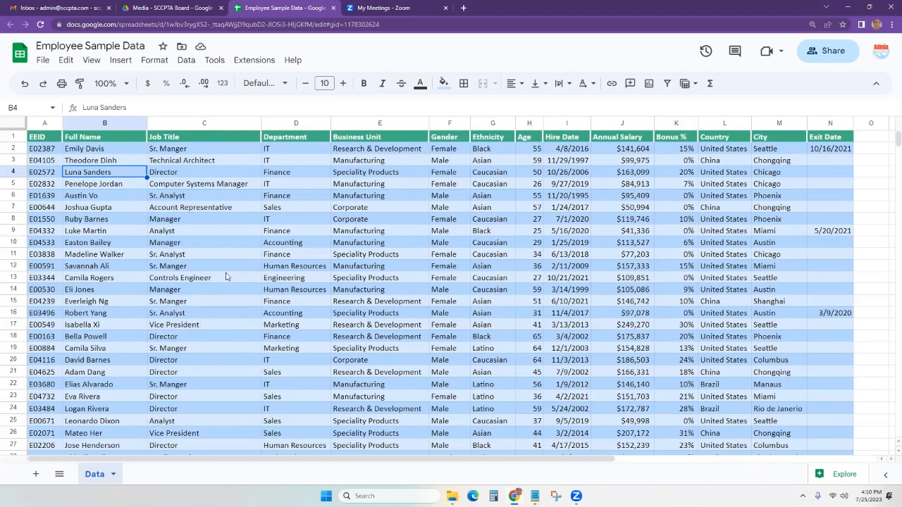
# Narrow the Job Title column C.
pyautogui.scroll(-9, 212, 338)
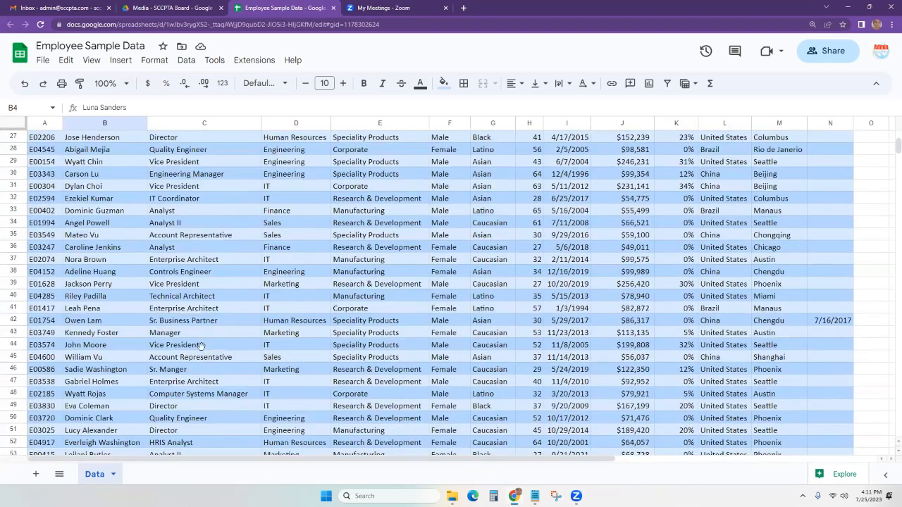
pyautogui.click(202, 350)
pyautogui.scroll(1, 203, 350)
pyautogui.scroll(8, 202, 350)
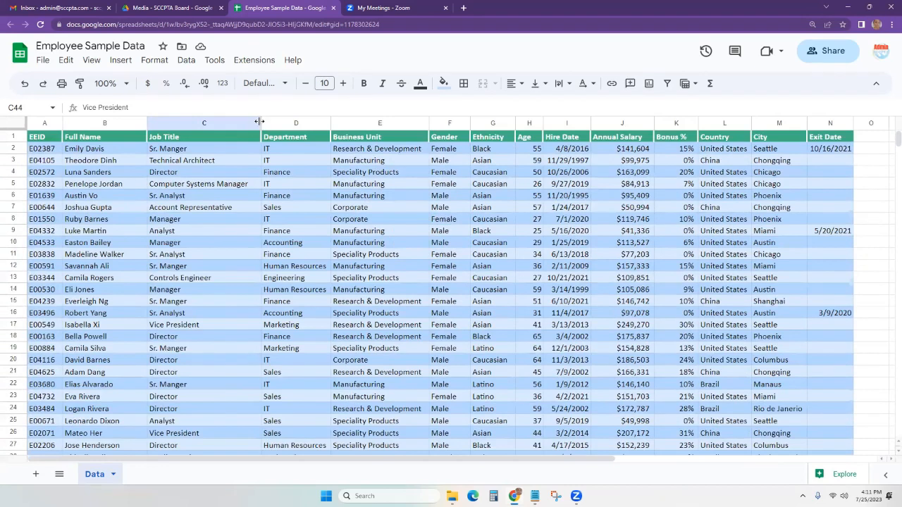
pyautogui.moveTo(260, 123); pyautogui.dragTo(193, 121)
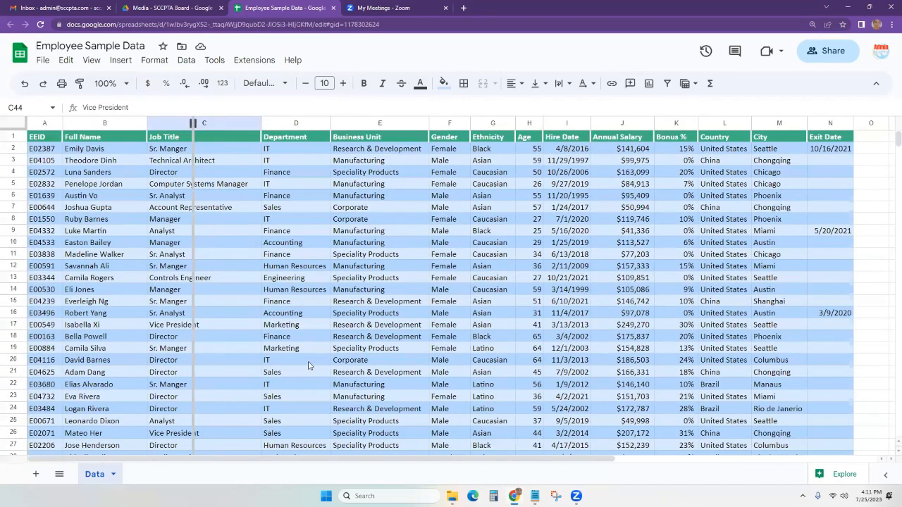
# Select column C and auto-fit its width so titles like Computer Systems Manager fit.
pyautogui.click(167, 126)
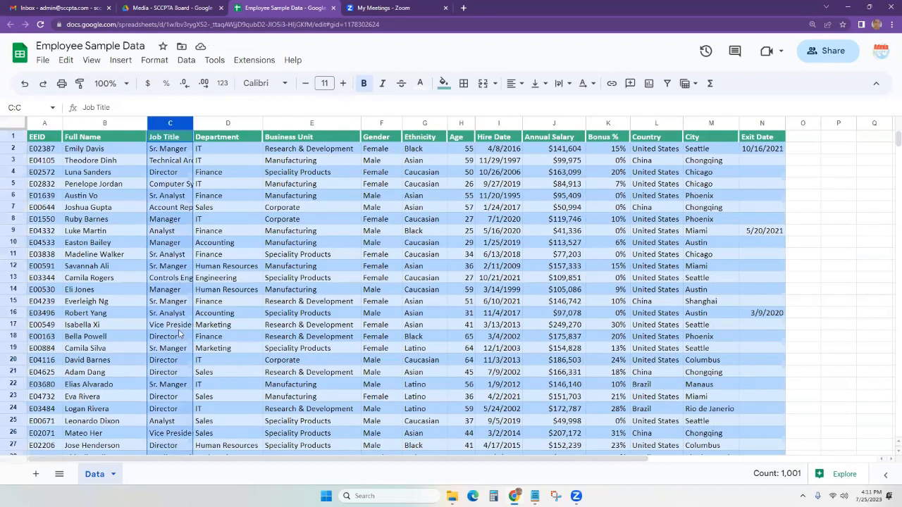
pyautogui.scroll(-10, 177, 353)
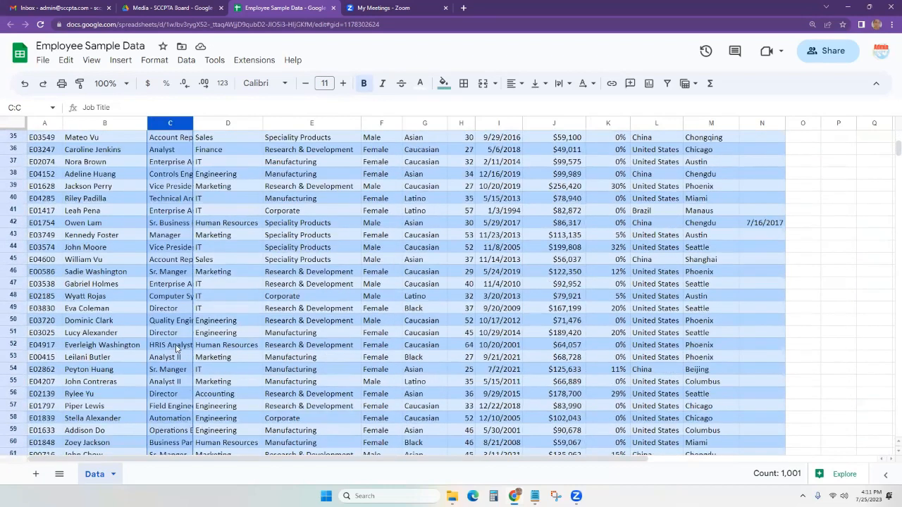
pyautogui.scroll(10, 174, 342)
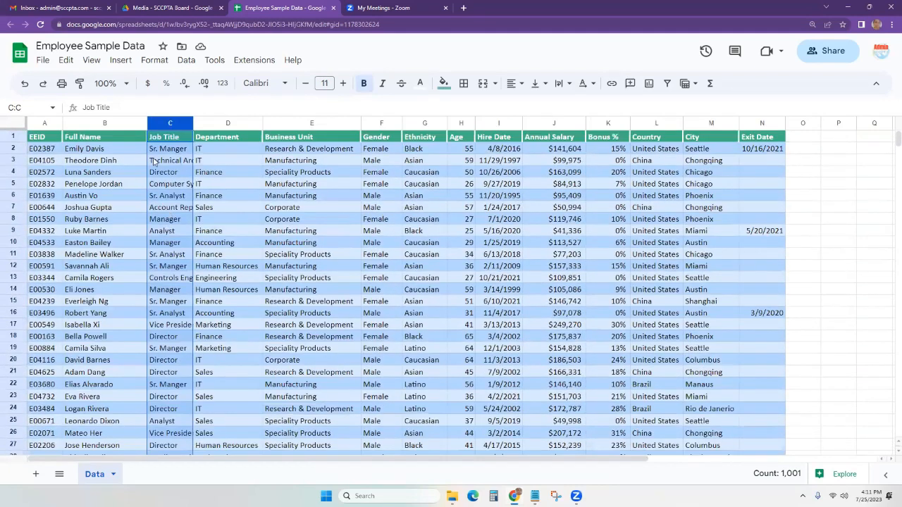
pyautogui.click(173, 207)
pyautogui.click(187, 122)
pyautogui.moveTo(196, 123); pyautogui.dragTo(194, 123)
pyautogui.doubleClick(191, 124)
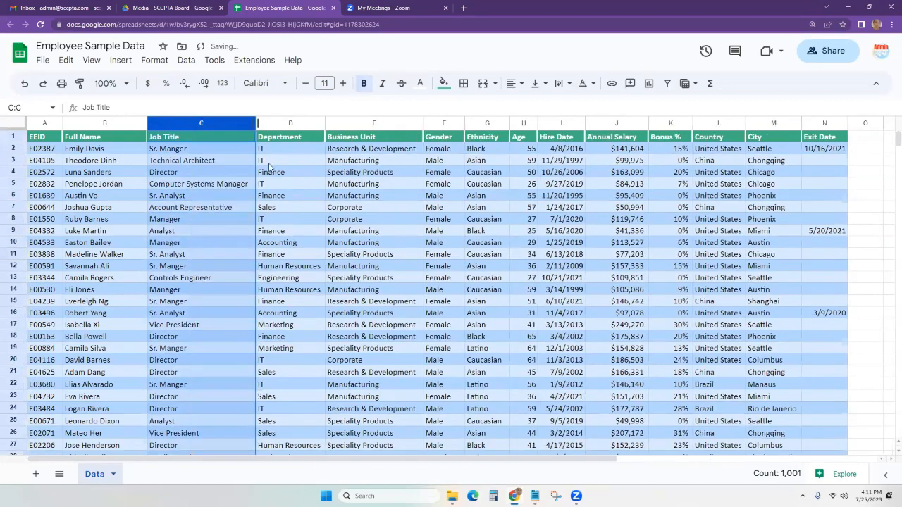
pyautogui.click(234, 247)
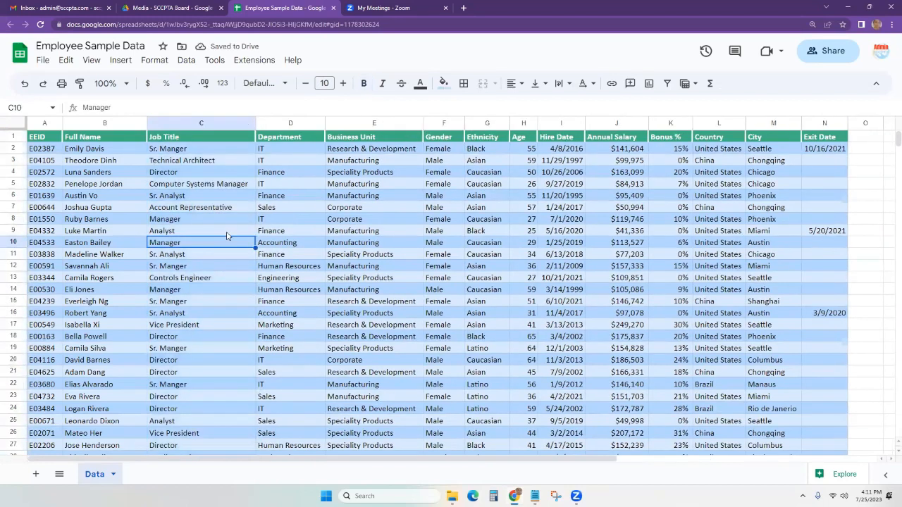
pyautogui.click(209, 186)
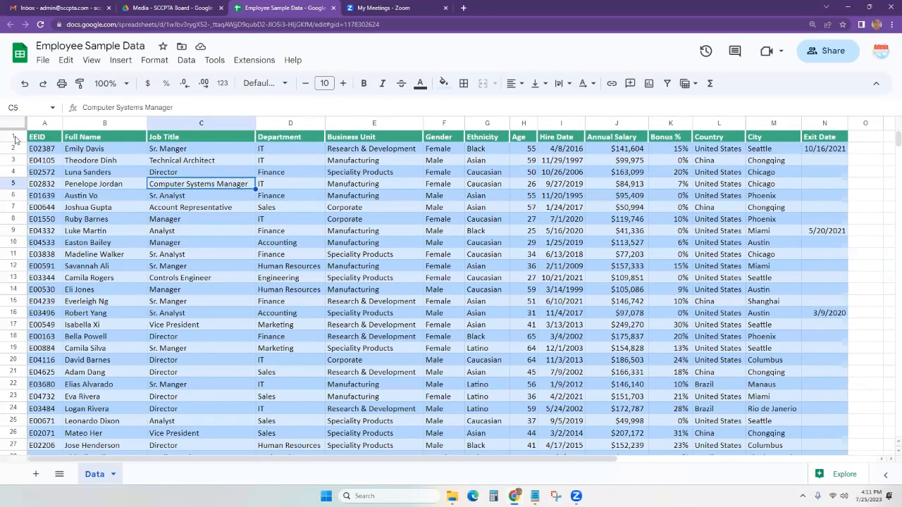
# Restore the collapsed row 2 to normal height by auto-fitting rows.
pyautogui.hotkey('ctrl', 'a')
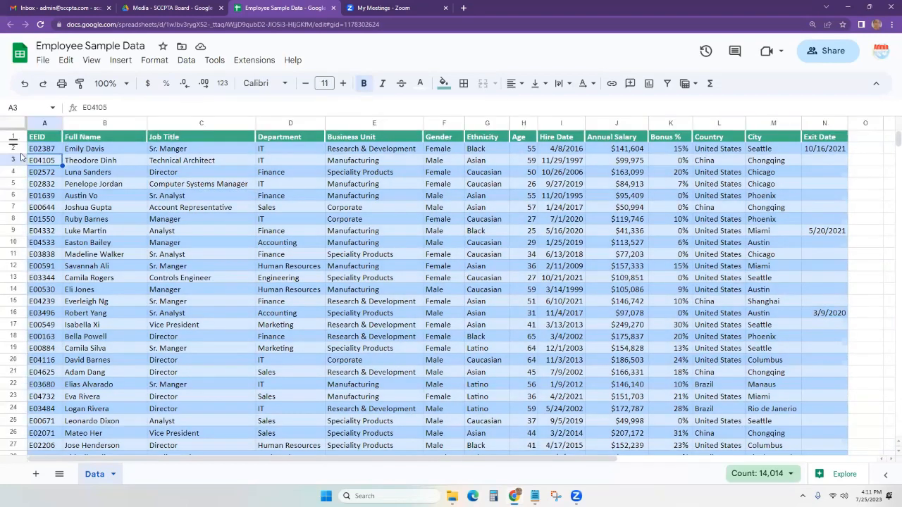
pyautogui.click(25, 158)
pyautogui.moveTo(14, 154); pyautogui.dragTo(13, 140)
pyautogui.hotkey('ctrl', 'a')
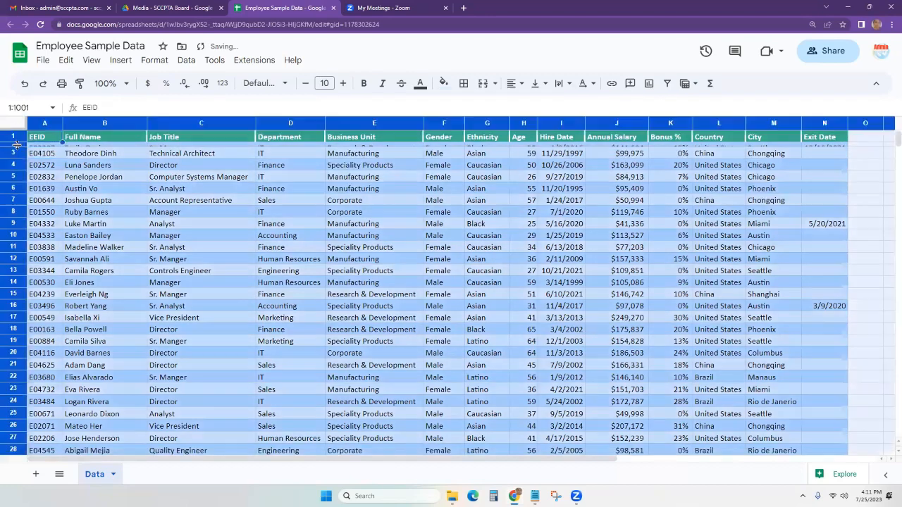
pyautogui.doubleClick(15, 144)
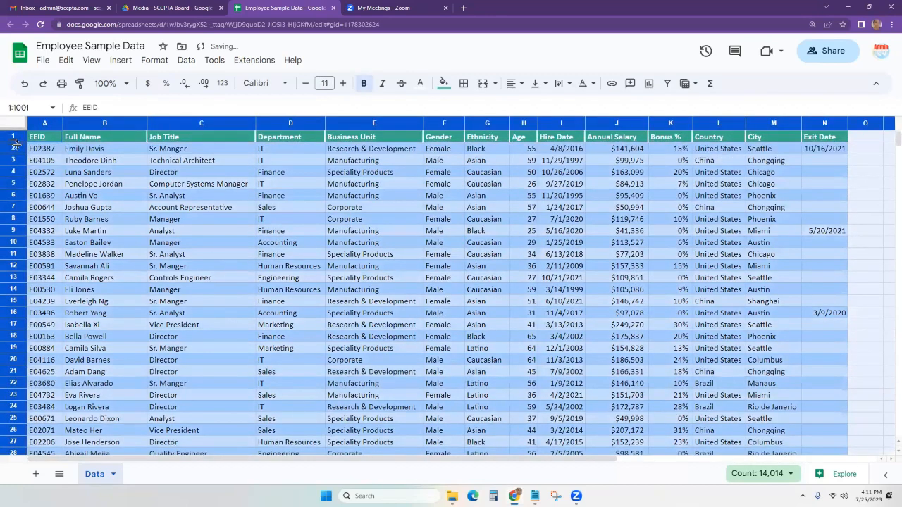
pyautogui.click(99, 160)
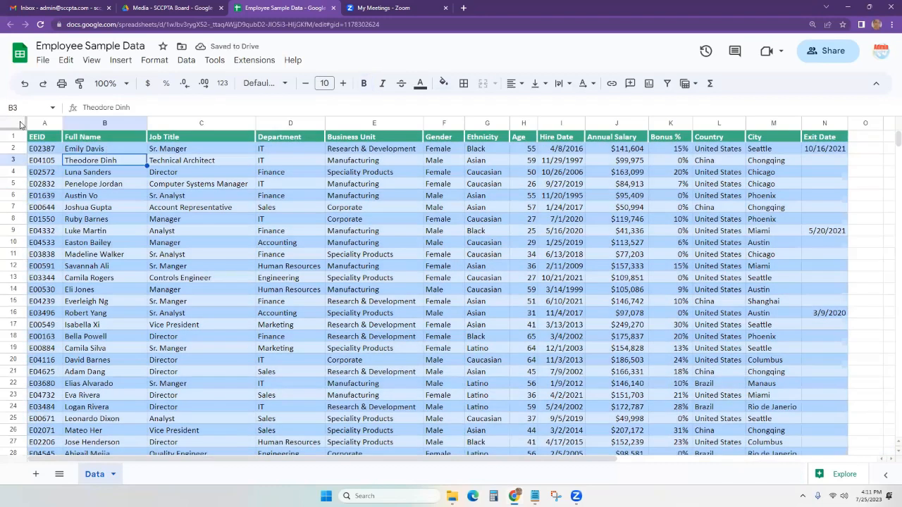
# Auto-fit every column so full names, titles and business units display completely.
pyautogui.click(20, 124)
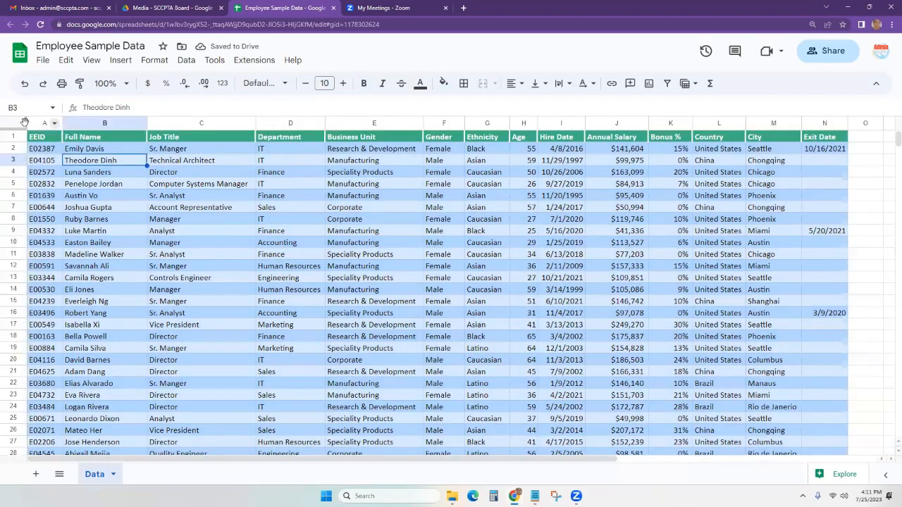
pyautogui.rightClick(37, 123)
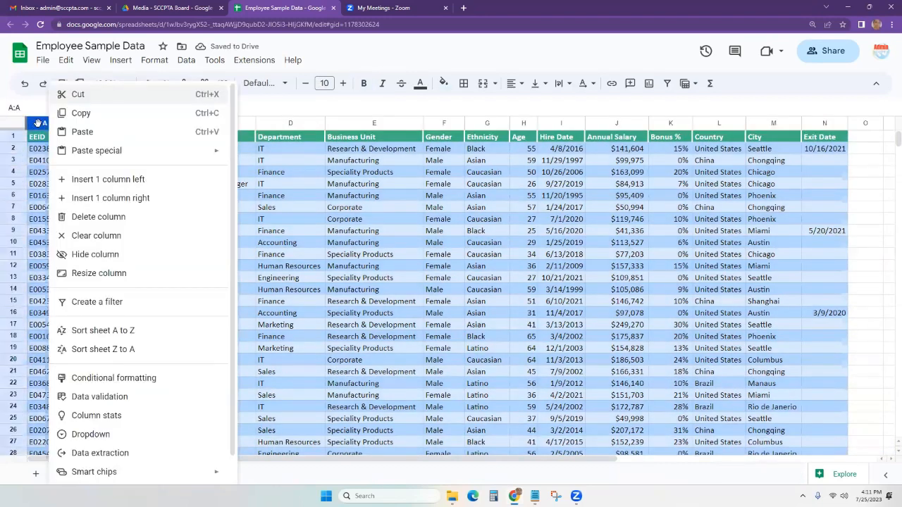
pyautogui.click(430, 209)
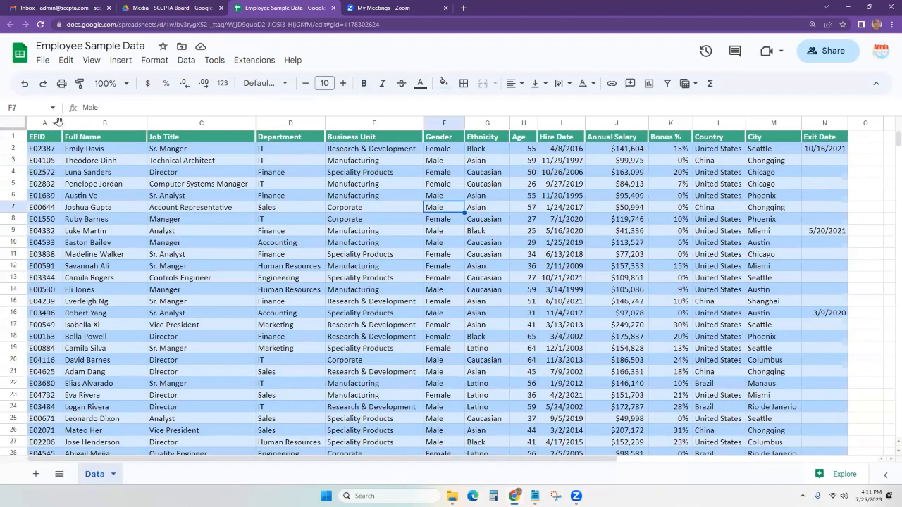
pyautogui.moveTo(59, 123); pyautogui.dragTo(306, 125)
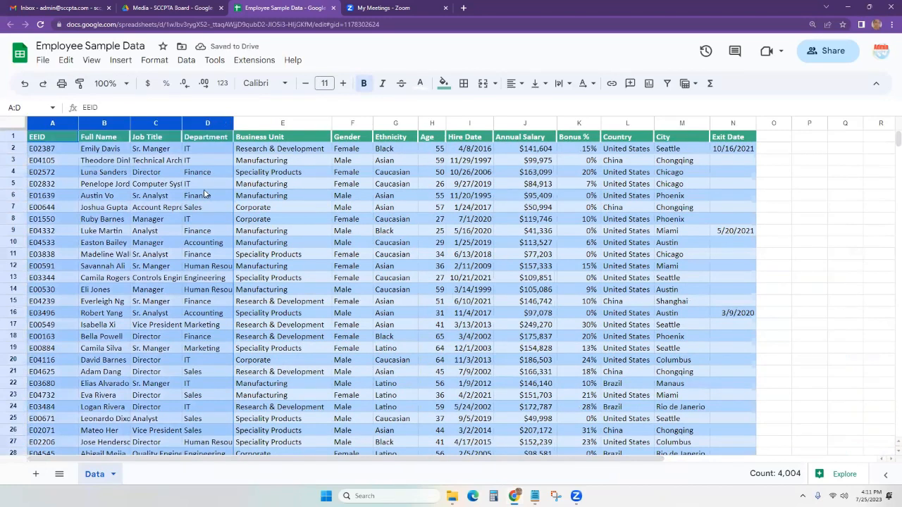
pyautogui.click(22, 127)
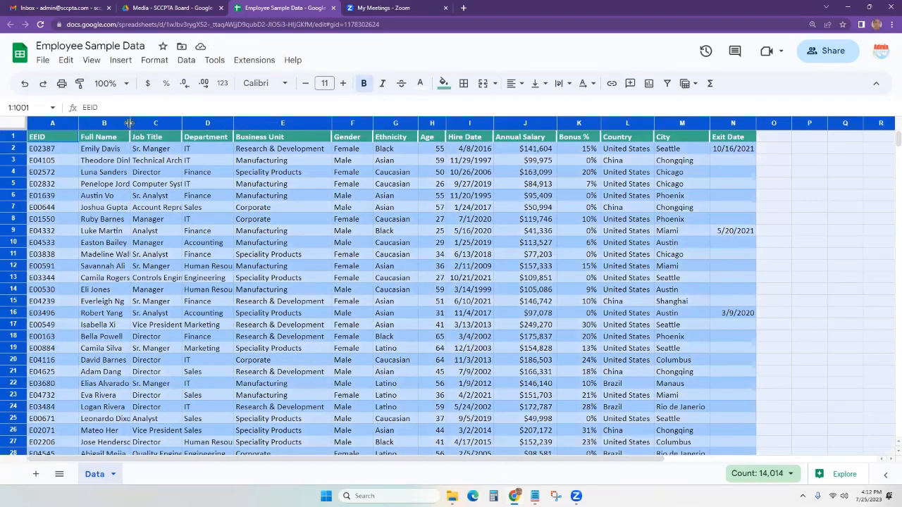
pyautogui.moveTo(129, 124); pyautogui.dragTo(130, 123)
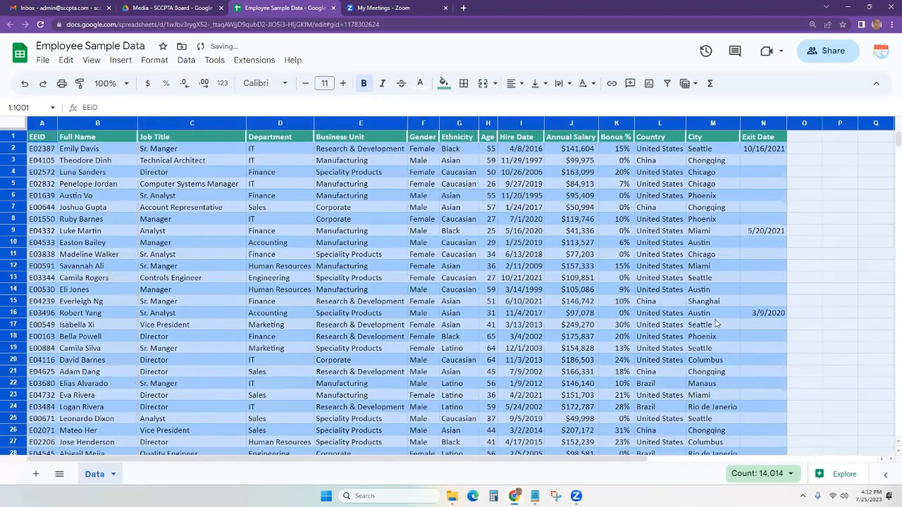
pyautogui.click(431, 279)
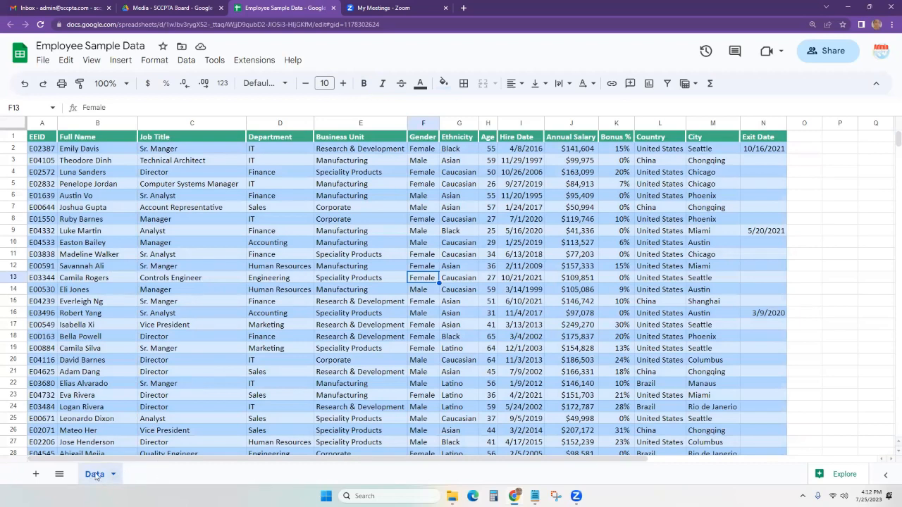
# Add a blank Sheet1 and check the list of all sheets.
pyautogui.click(36, 476)
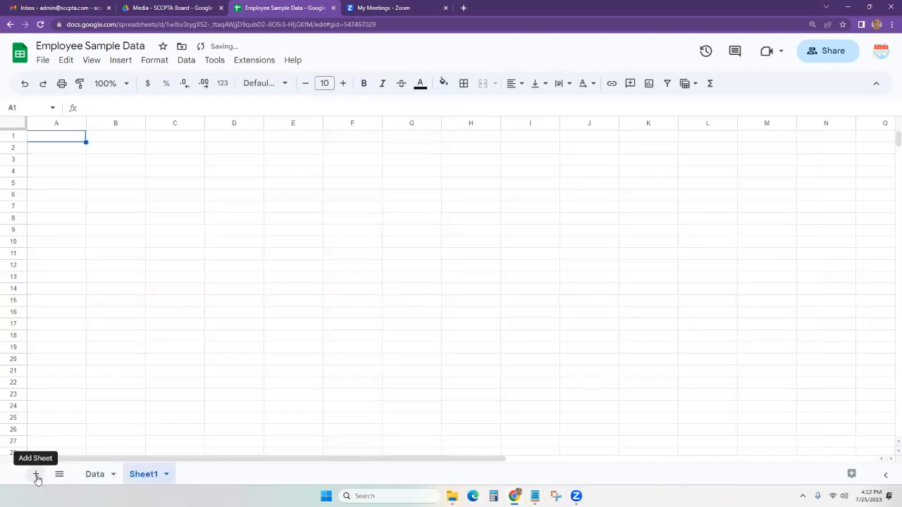
pyautogui.click(60, 476)
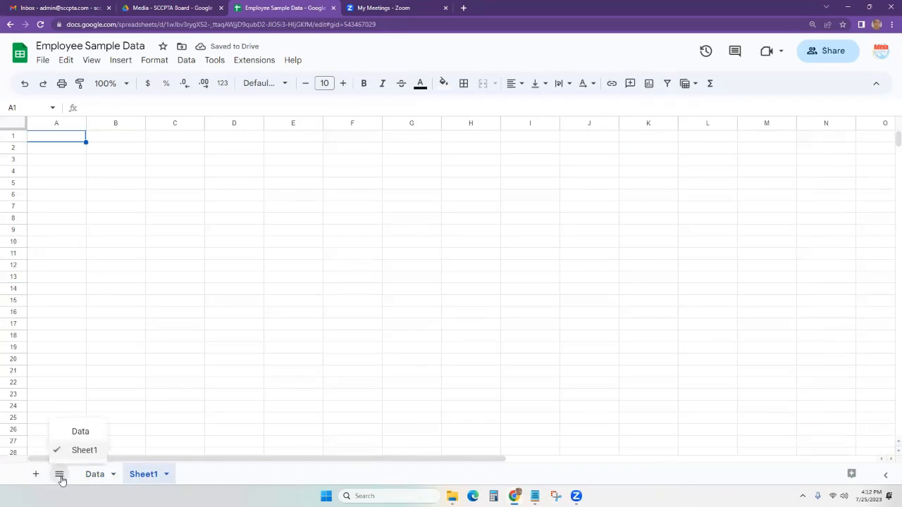
pyautogui.click(263, 480)
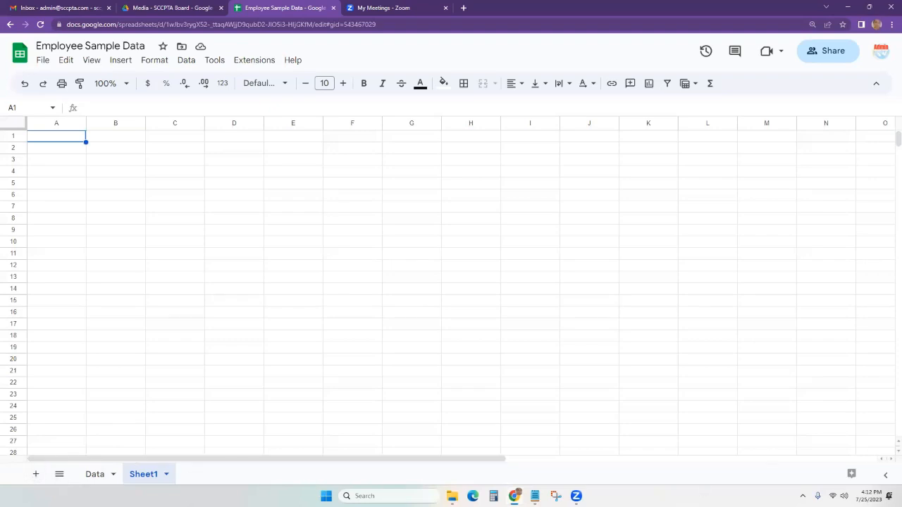
pyautogui.click(57, 476)
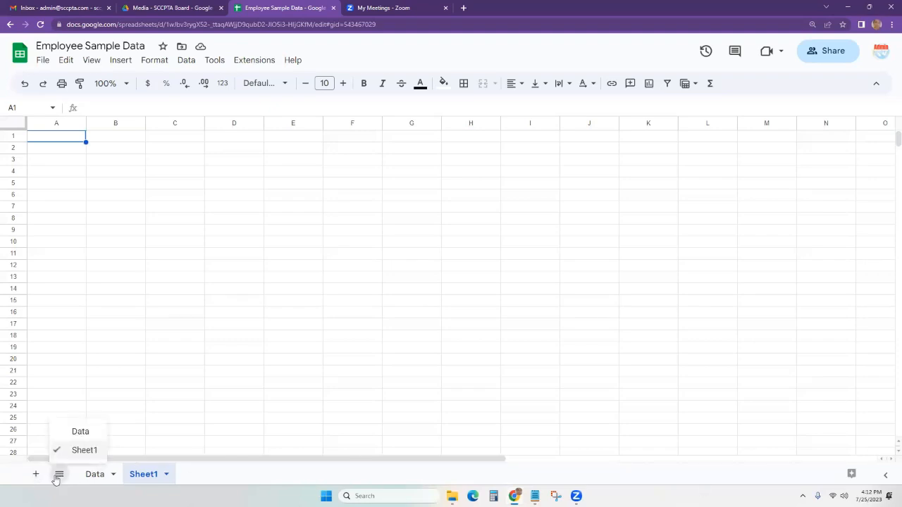
pyautogui.click(226, 477)
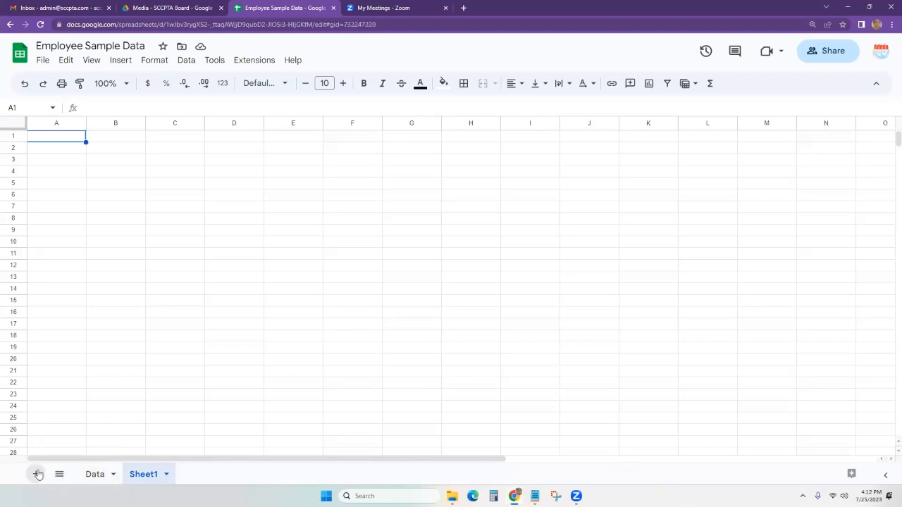
# Add Sheet2 and Sheet3, then switch back to the Data sheet.
pyautogui.click(38, 474)
pyautogui.click(38, 474)
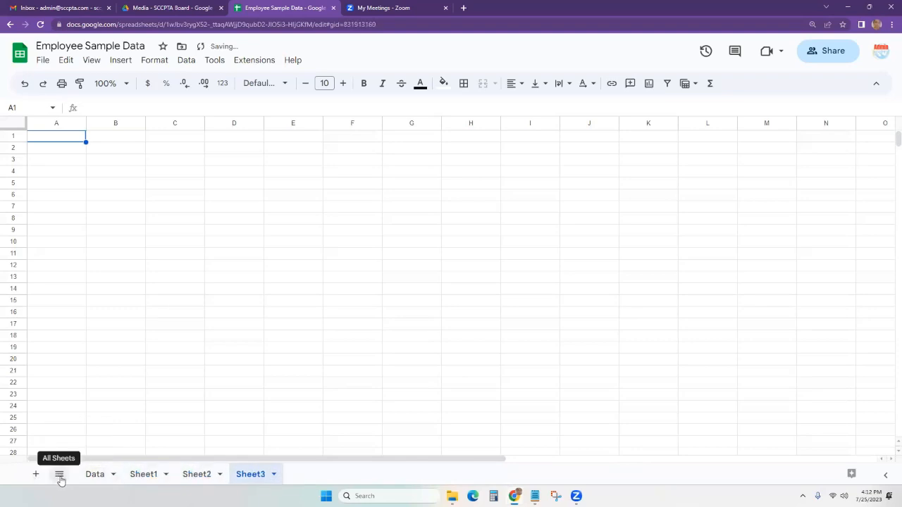
pyautogui.click(59, 475)
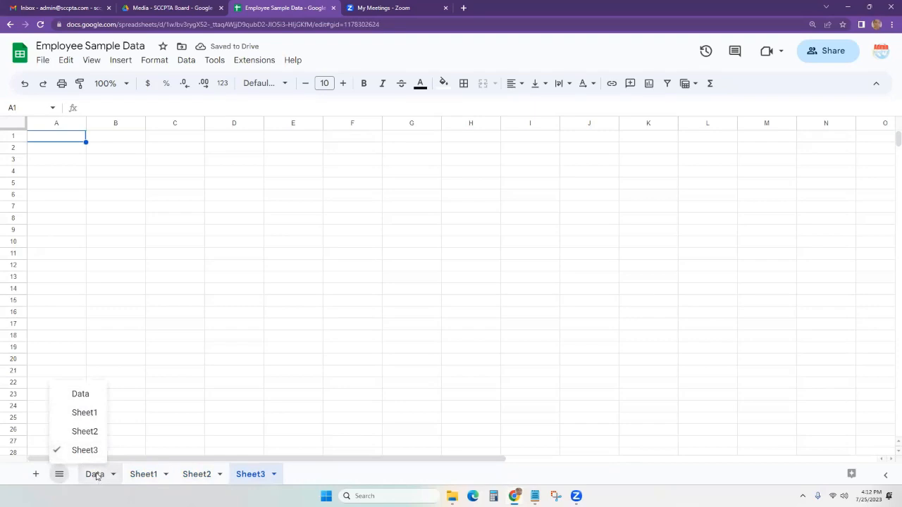
pyautogui.click(48, 390)
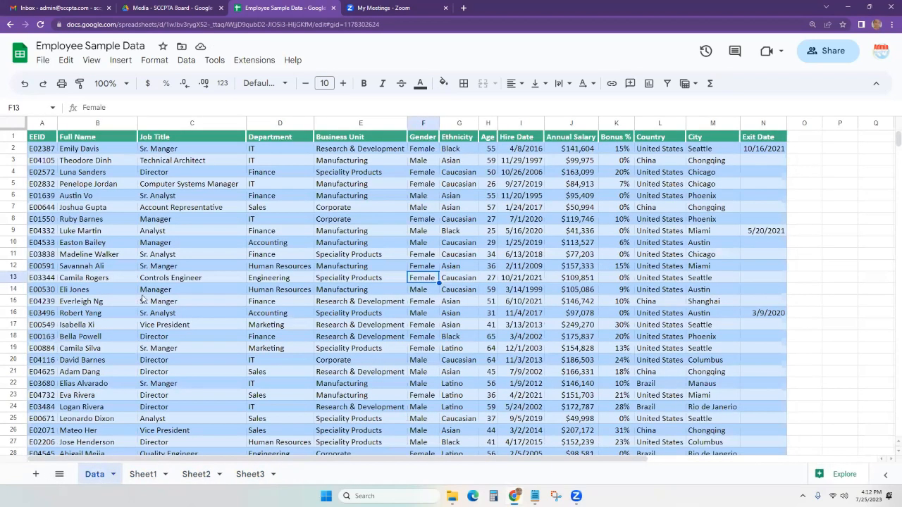
# Set the spreadsheet's General access to Anyone with the link.
pyautogui.click(44, 61)
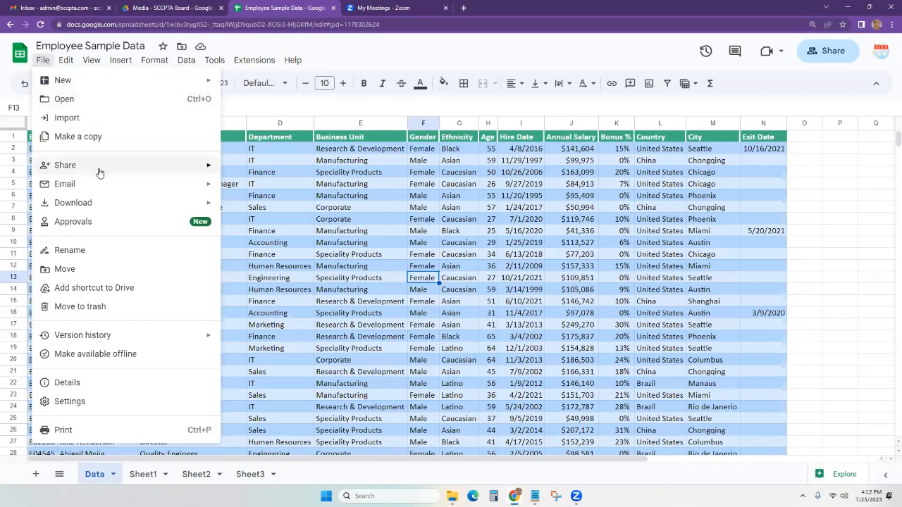
pyautogui.moveTo(191, 170)
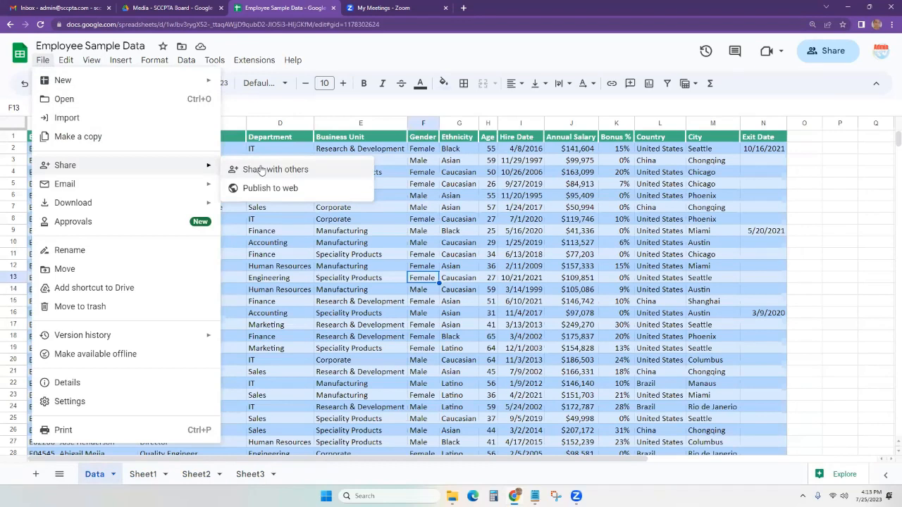
pyautogui.click(706, 150)
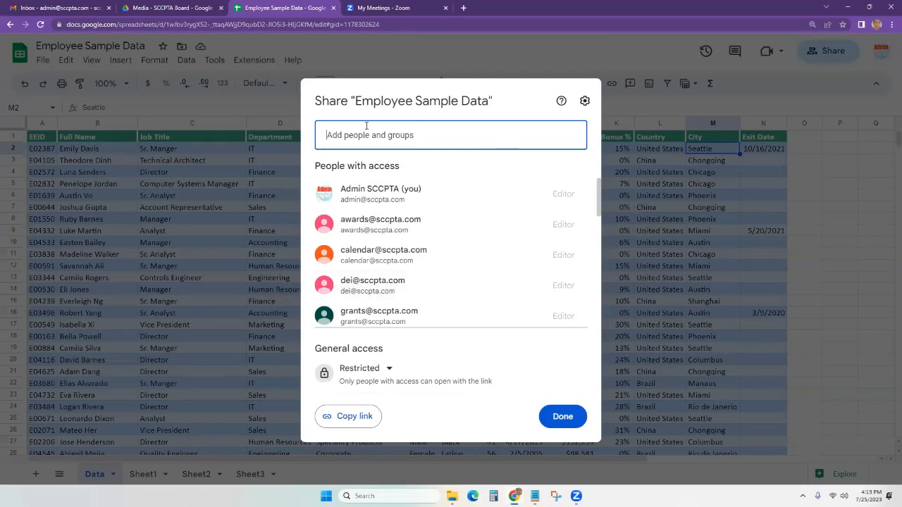
pyautogui.click(387, 371)
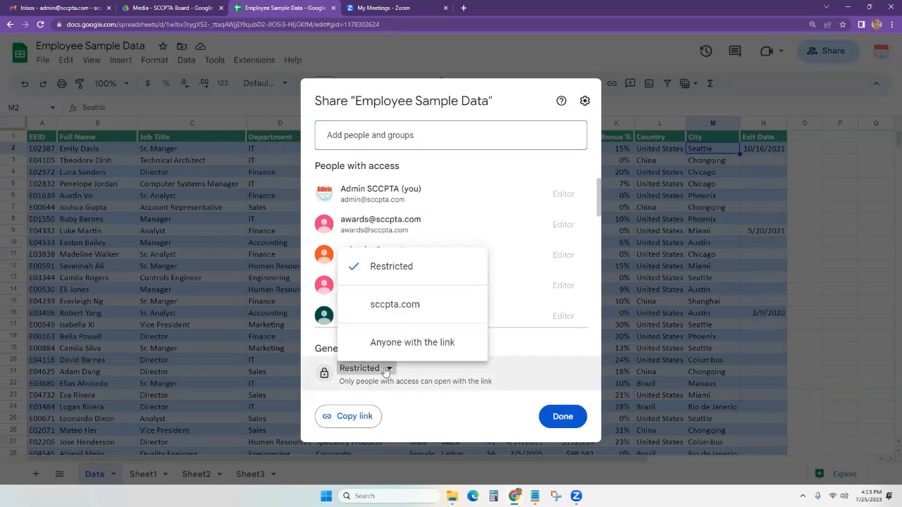
pyautogui.click(441, 350)
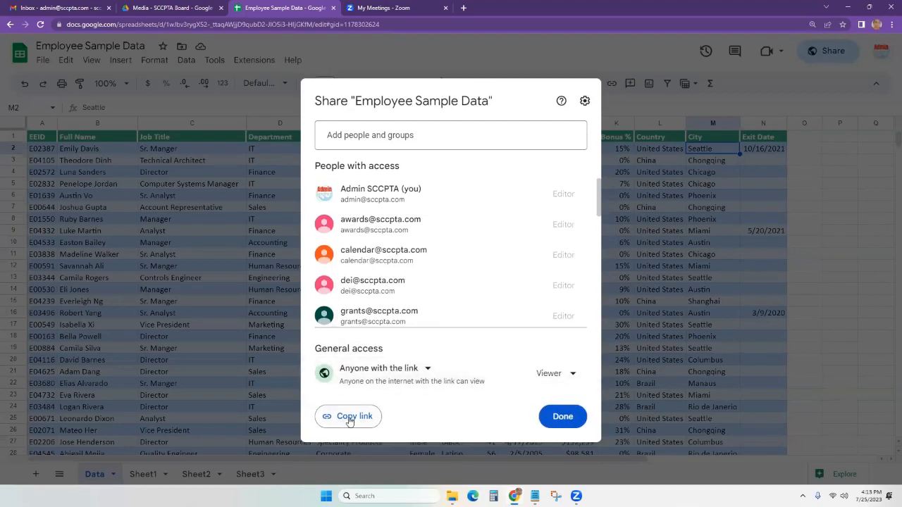
# Give link access the Editor role, copy the share link and close sharing.
pyautogui.click(553, 374)
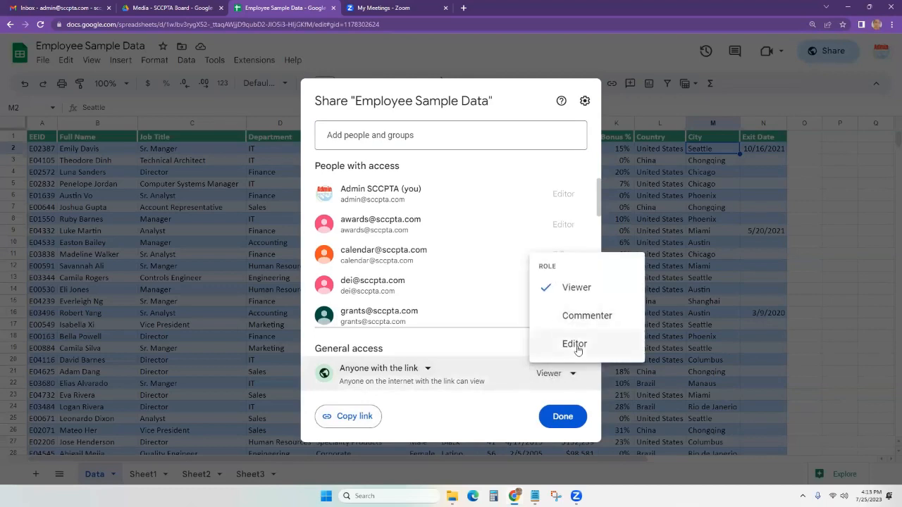
pyautogui.click(577, 348)
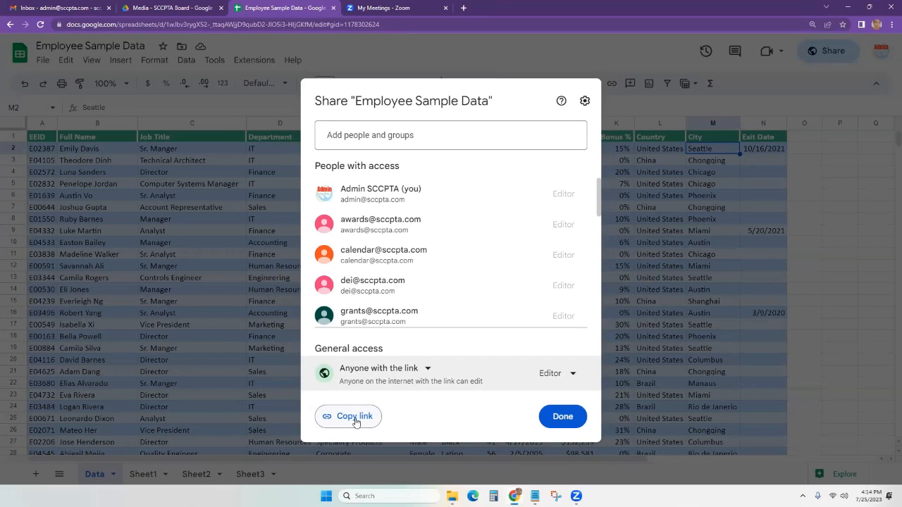
pyautogui.click(356, 420)
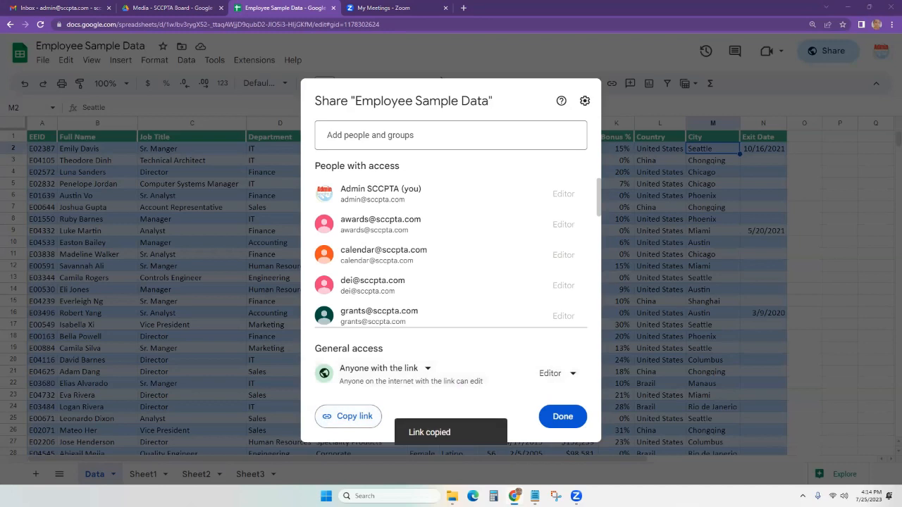
pyautogui.click(659, 210)
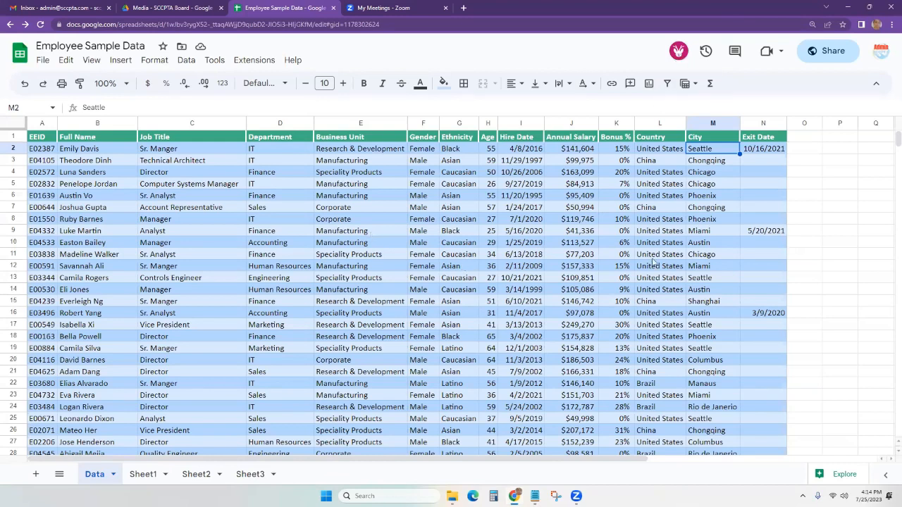
# Look over cells C6, B2 and M5, then select Manufacturing in E5.
pyautogui.click(350, 231)
pyautogui.click(188, 196)
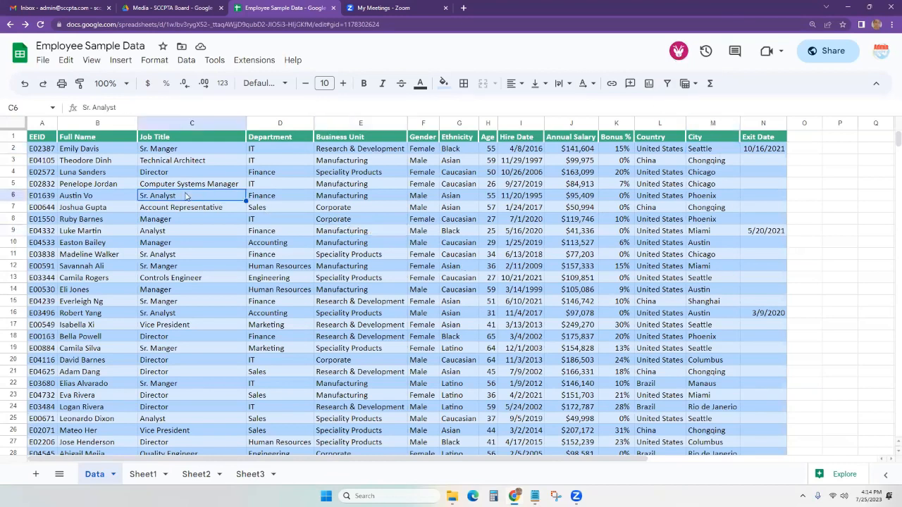
pyautogui.scroll(-7, 403, 324)
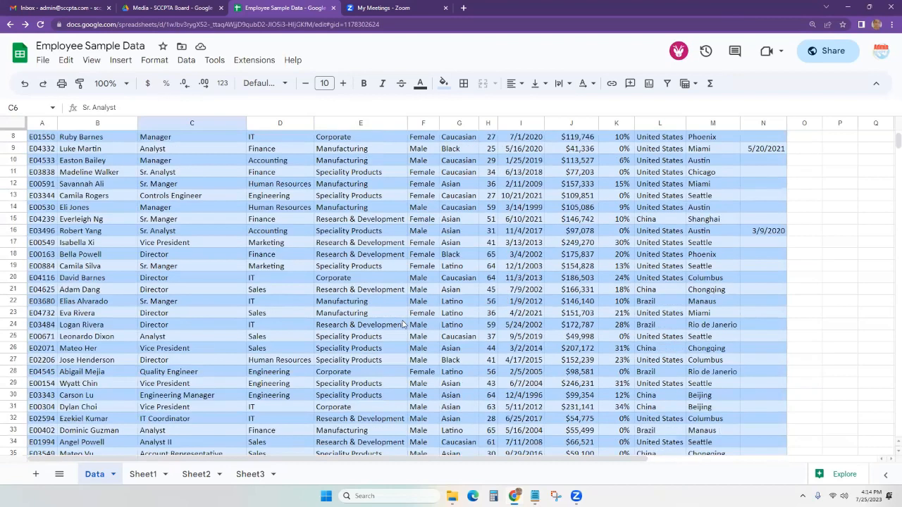
pyautogui.scroll(8, 361, 310)
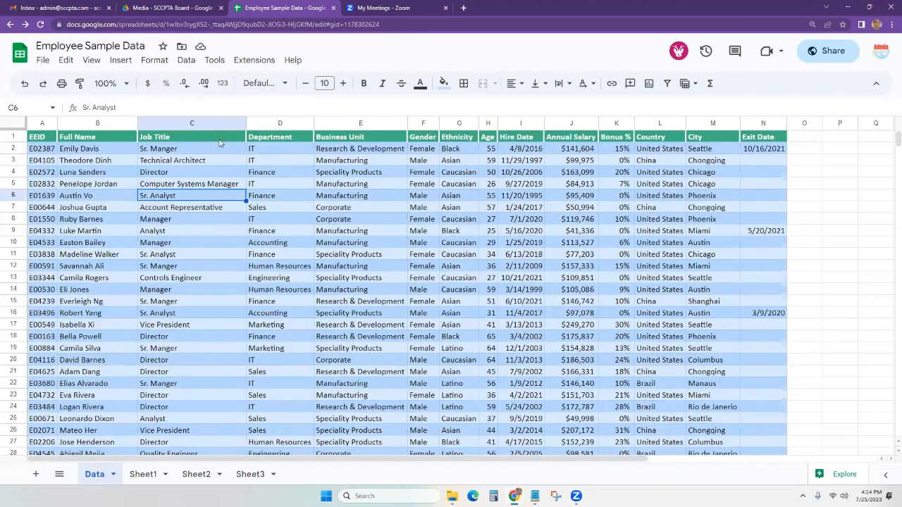
pyautogui.click(109, 150)
pyautogui.click(705, 186)
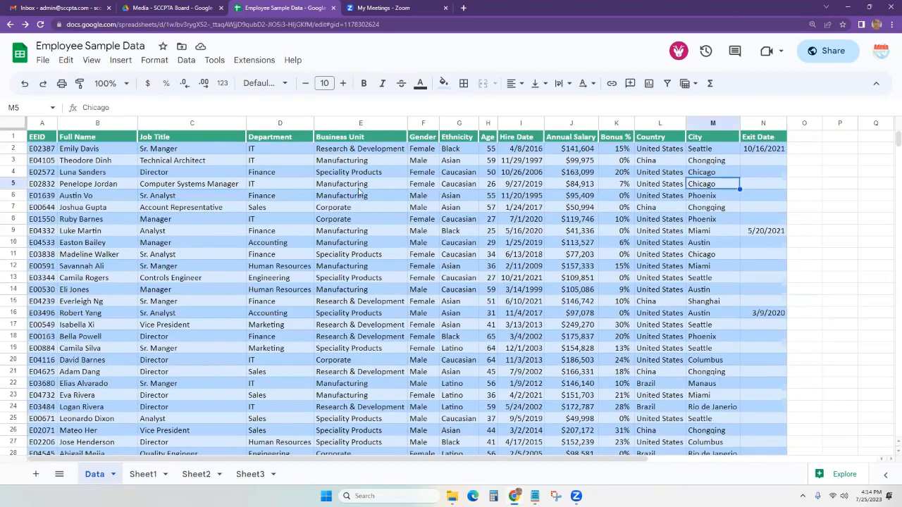
pyautogui.click(358, 186)
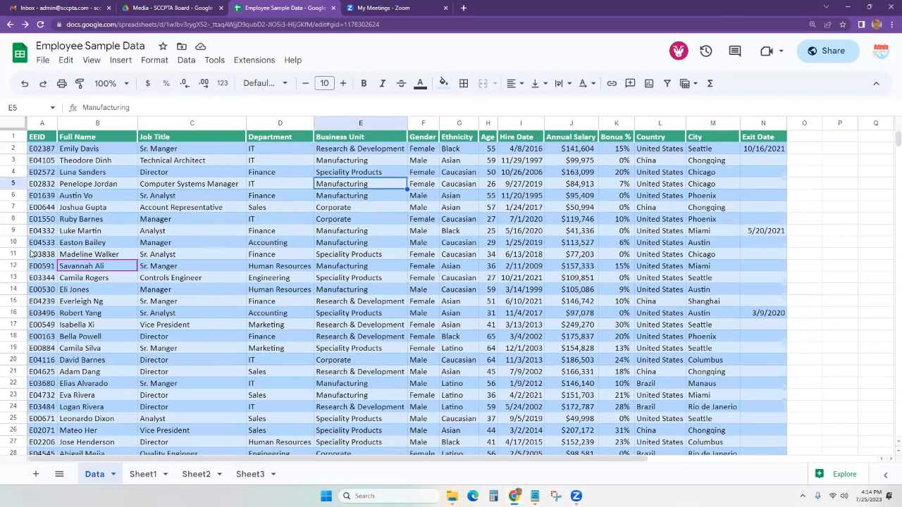
# Replace Manufacturing in E5 with the autocompleted entry Speciality Products.
pyautogui.moveTo(126, 272)
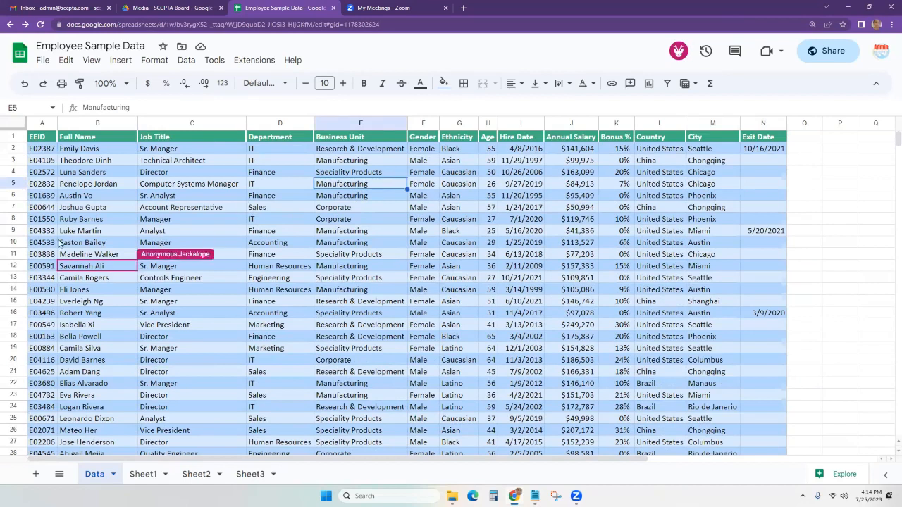
pyautogui.doubleClick(381, 187)
pyautogui.moveTo(386, 186); pyautogui.dragTo(316, 186)
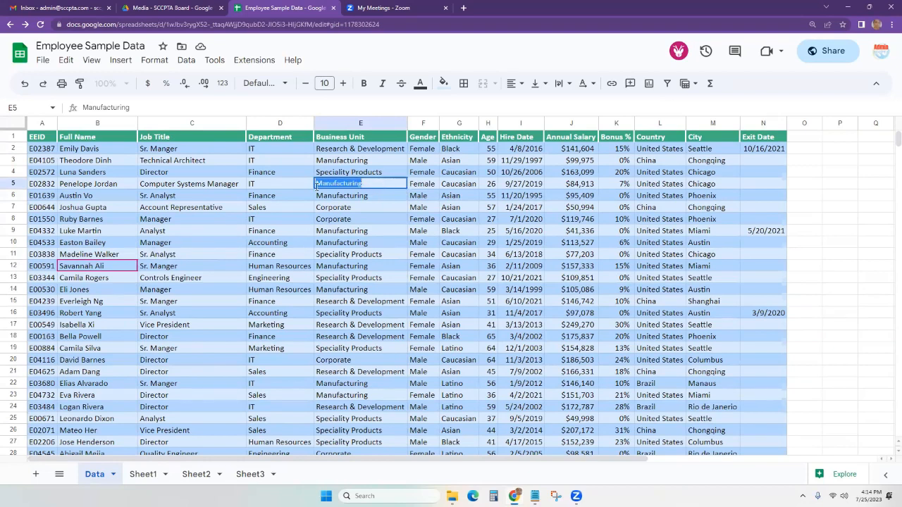
pyautogui.write('Spec')
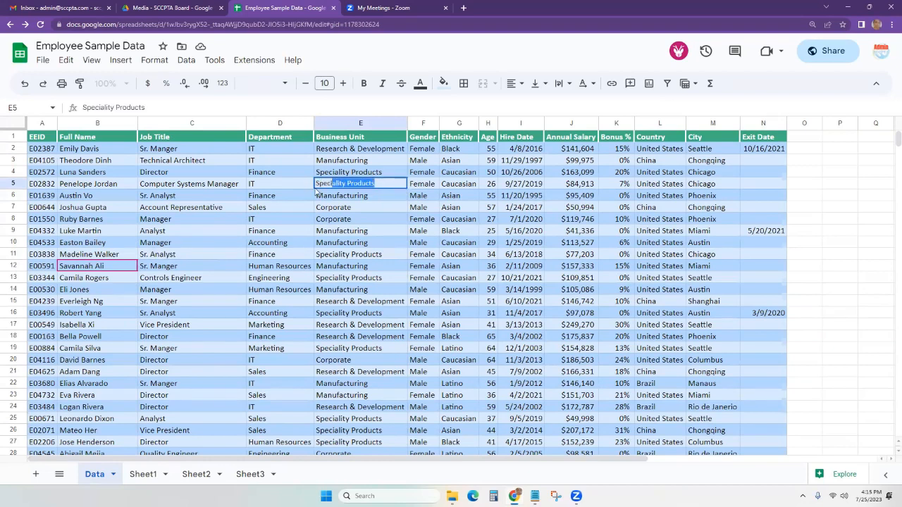
pyautogui.press('Tab')
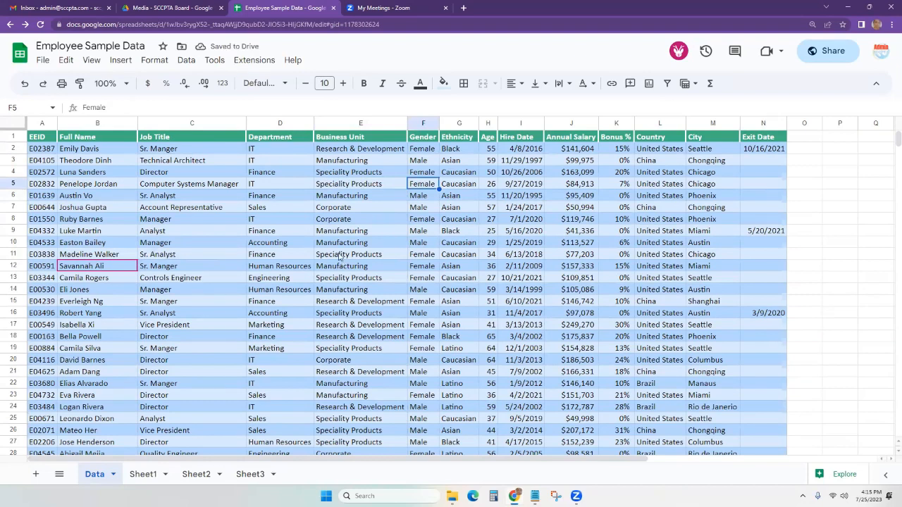
# Download the sheet as PDF (.pdf), opening the landscape Print settings page.
pyautogui.click(42, 60)
pyautogui.moveTo(131, 188)
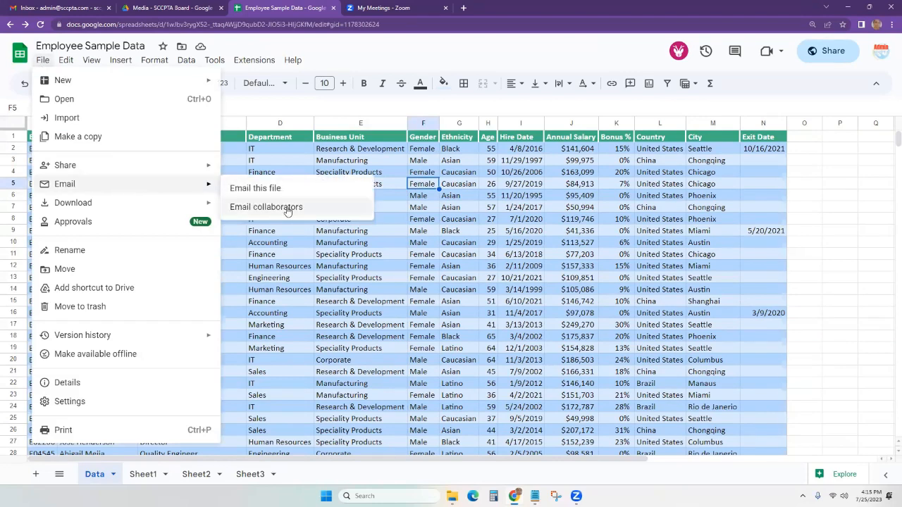
pyautogui.moveTo(178, 208)
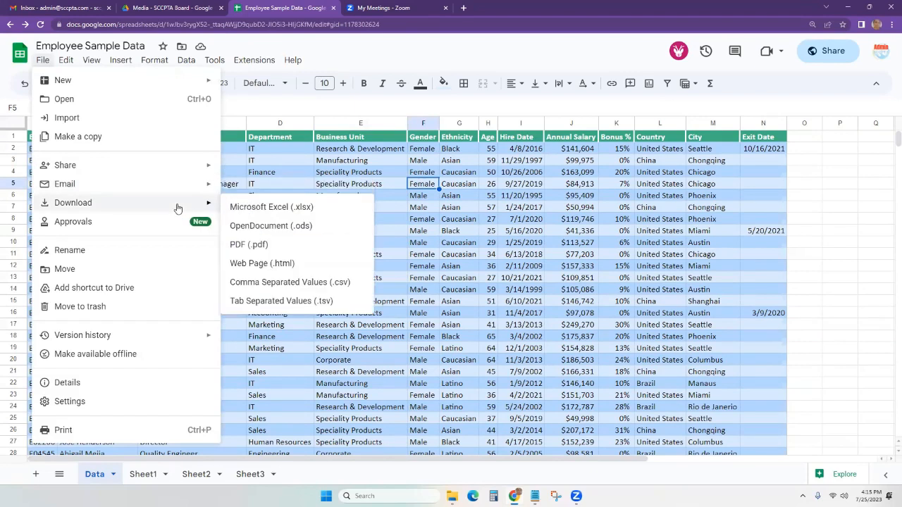
pyautogui.click(305, 245)
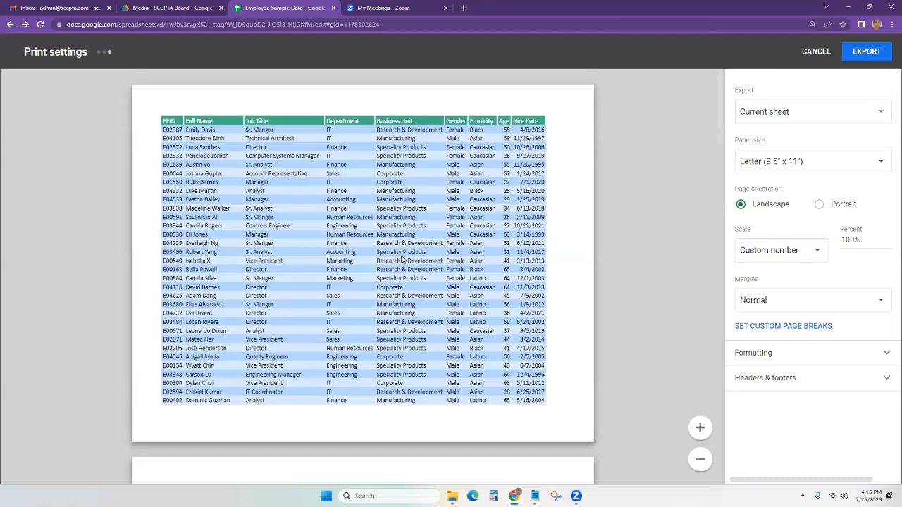
# Try Fit to width and Fit to height, then set export scale to Fit to page.
pyautogui.scroll(-4, 402, 257)
pyautogui.scroll(3, 401, 257)
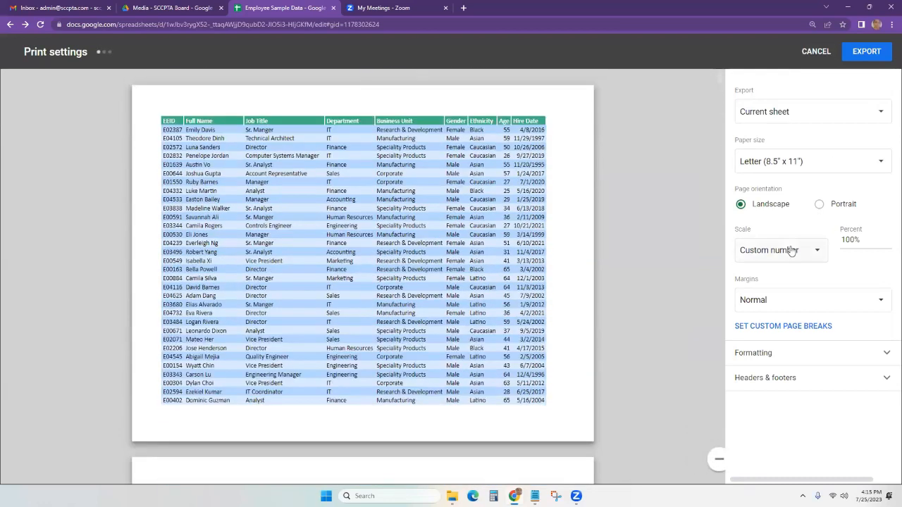
pyautogui.click(815, 253)
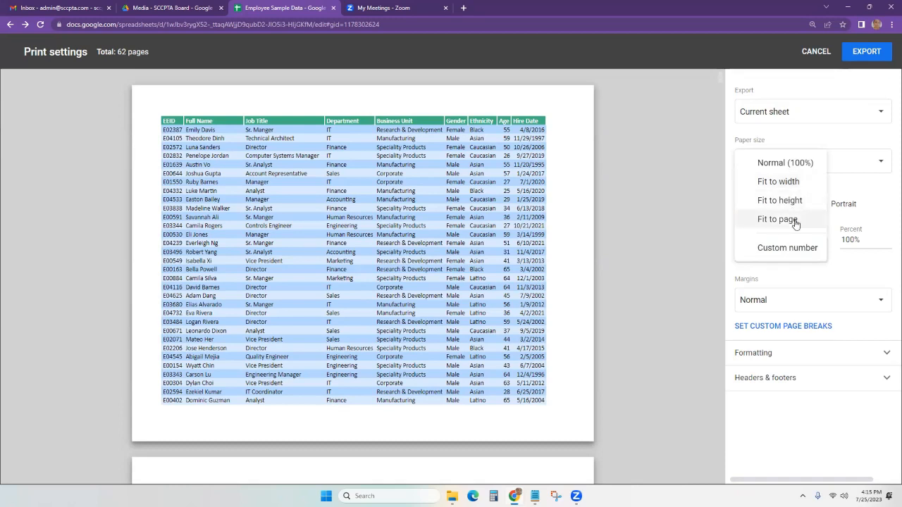
pyautogui.click(777, 182)
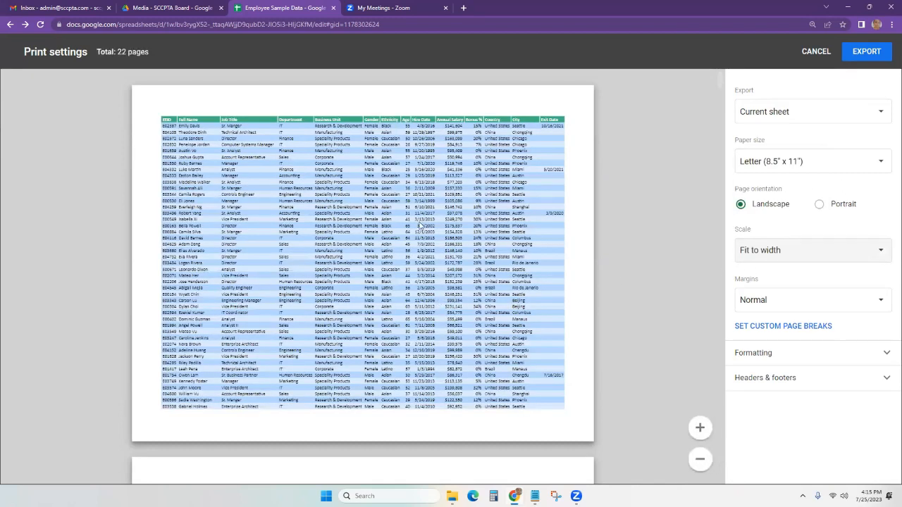
pyautogui.scroll(-8, 421, 226)
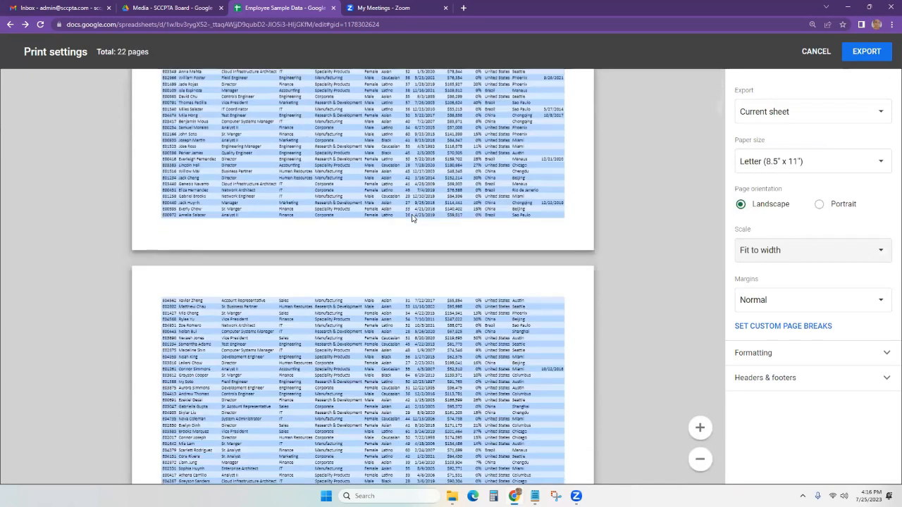
pyautogui.scroll(8, 412, 219)
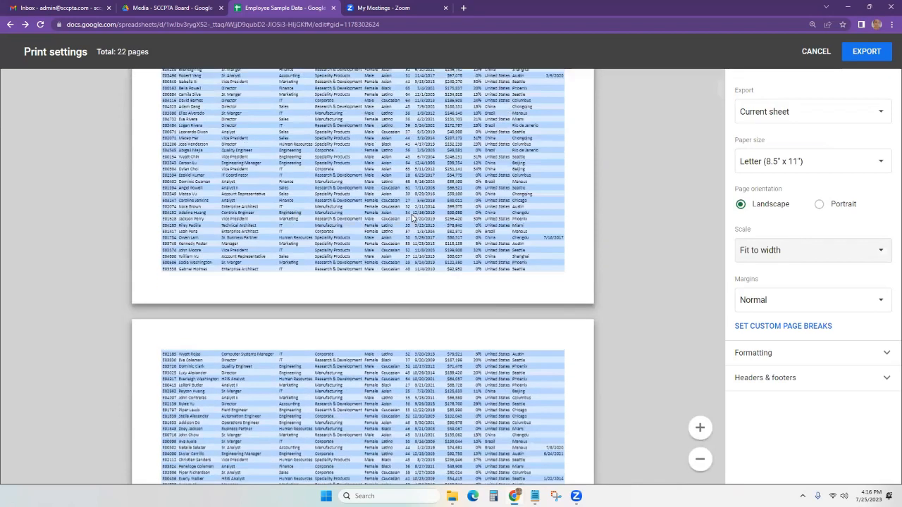
pyautogui.click(807, 253)
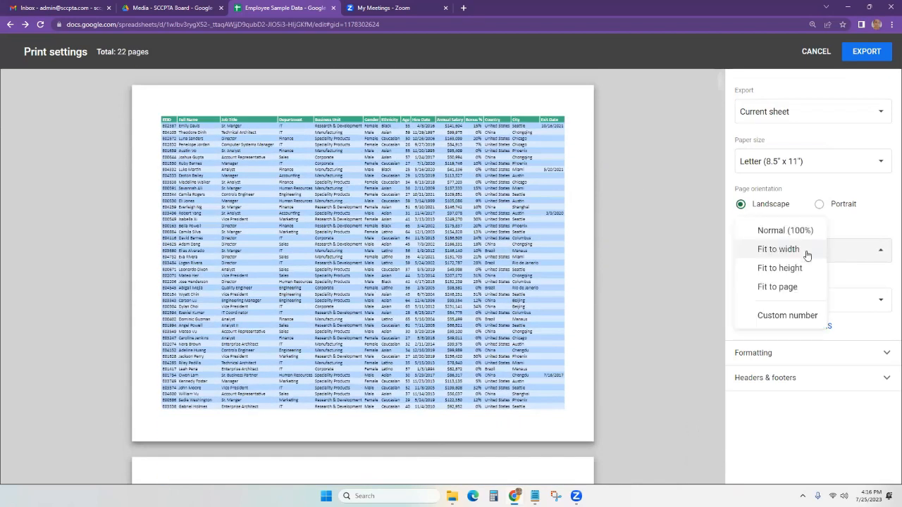
pyautogui.click(792, 271)
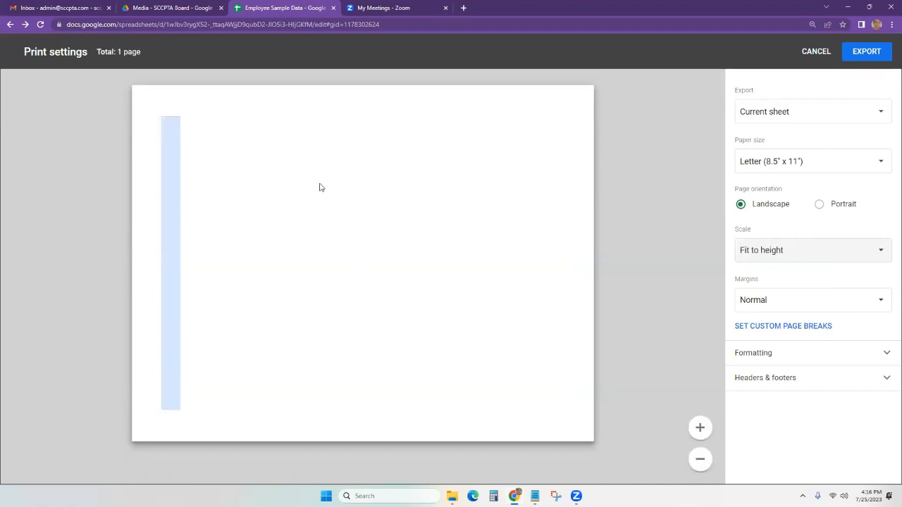
pyautogui.click(848, 249)
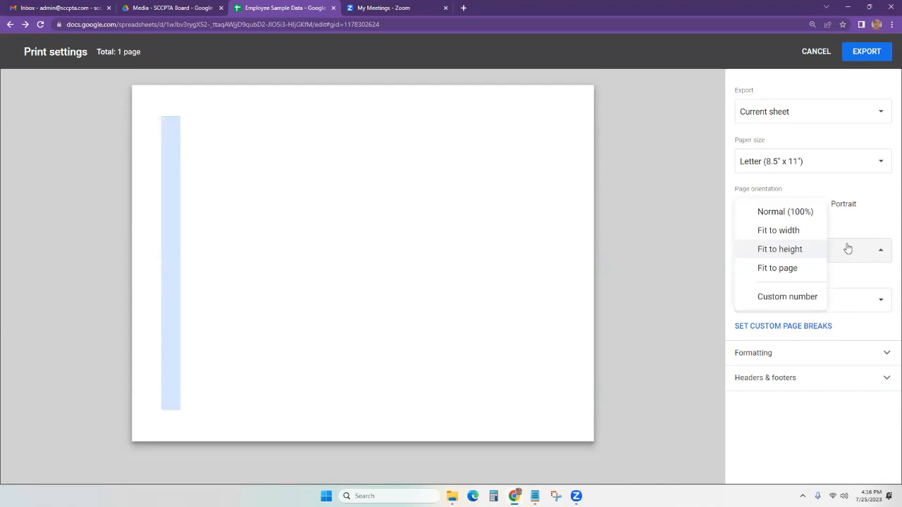
pyautogui.click(795, 269)
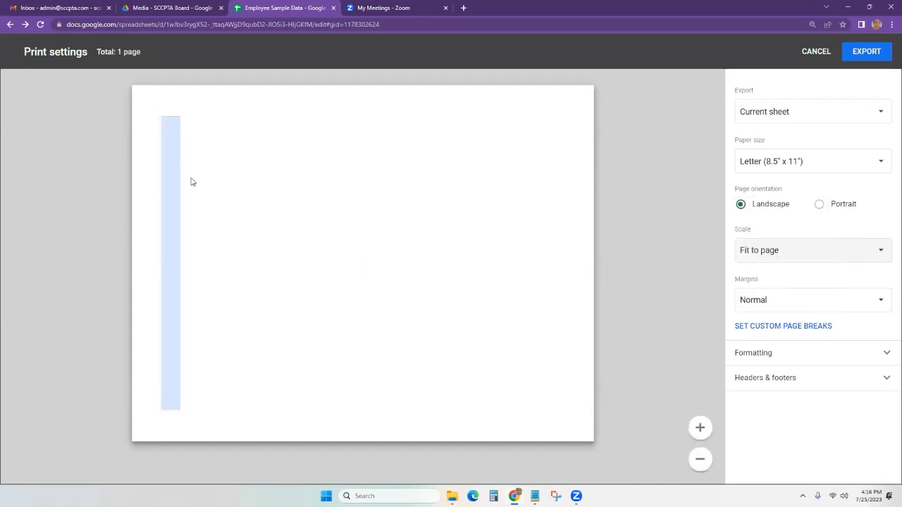
# Return the scale to Fit to width and toggle Show gridlines on and off.
pyautogui.click(796, 254)
pyautogui.click(782, 215)
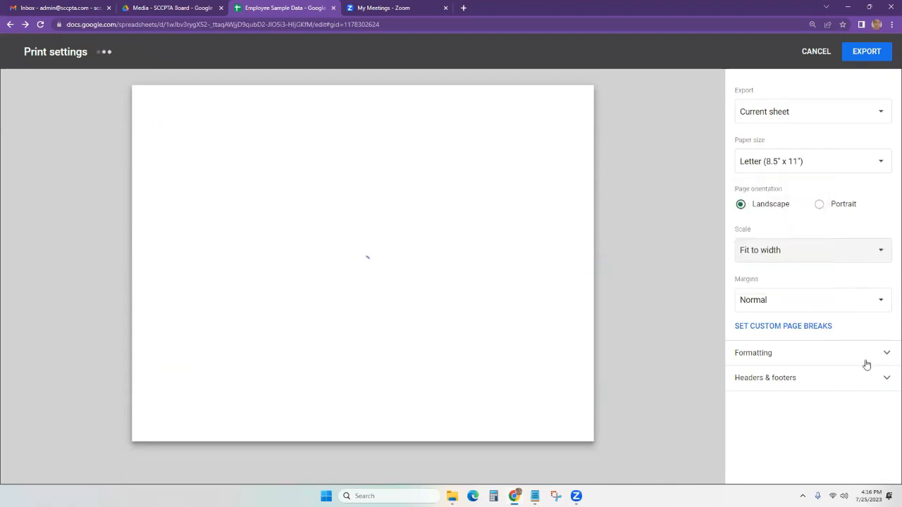
pyautogui.click(886, 354)
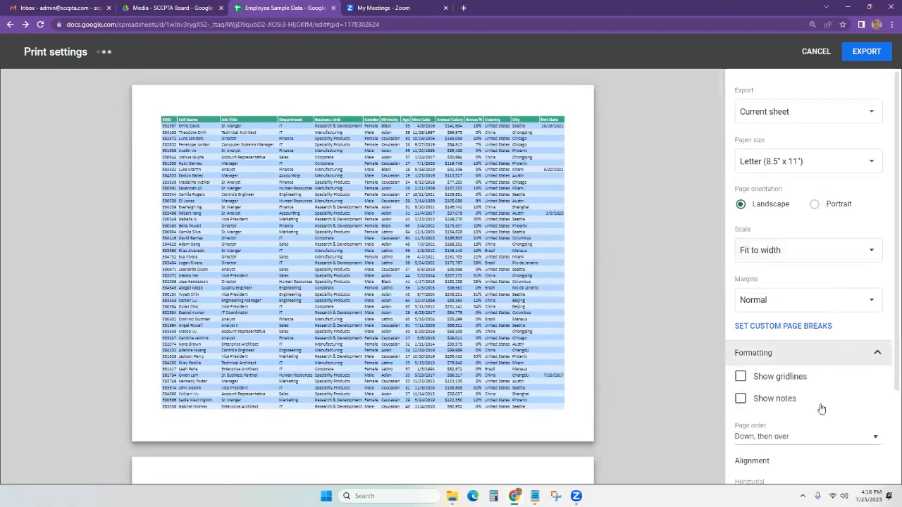
pyautogui.click(740, 330)
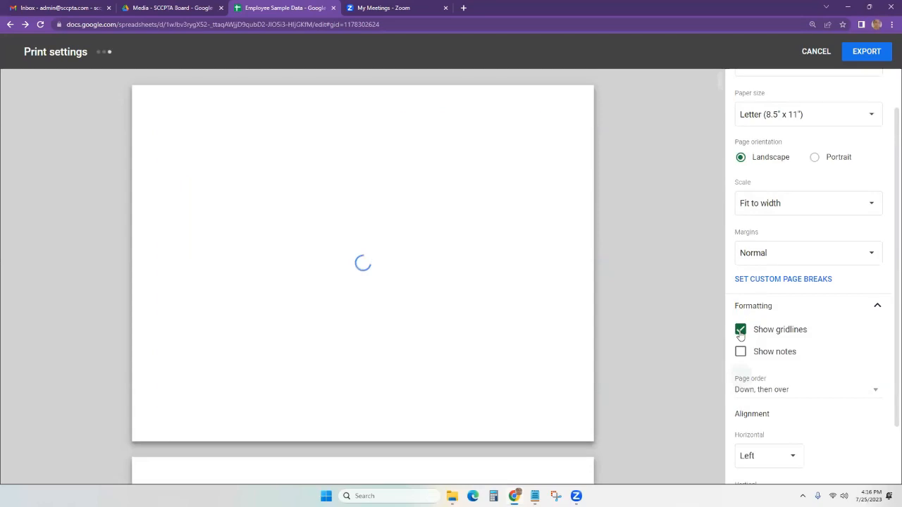
pyautogui.click(739, 330)
# Expand Headers & footers, then cancel the PDF export with Esc.
pyautogui.scroll(-1, 791, 406)
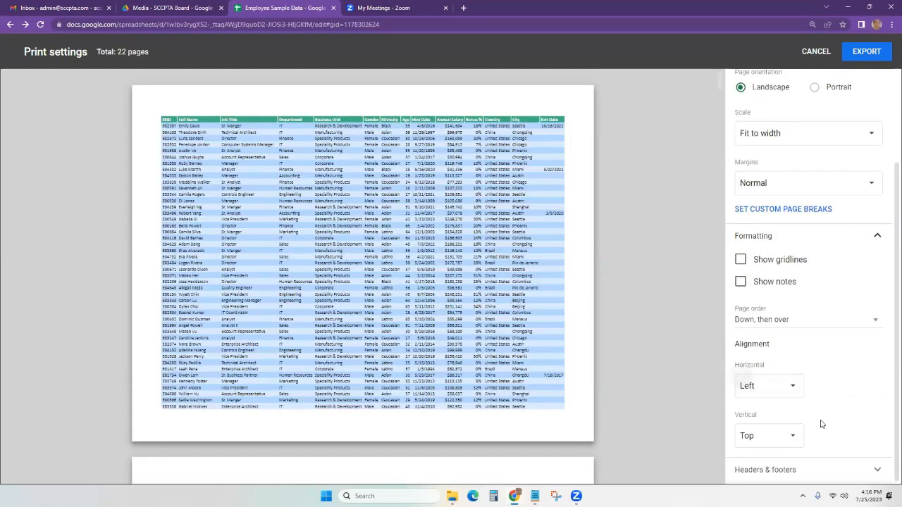
pyautogui.click(843, 473)
pyautogui.scroll(-3, 856, 410)
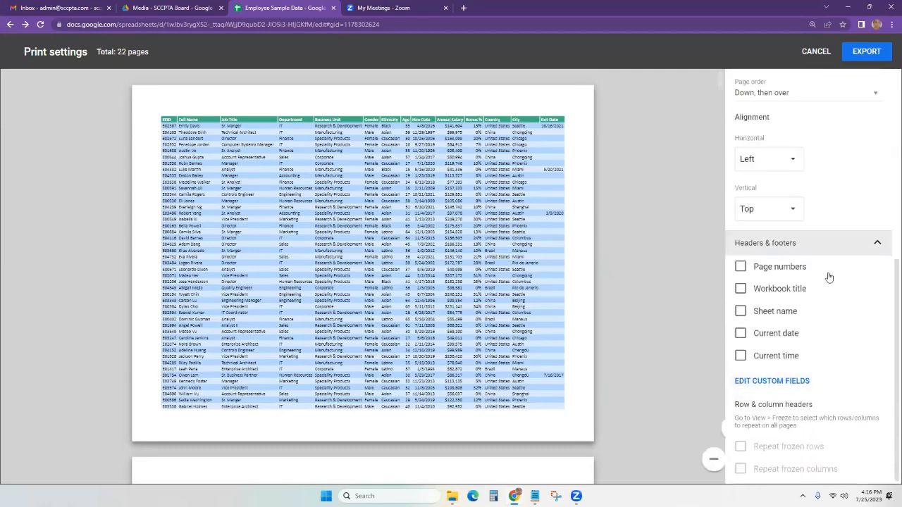
pyautogui.press('Escape')
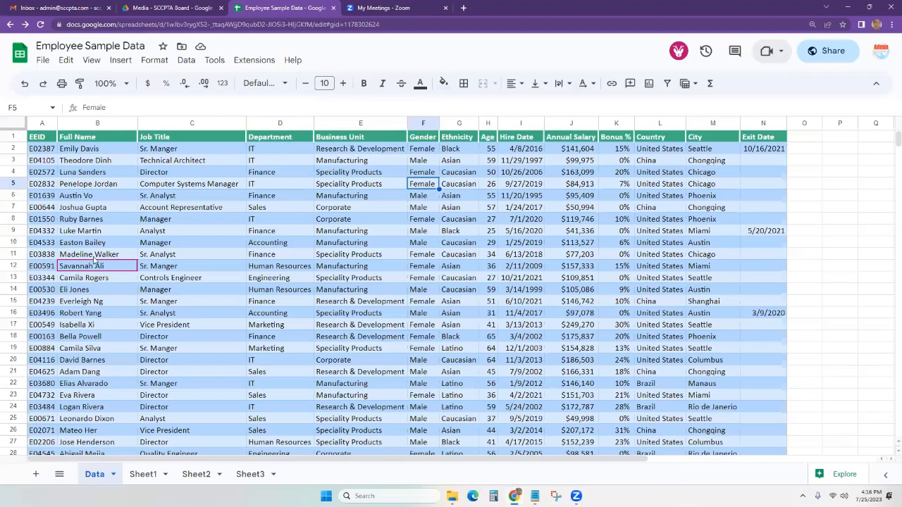
# Move the spreadsheet up to the Drive root and into My Drive.
pyautogui.click(43, 61)
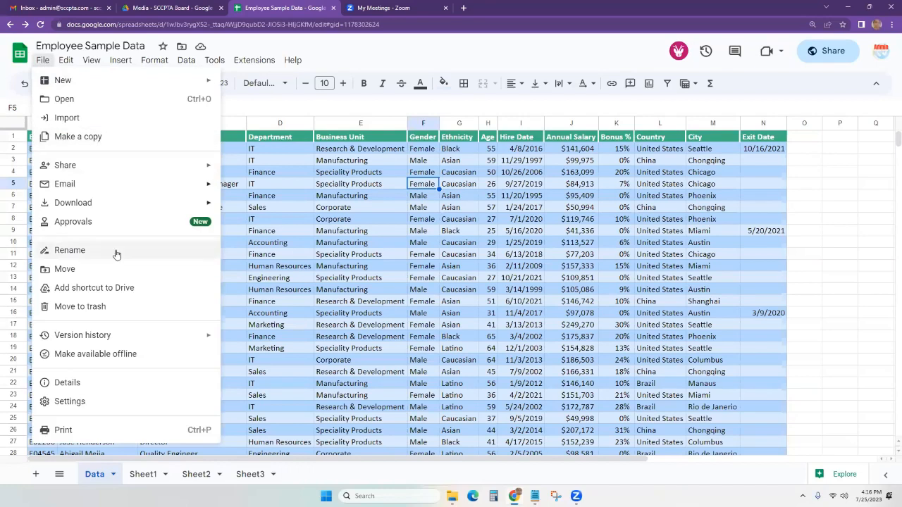
pyautogui.moveTo(75, 212)
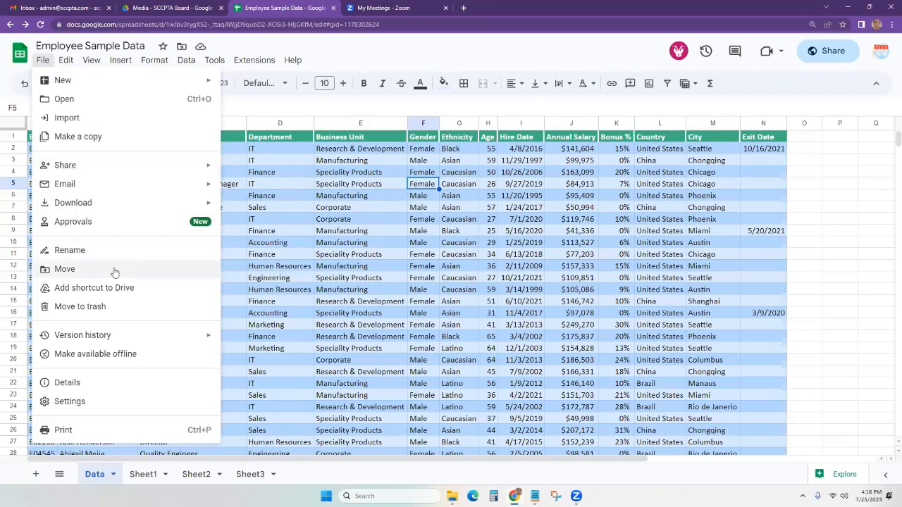
pyautogui.click(114, 271)
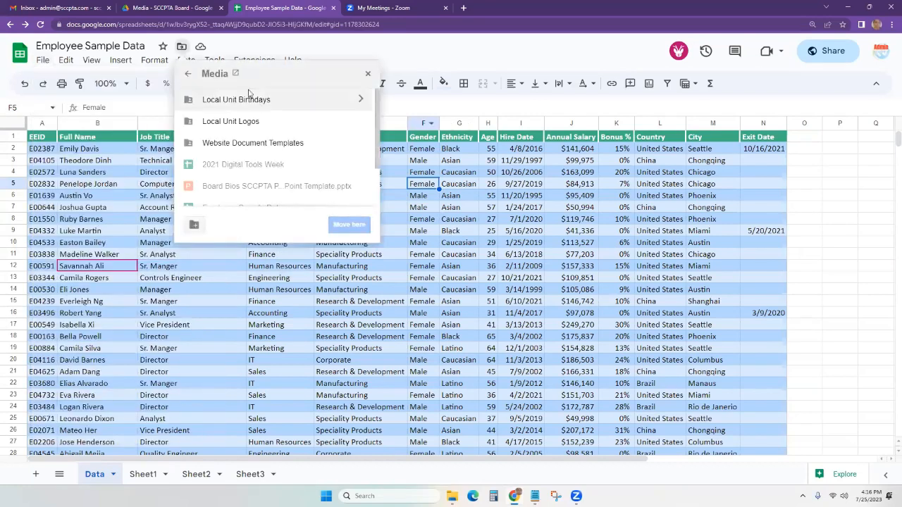
pyautogui.click(188, 74)
pyautogui.click(189, 75)
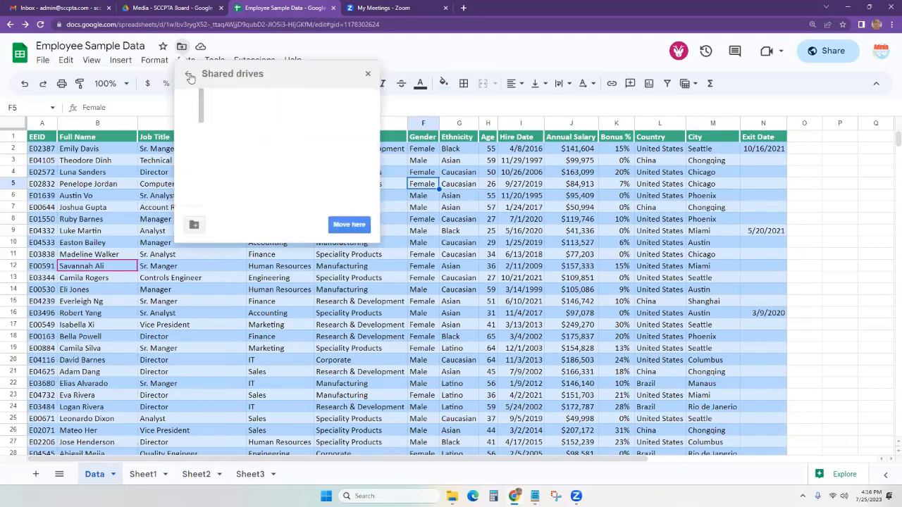
pyautogui.click(188, 76)
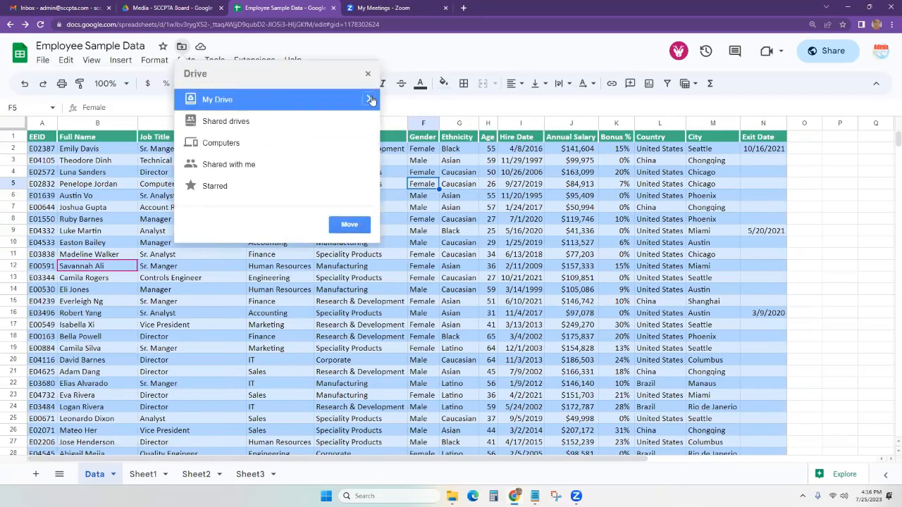
pyautogui.click(371, 100)
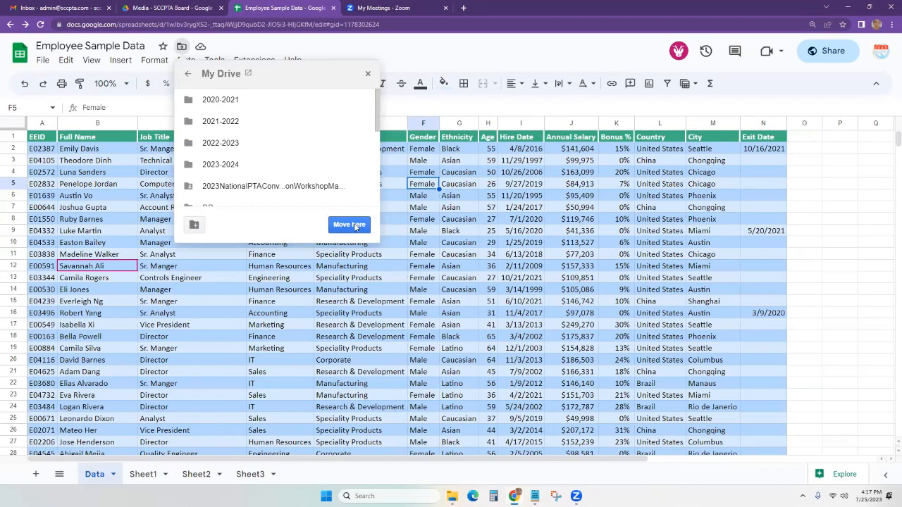
pyautogui.click(616, 243)
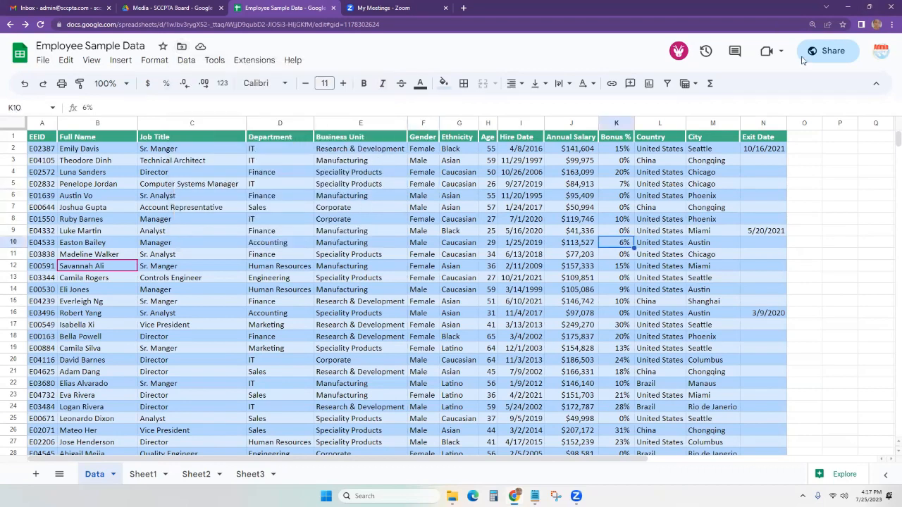
# Add the collaborator's e-mail address in the Share dialog to share the spreadsheet.
pyautogui.click(821, 51)
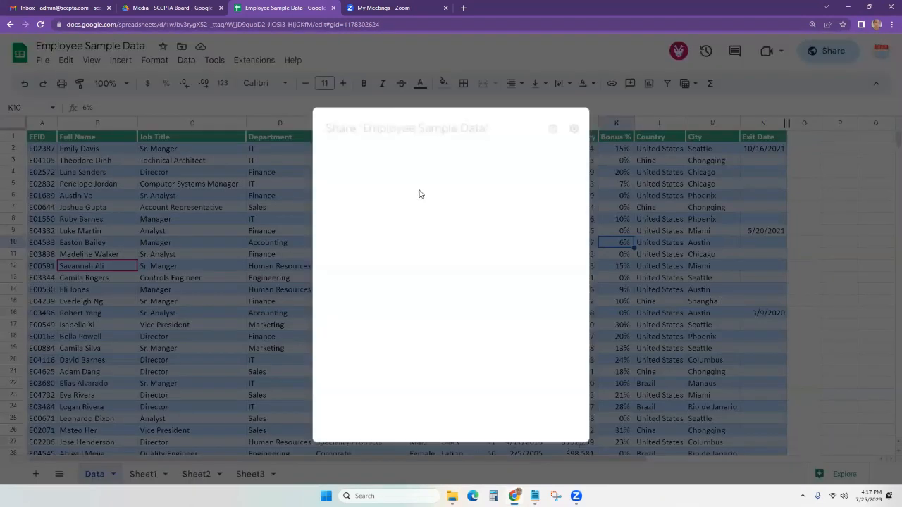
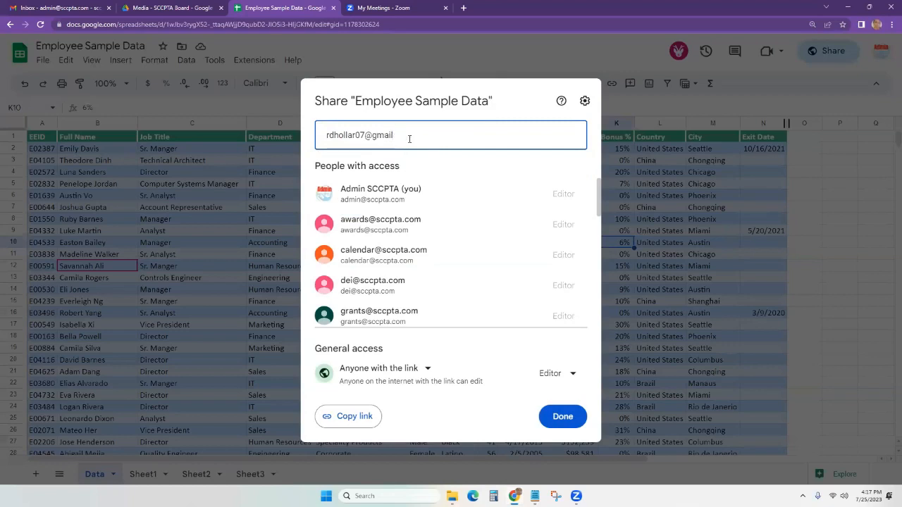
pyautogui.press('Return')
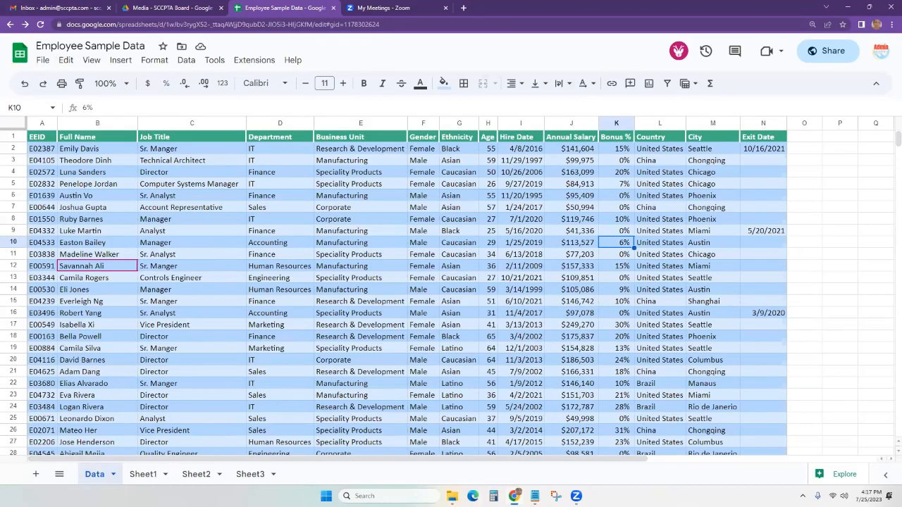
pyautogui.click(43, 60)
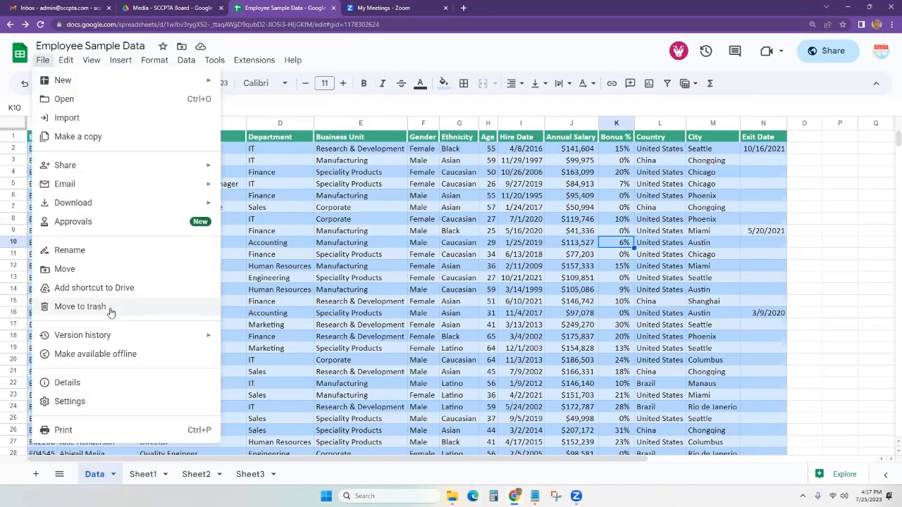
# Show the version history panel for Employee Sample Data, with the 4:15 PM version's earlier versions listed.
pyautogui.moveTo(101, 336)
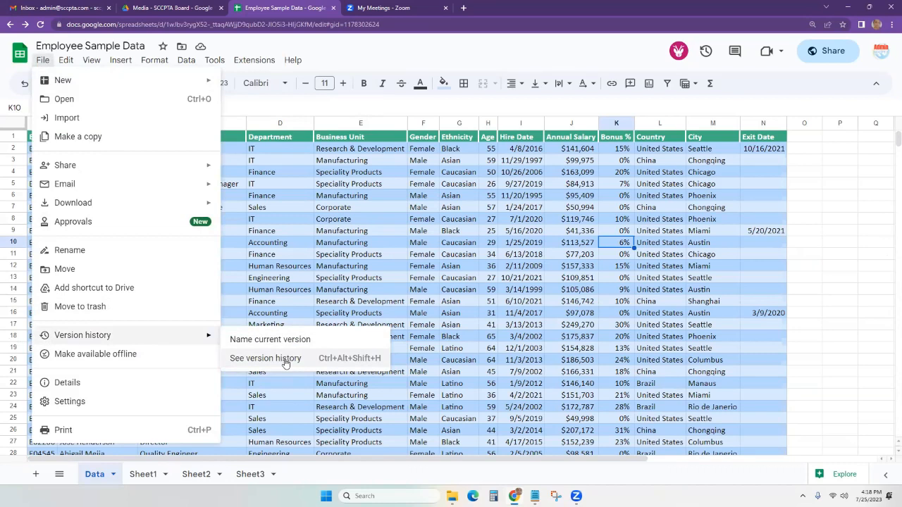
pyautogui.click(286, 363)
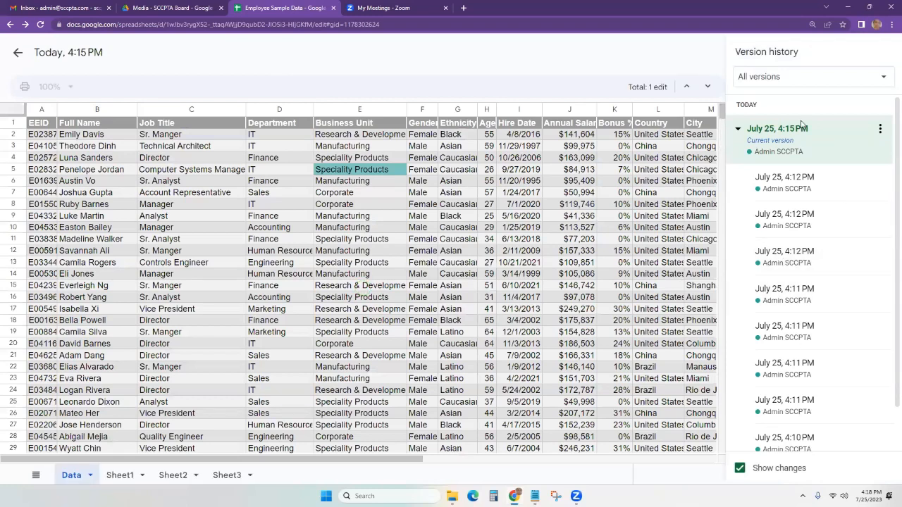
# Preview the July 25, 4:12 PM version and restore it, confirming the restore.
pyautogui.click(738, 129)
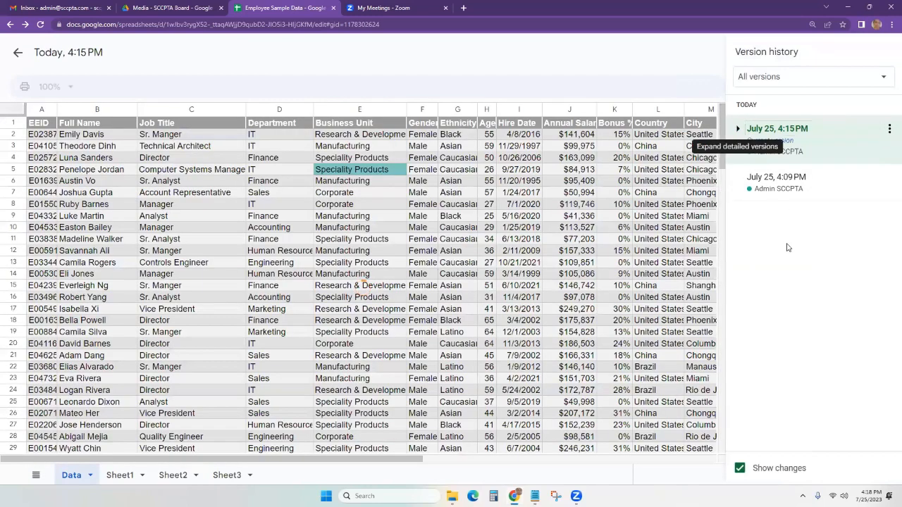
pyautogui.click(737, 129)
pyautogui.click(785, 254)
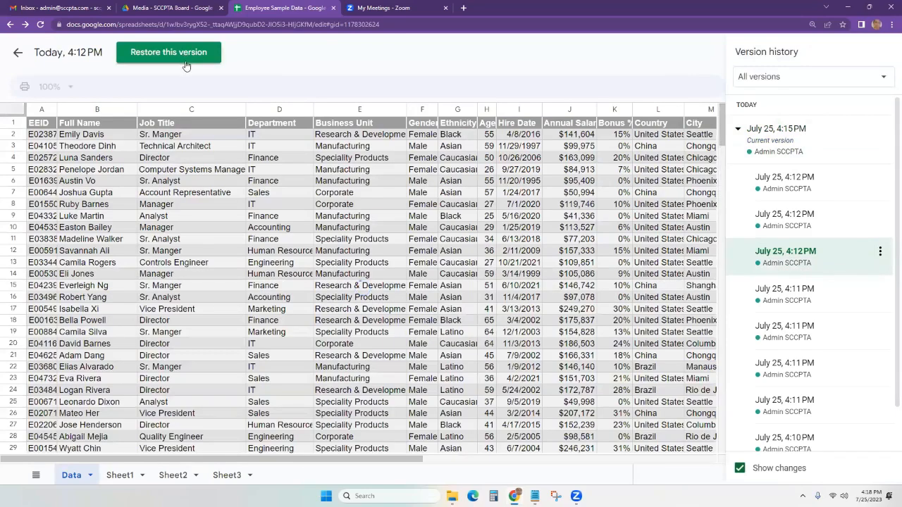
pyautogui.click(186, 62)
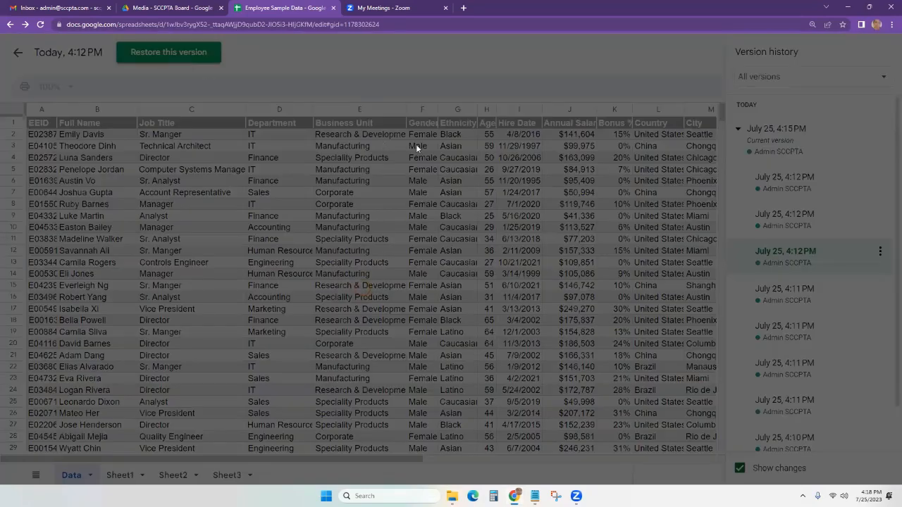
pyautogui.click(478, 283)
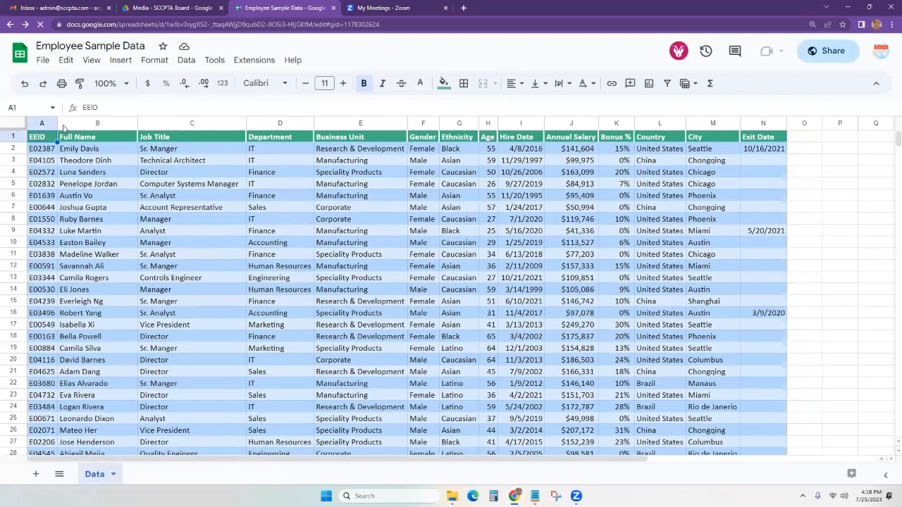
# Browse the freeze options without freezing anything, then scroll through the employee list.
pyautogui.click(77, 64)
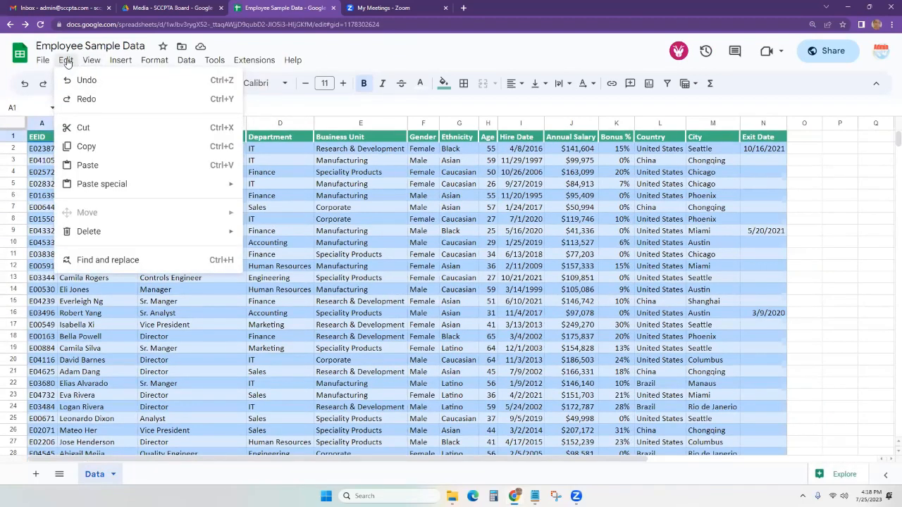
pyautogui.moveTo(91, 62)
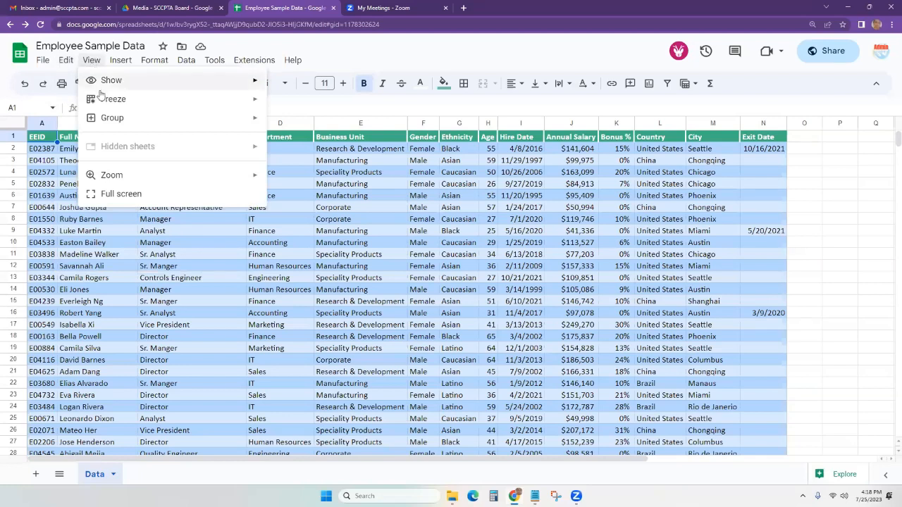
pyautogui.moveTo(102, 103)
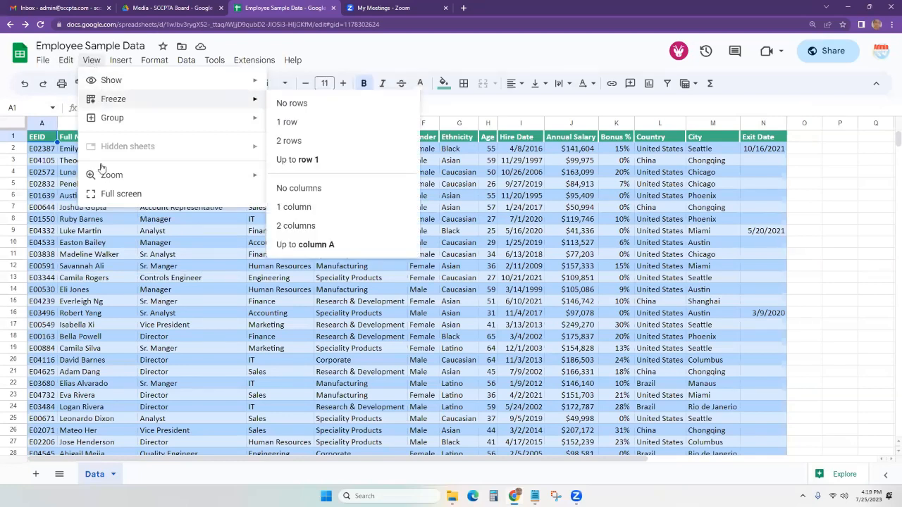
pyautogui.click(89, 282)
pyautogui.scroll(-6, 310, 292)
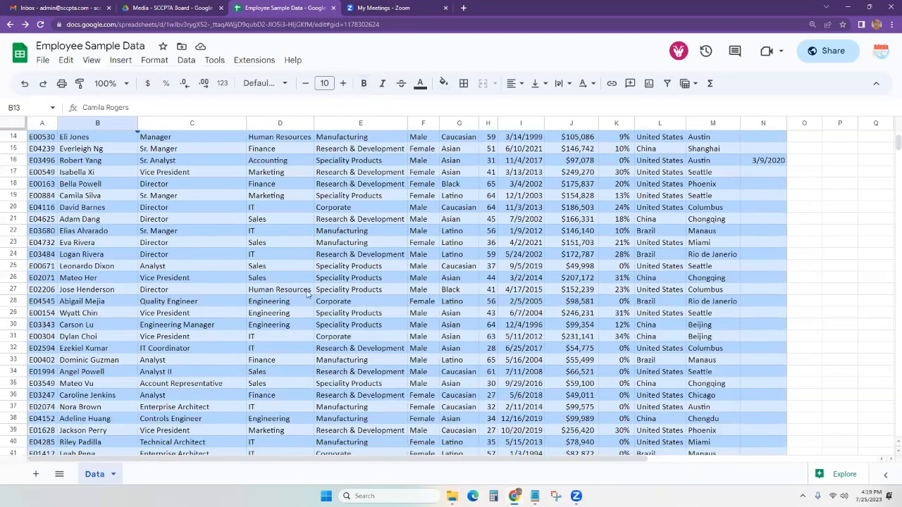
pyautogui.scroll(-3, 206, 272)
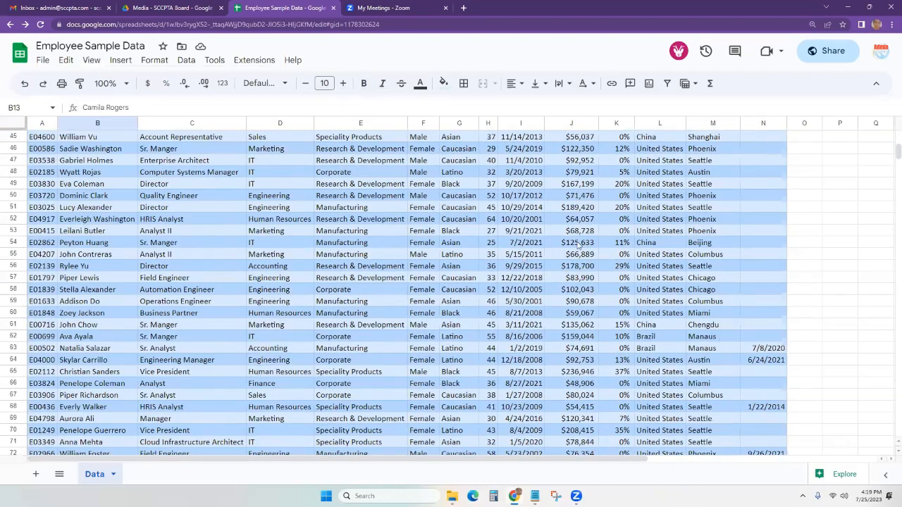
pyautogui.scroll(15, 389, 280)
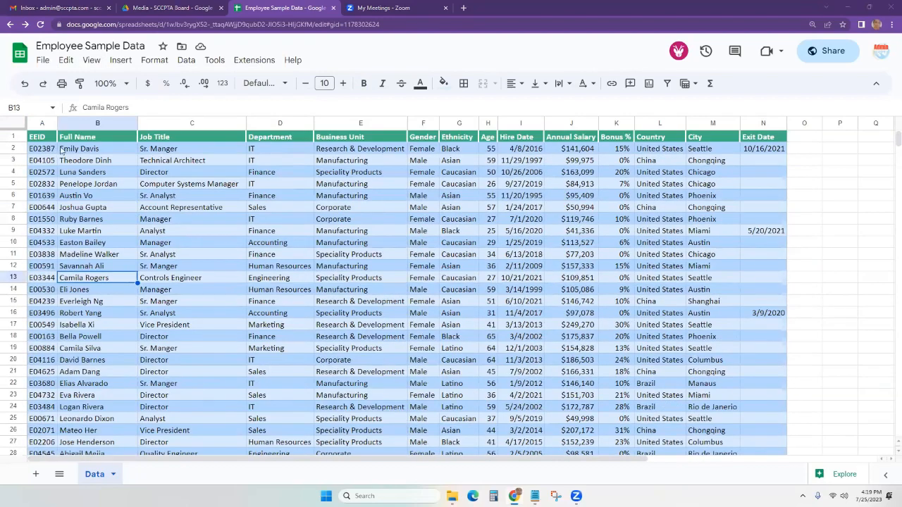
# Freeze the top header row with View > Freeze > 1 row.
pyautogui.click(16, 136)
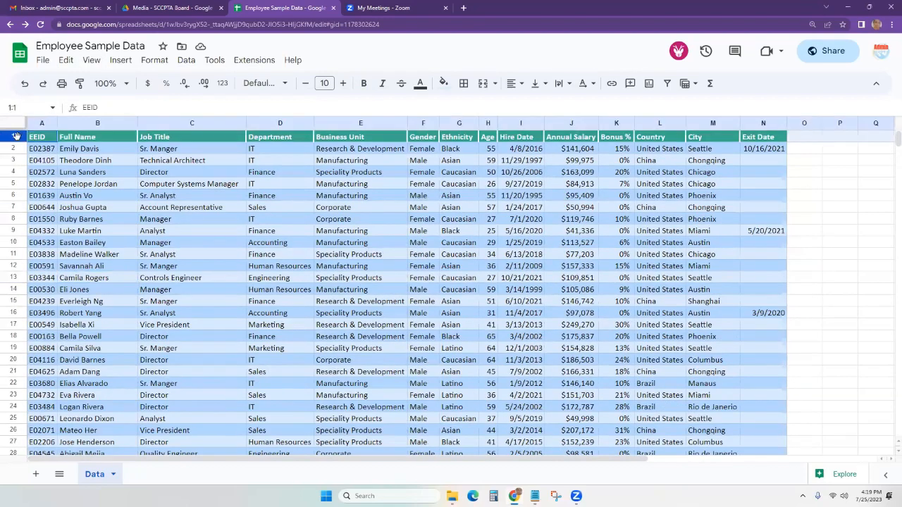
pyautogui.click(90, 175)
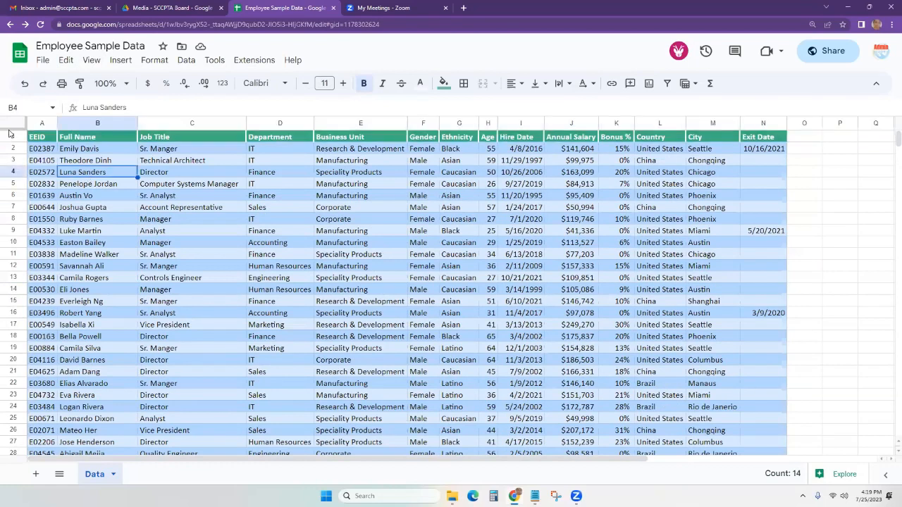
pyautogui.click(92, 61)
pyautogui.moveTo(134, 103)
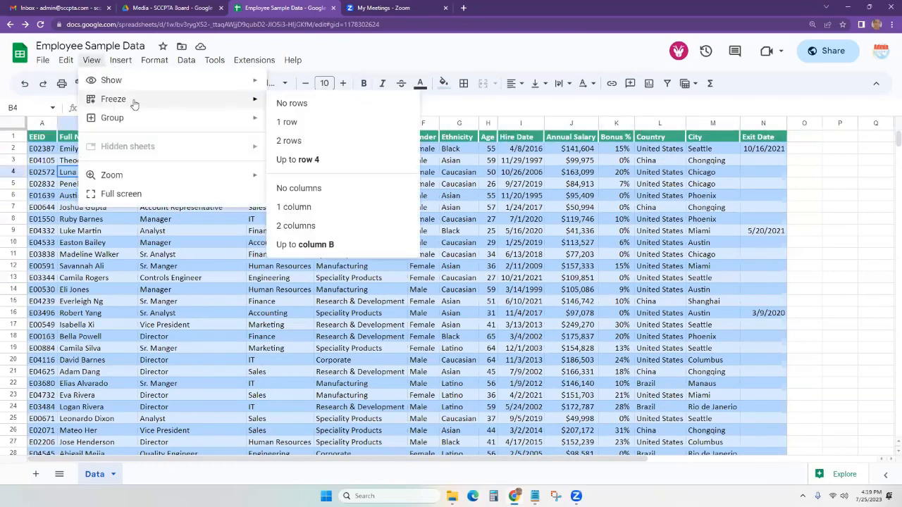
pyautogui.click(315, 124)
# Scroll down the employee list to confirm the header row stays fixed.
pyautogui.click(172, 183)
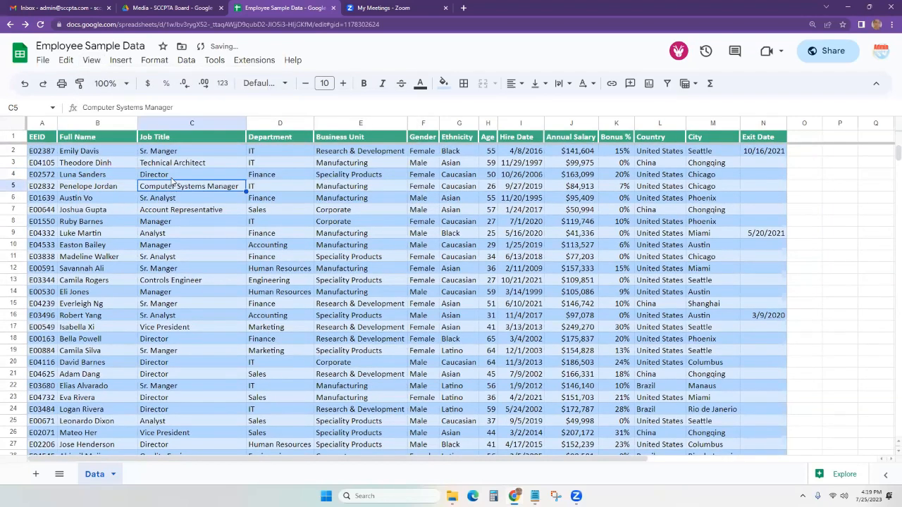
pyautogui.scroll(-10, 172, 197)
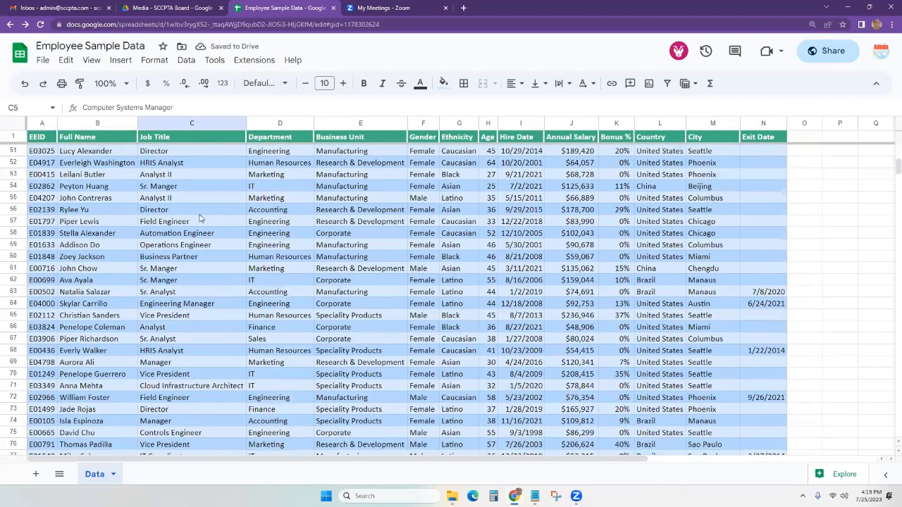
pyautogui.scroll(-6, 200, 221)
pyautogui.scroll(-20, 237, 228)
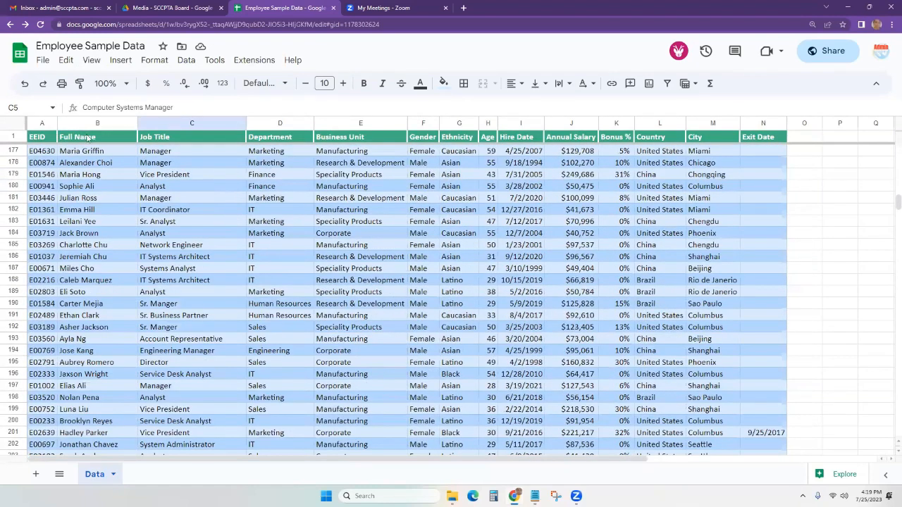
pyautogui.scroll(-6, 649, 266)
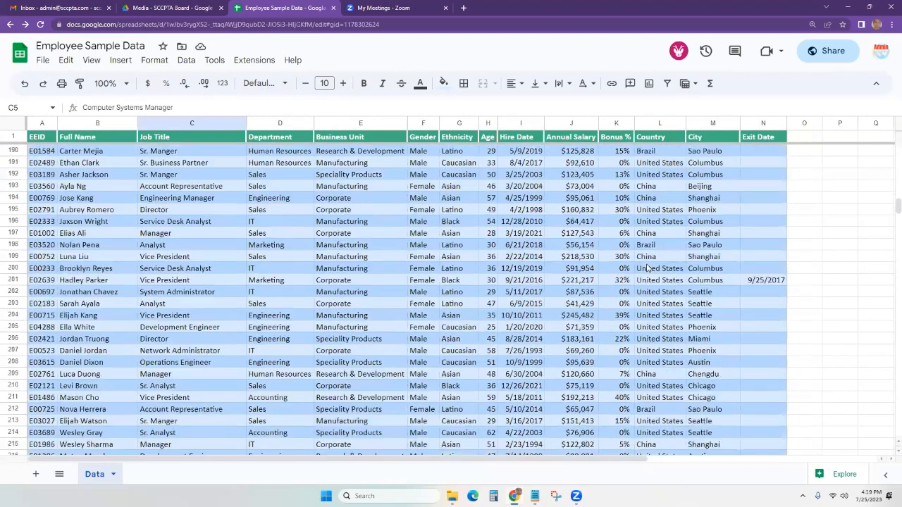
pyautogui.scroll(-5, 763, 247)
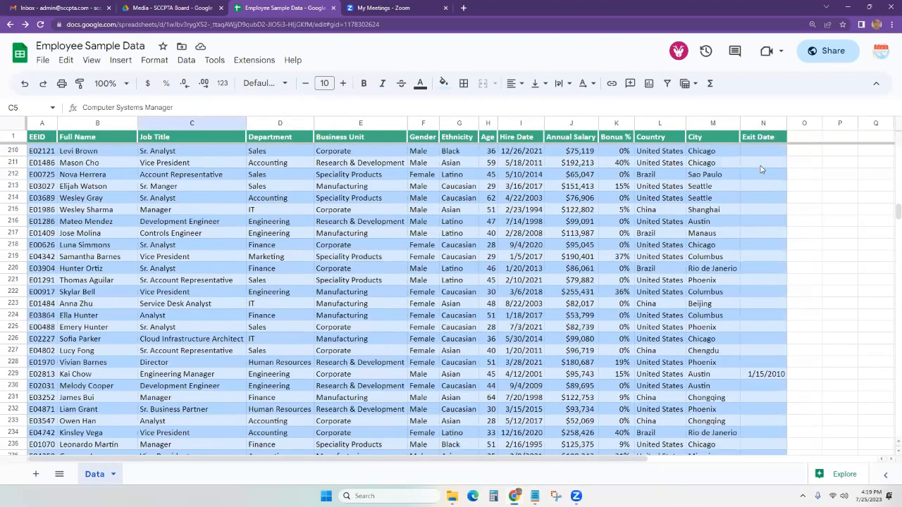
pyautogui.scroll(-3, 770, 340)
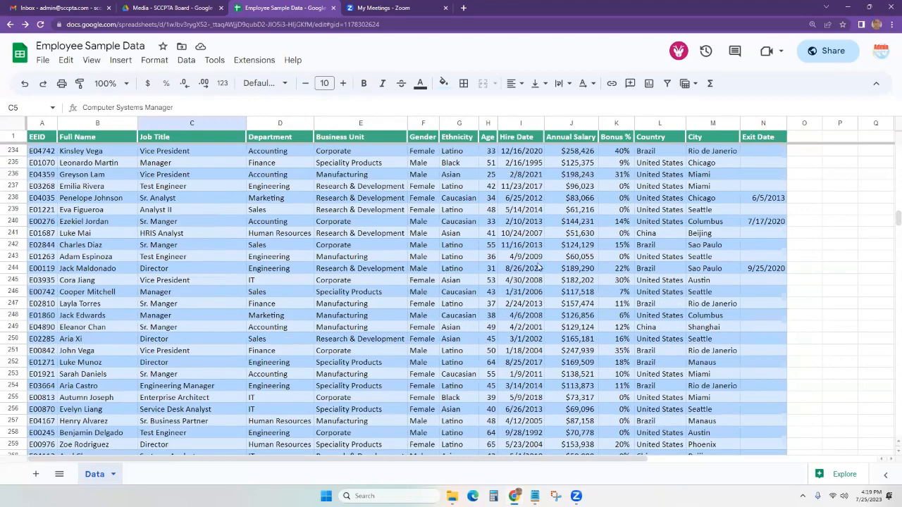
pyautogui.scroll(-5, 540, 262)
pyautogui.scroll(5, 542, 258)
pyautogui.scroll(20, 542, 257)
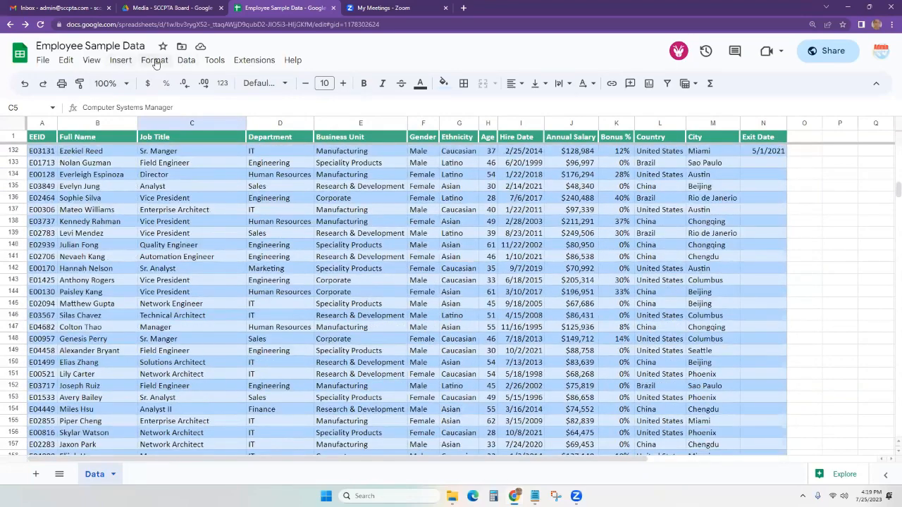
# Freeze the first column, EEID, and scroll sideways to check it.
pyautogui.click(87, 63)
pyautogui.moveTo(116, 99)
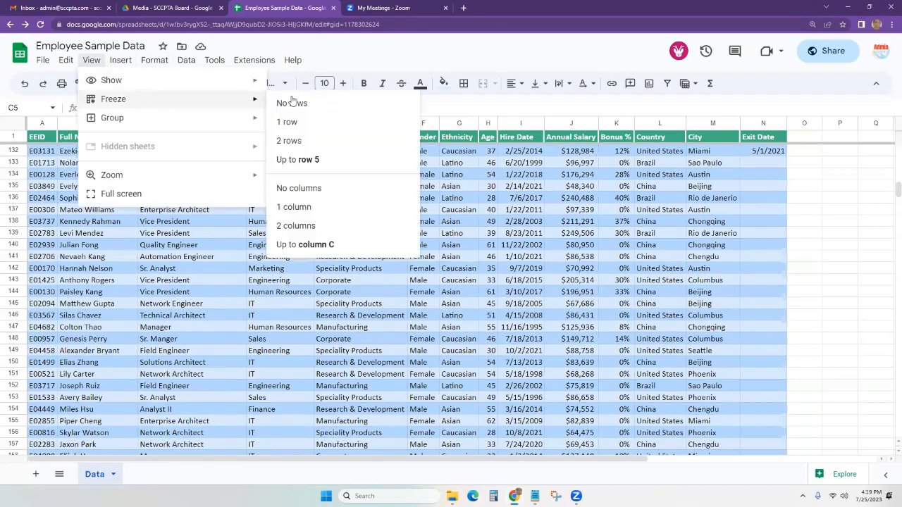
pyautogui.click(310, 207)
pyautogui.moveTo(334, 459); pyautogui.dragTo(177, 473)
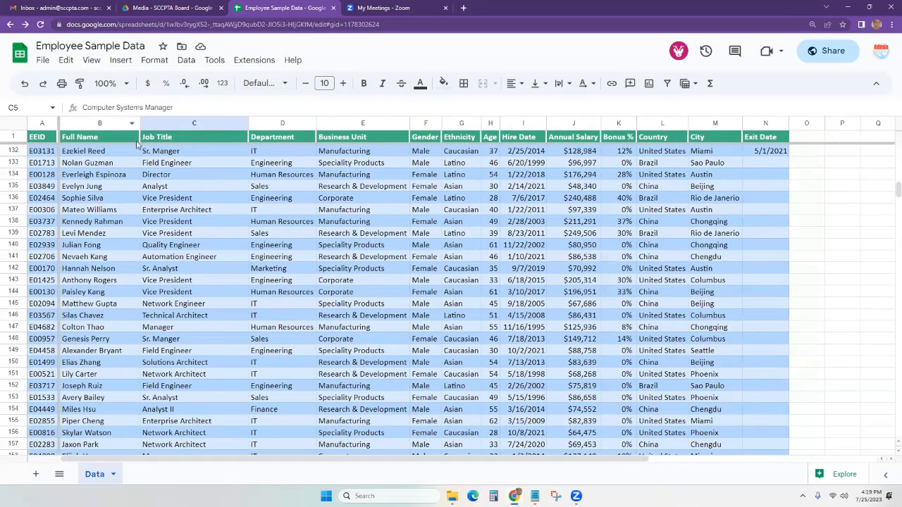
# Freeze the first two columns, EEID and Full Name, and scroll sideways to verify.
pyautogui.click(92, 59)
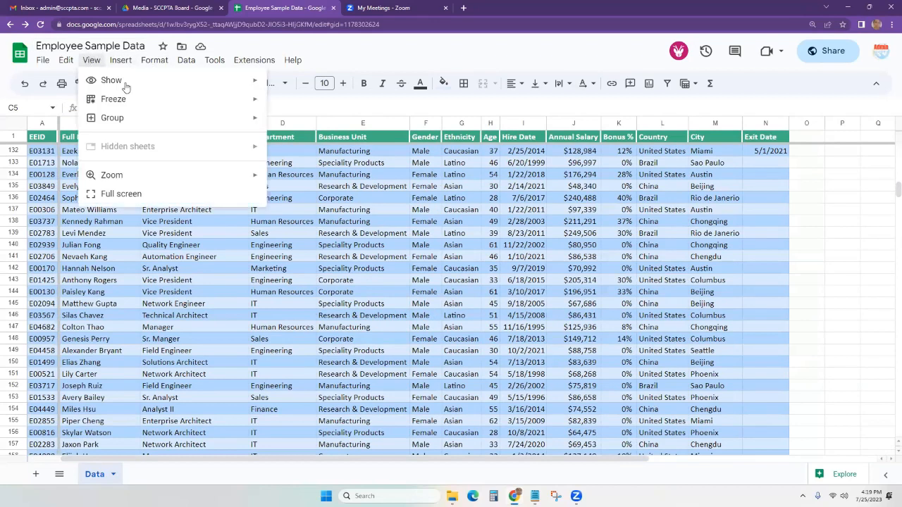
pyautogui.moveTo(176, 100)
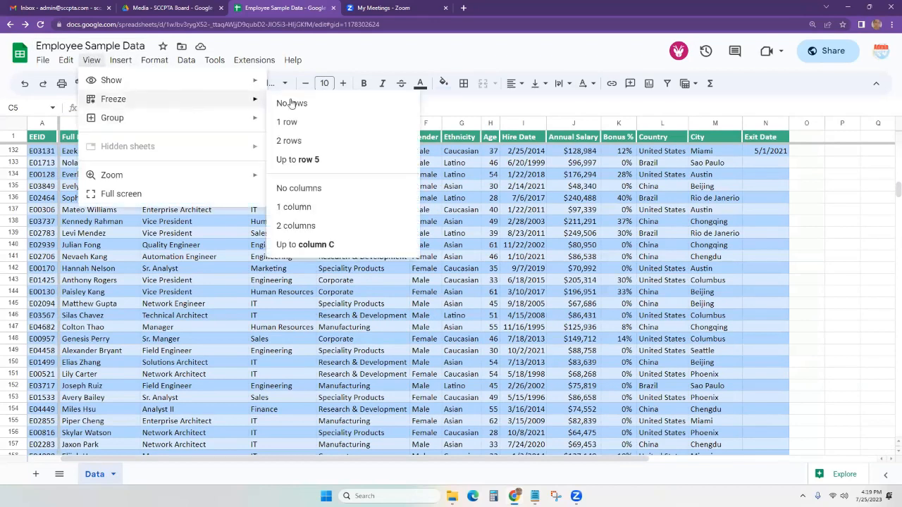
pyautogui.click(310, 225)
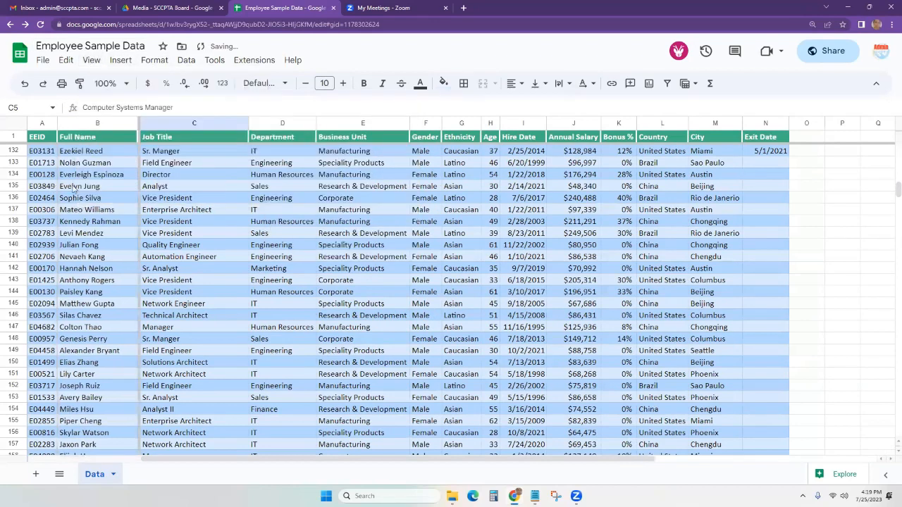
pyautogui.click(40, 123)
pyautogui.click(82, 122)
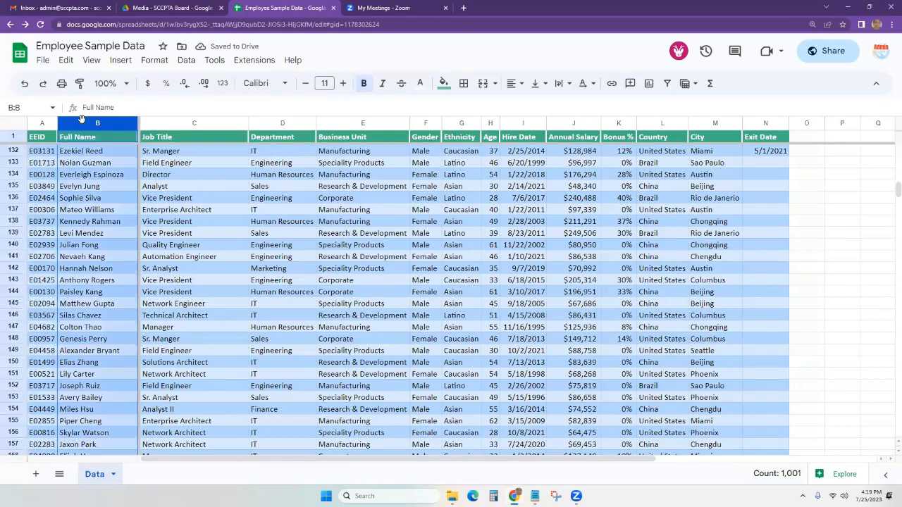
pyautogui.click(439, 272)
pyautogui.moveTo(593, 462); pyautogui.dragTo(339, 460)
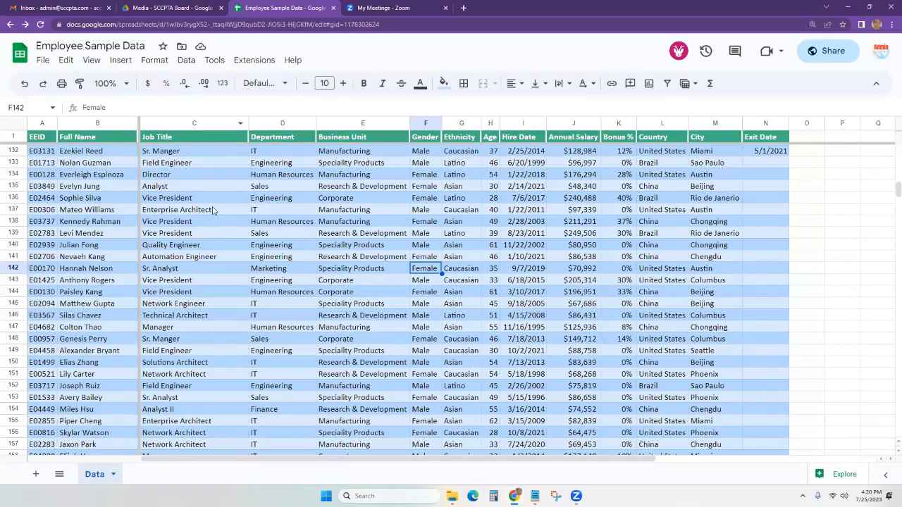
pyautogui.click(215, 124)
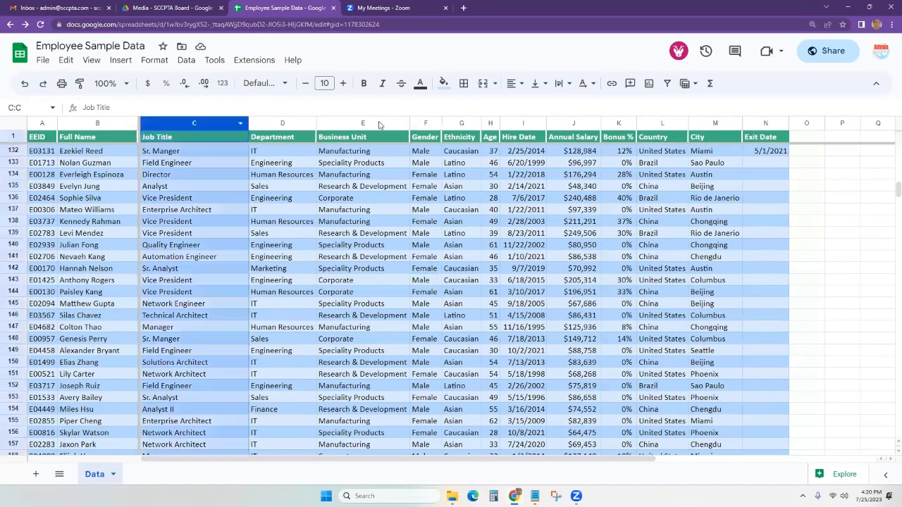
pyautogui.click(91, 62)
pyautogui.moveTo(121, 117)
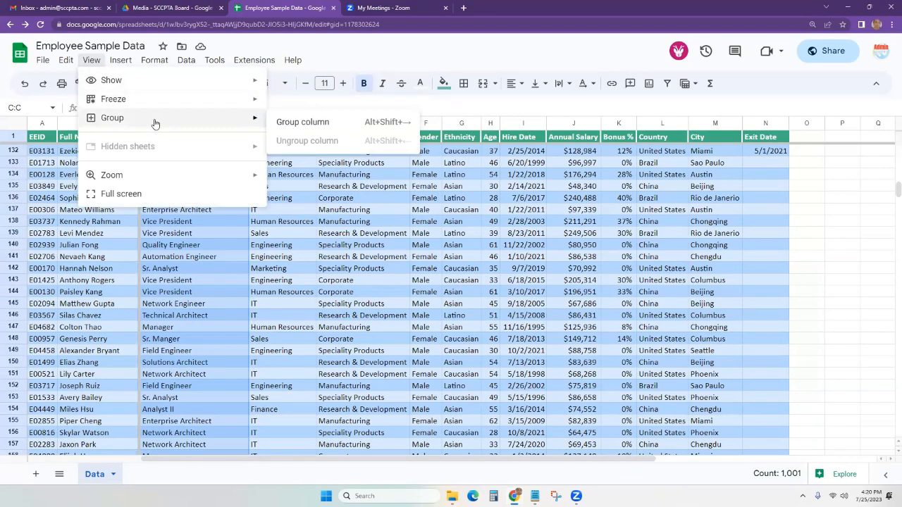
pyautogui.click(308, 291)
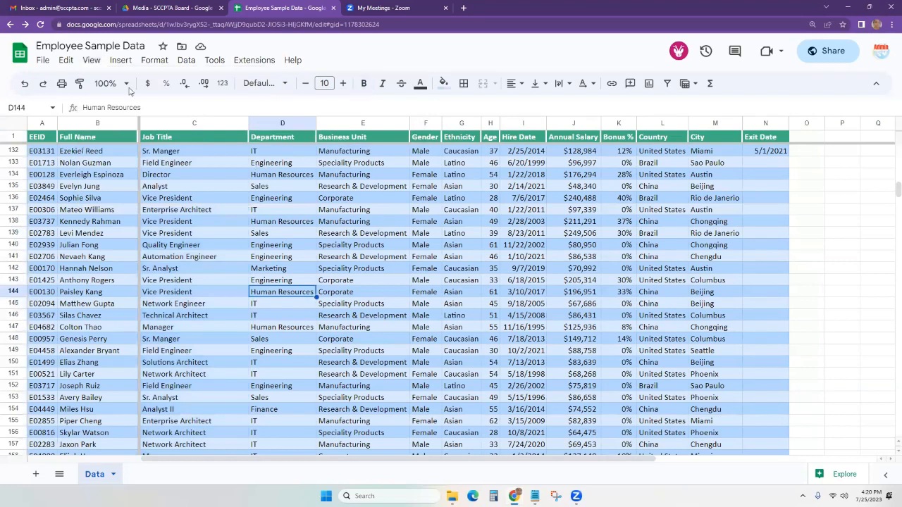
pyautogui.click(211, 124)
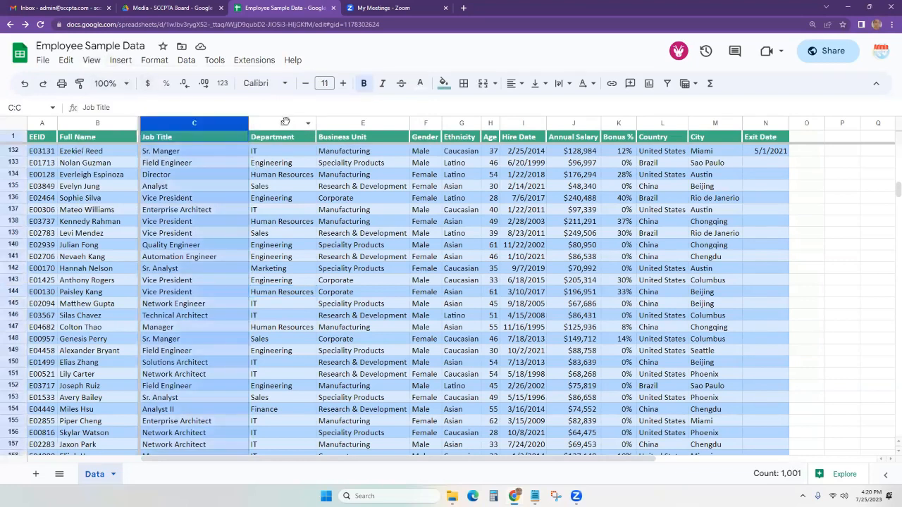
pyautogui.keyDown('shift'); pyautogui.click(285, 121); pyautogui.keyUp('shift')
pyautogui.click(92, 61)
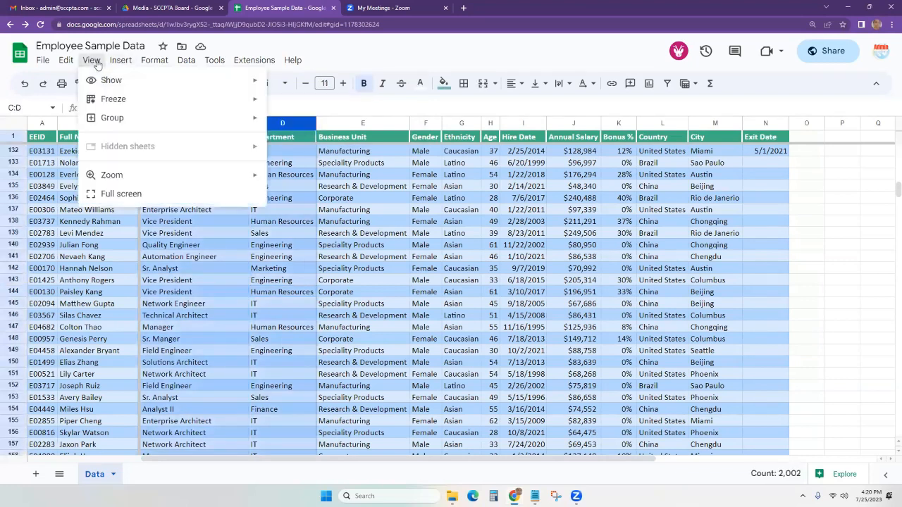
pyautogui.moveTo(113, 118)
pyautogui.click(323, 124)
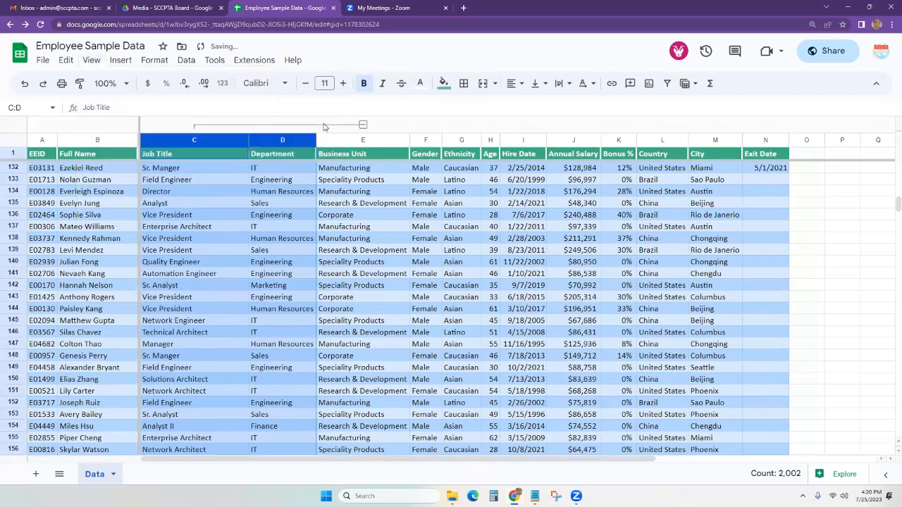
pyautogui.click(363, 125)
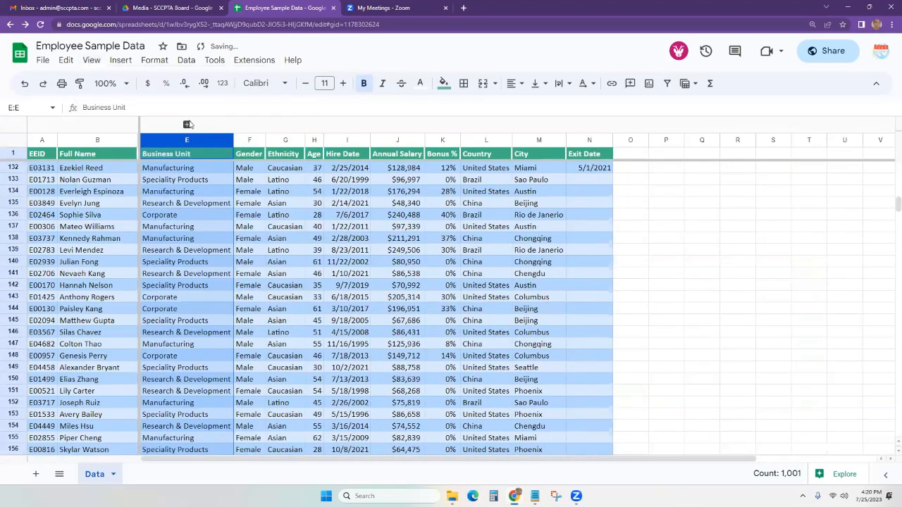
pyautogui.click(249, 203)
pyautogui.click(187, 125)
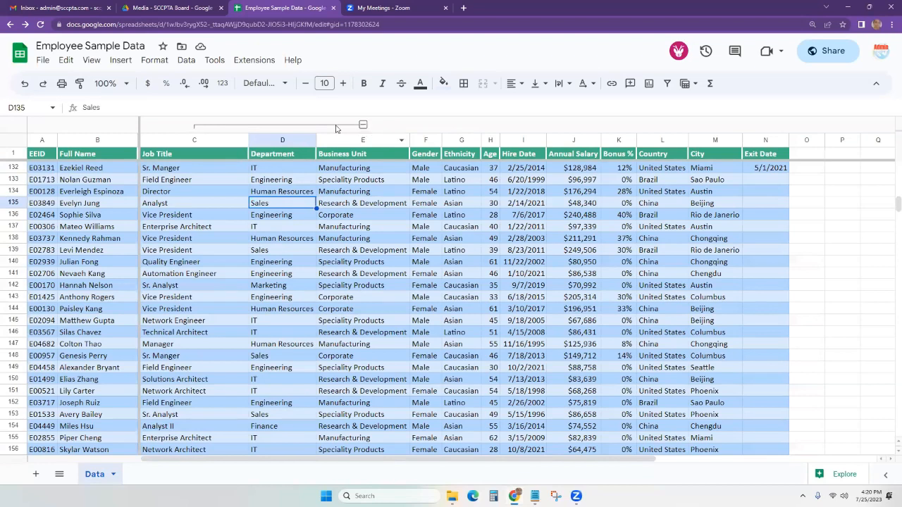
pyautogui.click(226, 199)
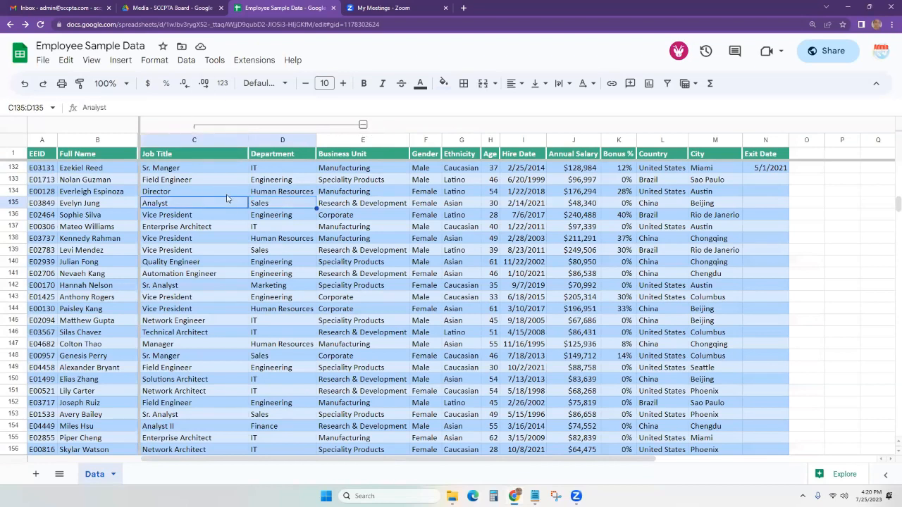
pyautogui.click(363, 125)
pyautogui.hotkey('ctrl', 'z')
pyautogui.hotkey('ctrl', 'z')
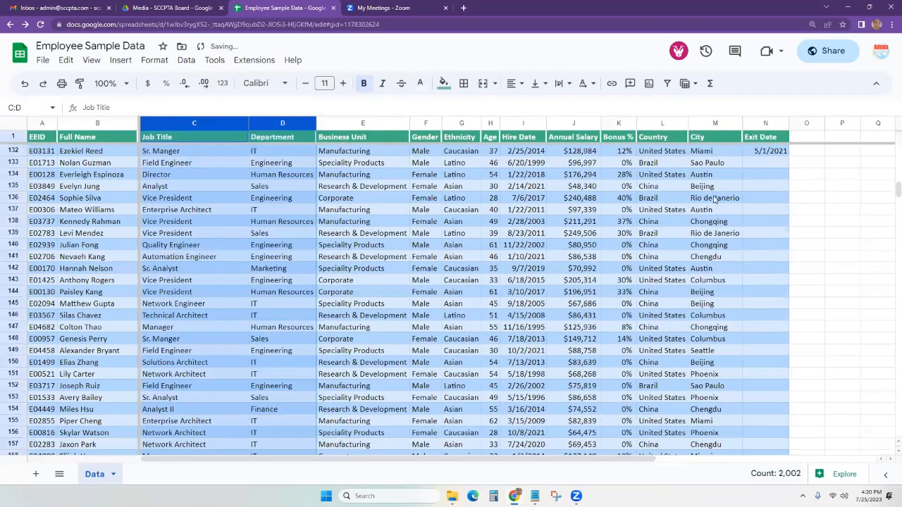
pyautogui.hotkey('ctrl', 'z')
# Unfreeze all columns with View > Freeze > No columns.
pyautogui.click(117, 62)
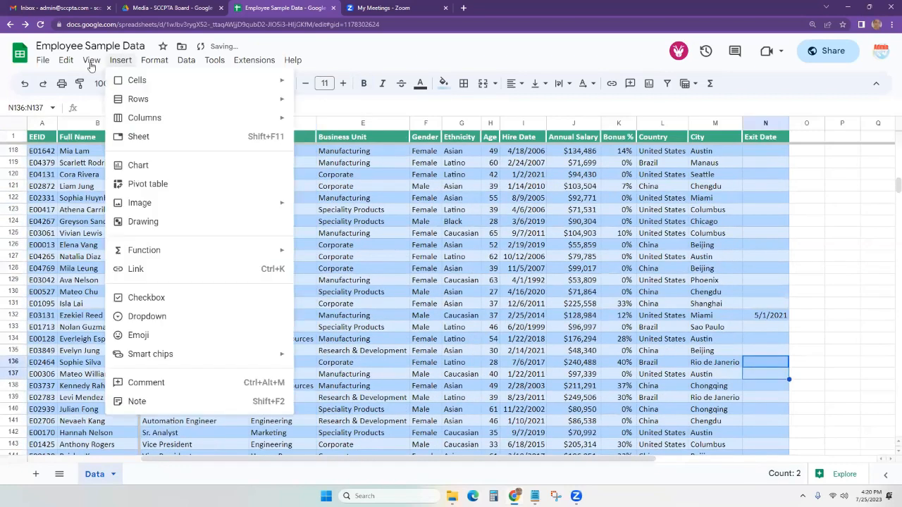
pyautogui.moveTo(91, 61)
pyautogui.moveTo(250, 105)
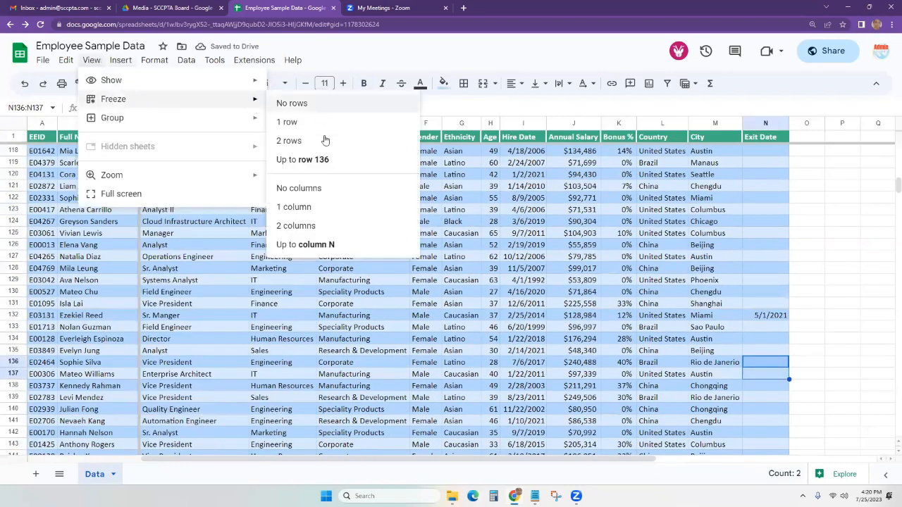
pyautogui.click(303, 188)
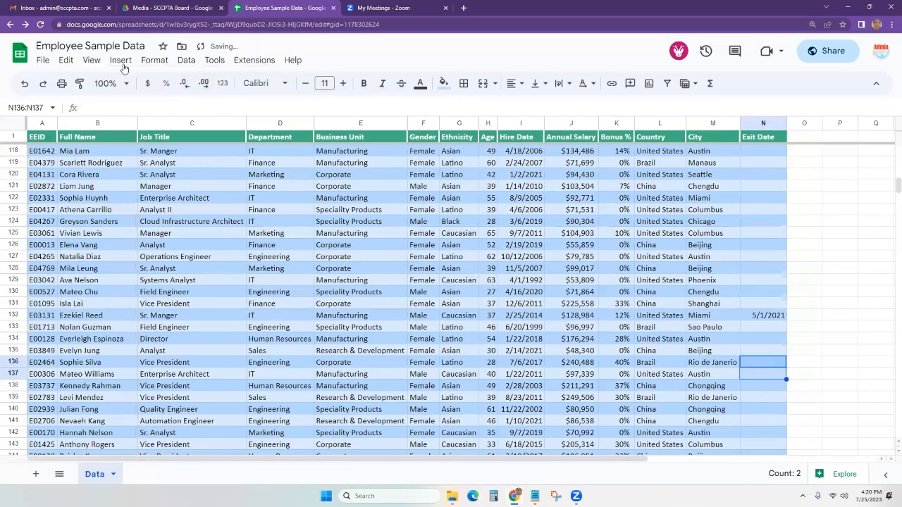
pyautogui.moveTo(610, 458); pyautogui.dragTo(810, 458)
pyautogui.scroll(20, 620, 143)
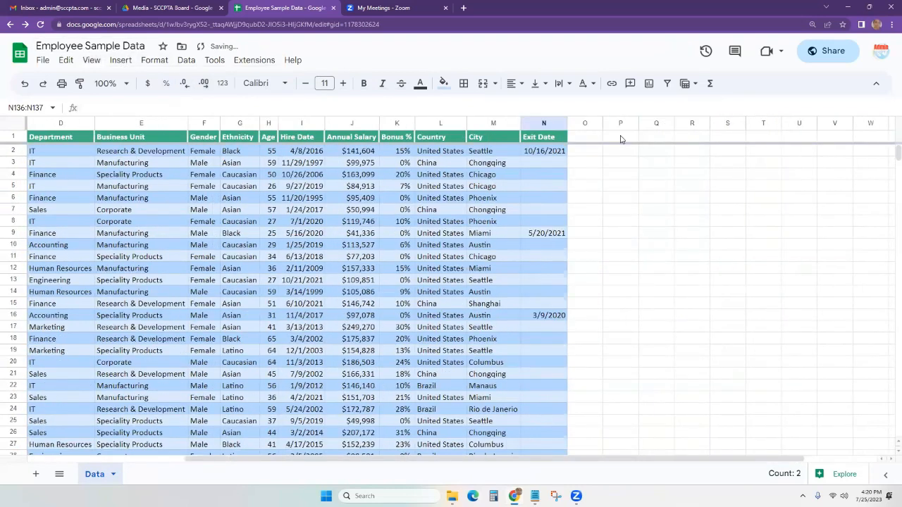
# Enter the headers Fall Budget, Spring Budget and Final Budget in P1 through R1.
pyautogui.click(620, 137)
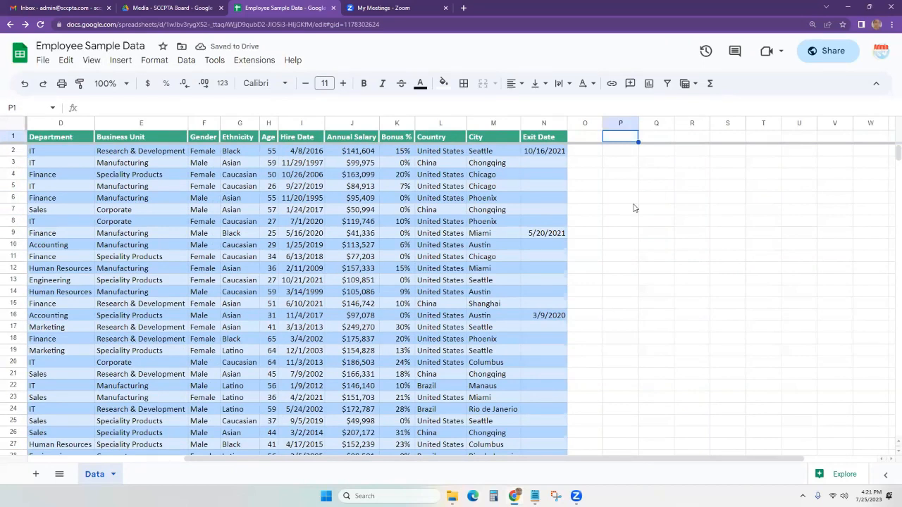
pyautogui.write('Gr')
pyautogui.press('BackSpace')
pyautogui.press('BackSpace')
pyautogui.write('Fall')
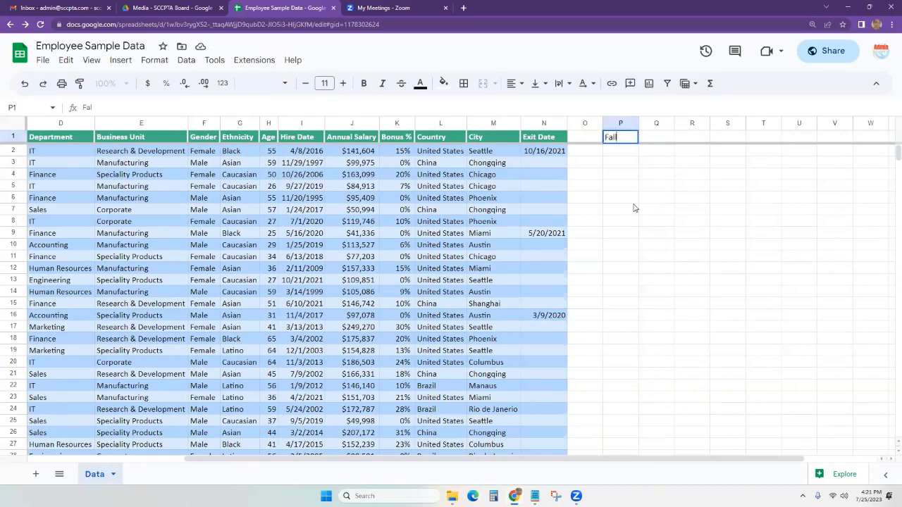
pyautogui.write(' Budget')
pyautogui.press('Tab')
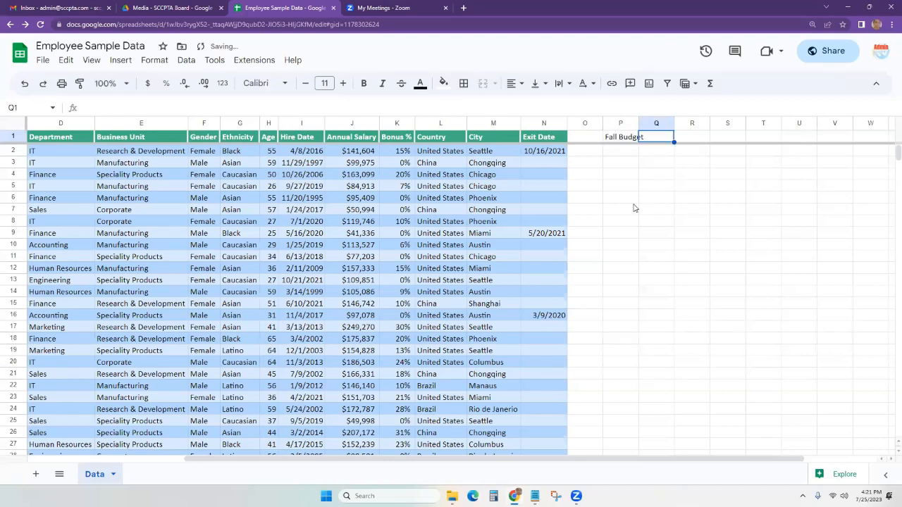
pyautogui.write('Spring Budget')
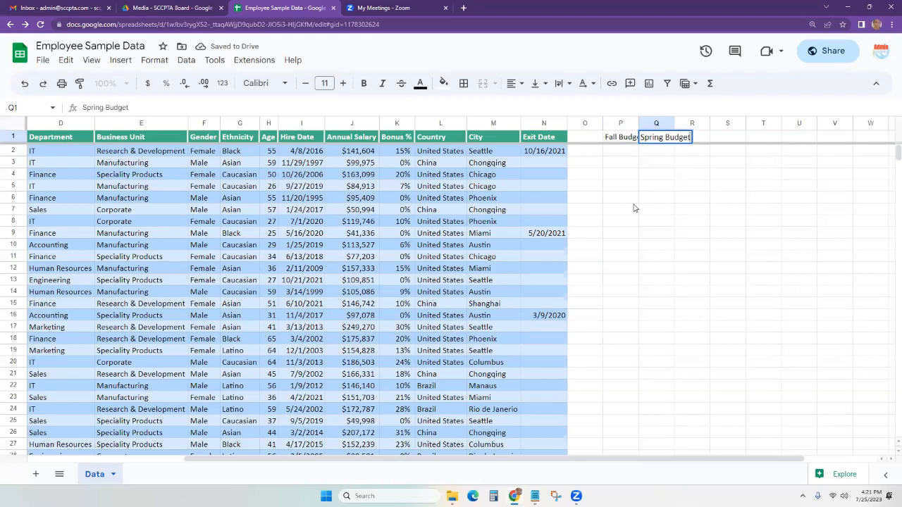
pyautogui.press('Tab')
pyautogui.write('Final Budget')
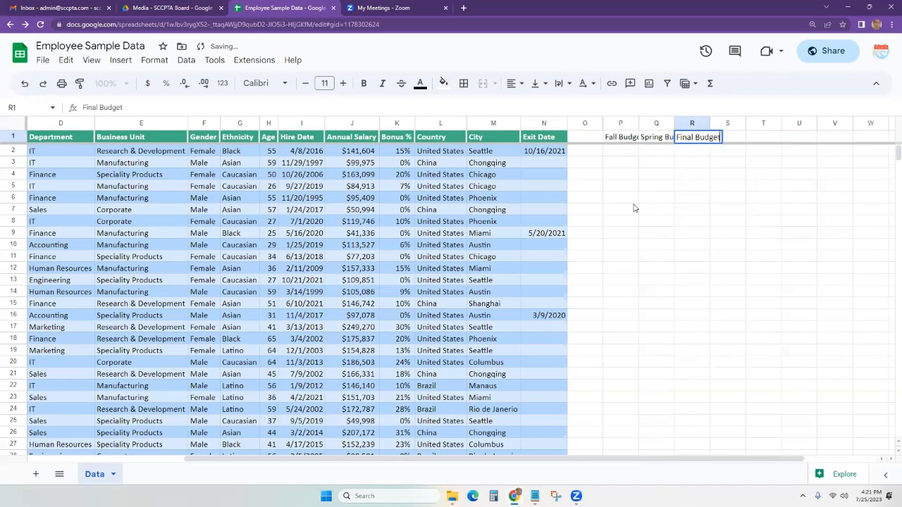
pyautogui.press('Tab')
# Add the Actuals header in S1 and auto-fit columns P–S to their header text.
pyautogui.write('Actuals')
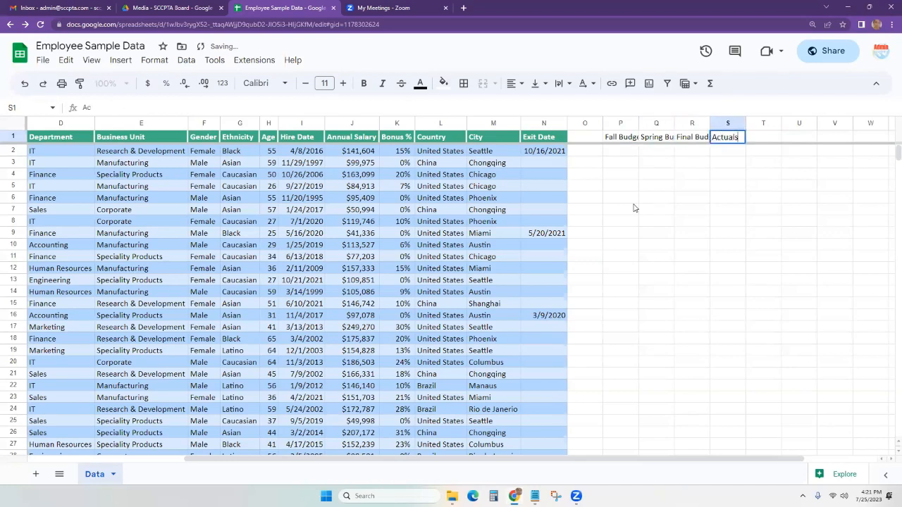
pyautogui.click(634, 207)
pyautogui.click(621, 123)
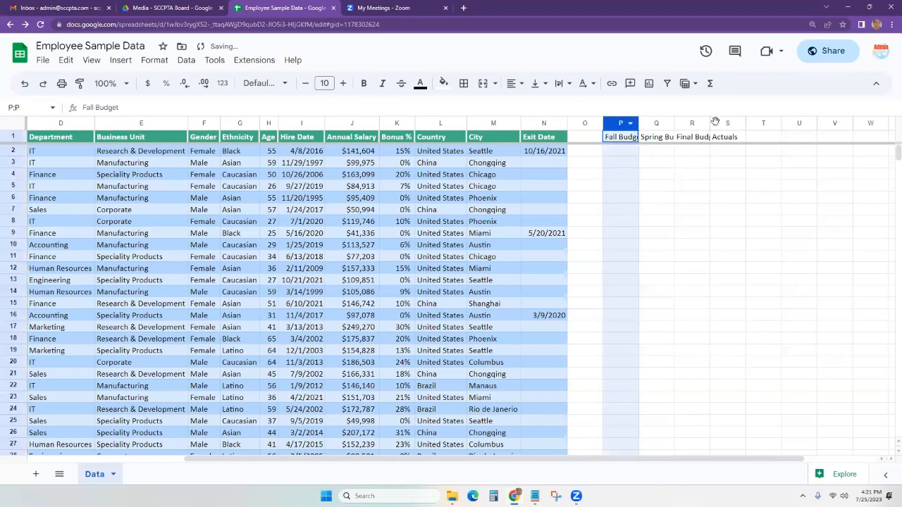
pyautogui.keyDown('shift'); pyautogui.click(733, 126); pyautogui.keyUp('shift')
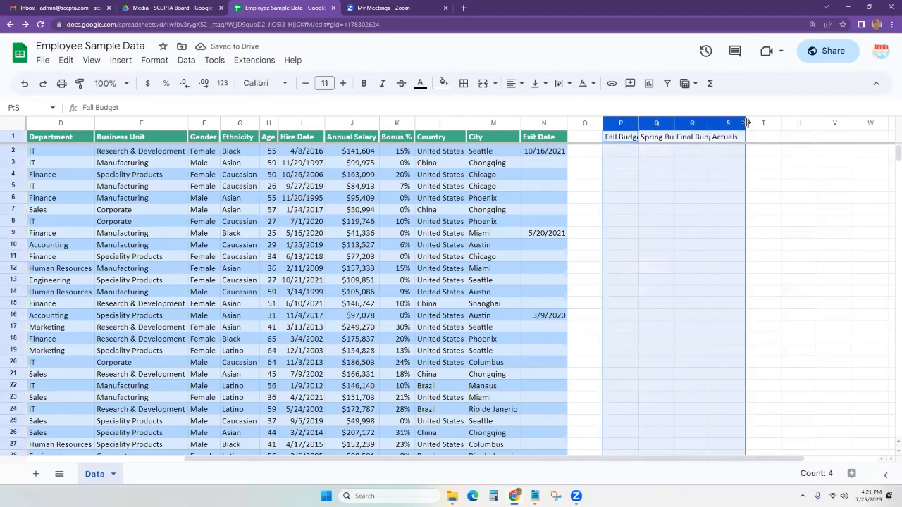
pyautogui.doubleClick(746, 123)
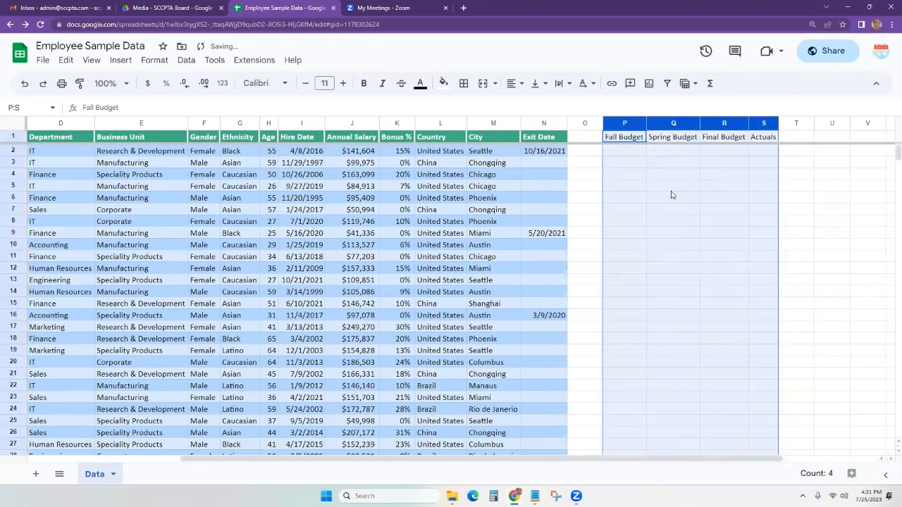
pyautogui.click(669, 187)
# Type Things in O2 and Stuff in O3.
pyautogui.click(629, 155)
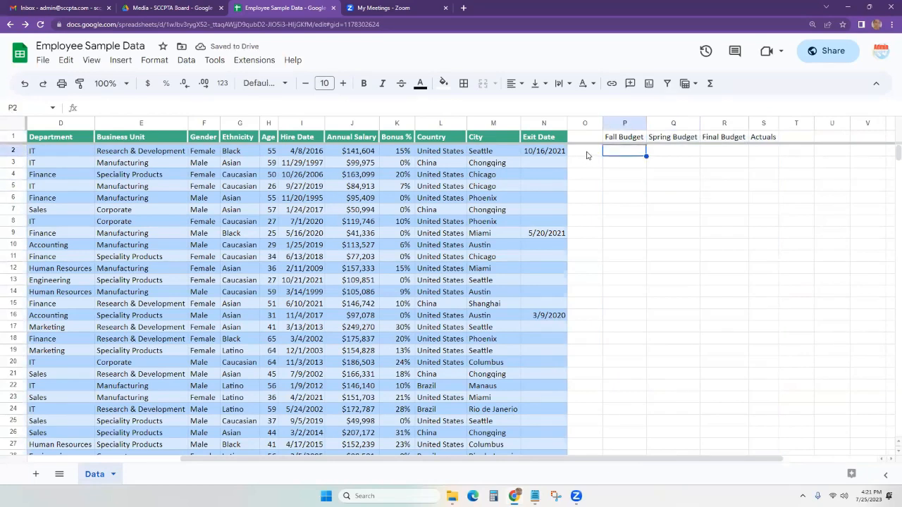
pyautogui.click(596, 154)
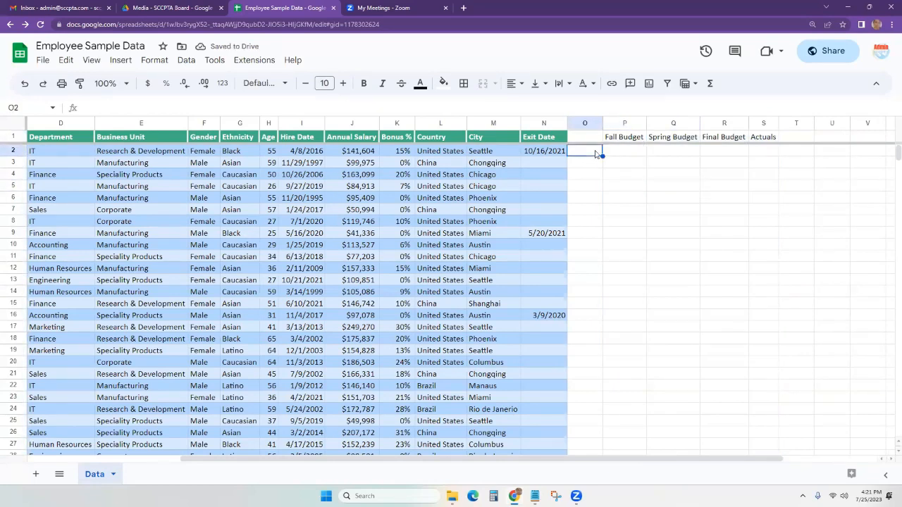
pyautogui.write('Things')
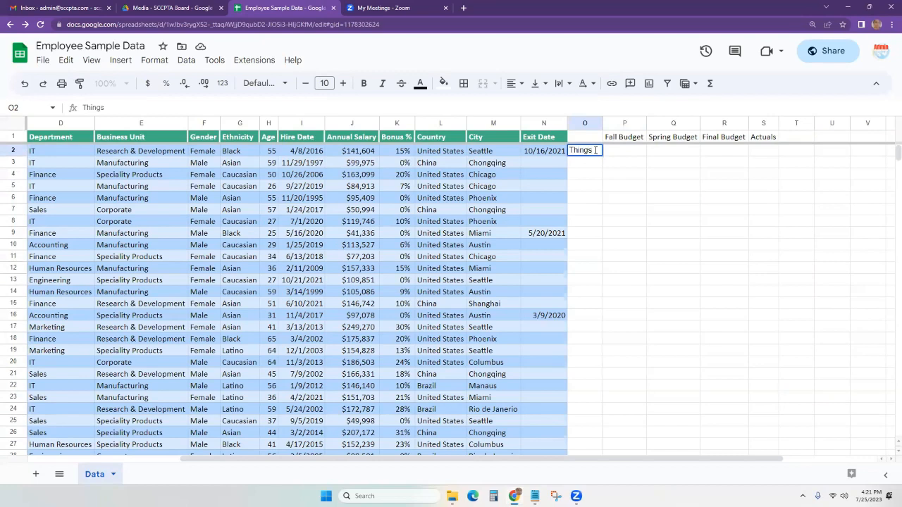
pyautogui.press('Return')
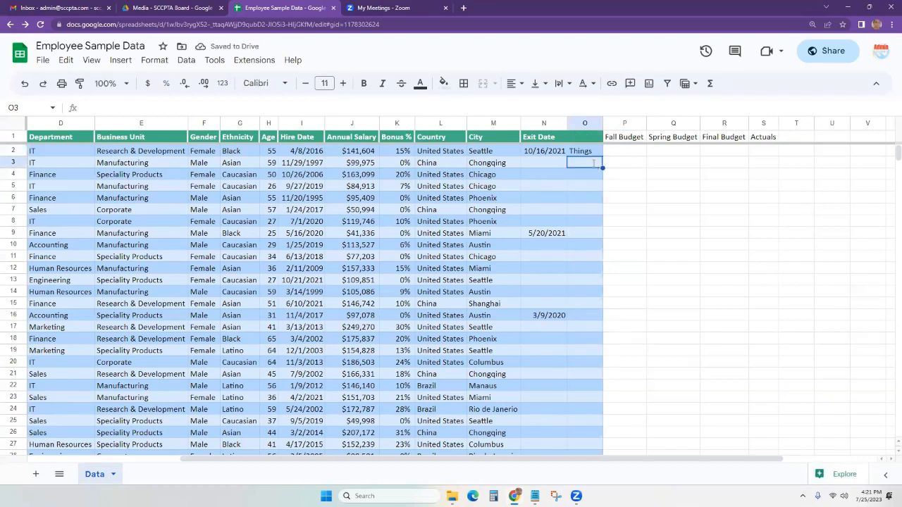
pyautogui.write('Stuff')
pyautogui.press('Return')
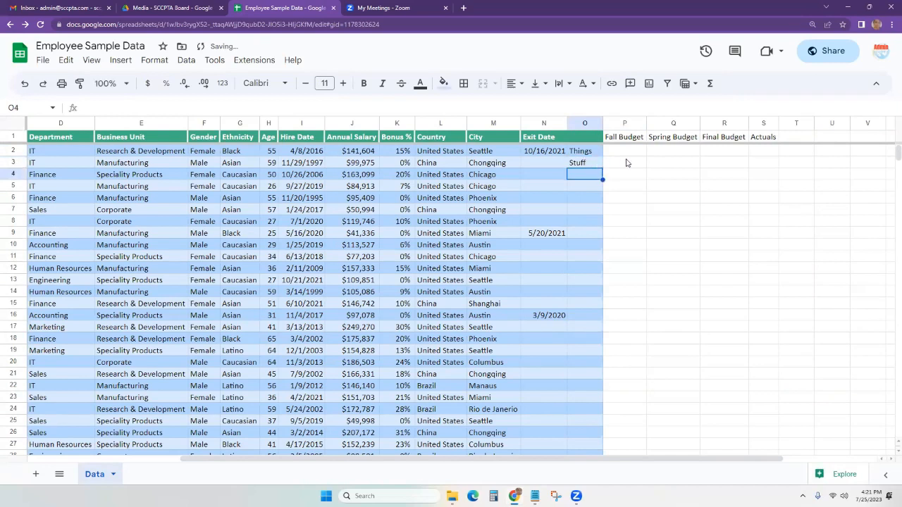
pyautogui.click(626, 163)
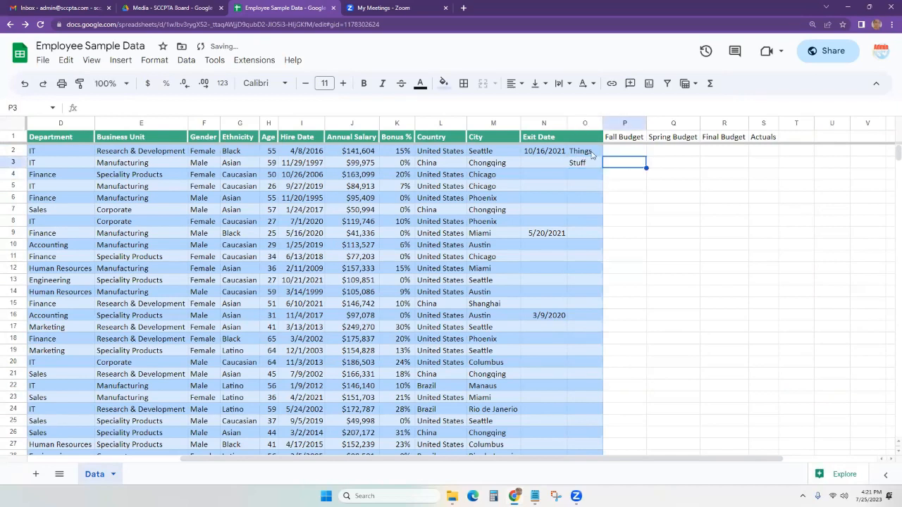
# Insert an empty column left of Exit Date in column N, then undo it.
pyautogui.click(557, 124)
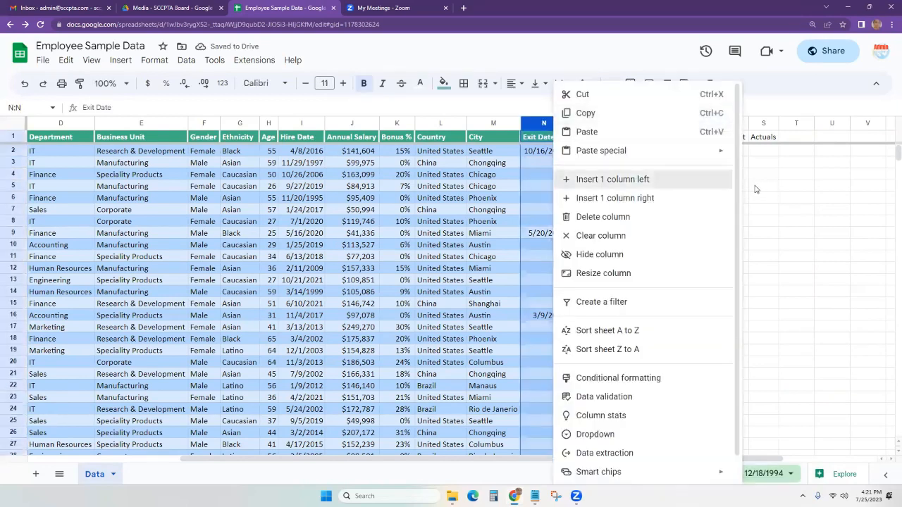
pyautogui.click(662, 172)
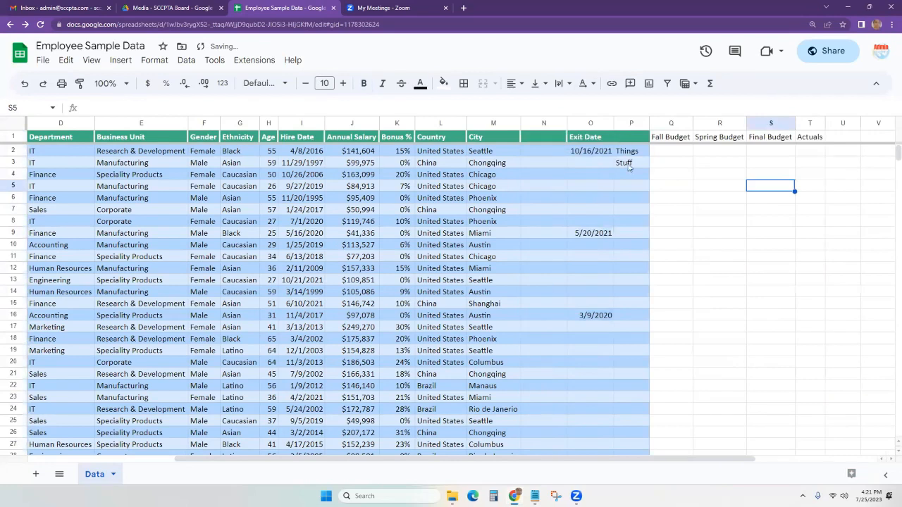
pyautogui.hotkey('ctrl', 'z')
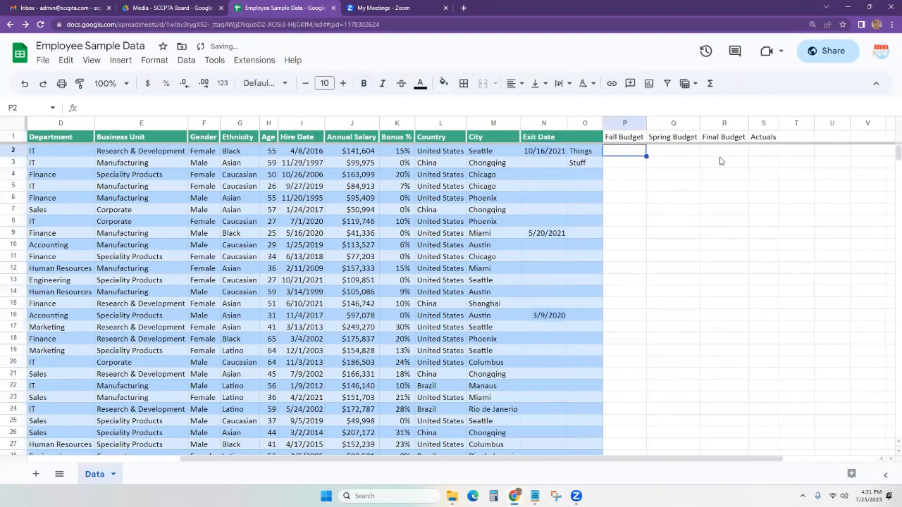
# Enter 500, 750 and 450 as the row 2 Fall, Spring and Final Budget values.
pyautogui.write('500')
pyautogui.press('Tab')
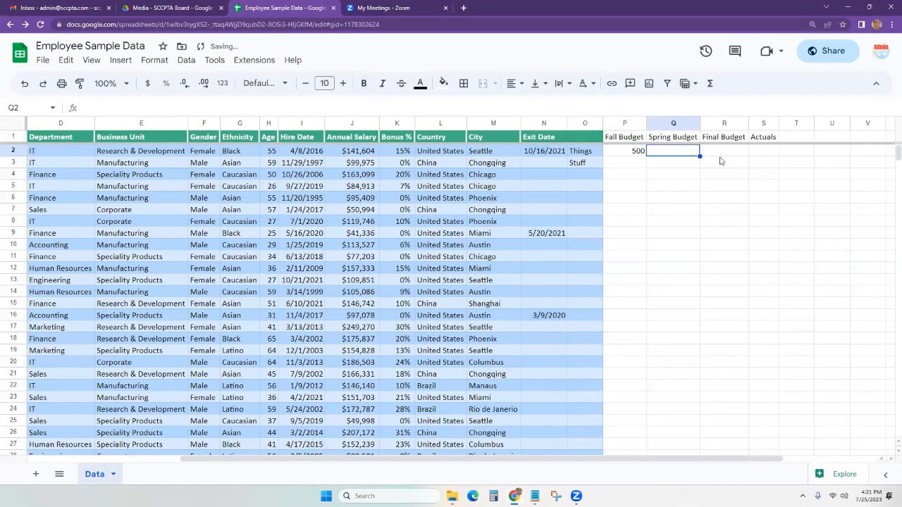
pyautogui.write('750')
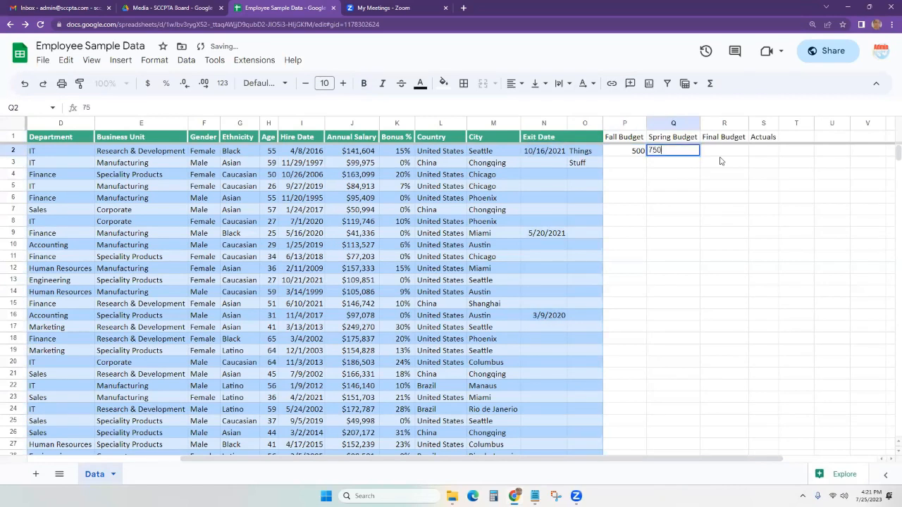
pyautogui.press('Tab')
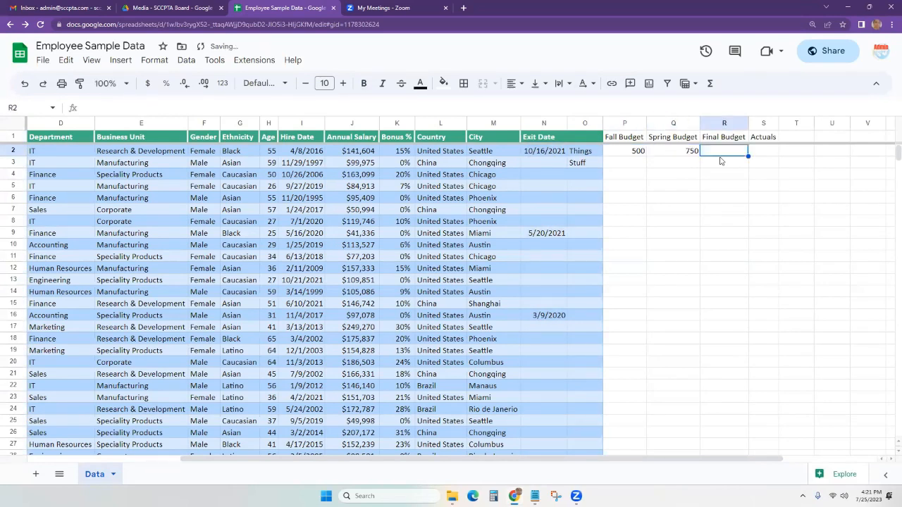
pyautogui.write('450')
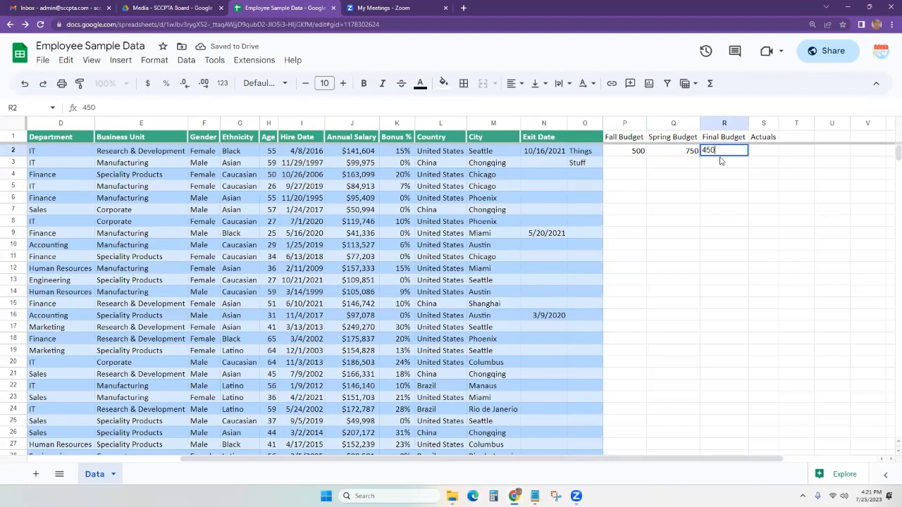
pyautogui.click(616, 164)
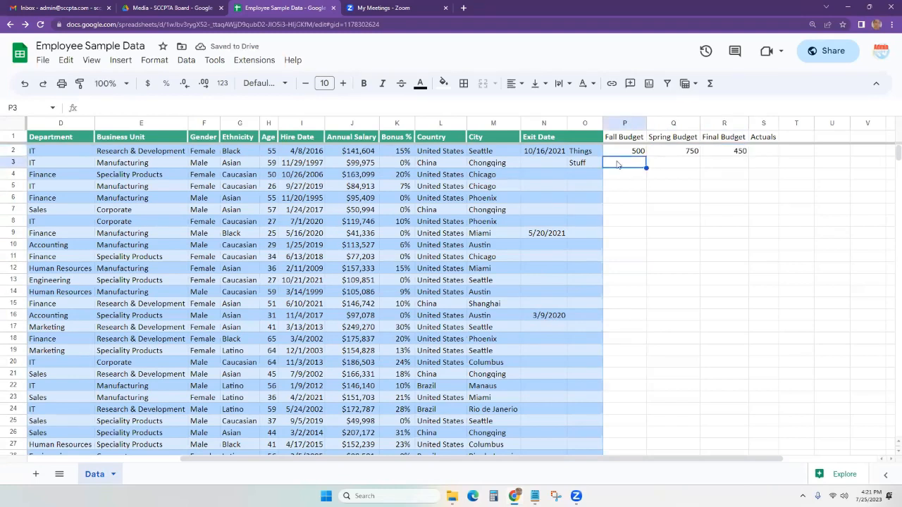
# Enter 1000, 200 and 500 as the row 3 Fall, Spring and Final Budget values.
pyautogui.write('1000')
pyautogui.press('Tab')
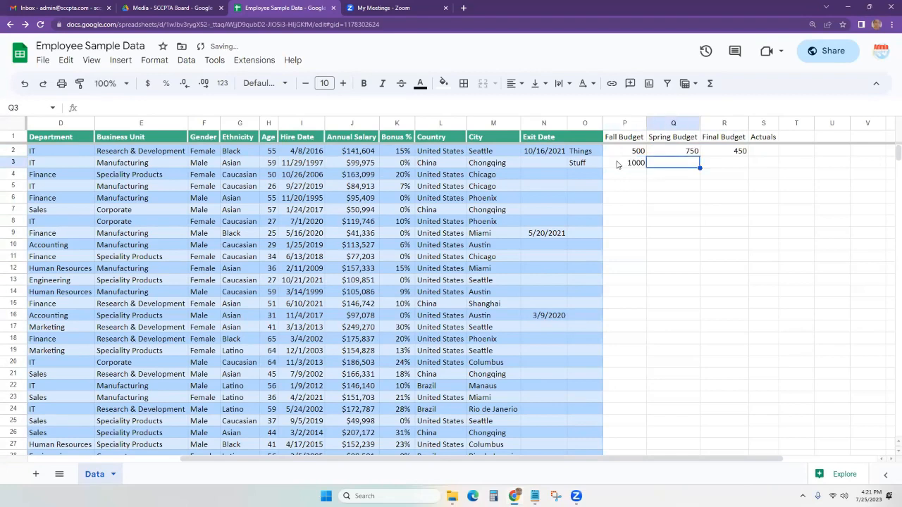
pyautogui.write('2000')
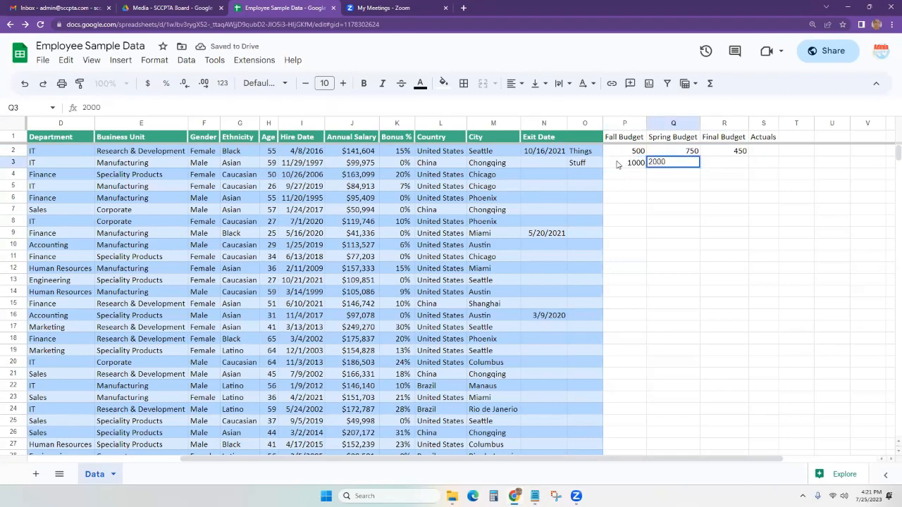
pyautogui.press('Tab')
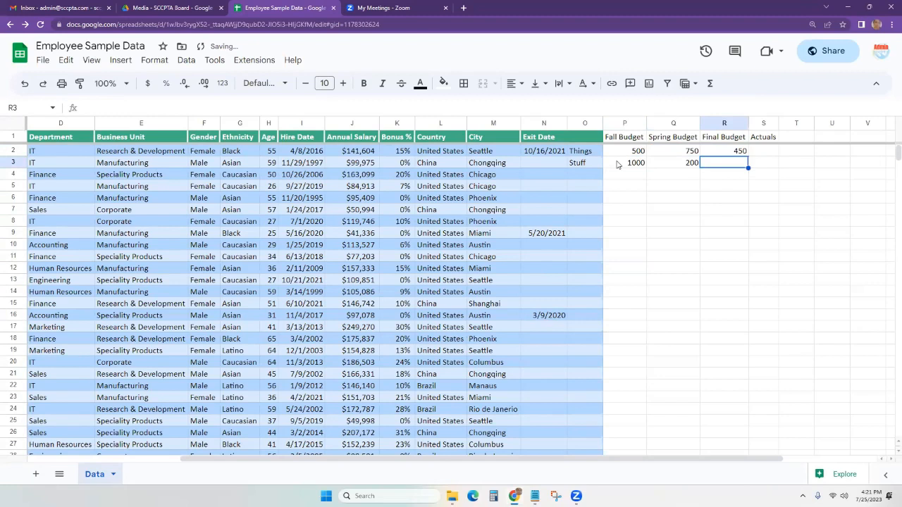
pyautogui.write('500')
pyautogui.press('Tab')
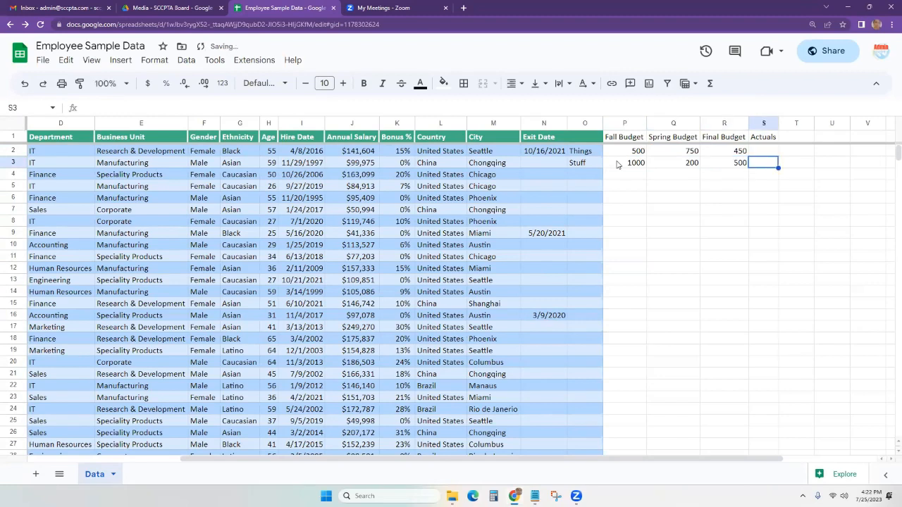
# Enter the Actuals figures 440 in S2 and 499 in S3.
pyautogui.click(770, 150)
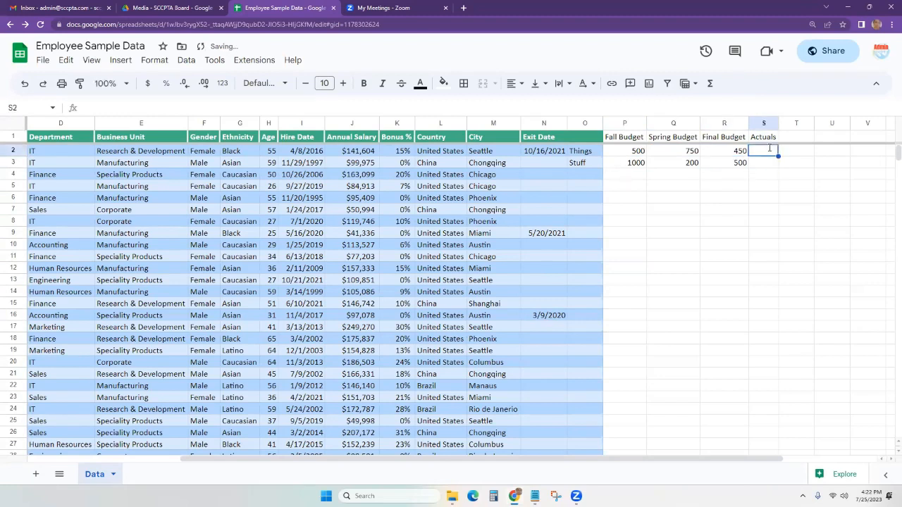
pyautogui.write('440')
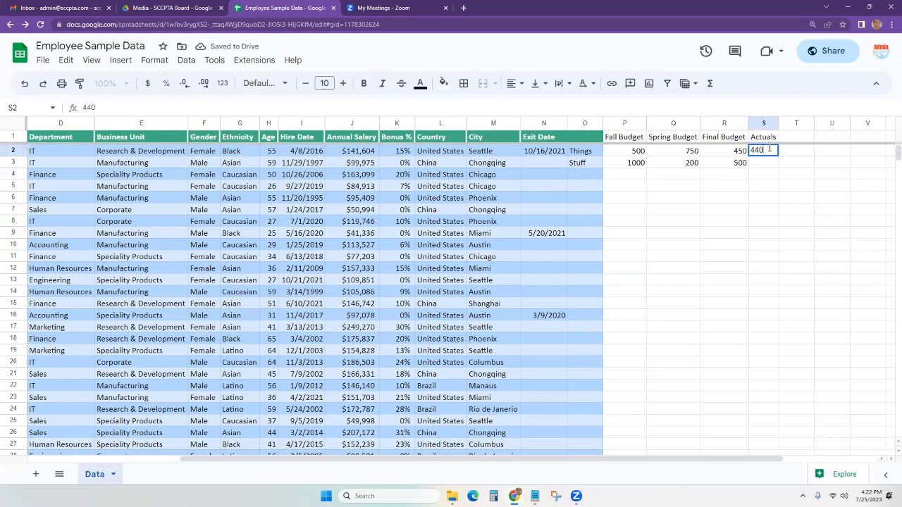
pyautogui.press('Return')
pyautogui.write('499')
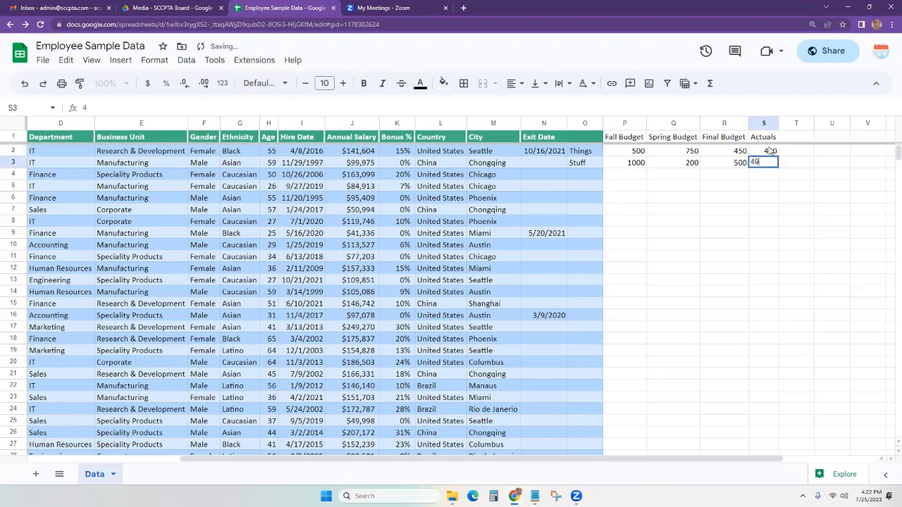
pyautogui.click(710, 202)
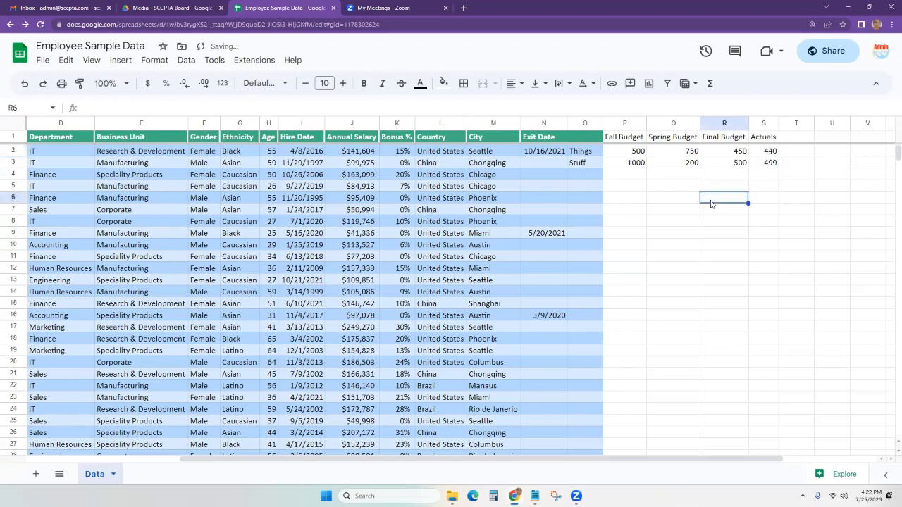
# Apply Accounting format to P2:S3 so figures read like $ 500.00 and $ 1,000.00.
pyautogui.moveTo(614, 153); pyautogui.dragTo(768, 169)
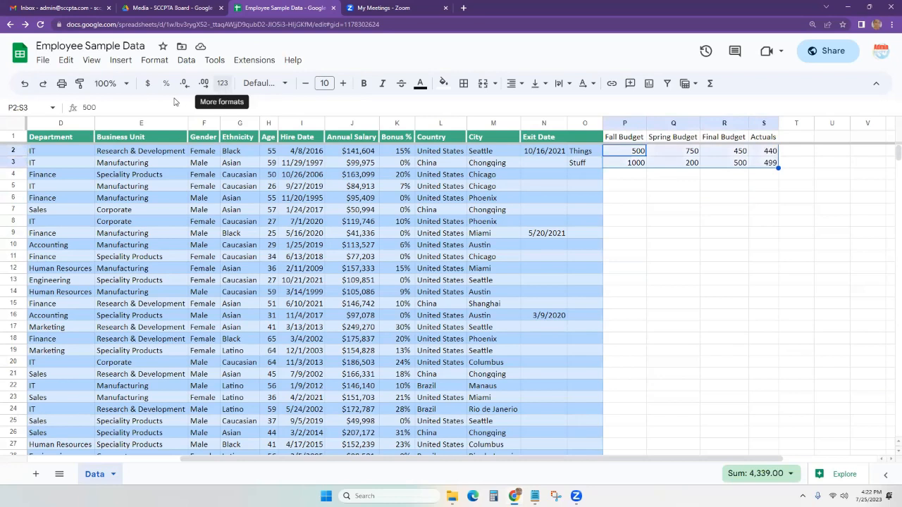
pyautogui.click(154, 60)
pyautogui.moveTo(173, 110)
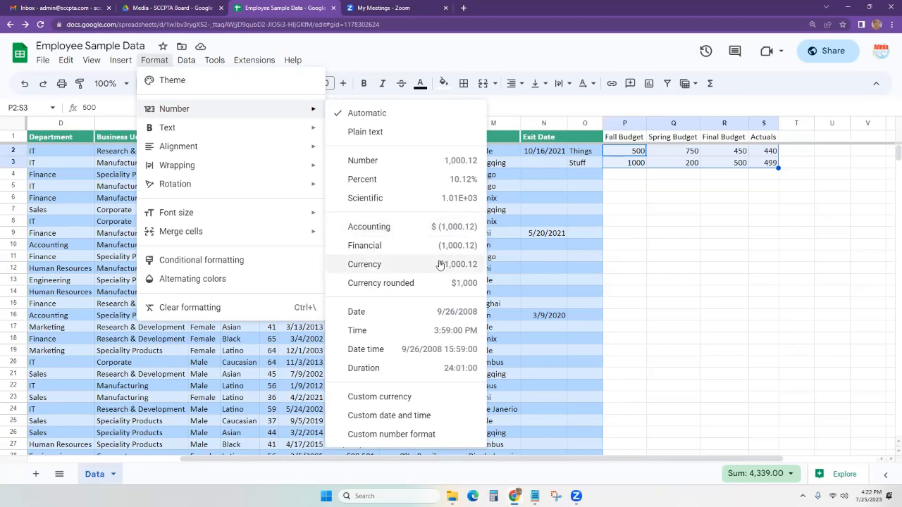
pyautogui.click(421, 227)
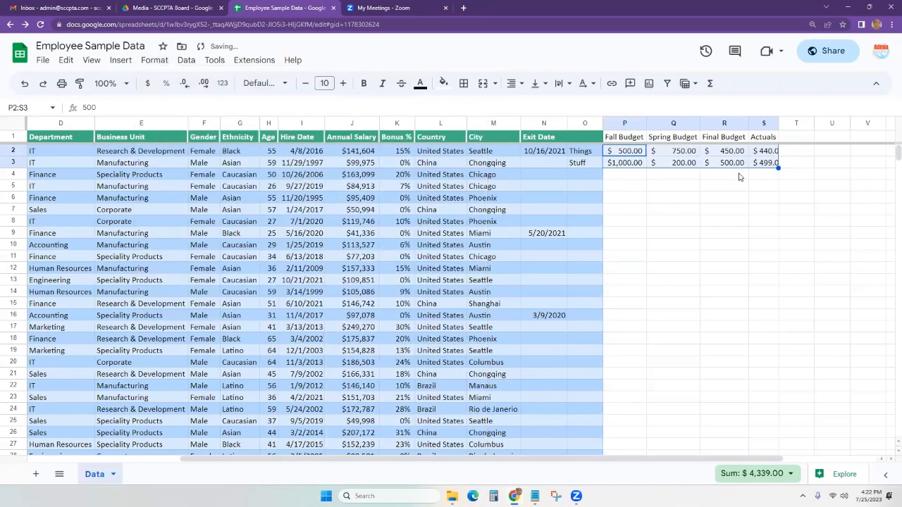
# Adjust the Fall Budget column P width so $ 500.00 and $ 1,000.00 display fully.
pyautogui.click(670, 187)
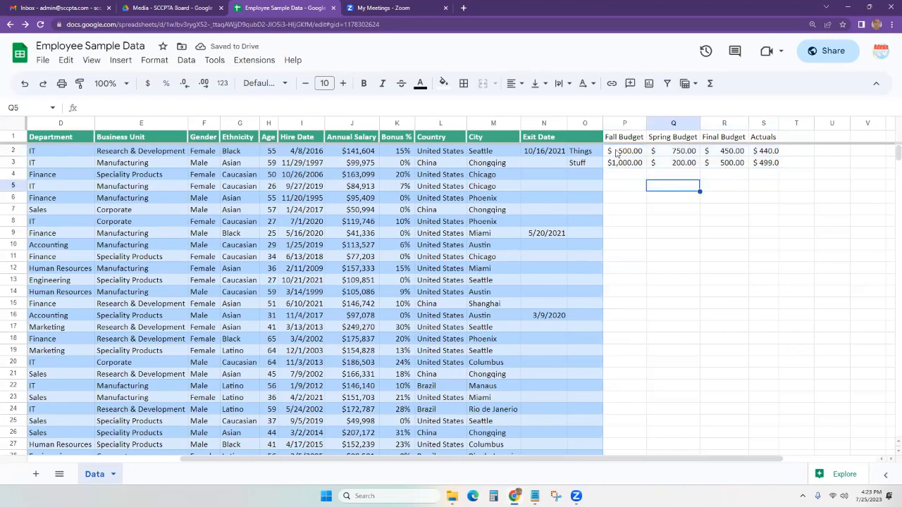
pyautogui.moveTo(647, 123); pyautogui.dragTo(673, 124)
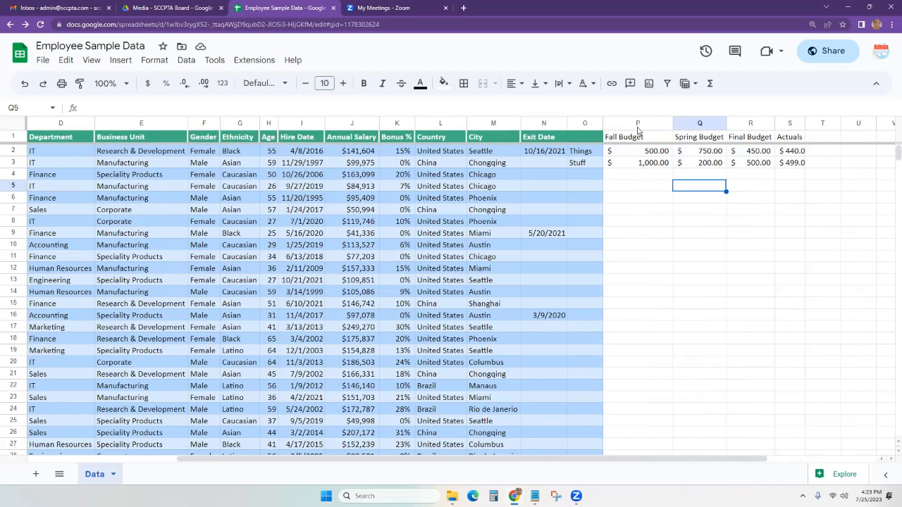
pyautogui.moveTo(637, 127); pyautogui.dragTo(793, 124)
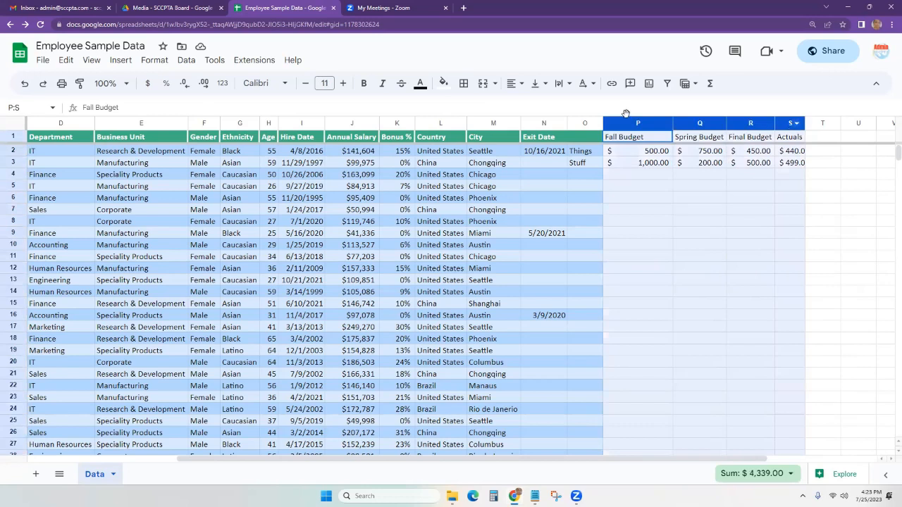
pyautogui.click(224, 84)
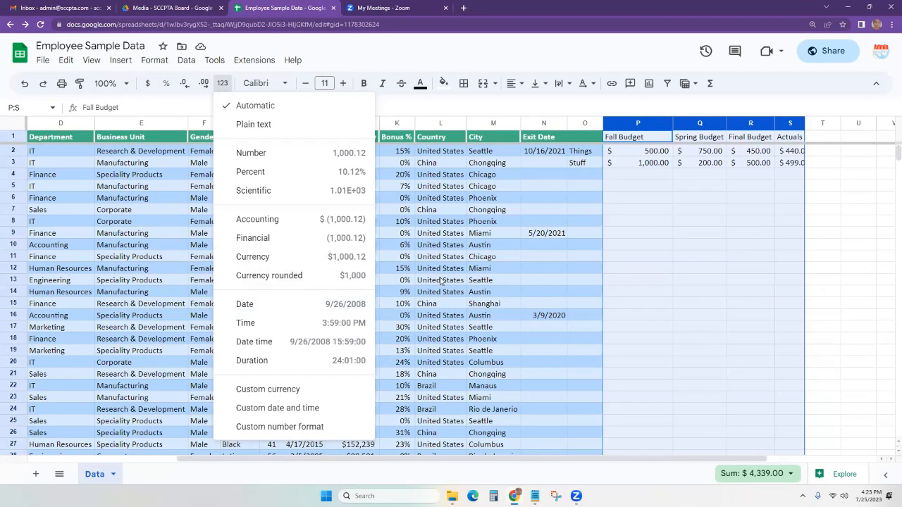
pyautogui.click(698, 219)
pyautogui.moveTo(673, 123); pyautogui.dragTo(655, 123)
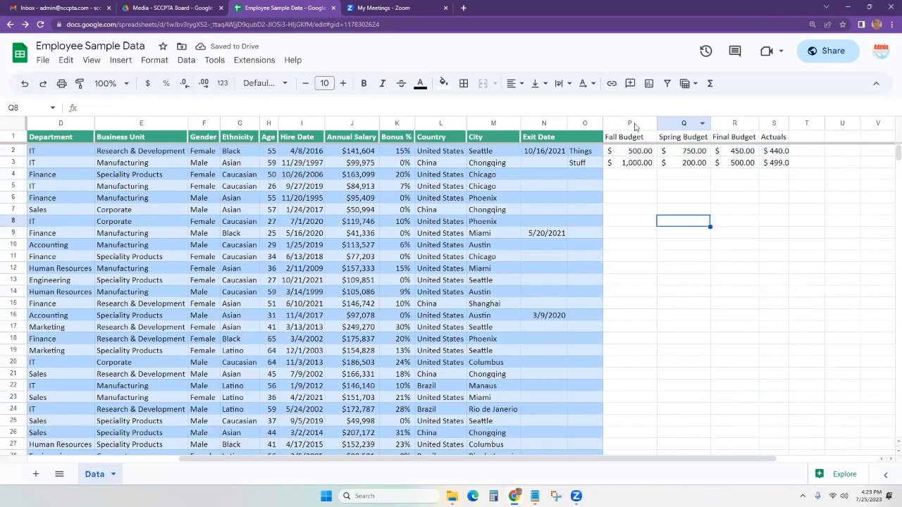
pyautogui.moveTo(632, 123); pyautogui.dragTo(680, 120)
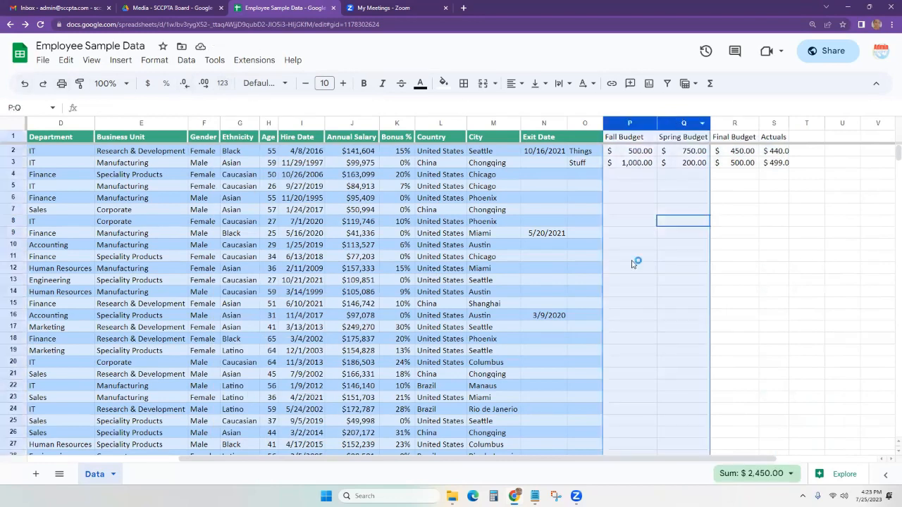
# Group the Fall Budget and Spring Budget columns P–Q and collapse the group.
pyautogui.click(150, 61)
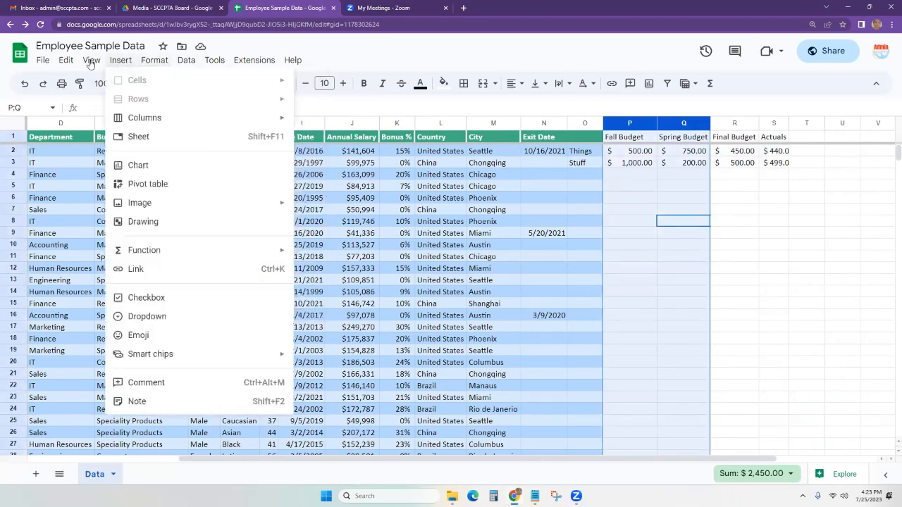
pyautogui.moveTo(149, 122)
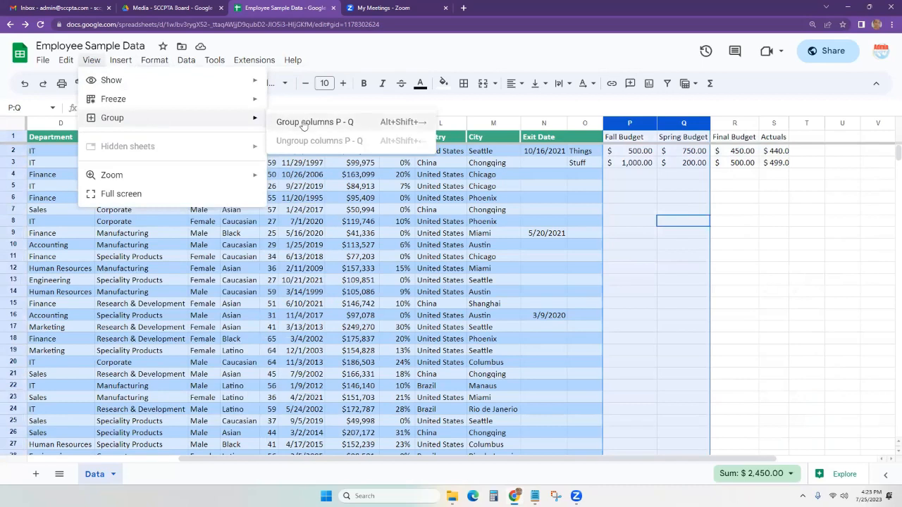
pyautogui.click(338, 124)
pyautogui.click(717, 196)
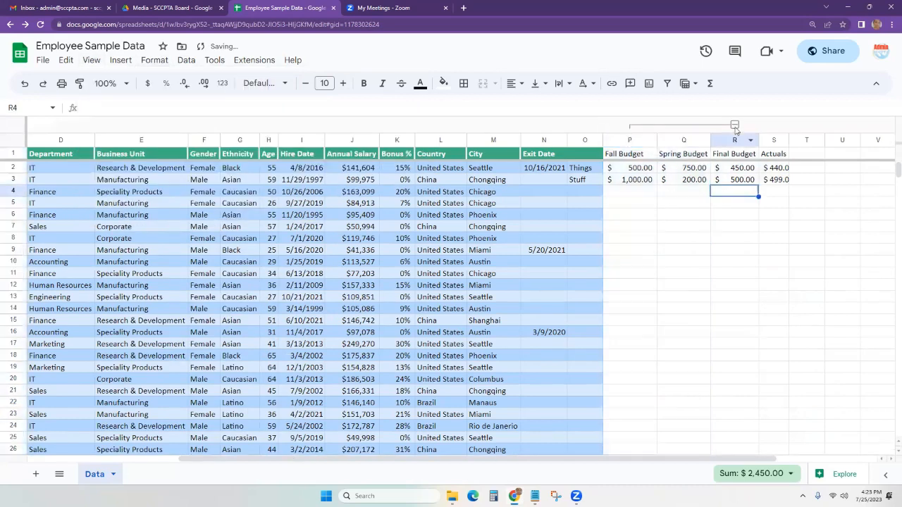
pyautogui.click(734, 124)
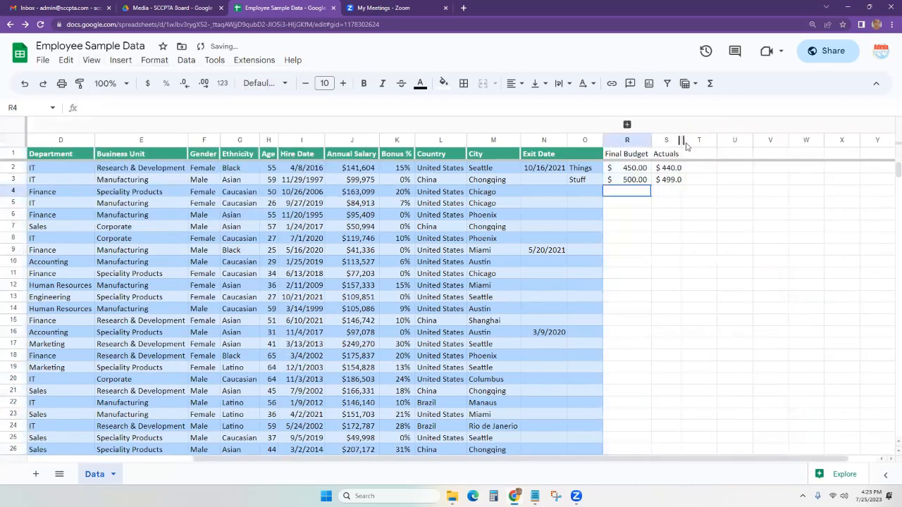
# Widen the Actuals column S and expand the P–Q group again.
pyautogui.moveTo(682, 141); pyautogui.dragTo(695, 140)
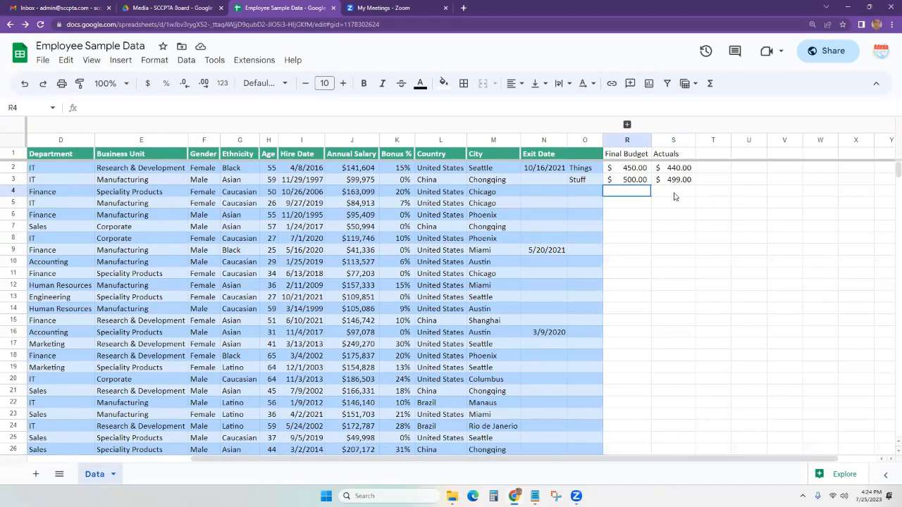
pyautogui.click(626, 125)
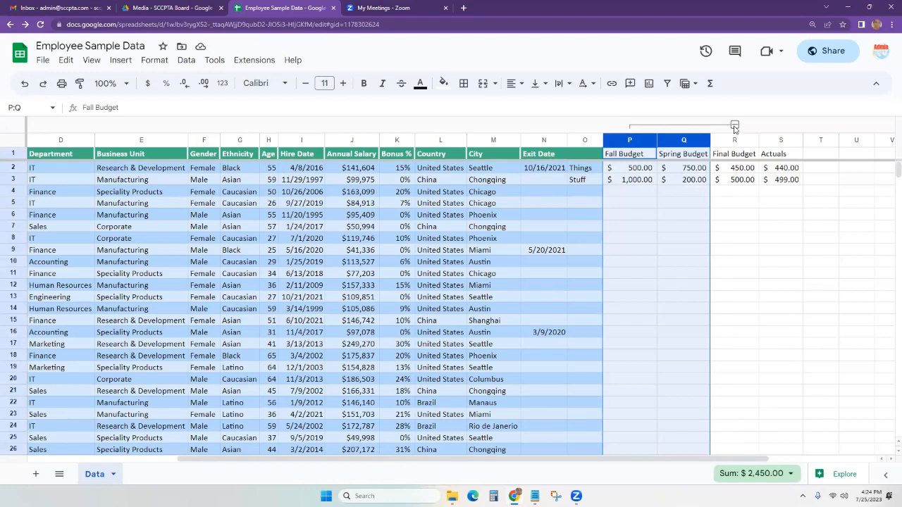
pyautogui.click(486, 191)
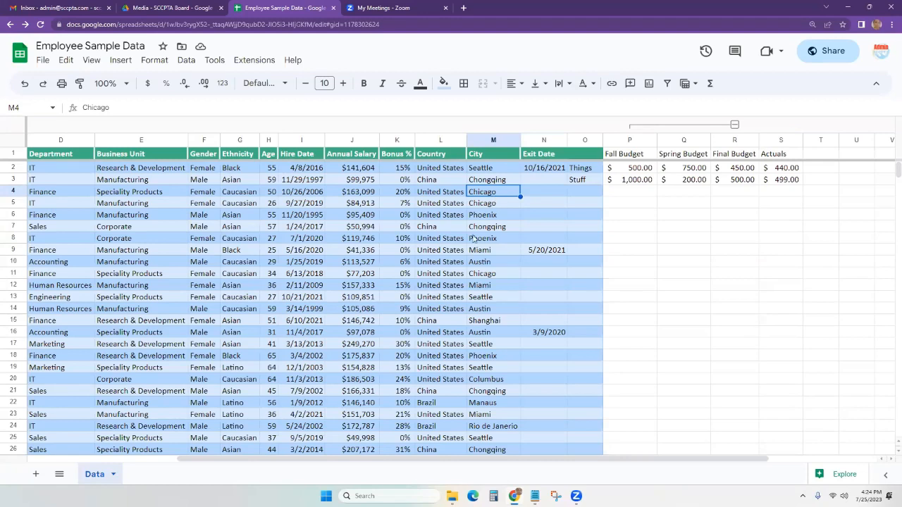
pyautogui.click(91, 61)
pyautogui.moveTo(189, 176)
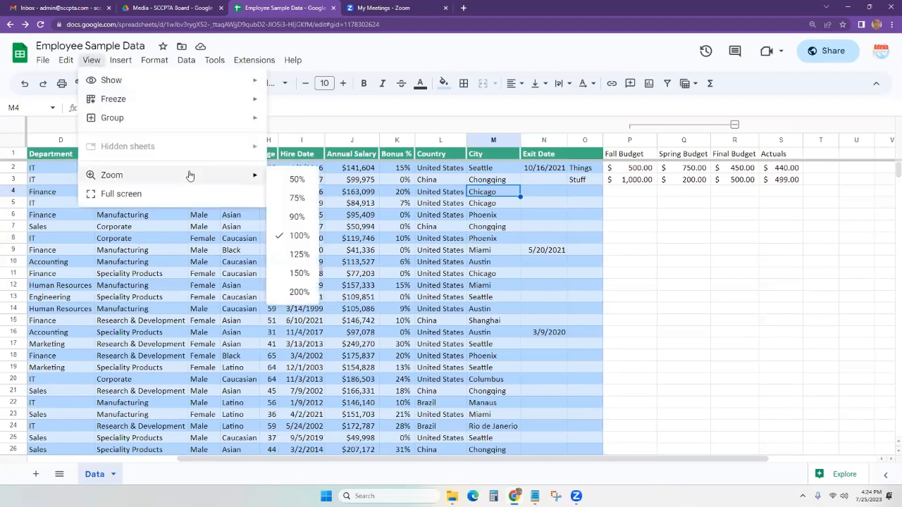
pyautogui.click(152, 194)
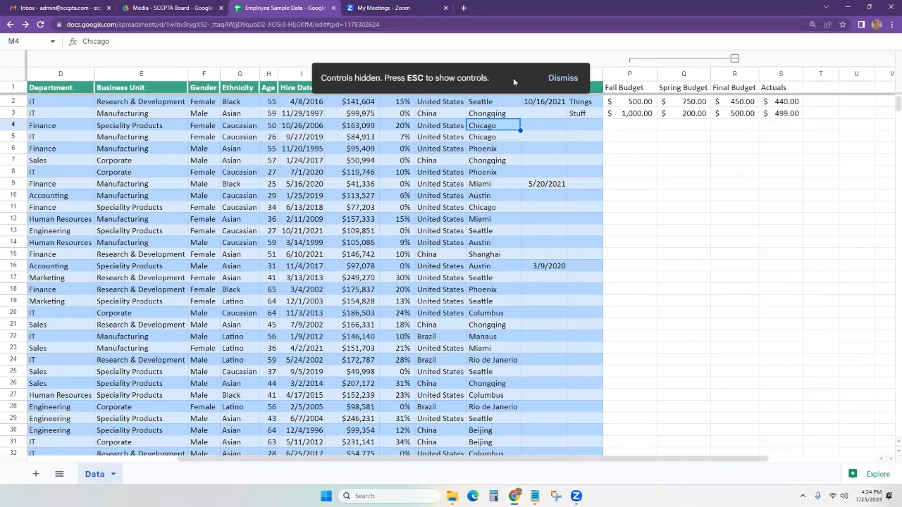
pyautogui.press('Escape')
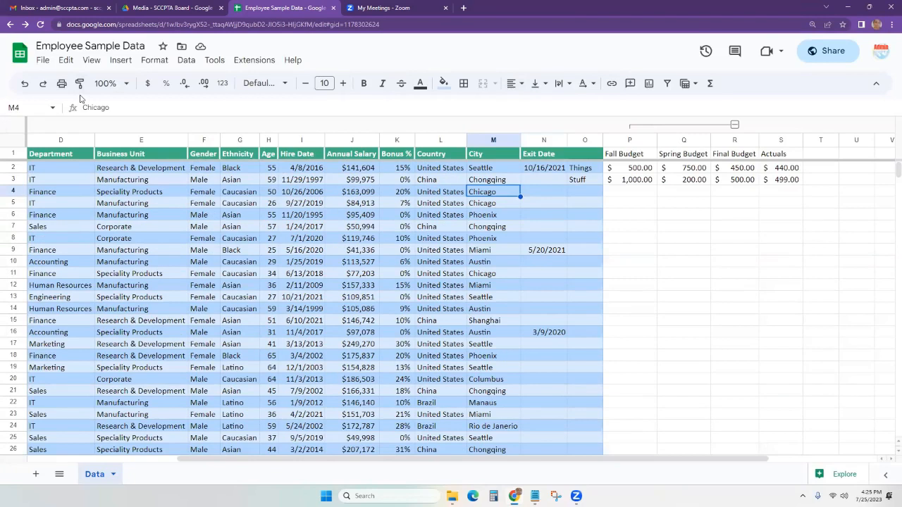
# Cut and delete the Fall Budget and other budget figures from columns P through T.
pyautogui.click(121, 61)
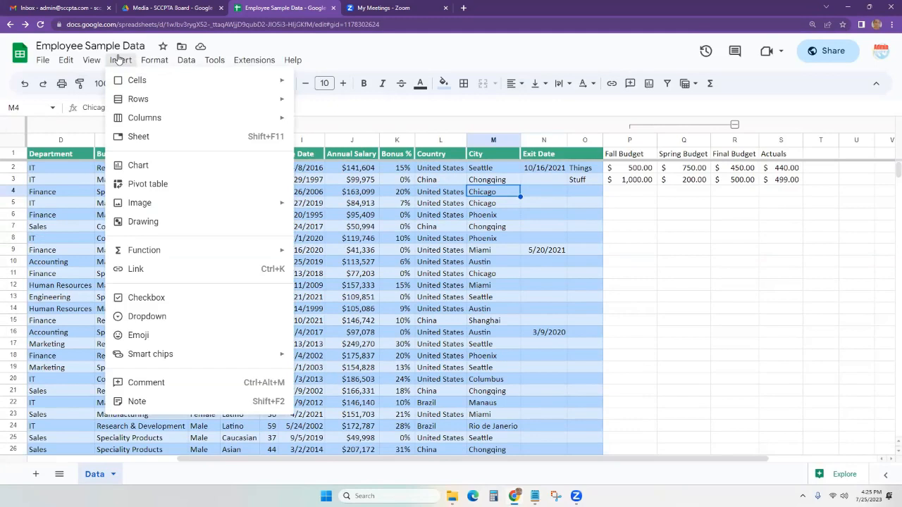
pyautogui.click(733, 276)
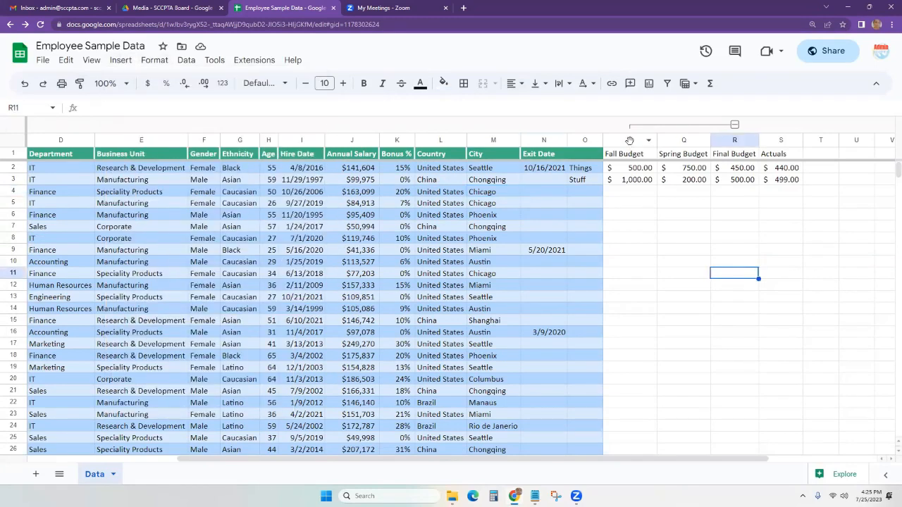
pyautogui.click(630, 141)
pyautogui.hotkey('shift', 'Right')
pyautogui.hotkey('shift', 'Right')
pyautogui.hotkey('shift', 'Right')
pyautogui.hotkey('shift', 'Right')
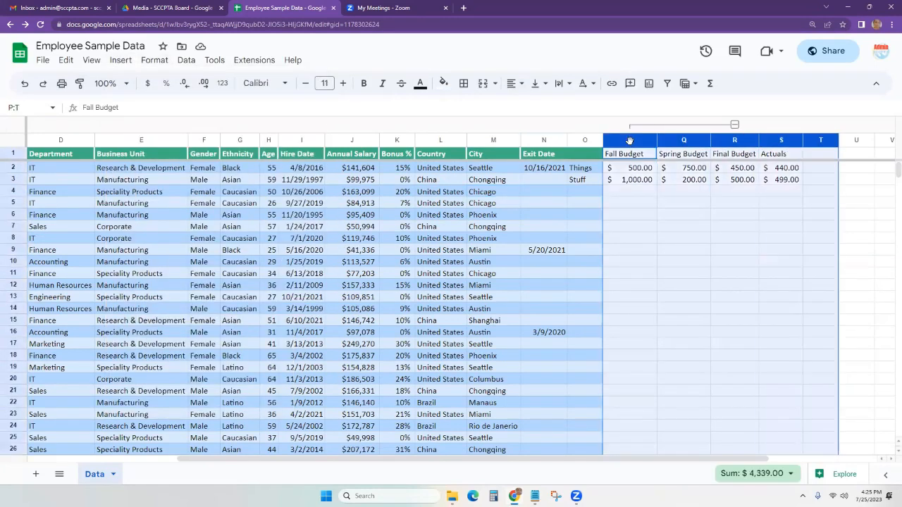
pyautogui.rightClick(666, 203)
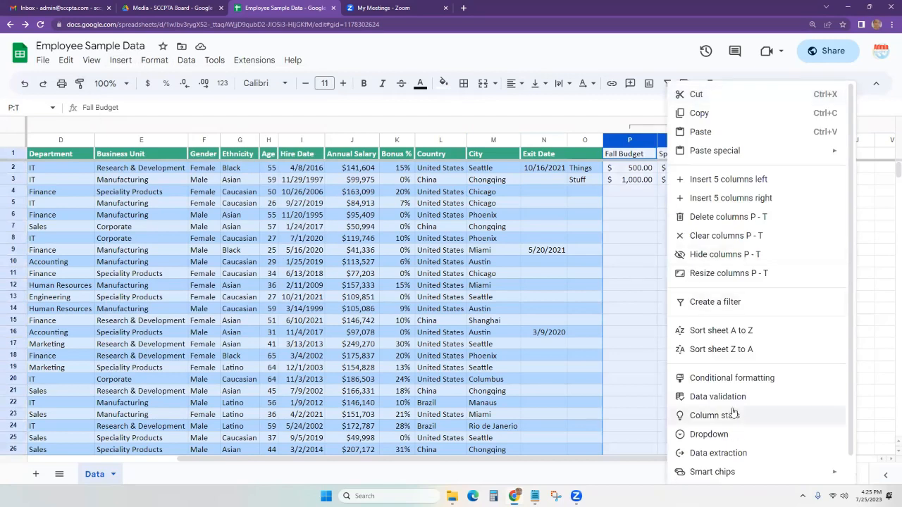
pyautogui.click(725, 94)
pyautogui.press('Delete')
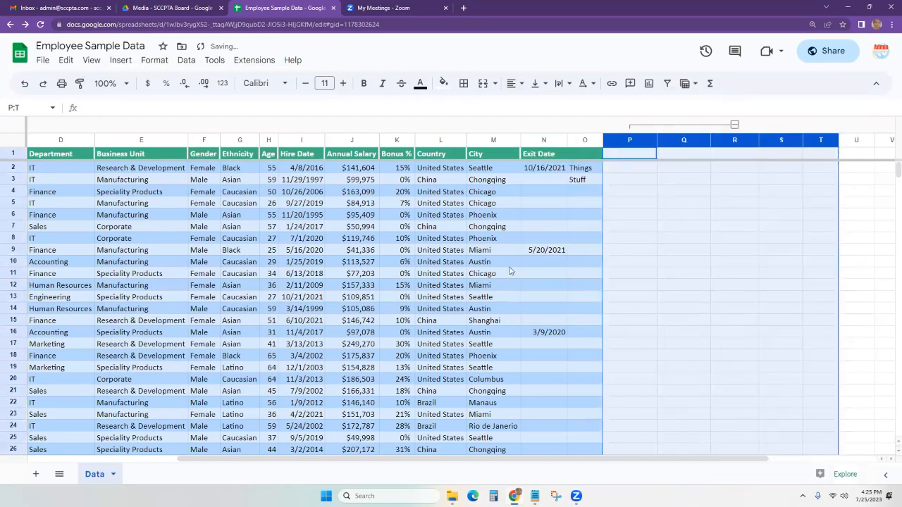
pyautogui.click(632, 181)
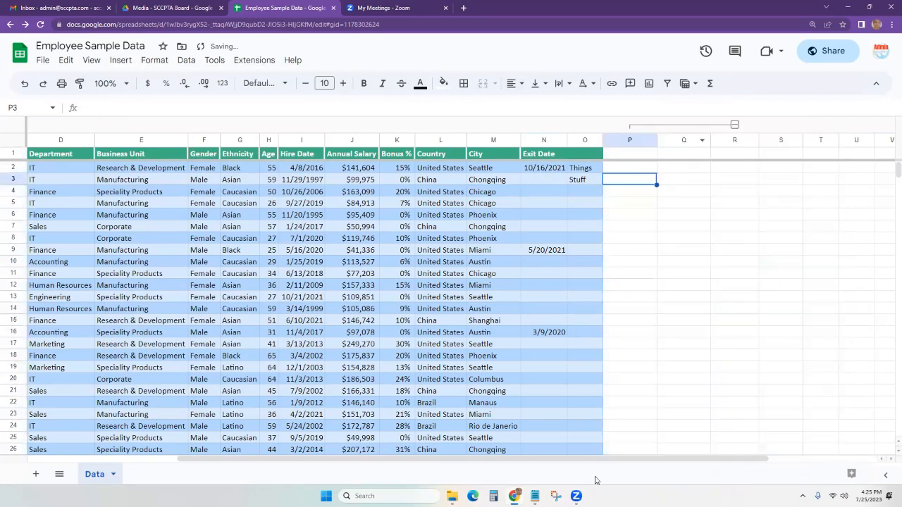
pyautogui.moveTo(587, 459); pyautogui.dragTo(394, 461)
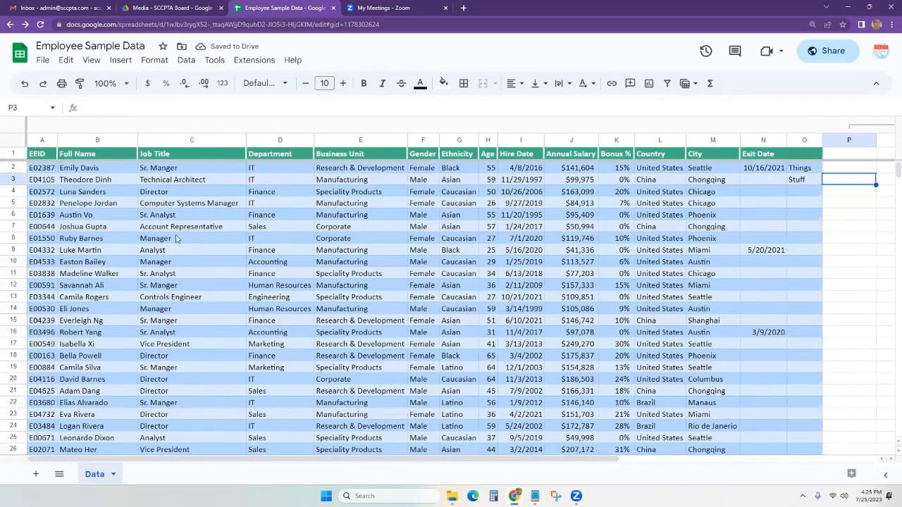
# Create a filter on header row 1 so the headings EEID through column O get dropdowns.
pyautogui.click(121, 61)
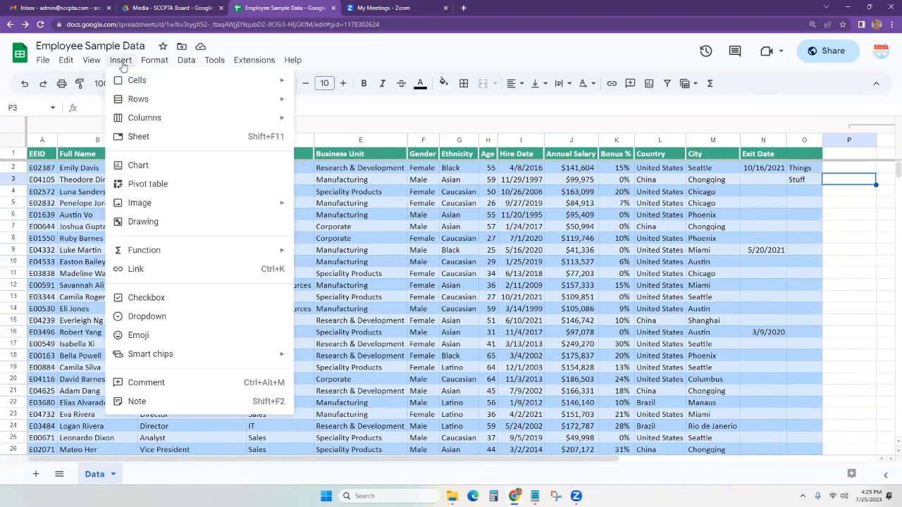
pyautogui.moveTo(140, 81)
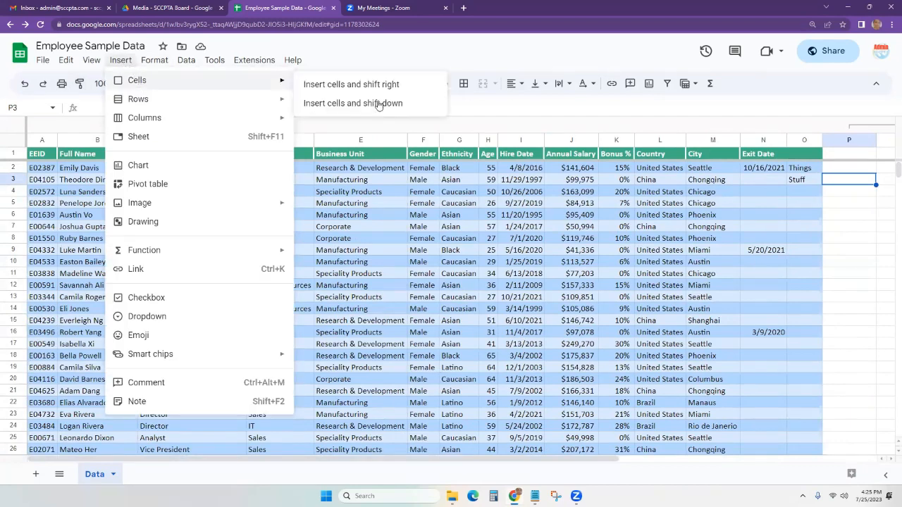
pyautogui.click(631, 320)
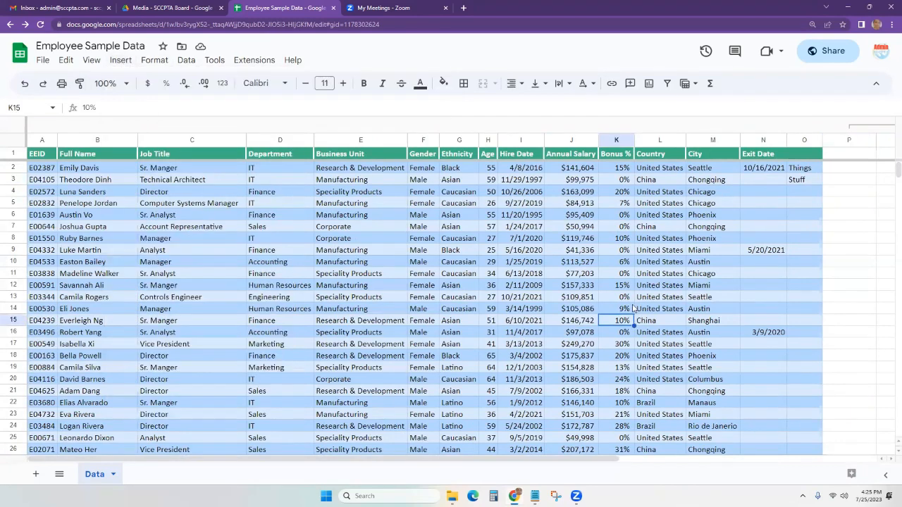
pyautogui.click(15, 214)
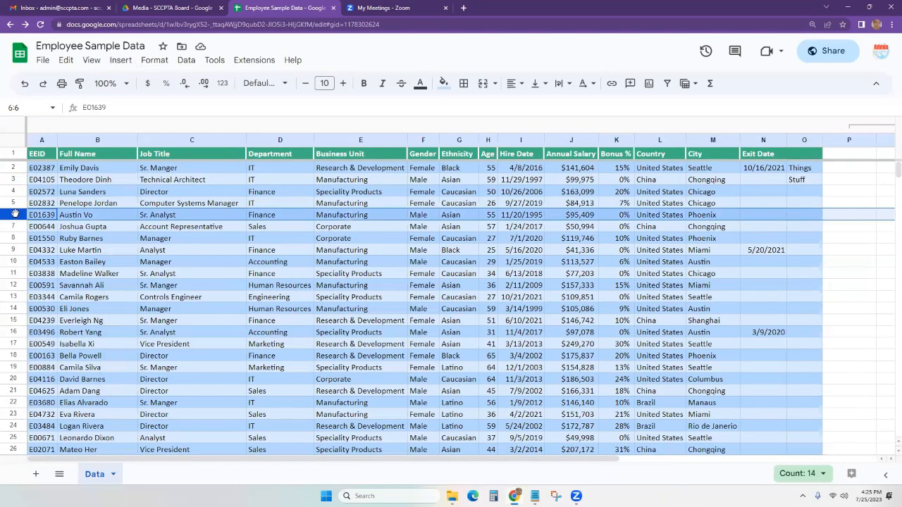
pyautogui.click(13, 154)
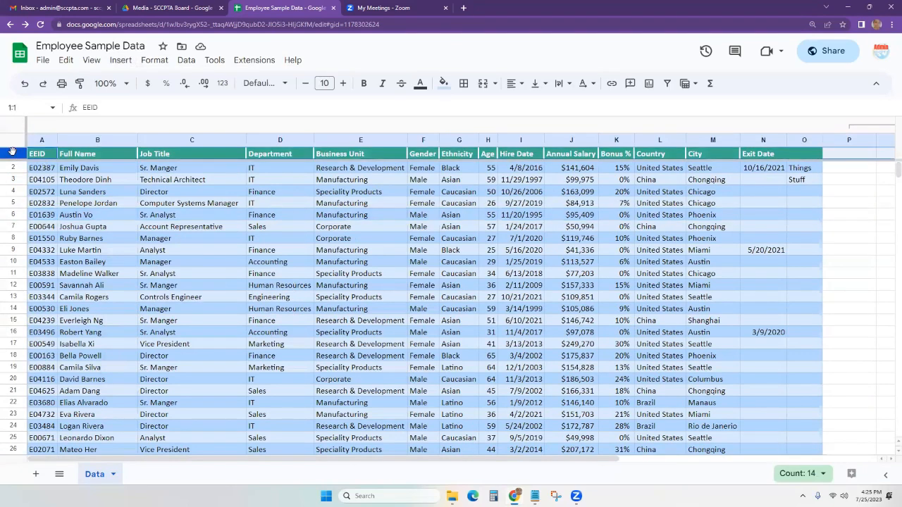
pyautogui.click(667, 83)
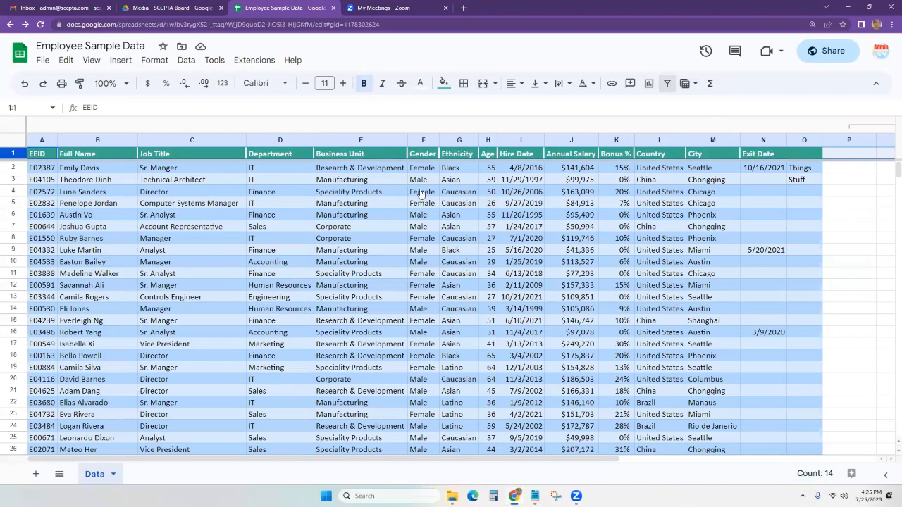
pyautogui.click(204, 193)
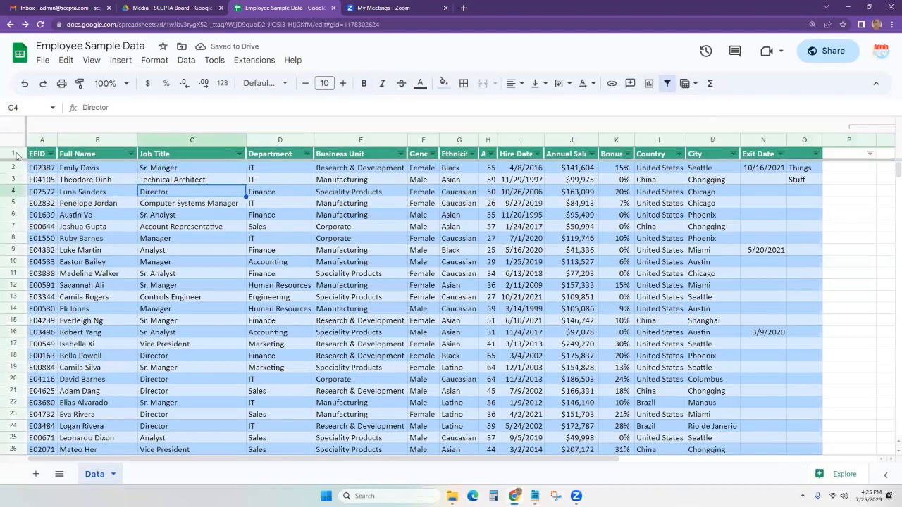
# Insert four blank rows above the header row.
pyautogui.moveTo(12, 154); pyautogui.dragTo(13, 189)
pyautogui.rightClick(14, 185)
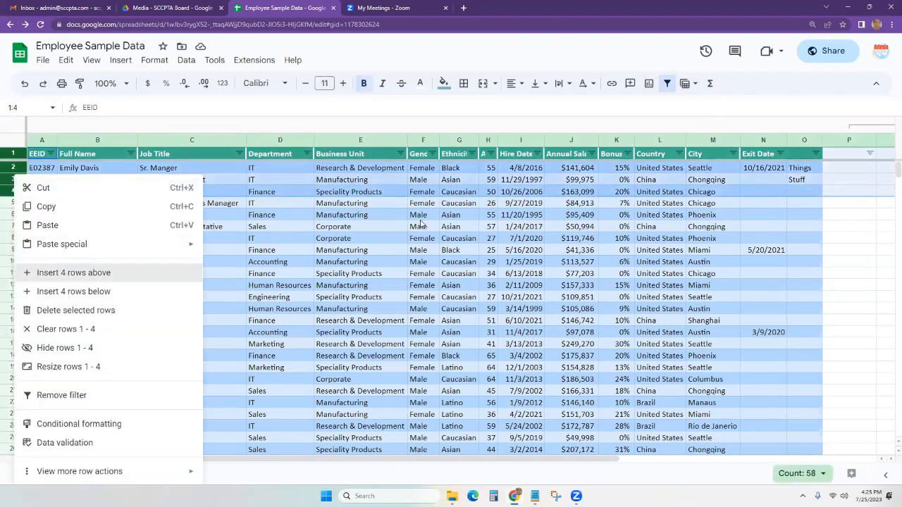
pyautogui.click(356, 168)
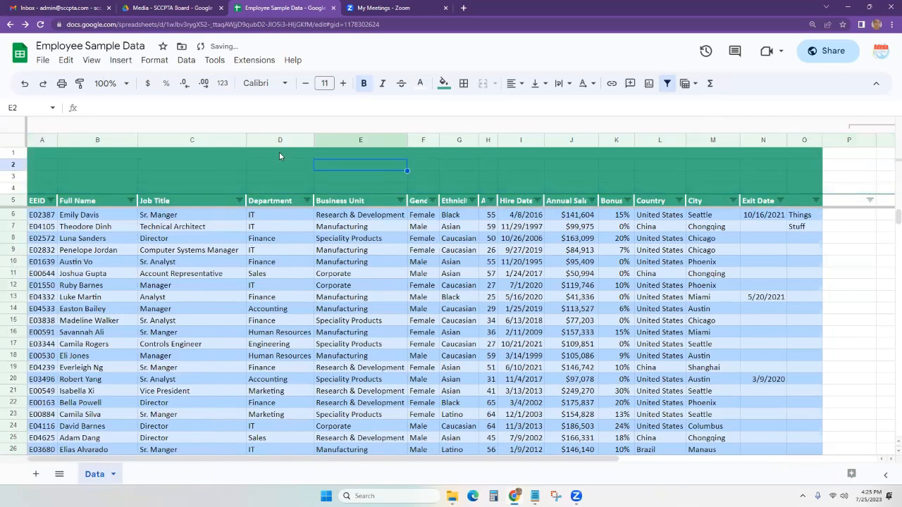
# Enter the title EMPLOYEES in cell D1.
pyautogui.click(264, 152)
pyautogui.write('EMPLOY')
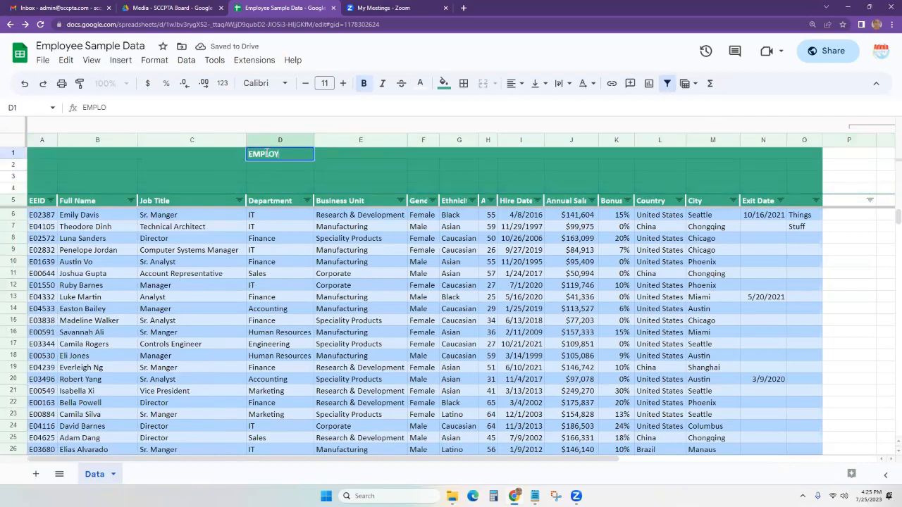
pyautogui.write('EES')
pyautogui.press('Return')
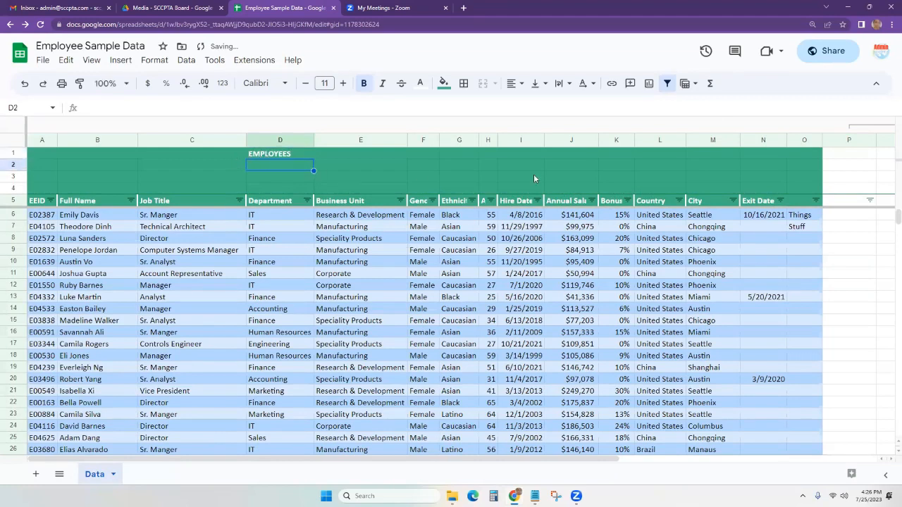
pyautogui.moveTo(533, 179); pyautogui.dragTo(564, 174)
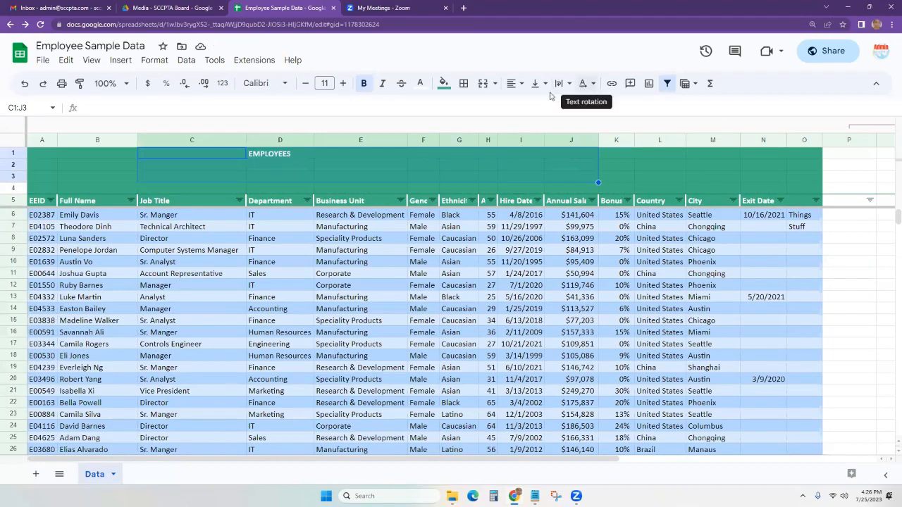
# Merge C1:J3, center EMPLOYEES horizontally and vertically, and narrow the Business Unit column.
pyautogui.click(483, 84)
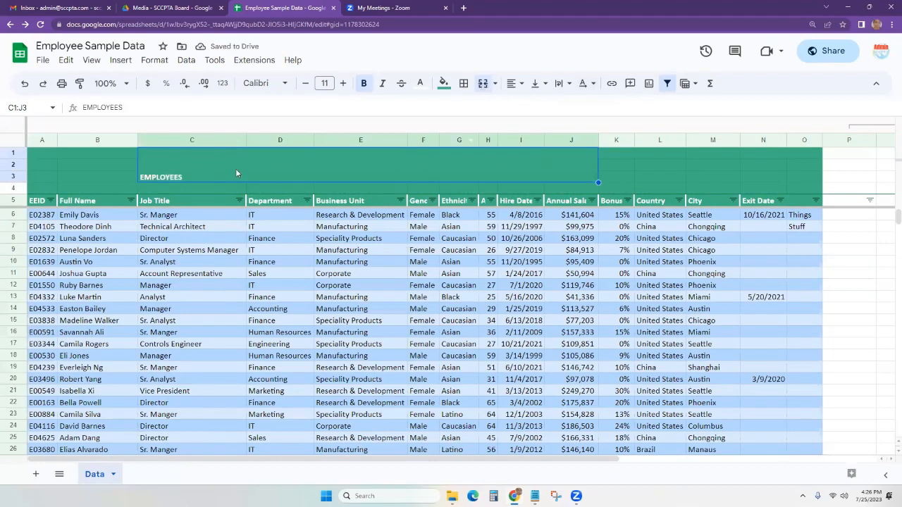
pyautogui.click(511, 84)
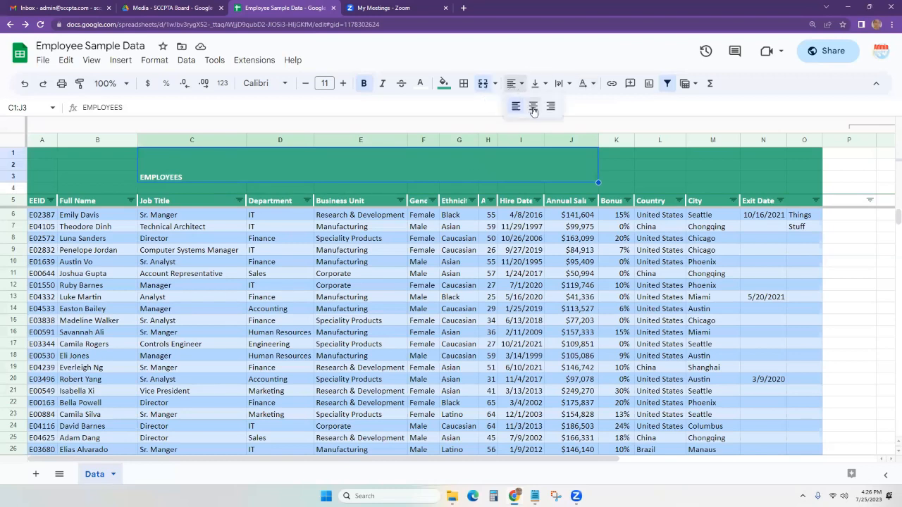
pyautogui.click(534, 107)
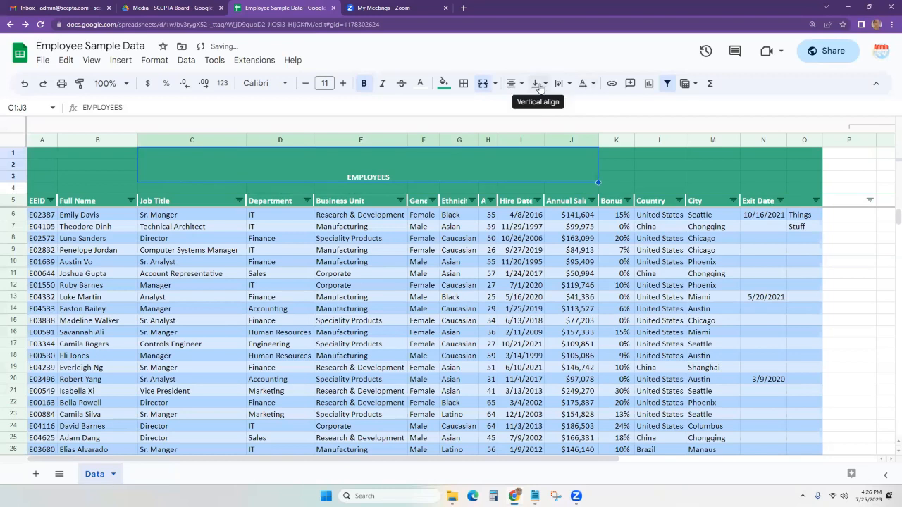
pyautogui.click(539, 84)
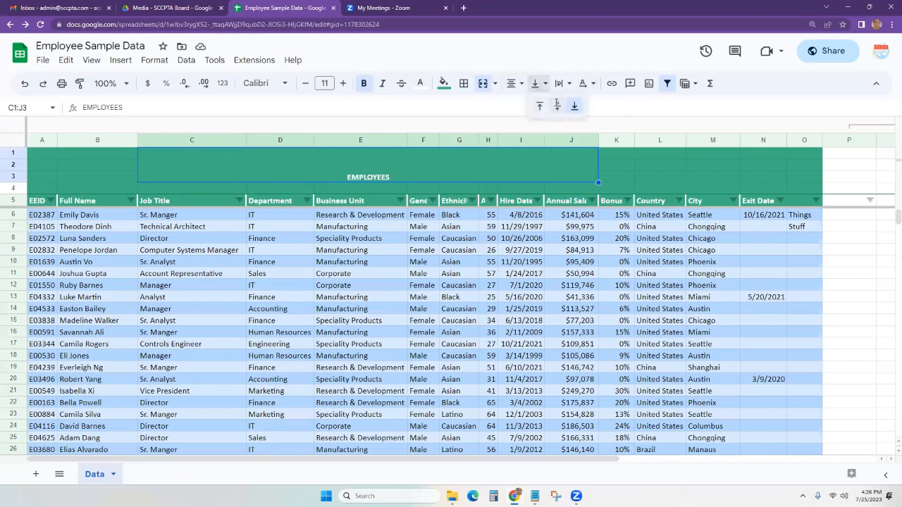
pyautogui.click(556, 107)
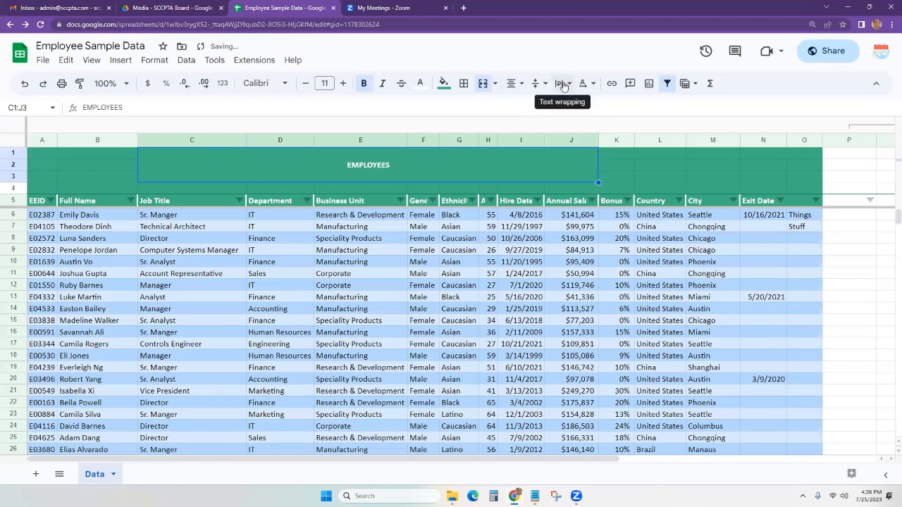
pyautogui.click(291, 284)
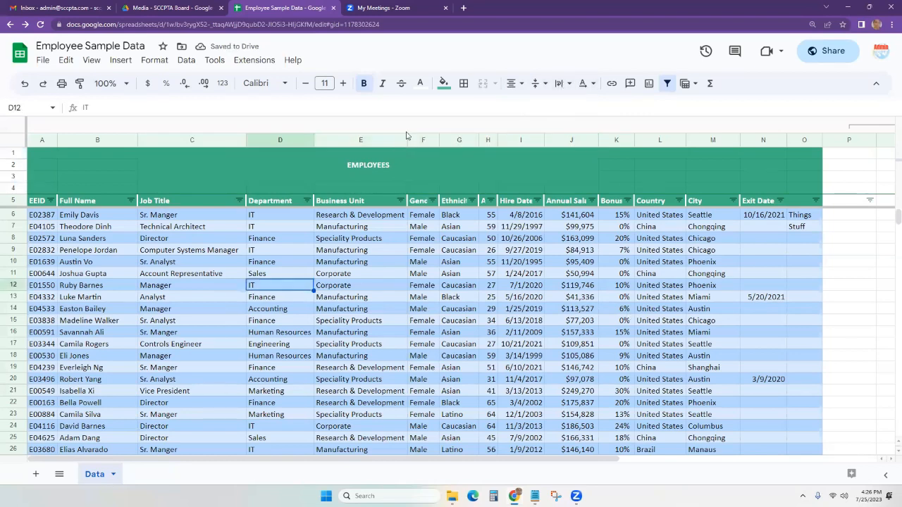
pyautogui.moveTo(391, 140); pyautogui.dragTo(382, 140)
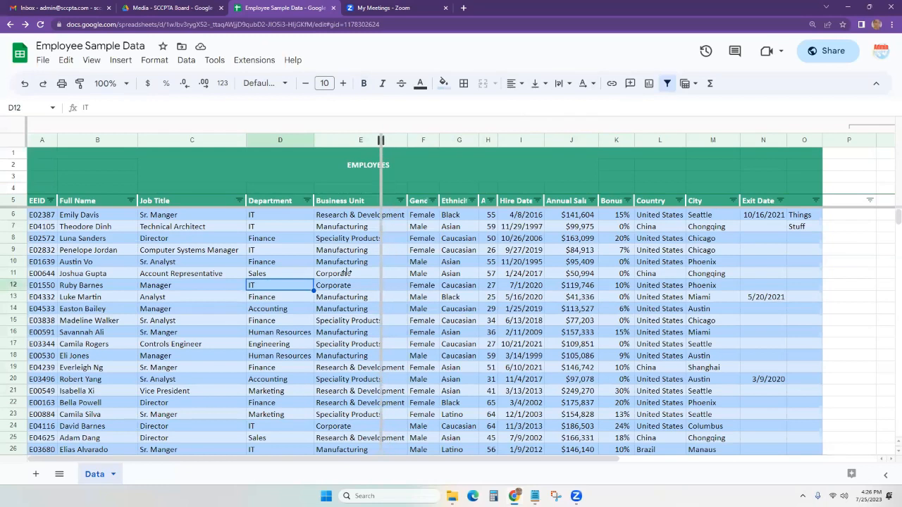
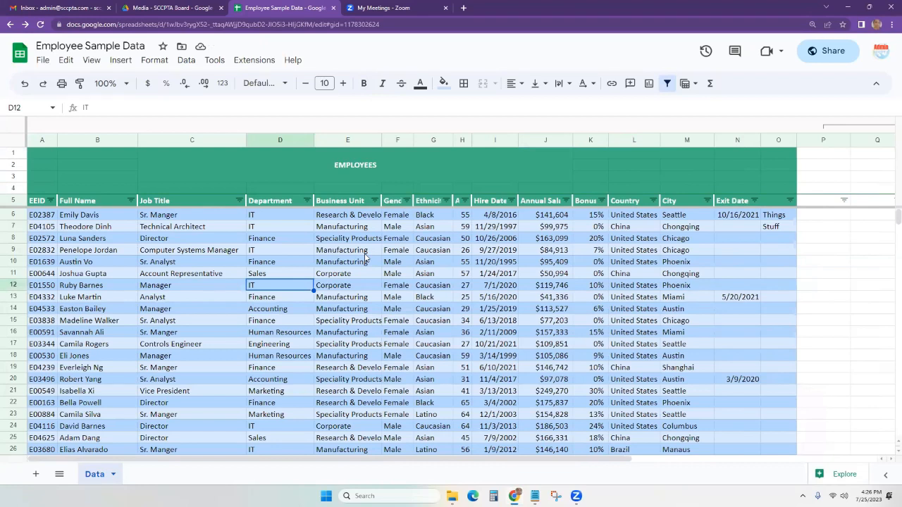
# Apply Wrap text wrapping to column E so long Business Unit entries span two lines.
pyautogui.click(345, 139)
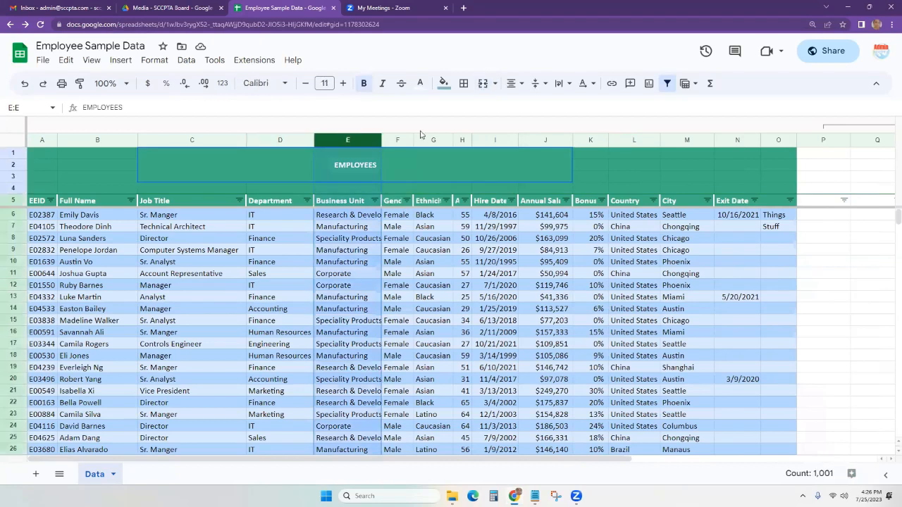
pyautogui.click(562, 84)
pyautogui.click(582, 107)
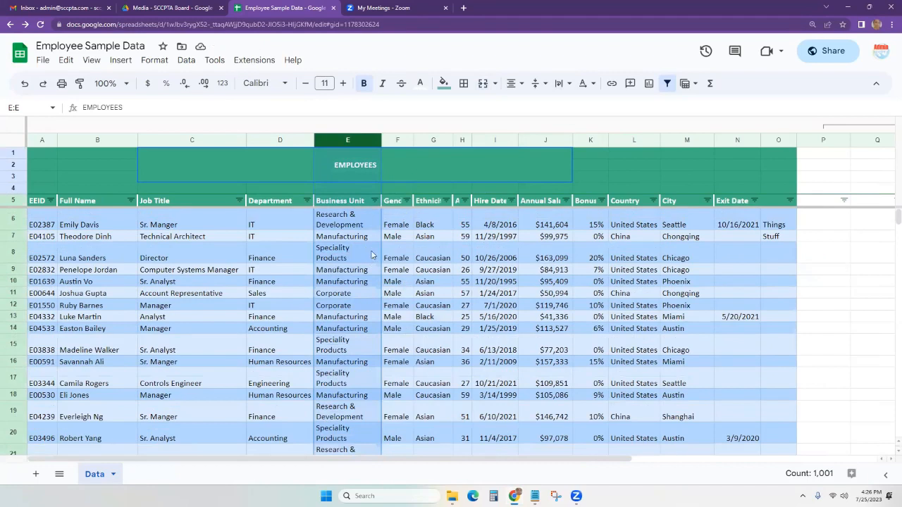
pyautogui.click(354, 258)
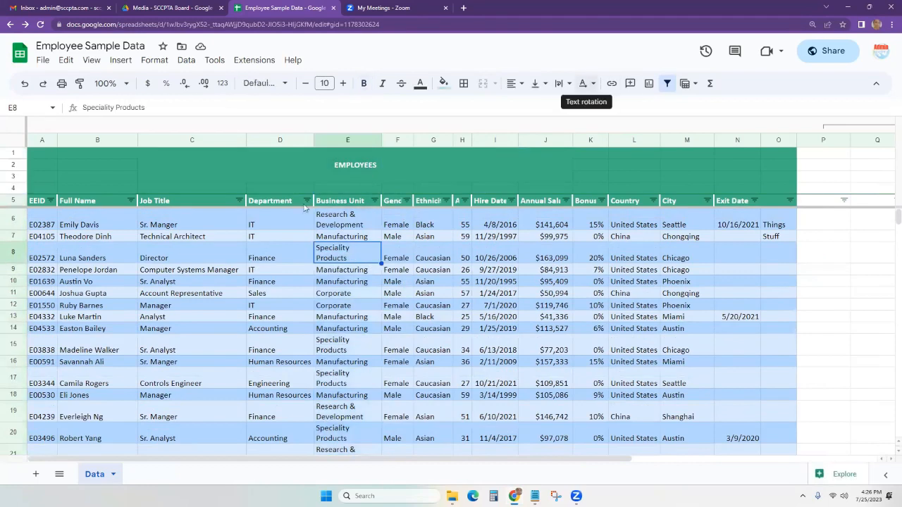
# Try tilted, upward and downward rotations on the EMPLOYEES title, then reset rotation to None.
pyautogui.click(355, 167)
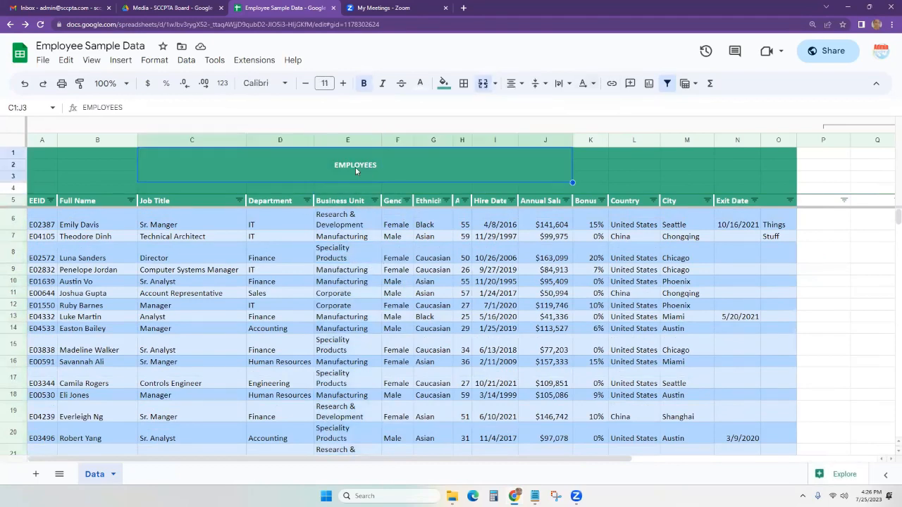
pyautogui.click(593, 87)
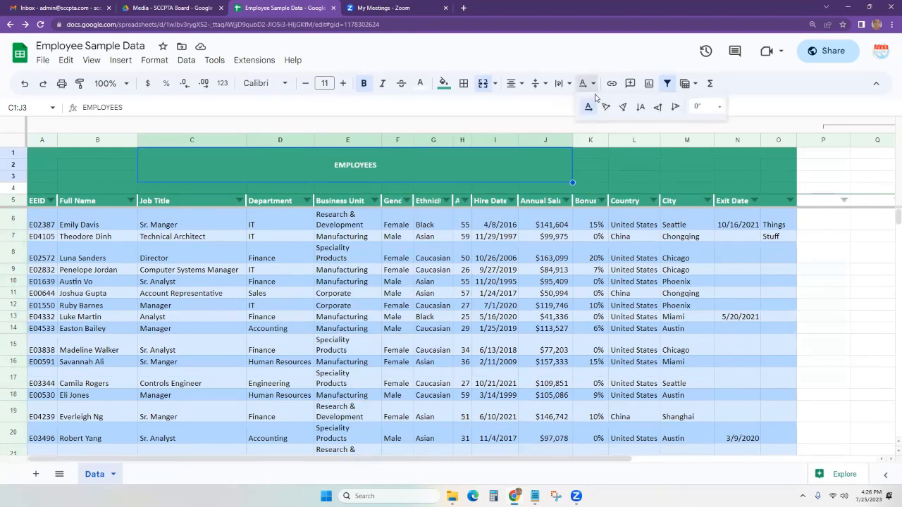
pyautogui.click(623, 106)
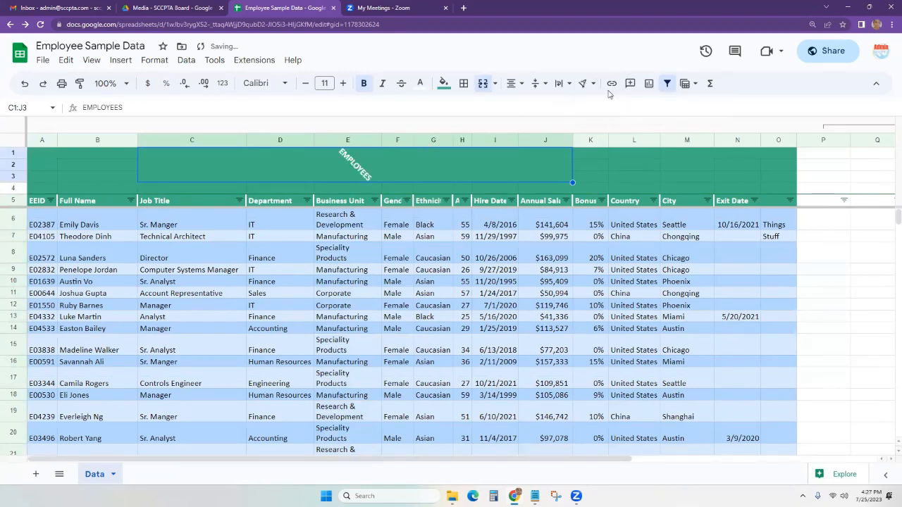
pyautogui.click(584, 84)
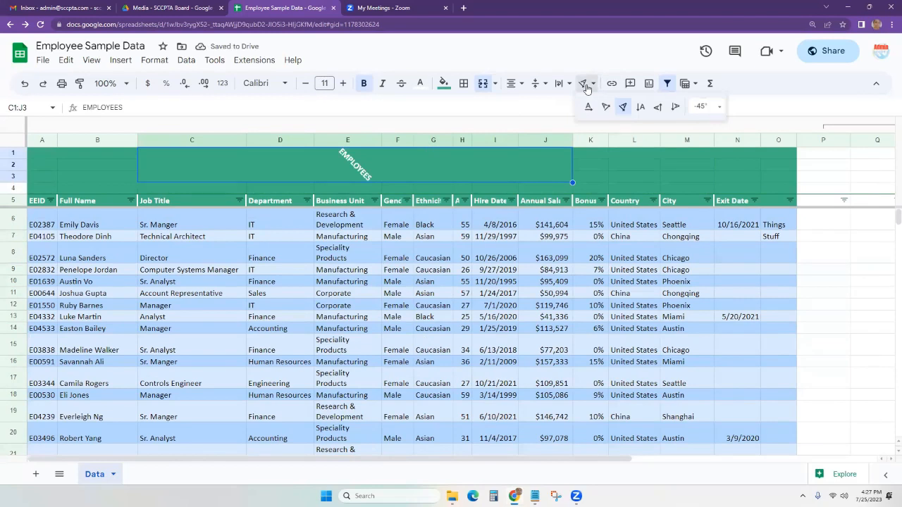
pyautogui.click(657, 107)
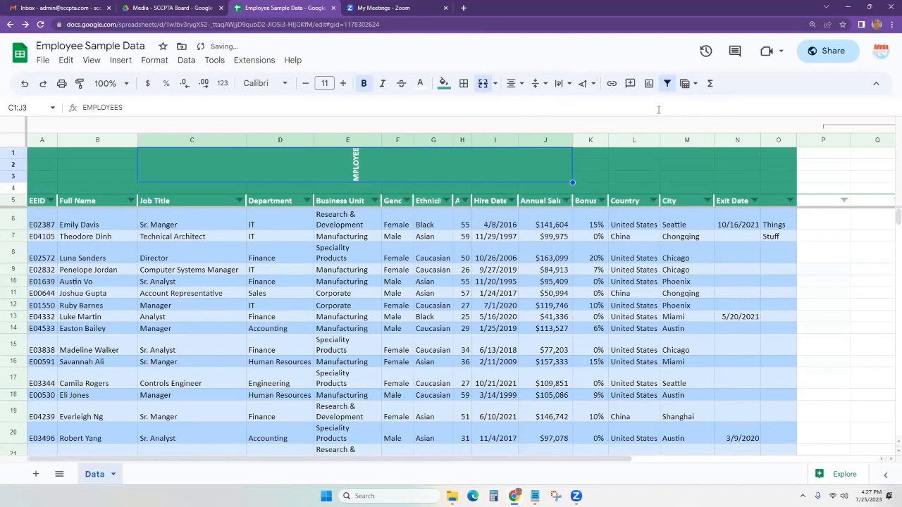
pyautogui.click(584, 83)
pyautogui.click(676, 107)
pyautogui.click(584, 84)
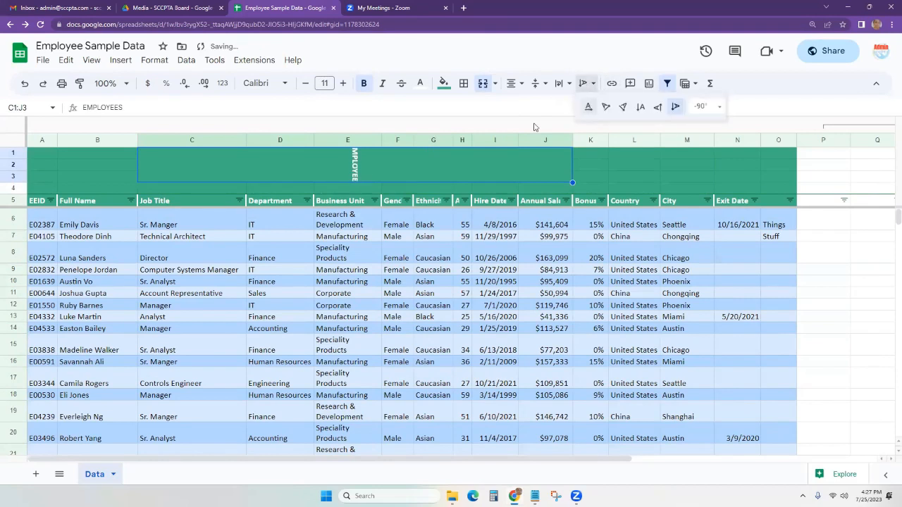
pyautogui.click(589, 108)
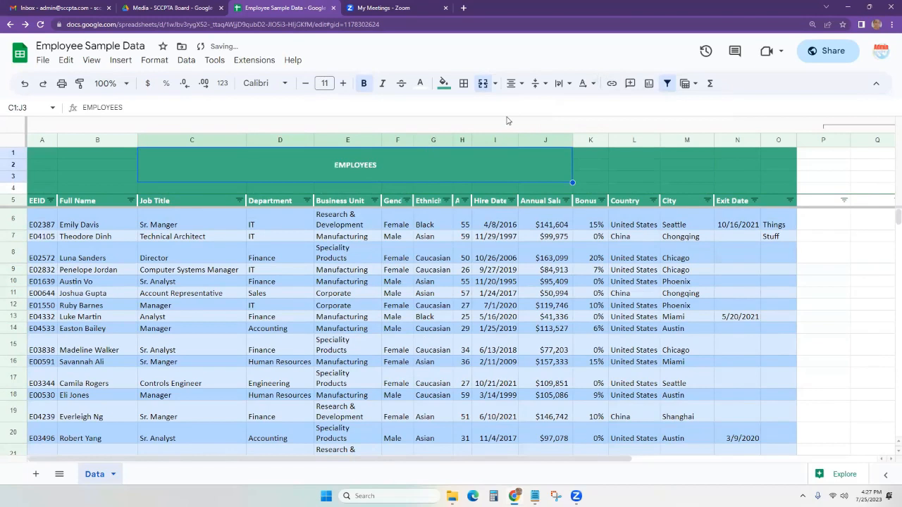
# Enlarge the EMPLOYEES title to font size 20.
pyautogui.click(325, 83)
pyautogui.write('20')
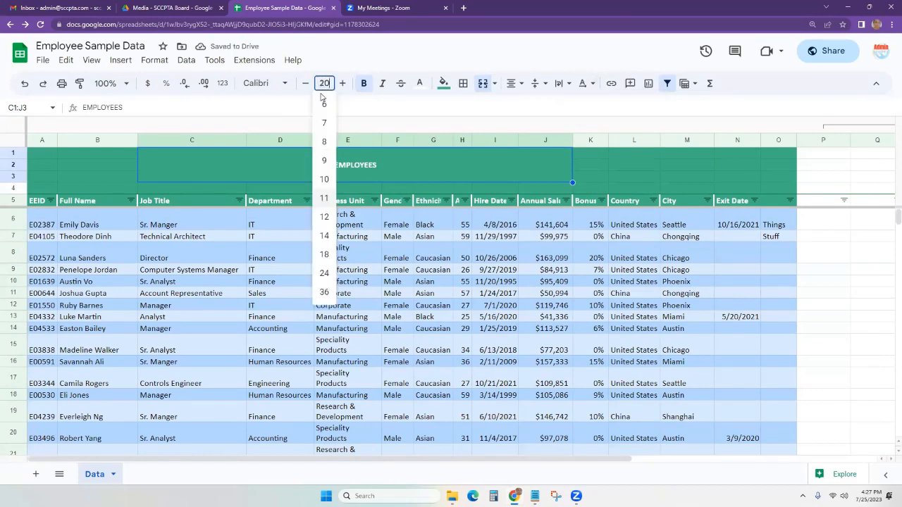
pyautogui.press('Return')
pyautogui.click(492, 283)
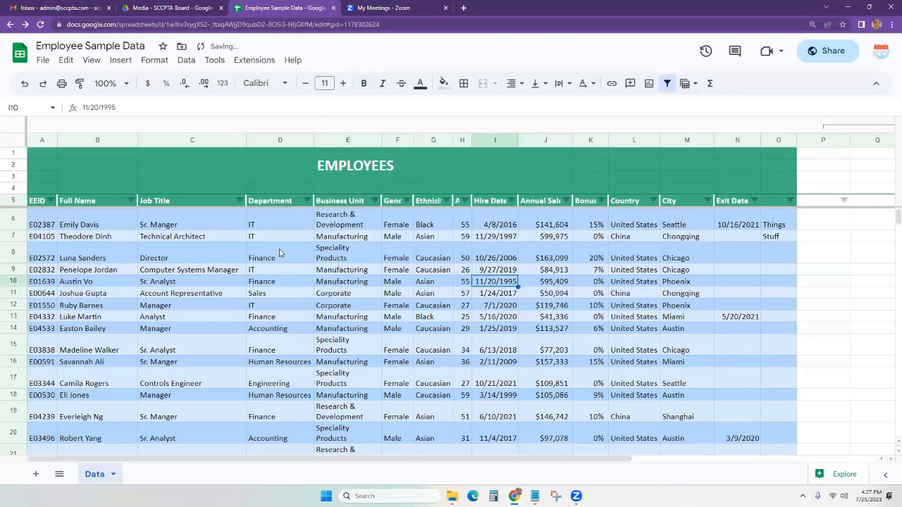
pyautogui.click(13, 203)
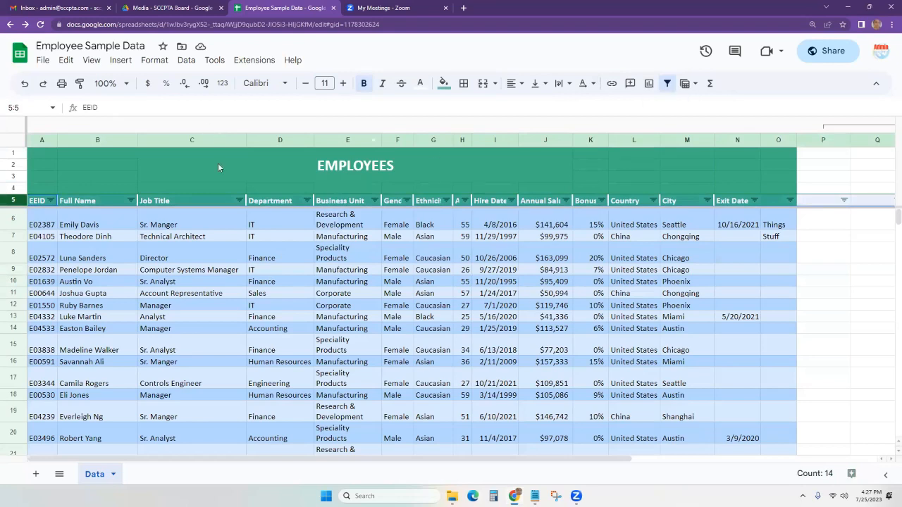
pyautogui.moveTo(175, 157); pyautogui.dragTo(589, 156)
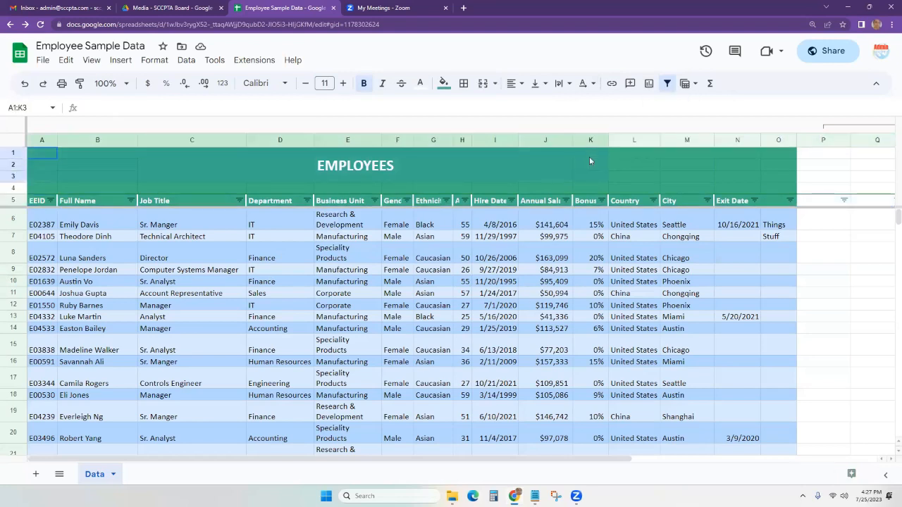
pyautogui.click(311, 168)
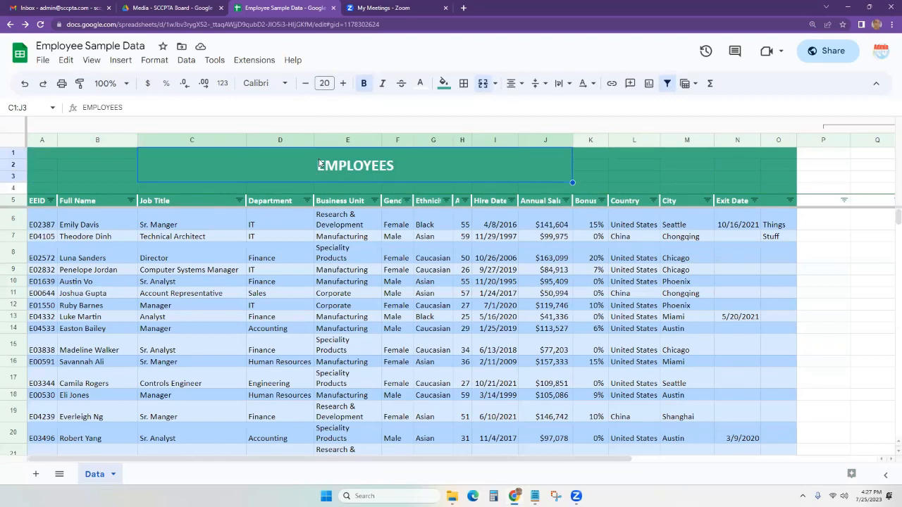
pyautogui.click(354, 307)
pyautogui.moveTo(354, 307); pyautogui.dragTo(415, 319)
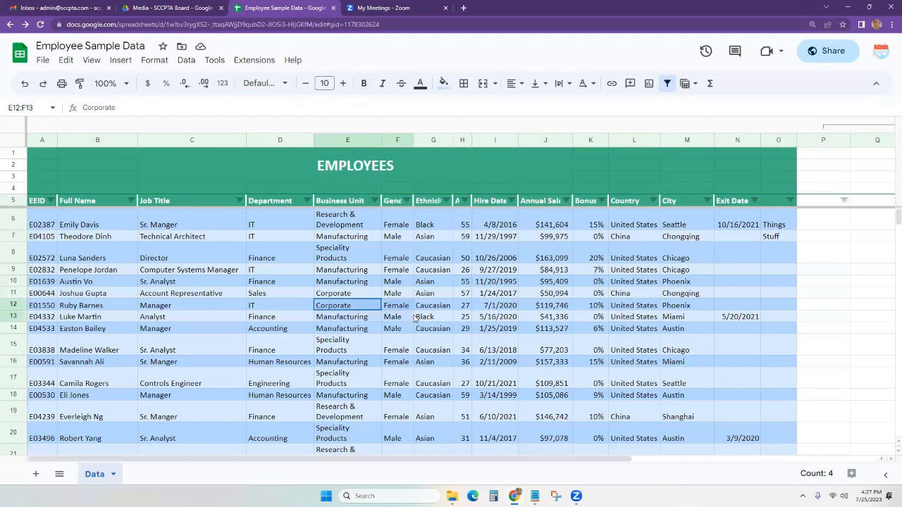
pyautogui.click(341, 309)
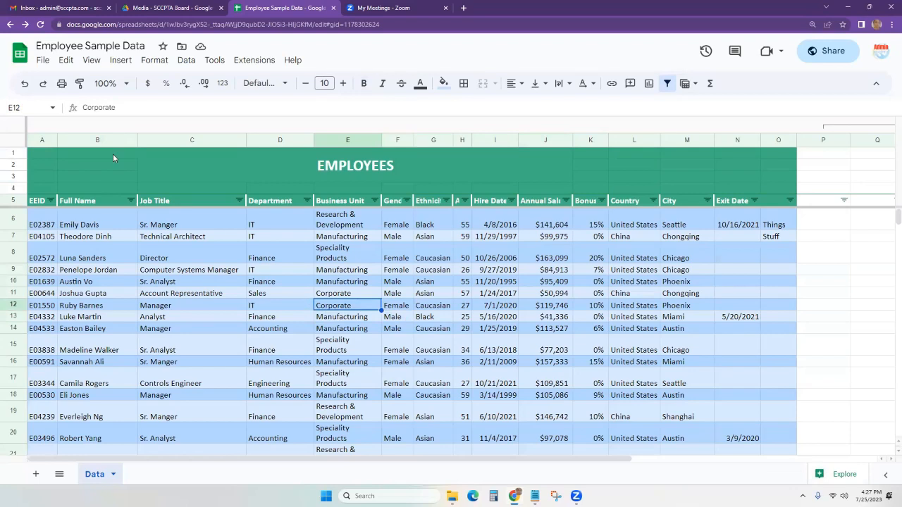
pyautogui.moveTo(396, 463); pyautogui.dragTo(426, 464)
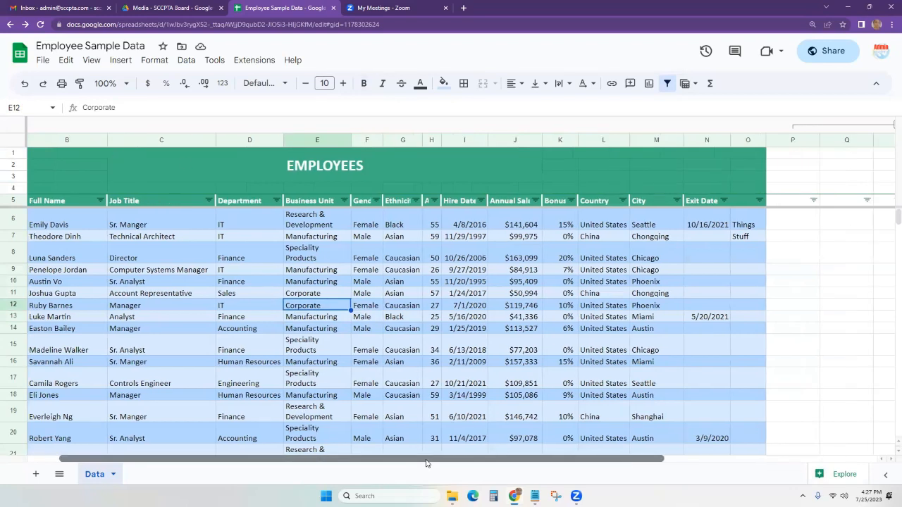
pyautogui.click(644, 153)
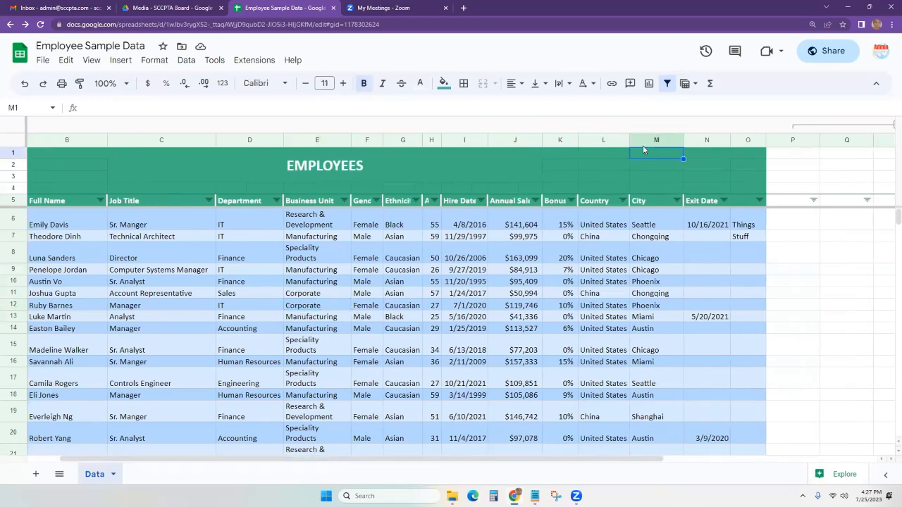
# Enter 'People hired before 2020' in M1 and wrap it across M1:M2.
pyautogui.write('People hired before 2020')
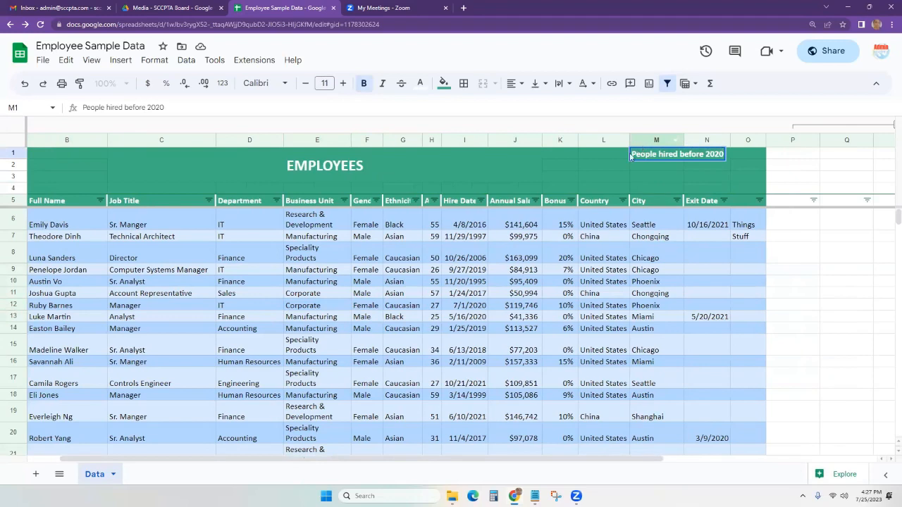
pyautogui.click(626, 166)
pyautogui.moveTo(657, 158); pyautogui.dragTo(657, 161)
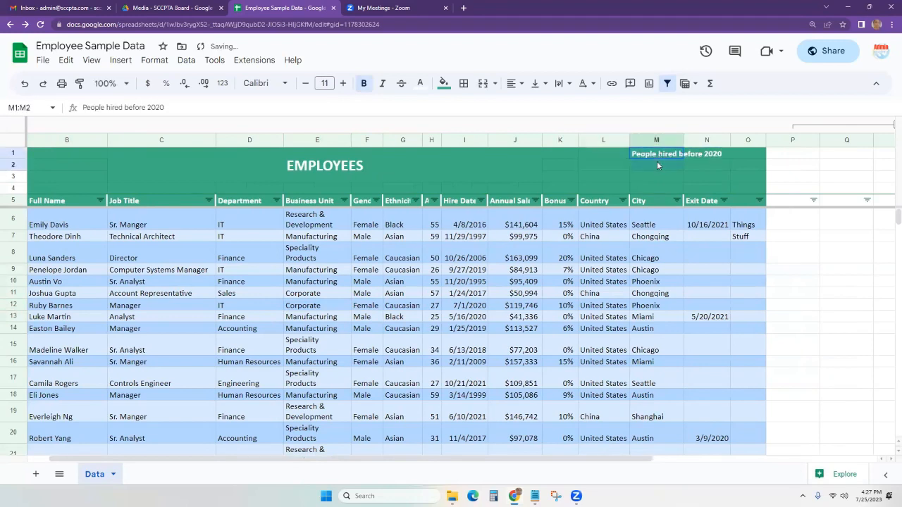
pyautogui.click(558, 85)
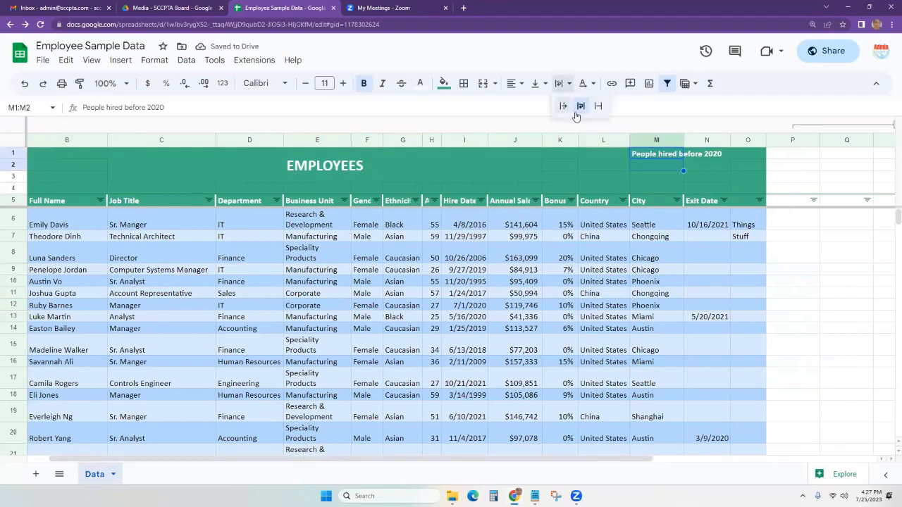
pyautogui.click(579, 105)
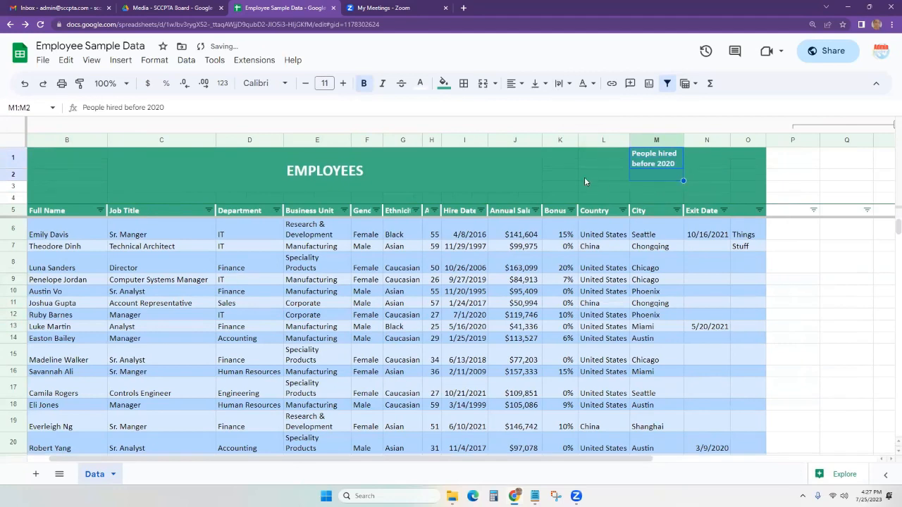
# Merge M1 and M2 into one cell holding the note.
pyautogui.click(645, 167)
pyautogui.moveTo(644, 168); pyautogui.dragTo(644, 172)
pyautogui.click(482, 85)
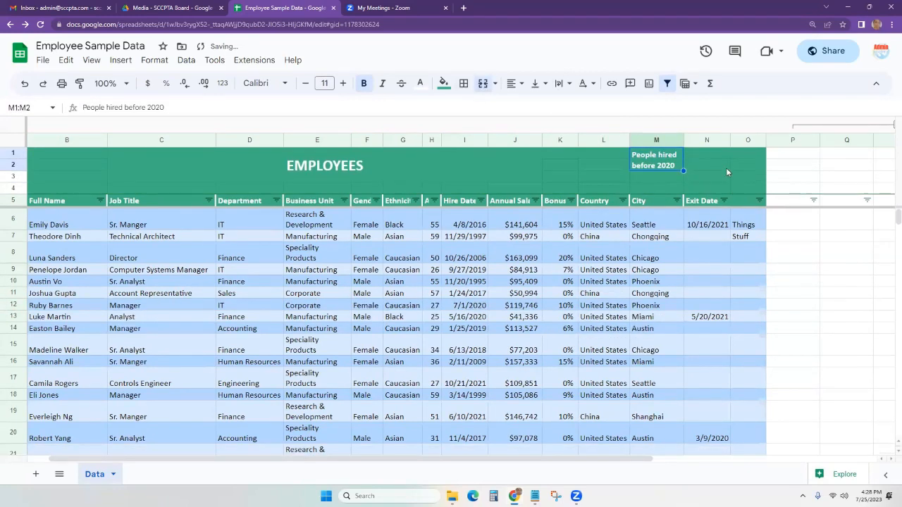
pyautogui.click(716, 168)
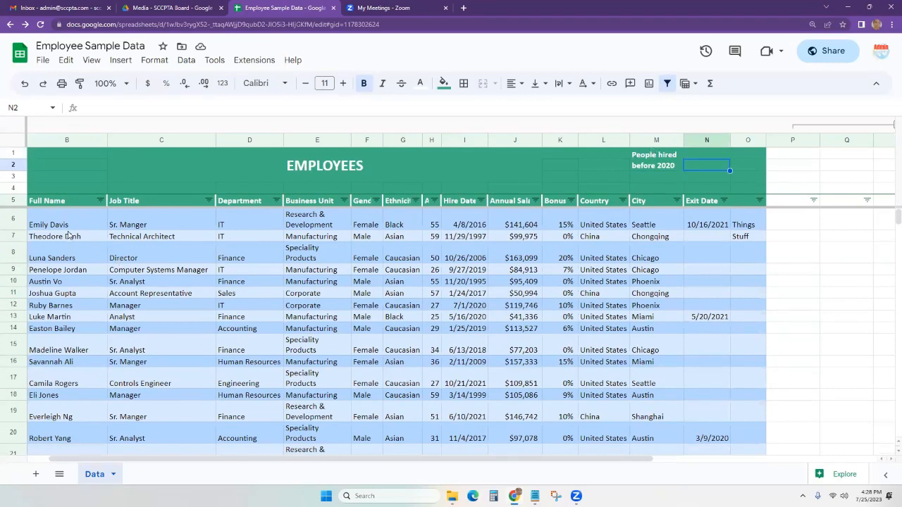
pyautogui.moveTo(67, 224); pyautogui.dragTo(619, 405)
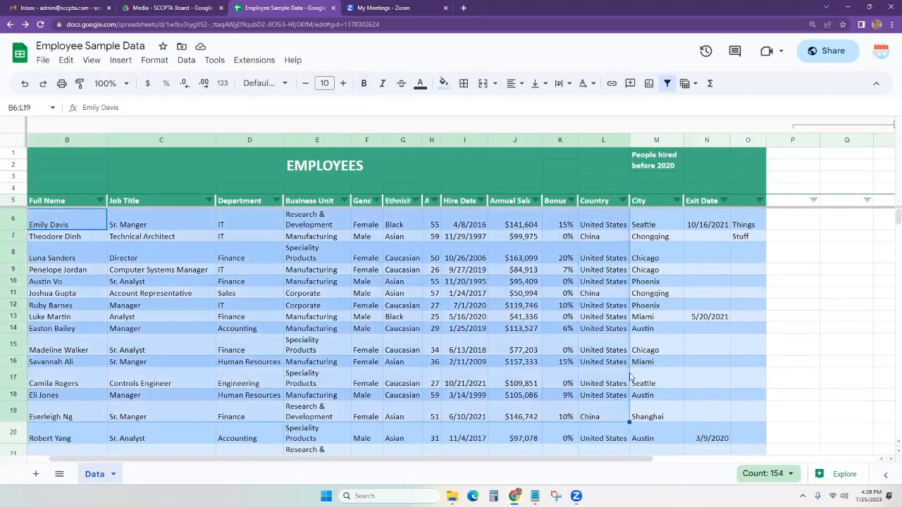
pyautogui.click(635, 363)
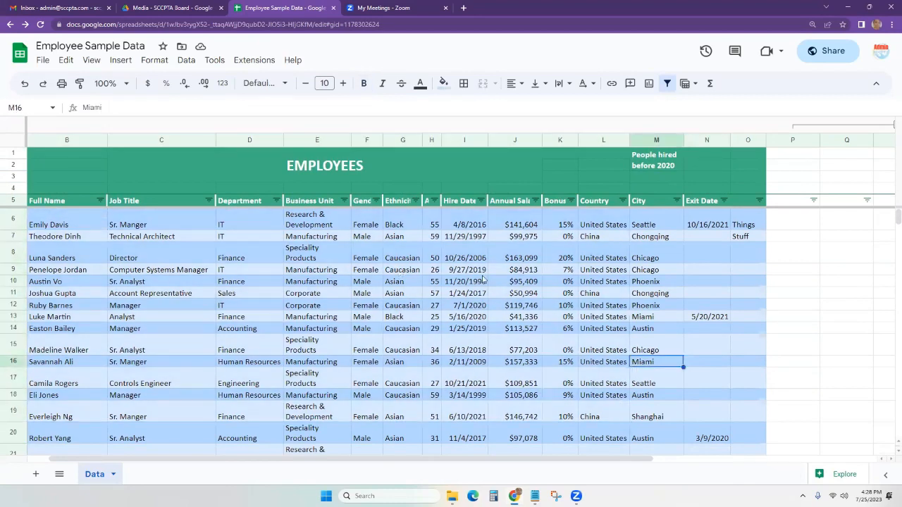
pyautogui.click(121, 62)
pyautogui.moveTo(160, 105)
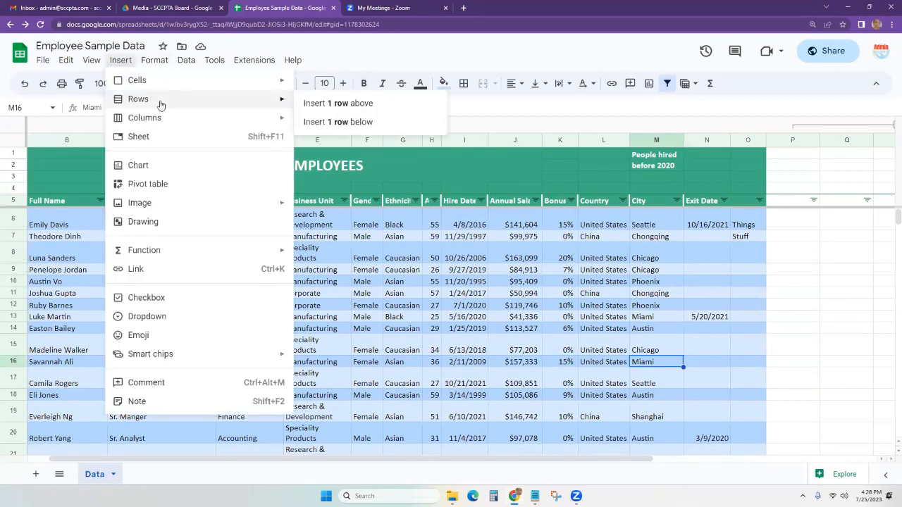
pyautogui.moveTo(154, 124)
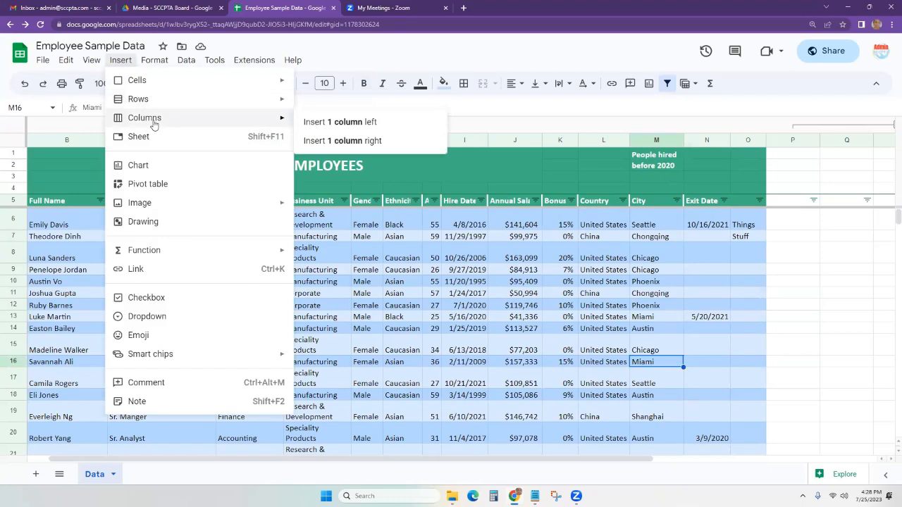
pyautogui.click(41, 256)
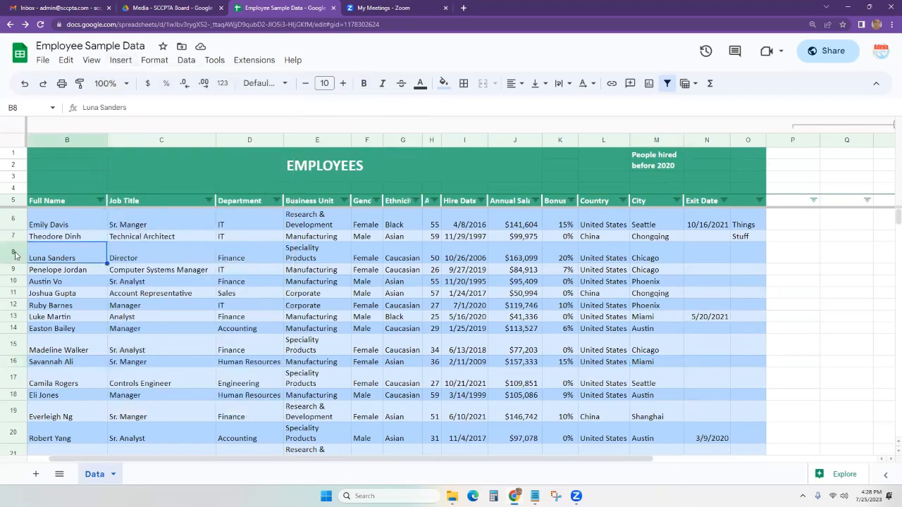
pyautogui.rightClick(14, 250)
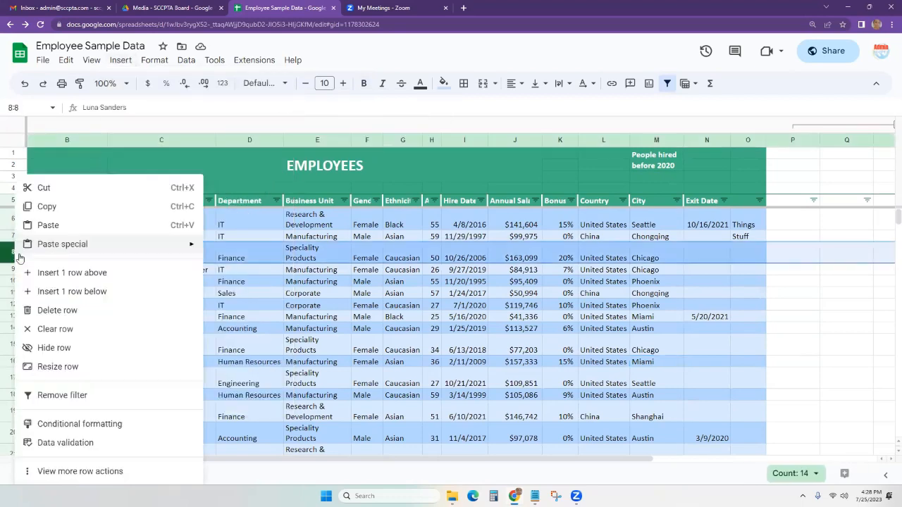
pyautogui.click(67, 272)
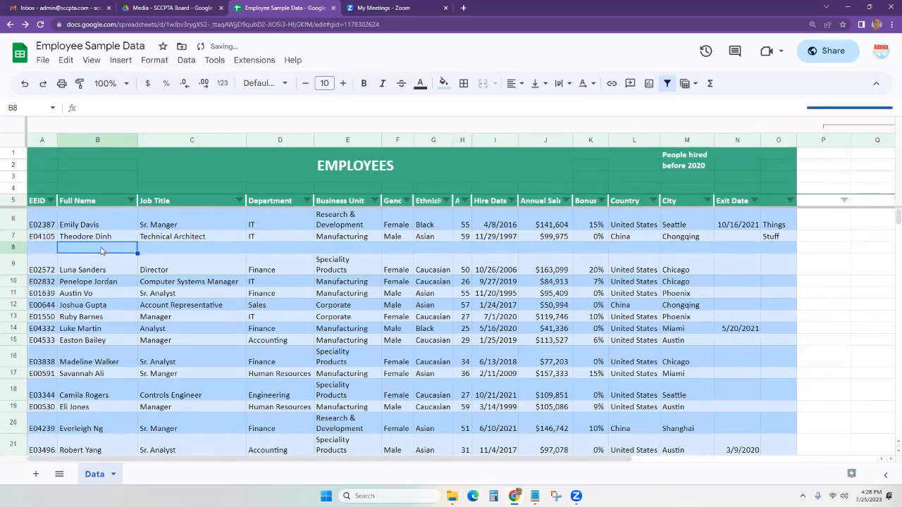
pyautogui.write('John Doe')
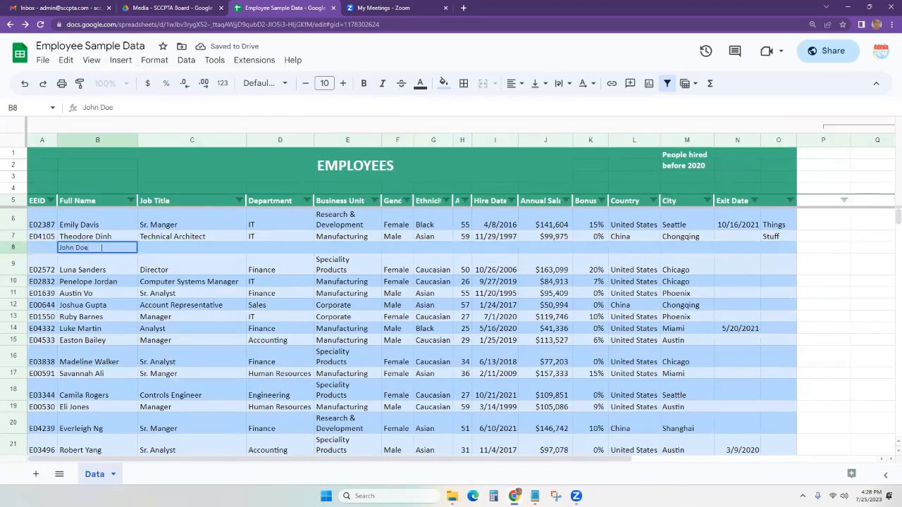
pyautogui.click(184, 329)
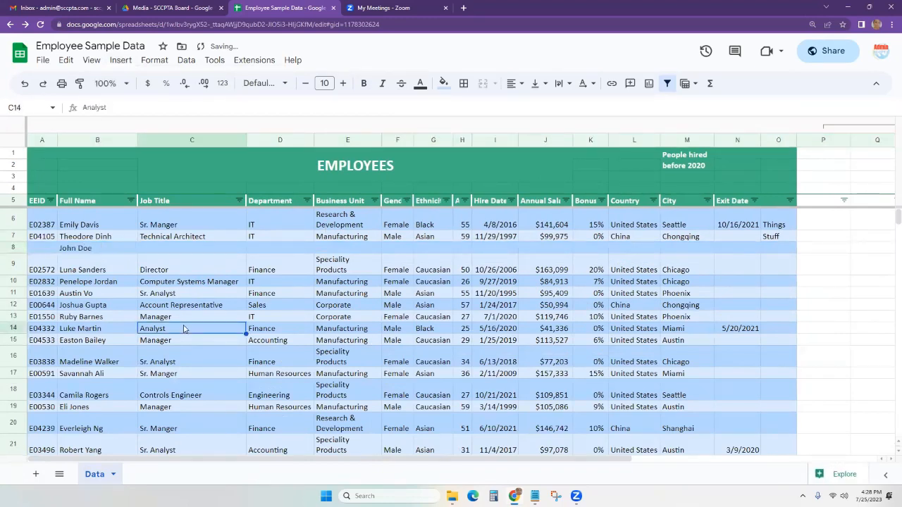
pyautogui.hotkey('ctrl', 'z')
pyautogui.hotkey('ctrl', 'z')
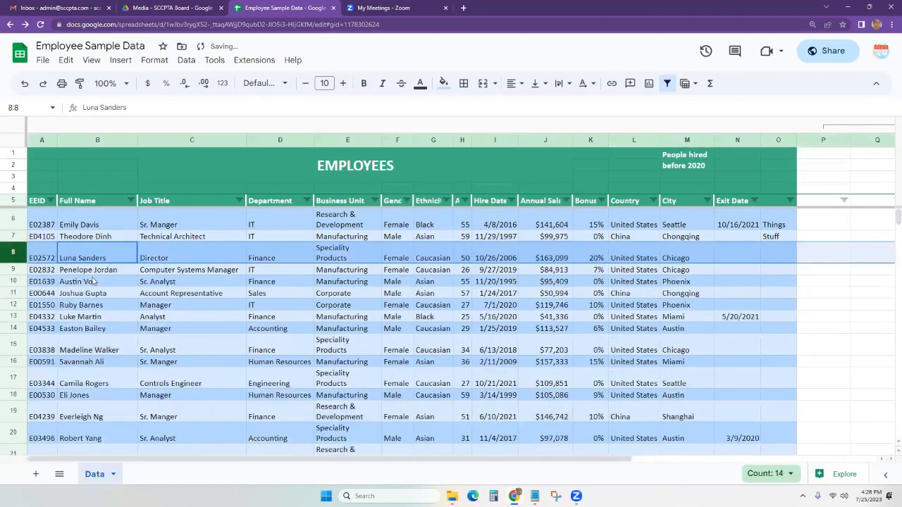
pyautogui.click(94, 283)
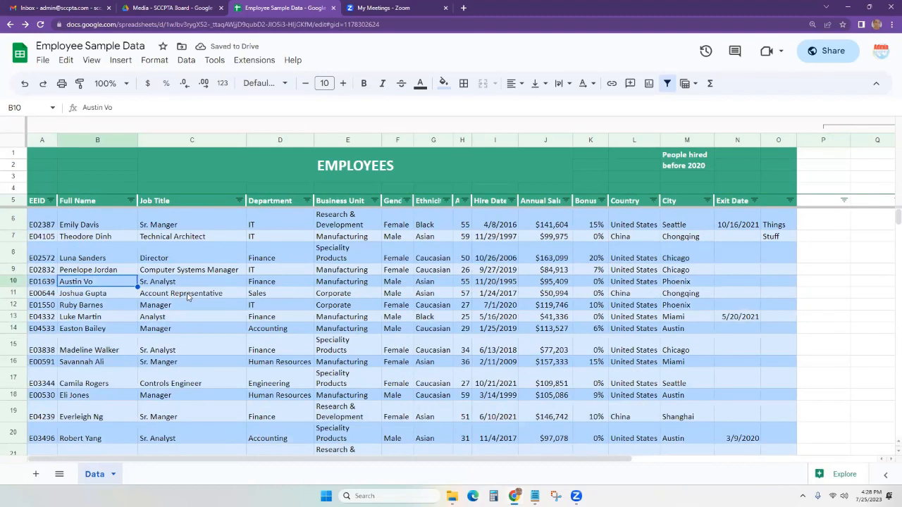
pyautogui.hotkey('ctrl', 'Down')
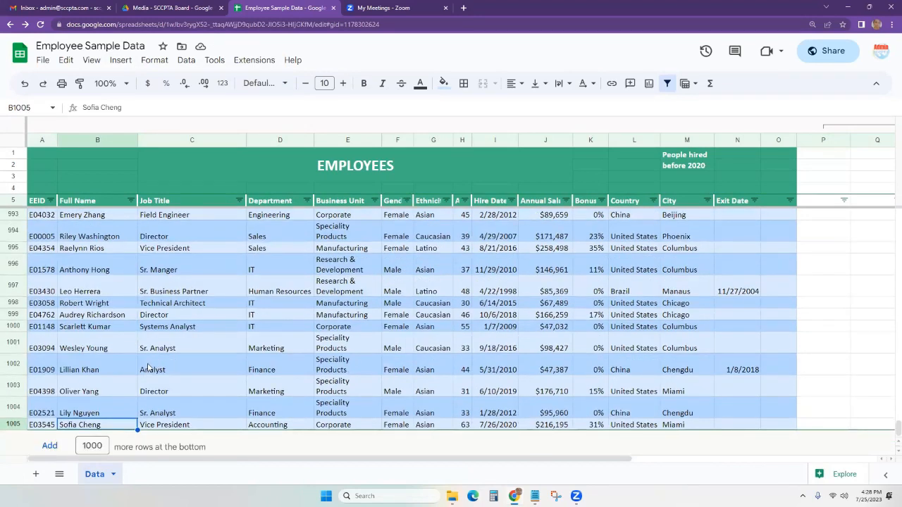
pyautogui.click(98, 270)
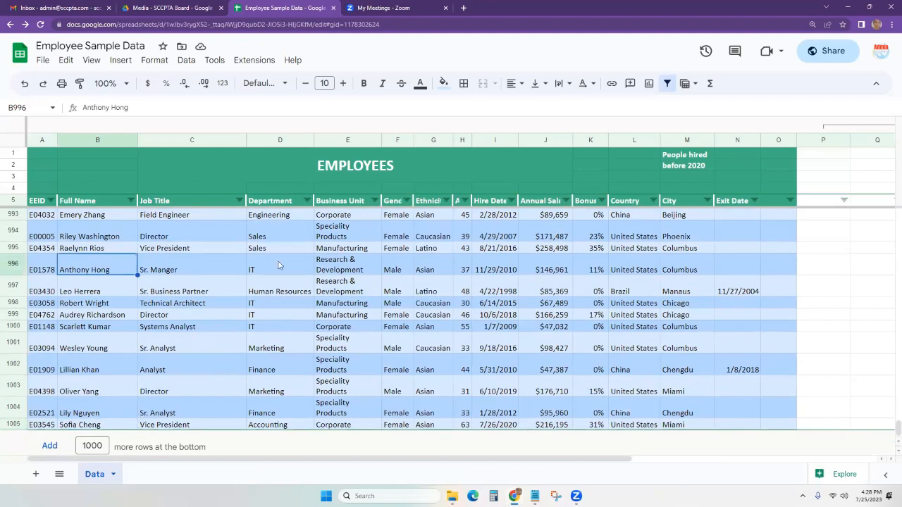
pyautogui.press('Delete')
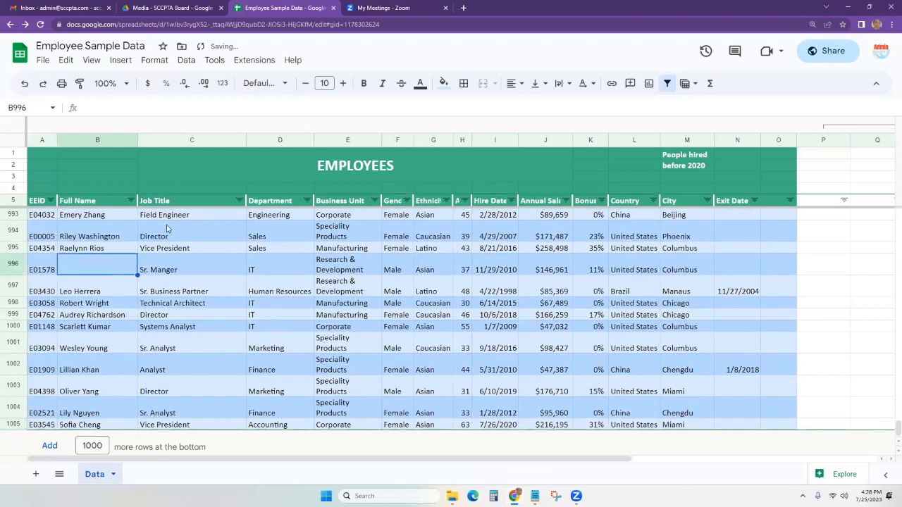
pyautogui.press('Down')
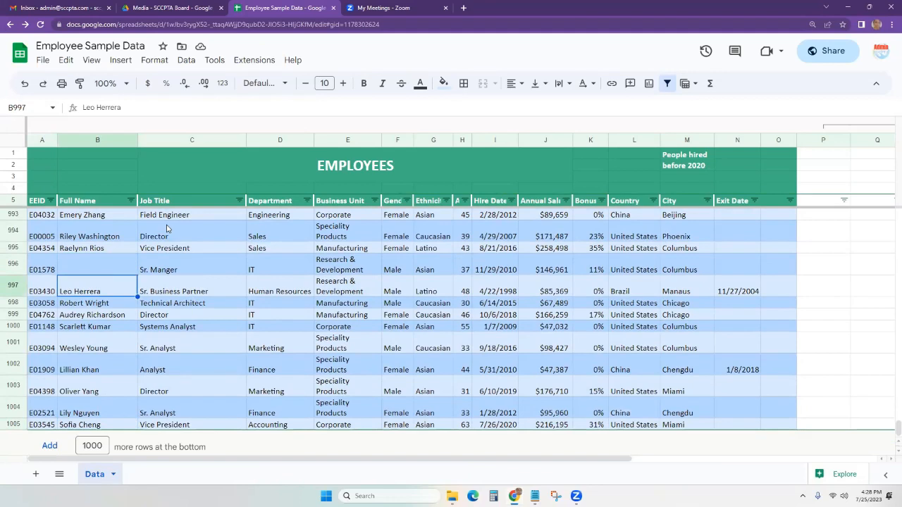
pyautogui.press('Up')
pyautogui.press('Up')
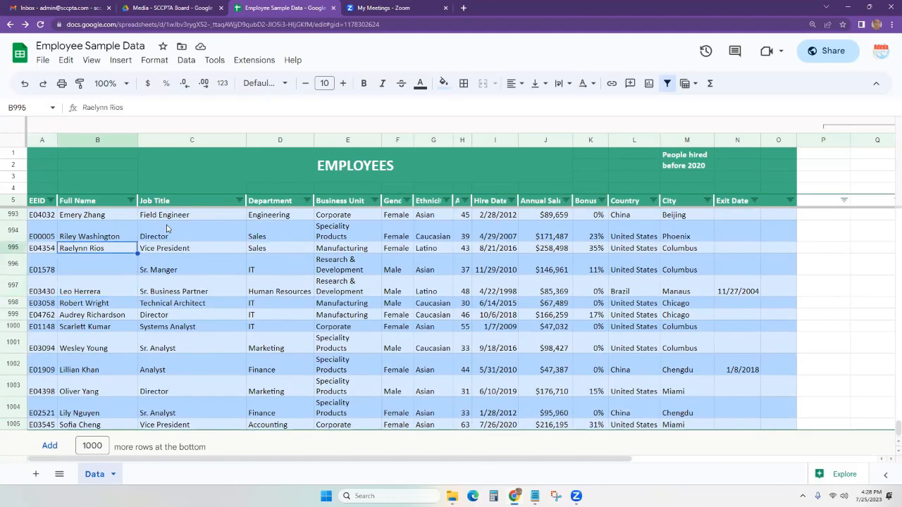
pyautogui.hotkey('ctrl', 'Up')
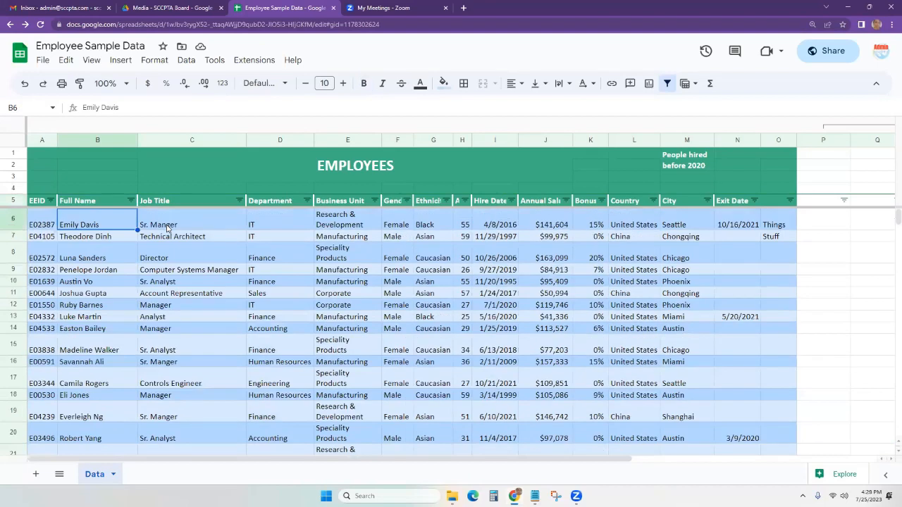
pyautogui.hotkey('ctrl', 'Down')
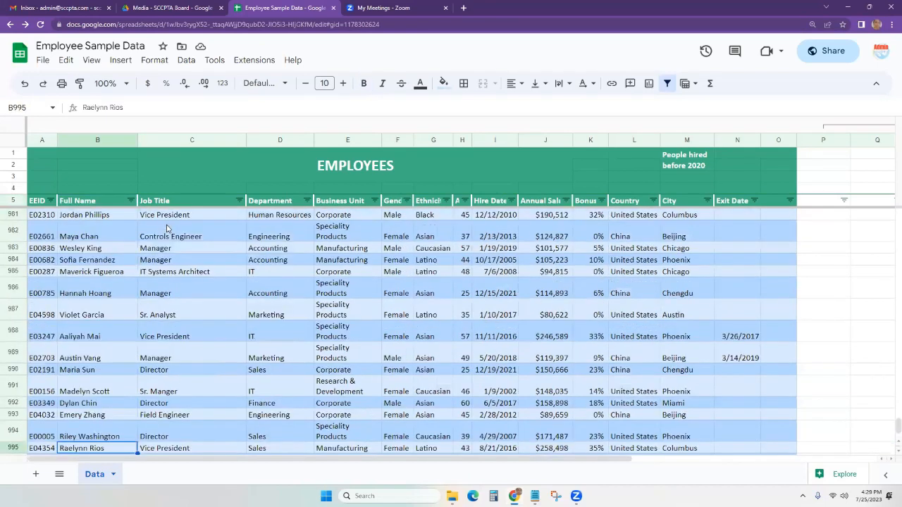
pyautogui.press('Down')
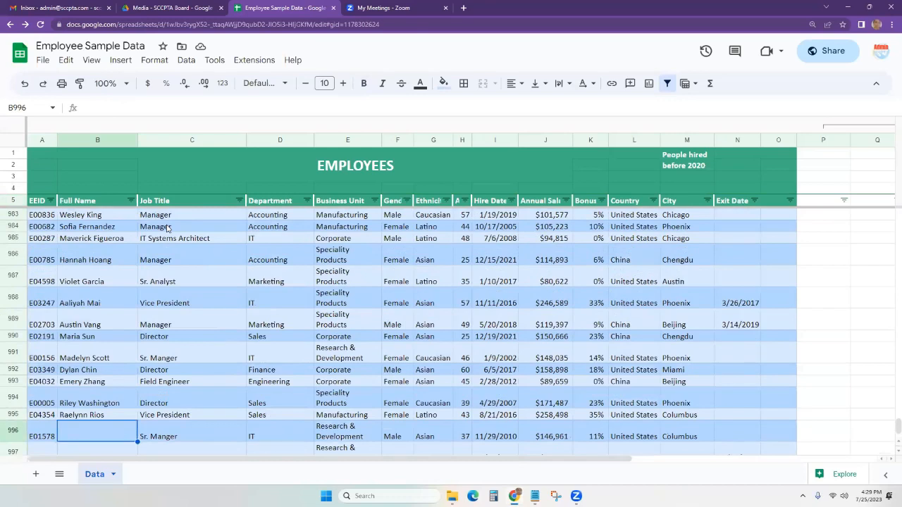
pyautogui.press('Down')
pyautogui.press('Up')
pyautogui.press('Down')
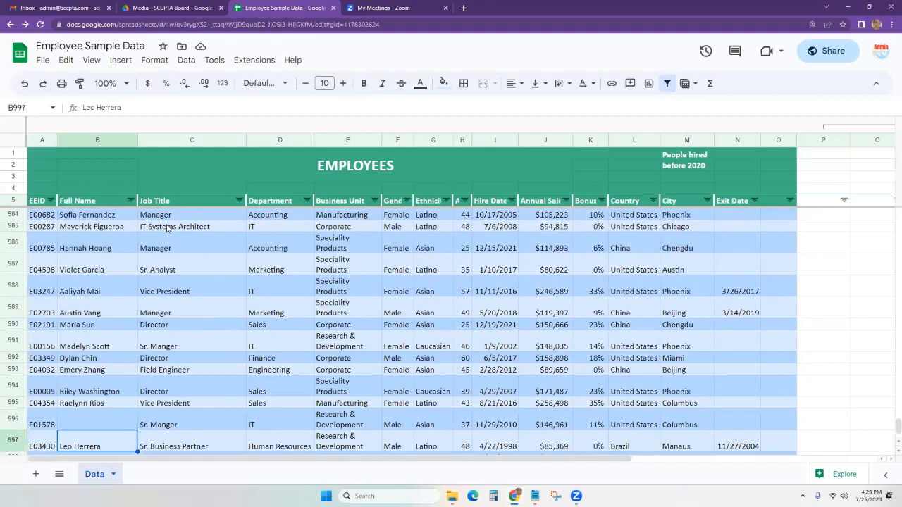
pyautogui.hotkey('ctrl', 'Down')
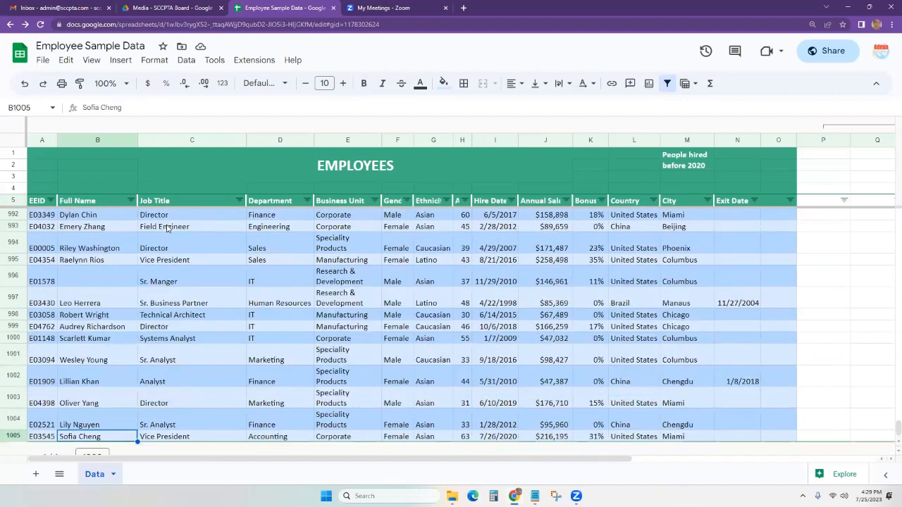
pyautogui.press('Up')
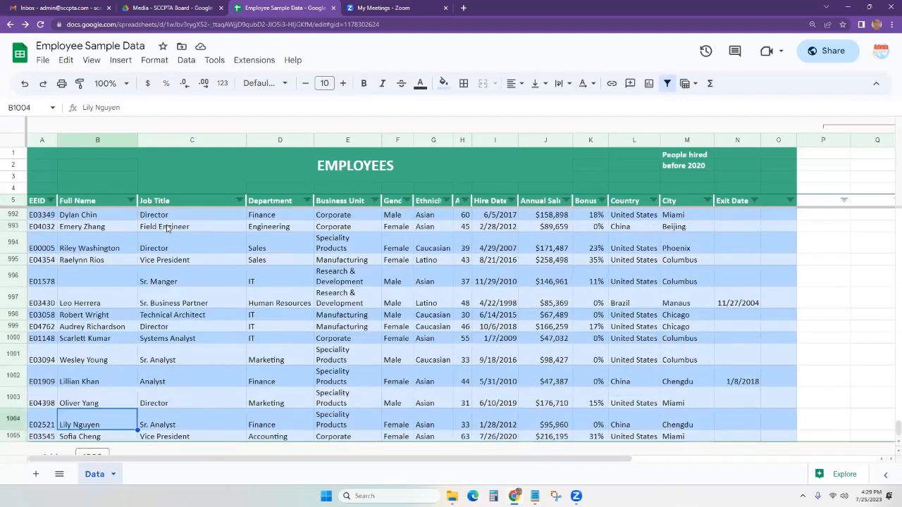
pyautogui.press('Up')
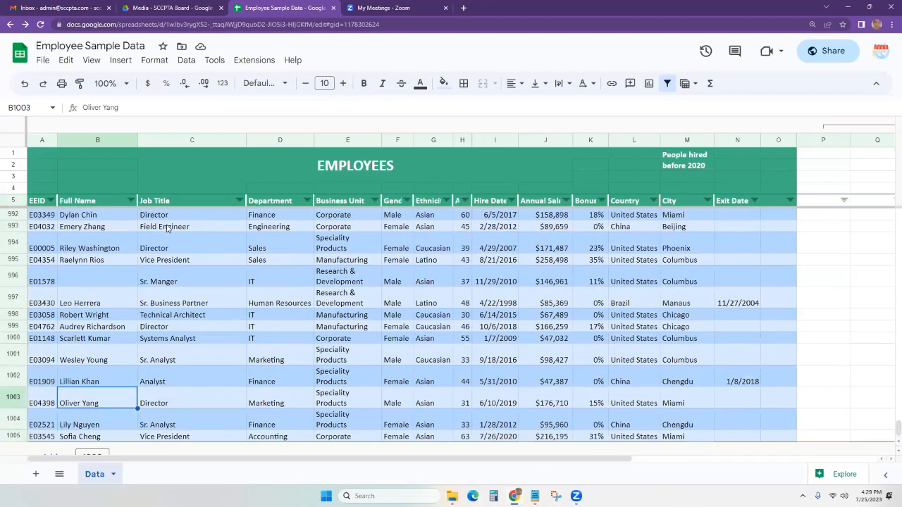
pyautogui.hotkey('ctrl', 'Right')
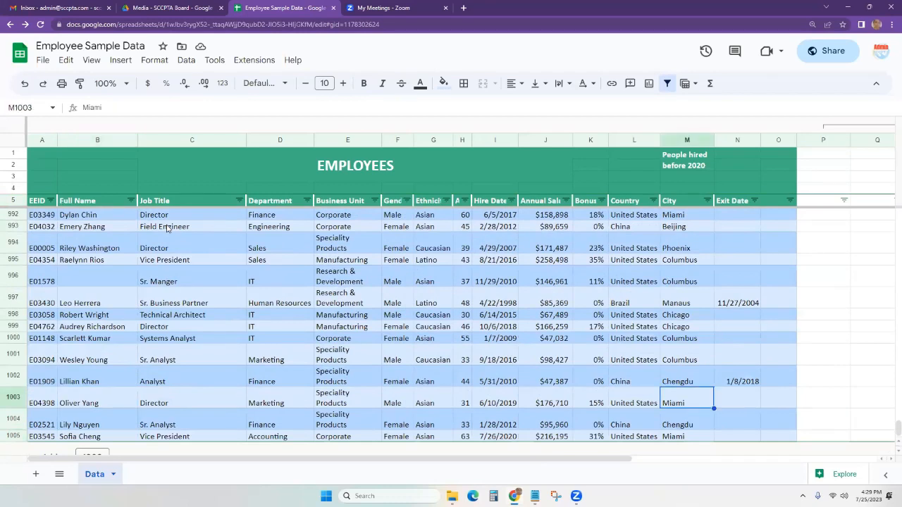
pyautogui.hotkey('ctrl', 'Right')
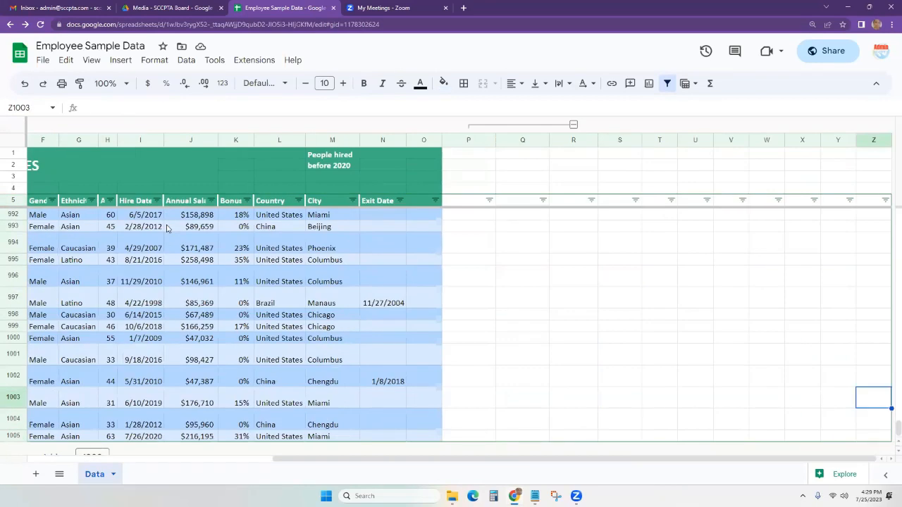
pyautogui.hotkey('ctrl', 'Left')
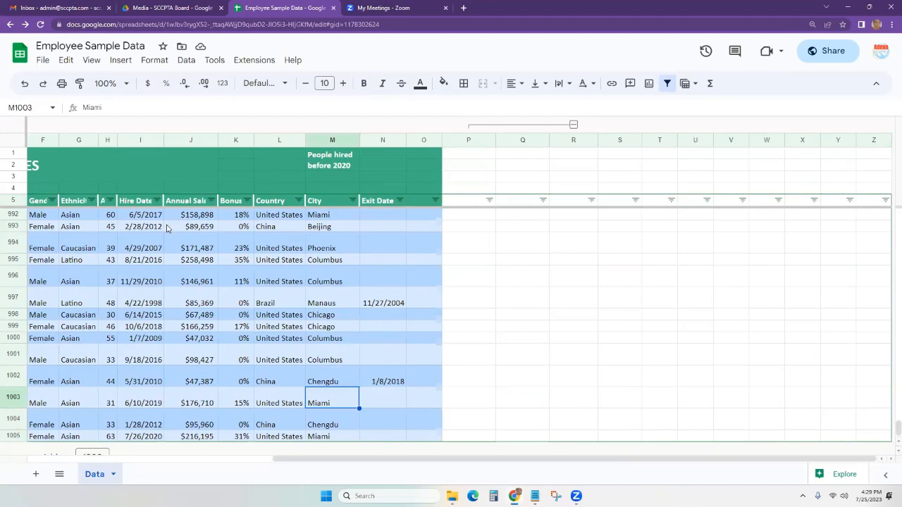
pyautogui.hotkey('ctrl', 'Left')
pyautogui.hotkey('ctrl', 'Up')
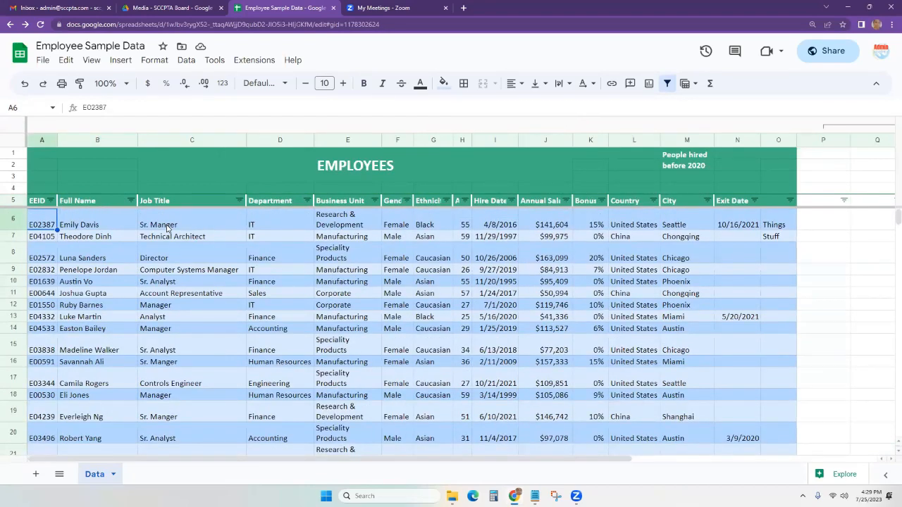
pyautogui.scroll(-15, 210, 292)
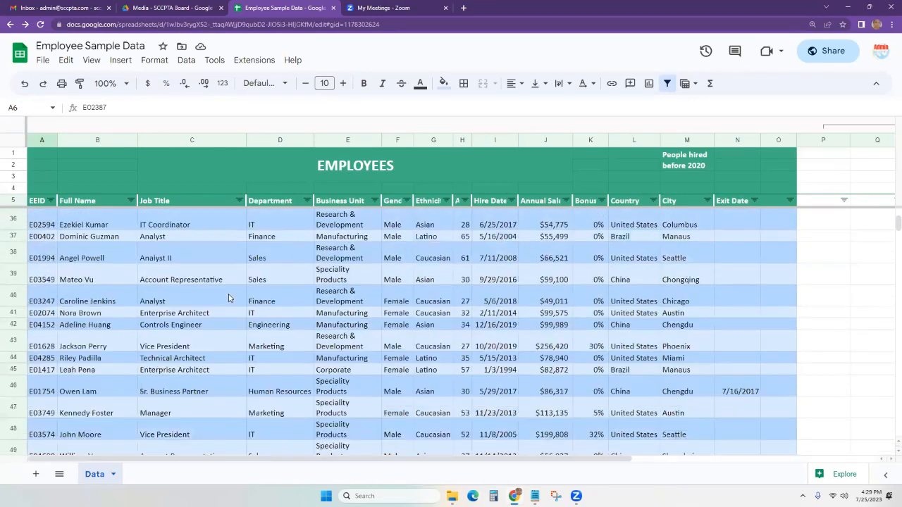
pyautogui.click(106, 265)
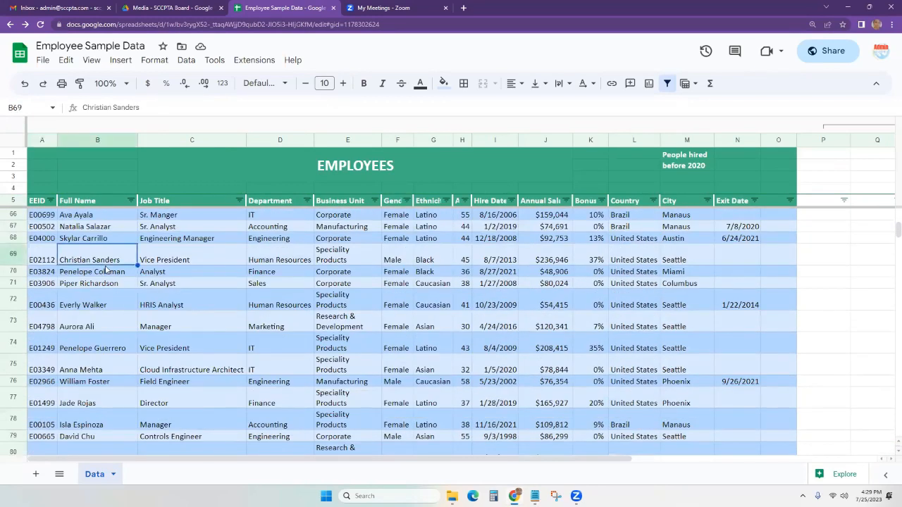
pyautogui.hotkey('ctrl', 'Down')
pyautogui.press('Down')
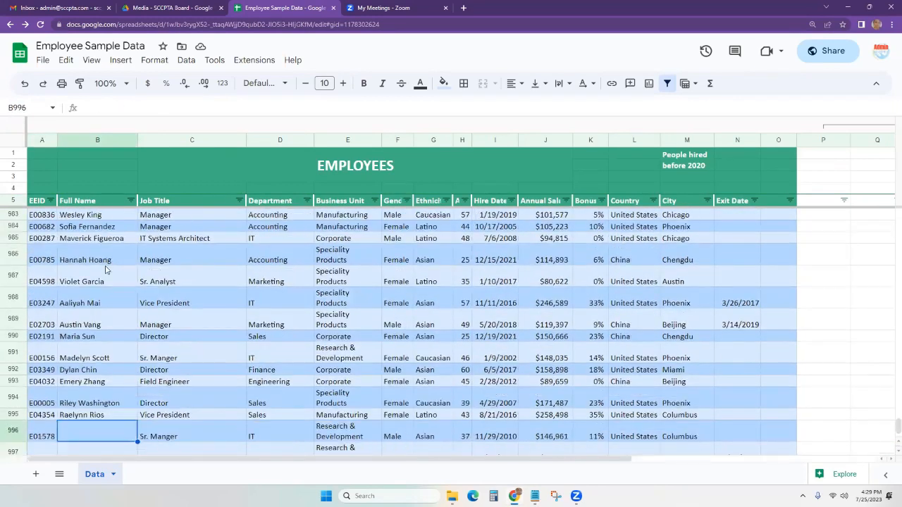
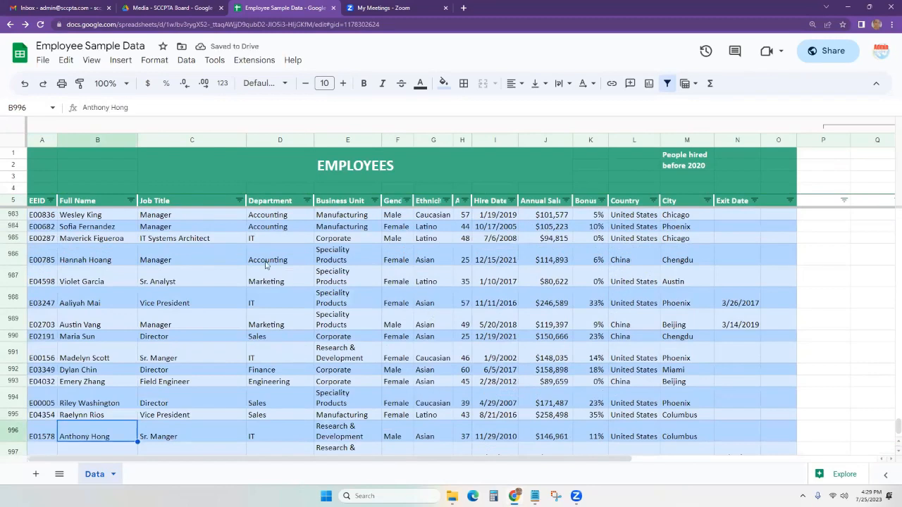
pyautogui.scroll(4, 243, 276)
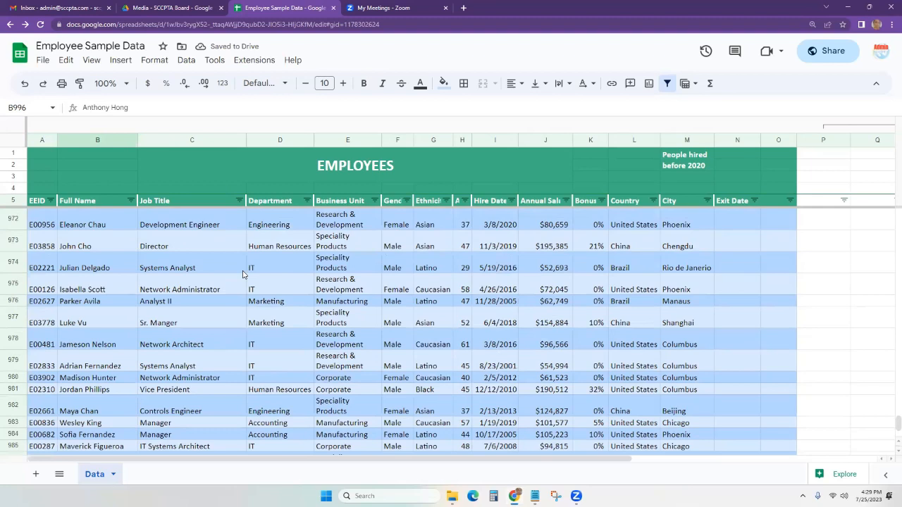
pyautogui.click(92, 61)
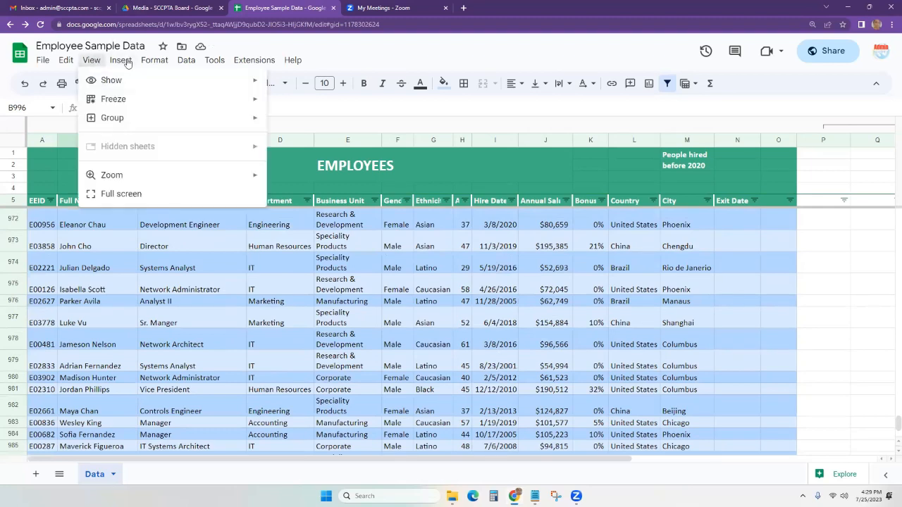
pyautogui.click(120, 60)
pyautogui.moveTo(152, 127)
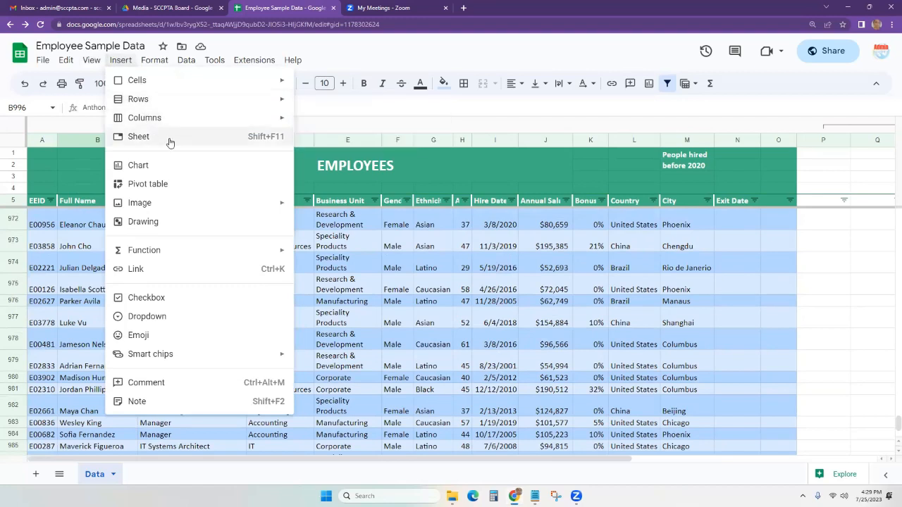
pyautogui.click(374, 405)
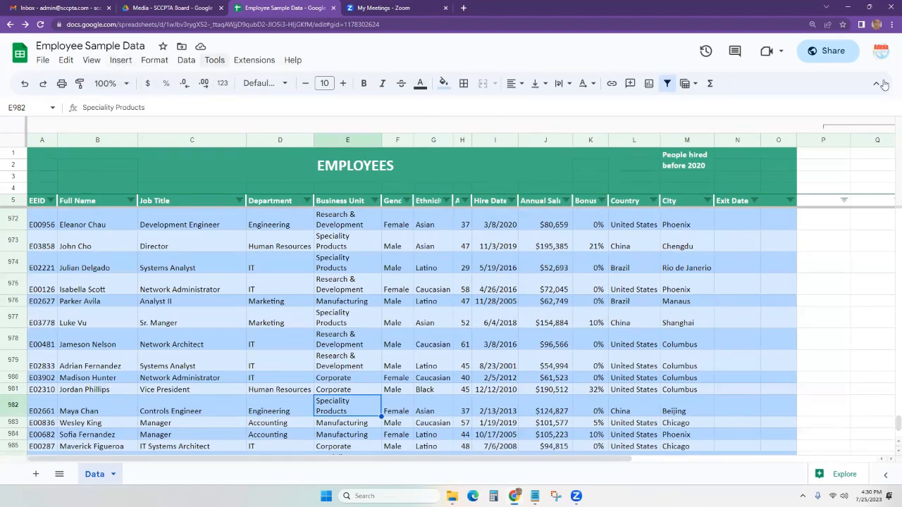
pyautogui.click(121, 60)
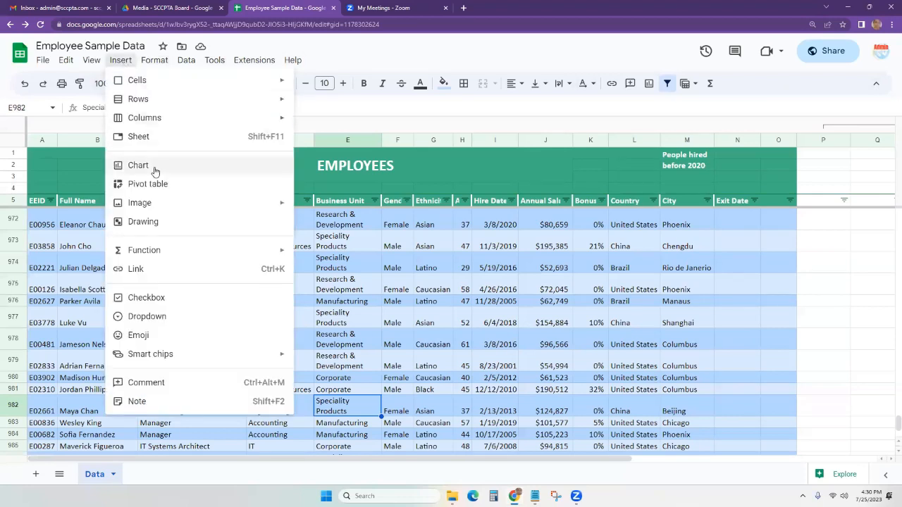
pyautogui.click(556, 326)
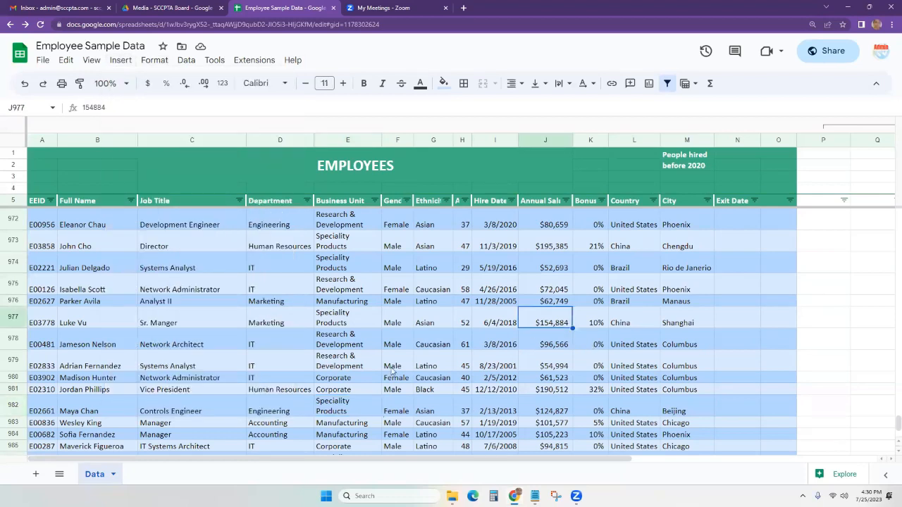
pyautogui.scroll(-1, 393, 372)
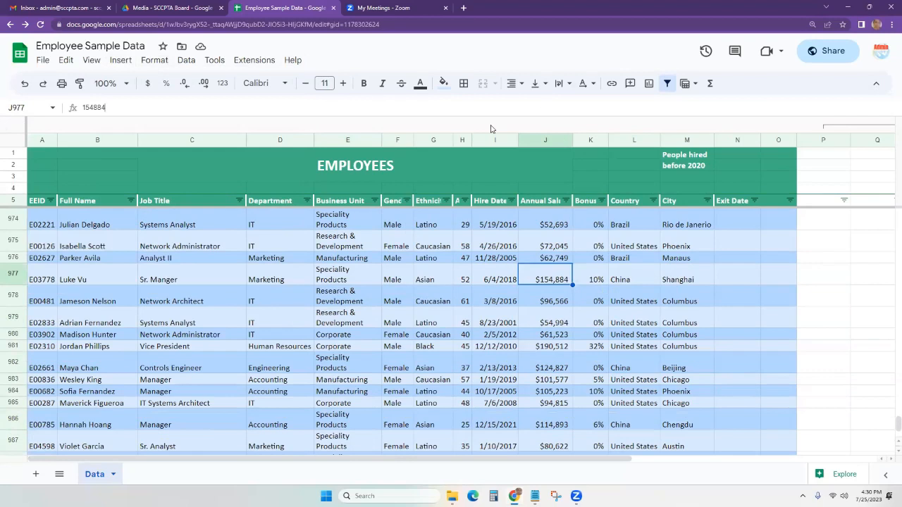
pyautogui.press('F2')
pyautogui.hotkey('ctrl', '+')
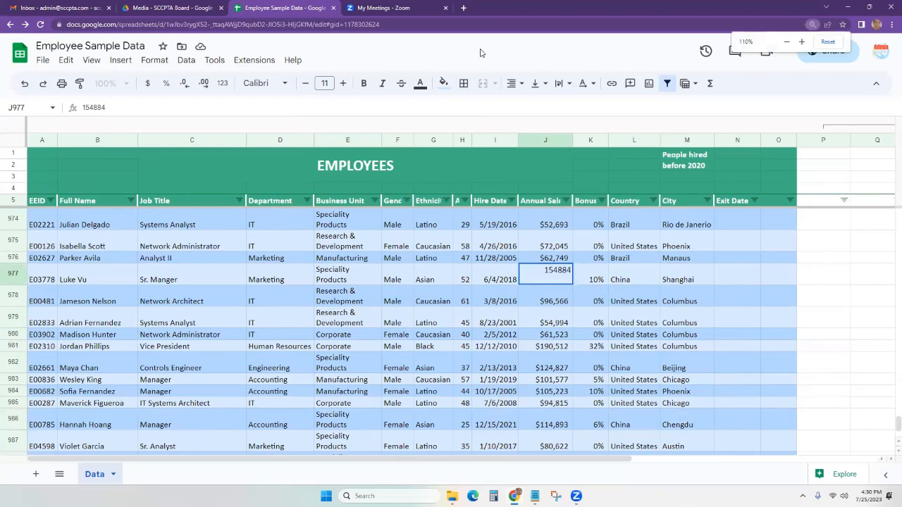
pyautogui.hotkey('ctrl', '-')
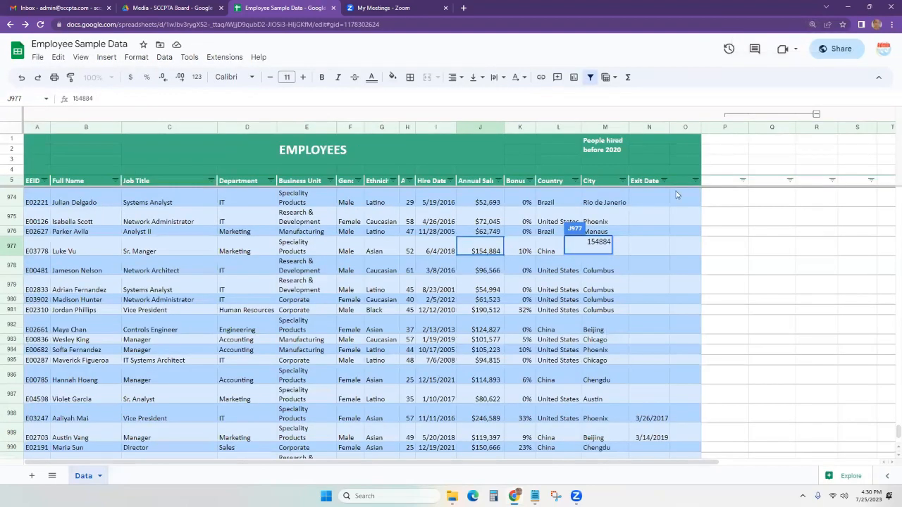
pyautogui.click(496, 289)
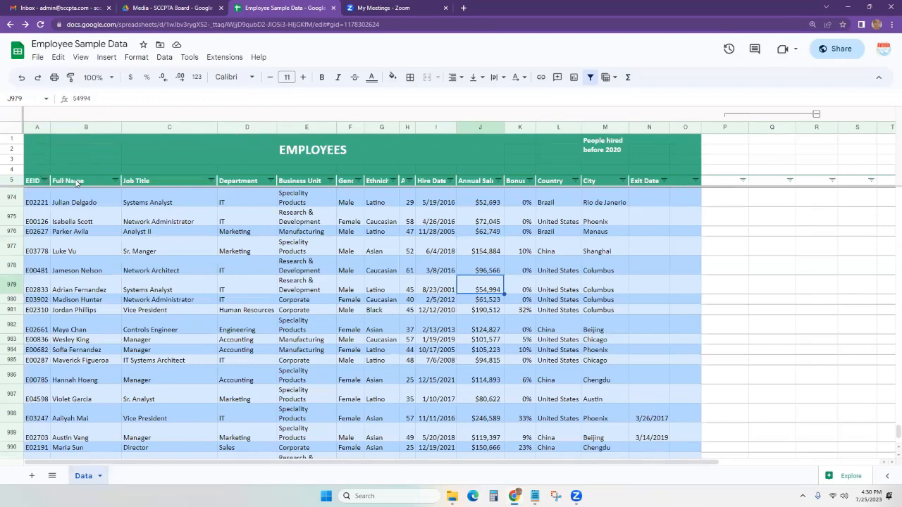
pyautogui.moveTo(86, 184); pyautogui.dragTo(531, 304)
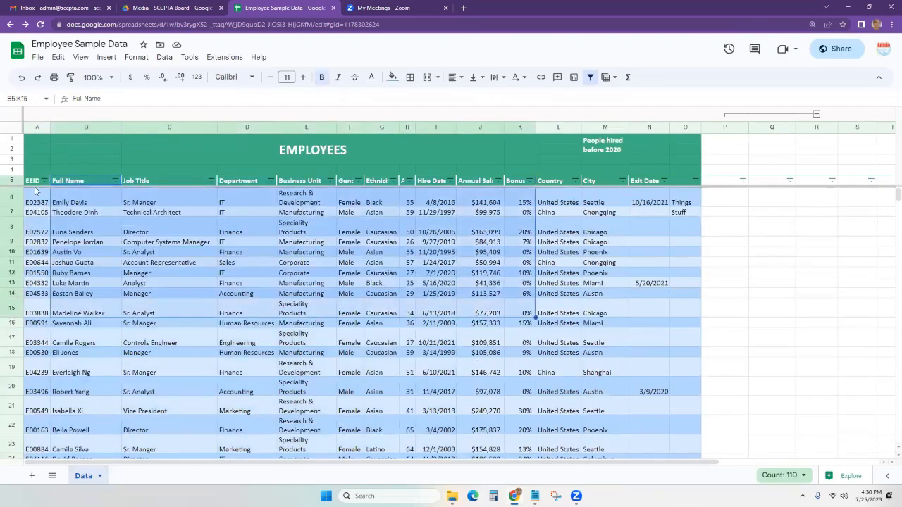
pyautogui.click(86, 212)
pyautogui.moveTo(35, 182); pyautogui.dragTo(588, 324)
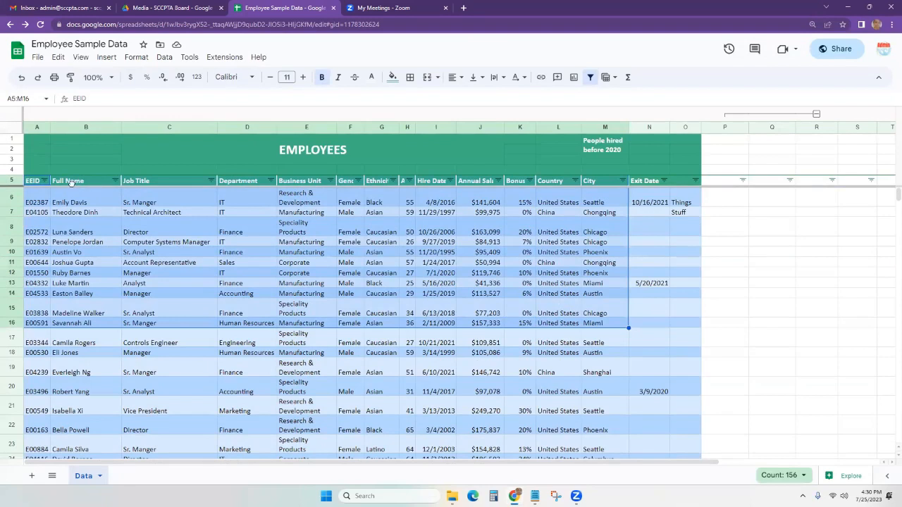
pyautogui.click(35, 183)
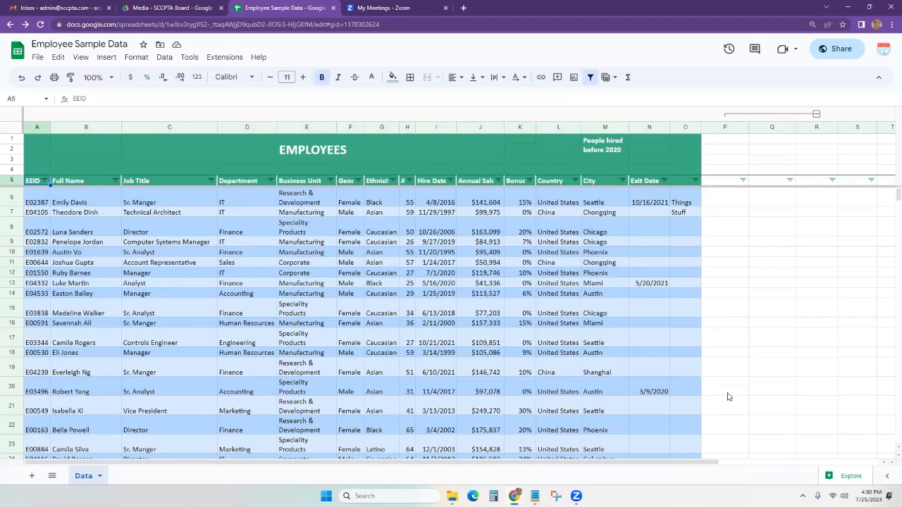
# Try extending selections across the table, then the whole sheet and title rows 1–4.
pyautogui.hotkey('shift', 'Down')
pyautogui.hotkey('shift', 'Down')
pyautogui.hotkey('shift', 'Down')
pyautogui.hotkey('shift', 'Down')
pyautogui.hotkey('shift', 'Down')
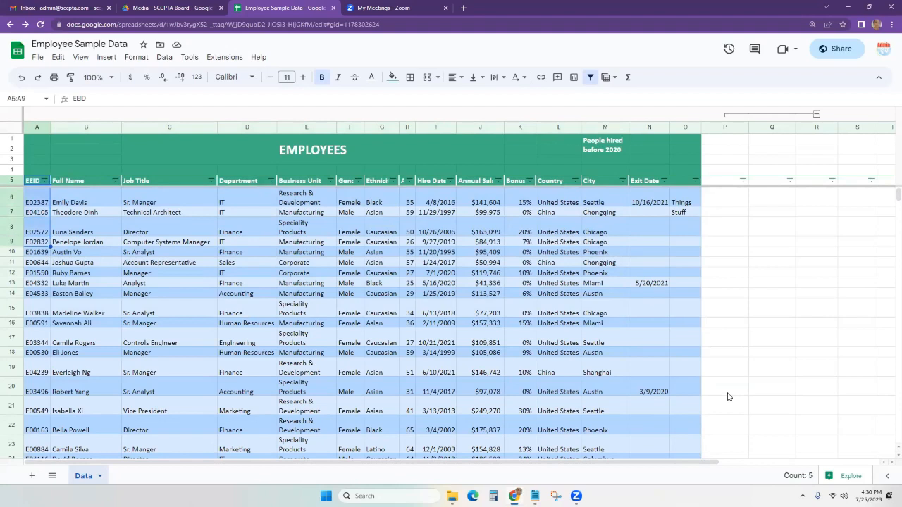
pyautogui.hotkey('shift', 'Right')
pyautogui.hotkey('shift', 'Right')
pyautogui.hotkey('shift', 'Right')
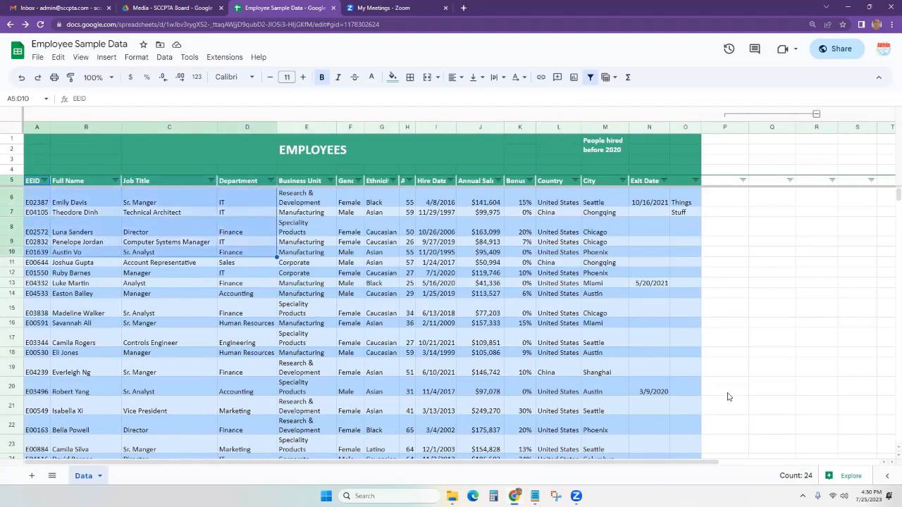
pyautogui.hotkey('shift', 'Right')
pyautogui.hotkey('shift', 'Right')
pyautogui.hotkey('shift', 'Right')
pyautogui.hotkey('shift', 'Right')
pyautogui.hotkey('shift', 'Right')
pyautogui.hotkey('shift', 'Right')
pyautogui.hotkey('shift', 'Right')
pyautogui.hotkey('shift', 'Right')
pyautogui.hotkey('shift', 'Right')
pyautogui.hotkey('shift', 'Right')
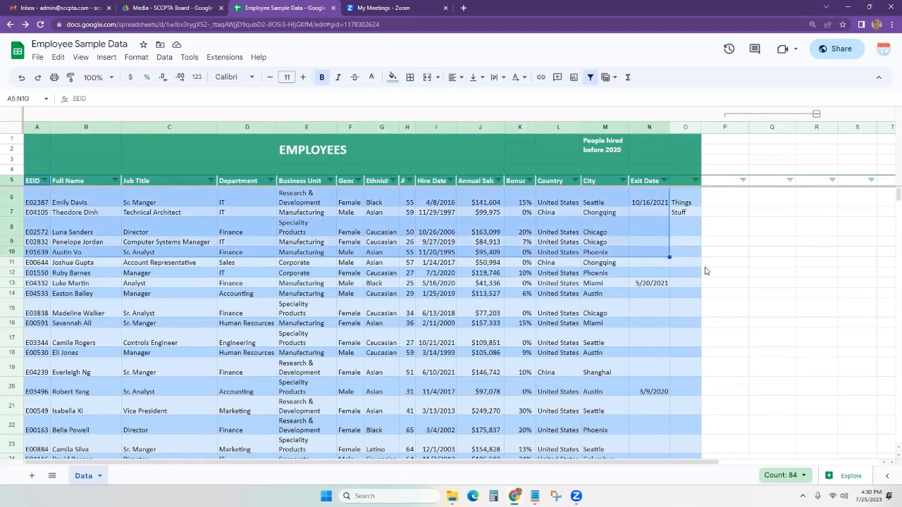
pyautogui.hotkey('shift', 'Right')
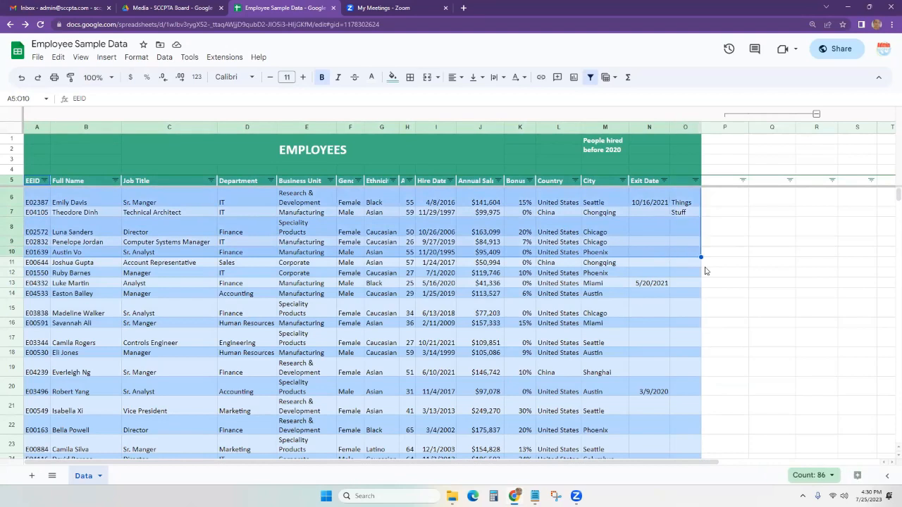
pyautogui.hotkey('ctrl', 'shift', 'Down')
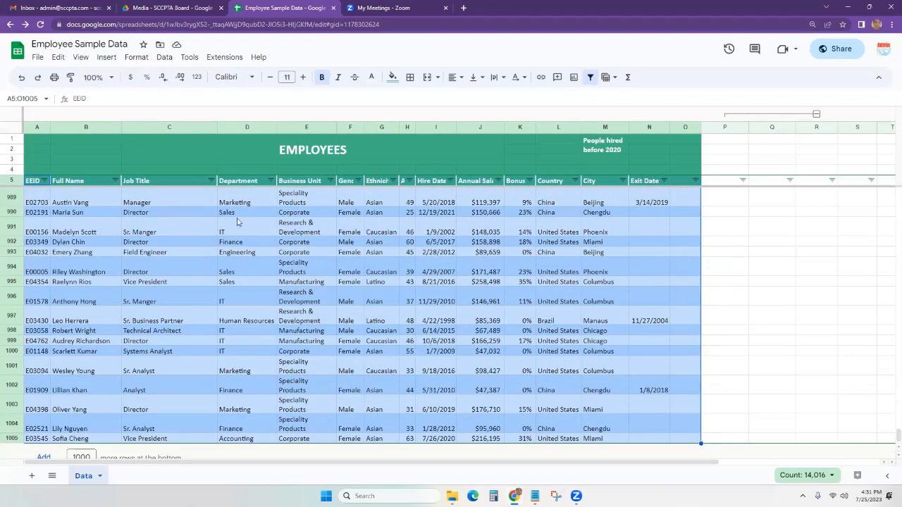
pyautogui.click(169, 252)
pyautogui.click(12, 131)
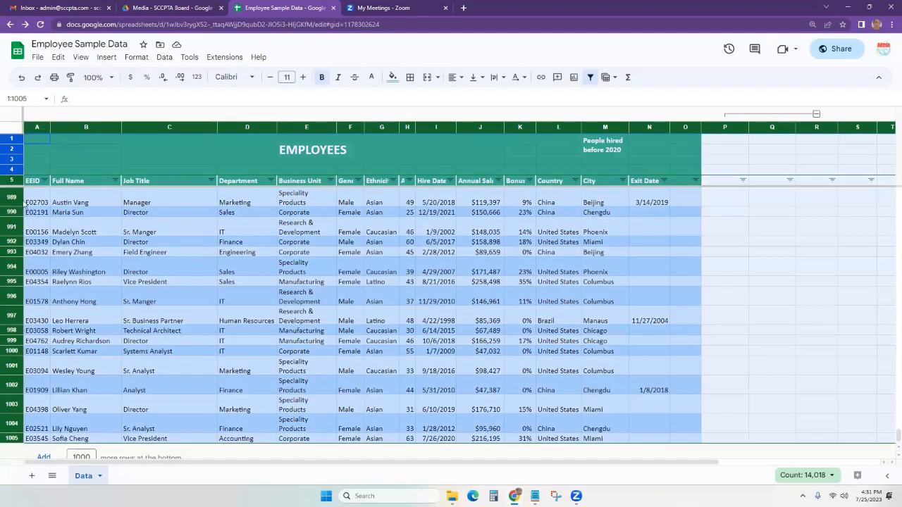
pyautogui.click(83, 254)
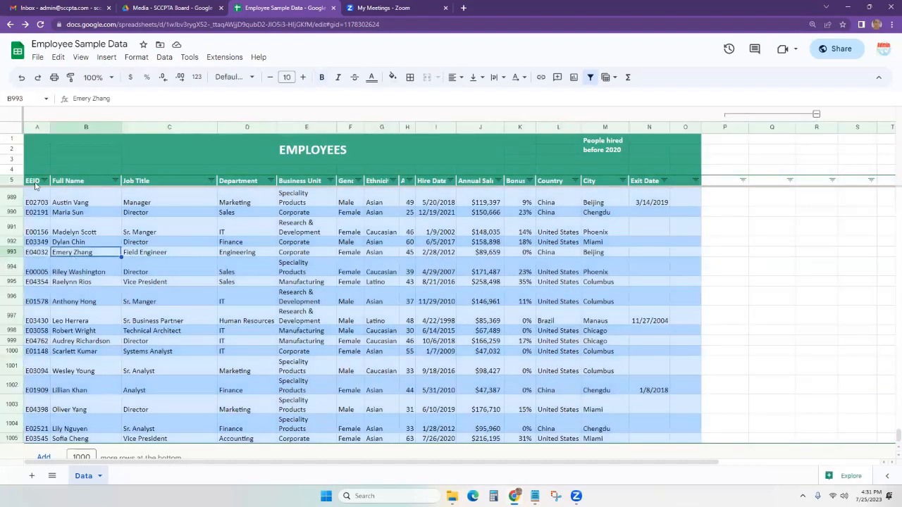
pyautogui.moveTo(12, 139); pyautogui.dragTo(11, 171)
pyautogui.click(113, 235)
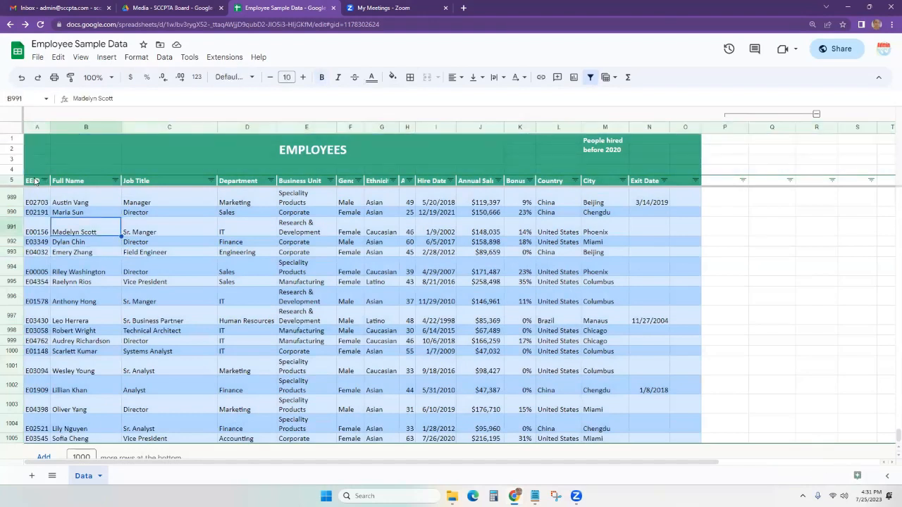
# Select the EMPLOYEES table A5:O1005 and open the Insert menu.
pyautogui.click(36, 181)
pyautogui.hotkey('ctrl', 'shift', 'Down')
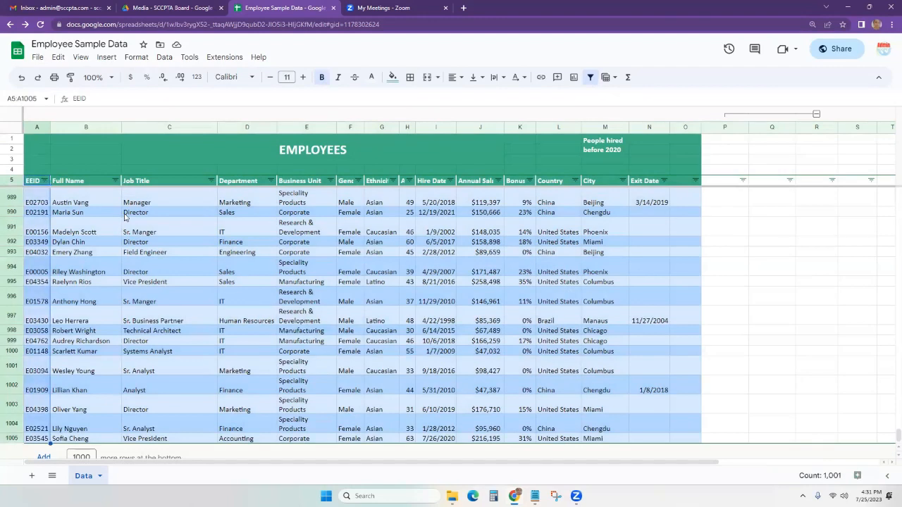
pyautogui.hotkey('ctrl', 'shift', 'Right')
pyautogui.hotkey('shift', 'Right')
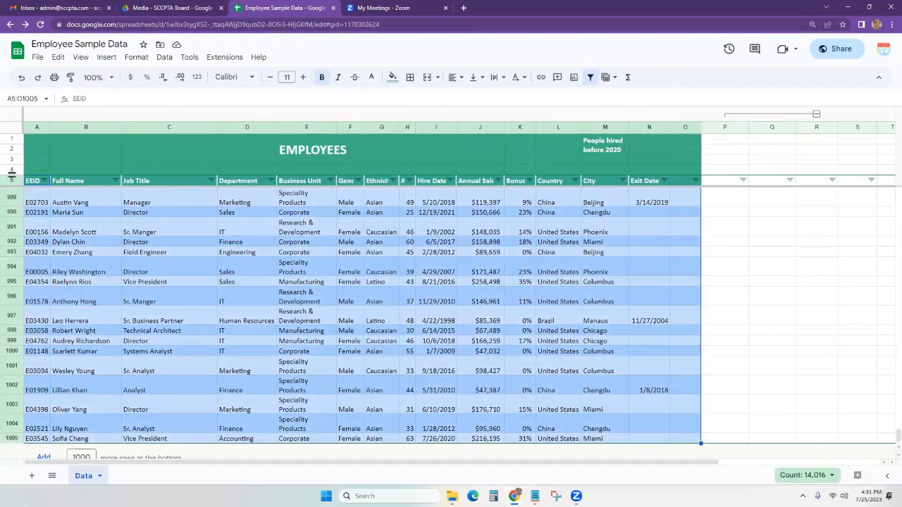
pyautogui.click(107, 57)
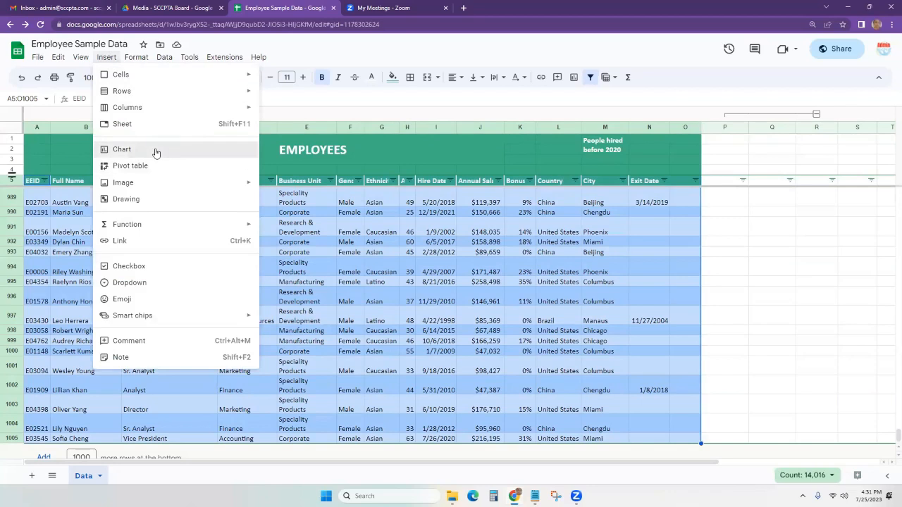
# Insert a chart from A5:O1005, keeping Column chart as the chart type.
pyautogui.press('Escape')
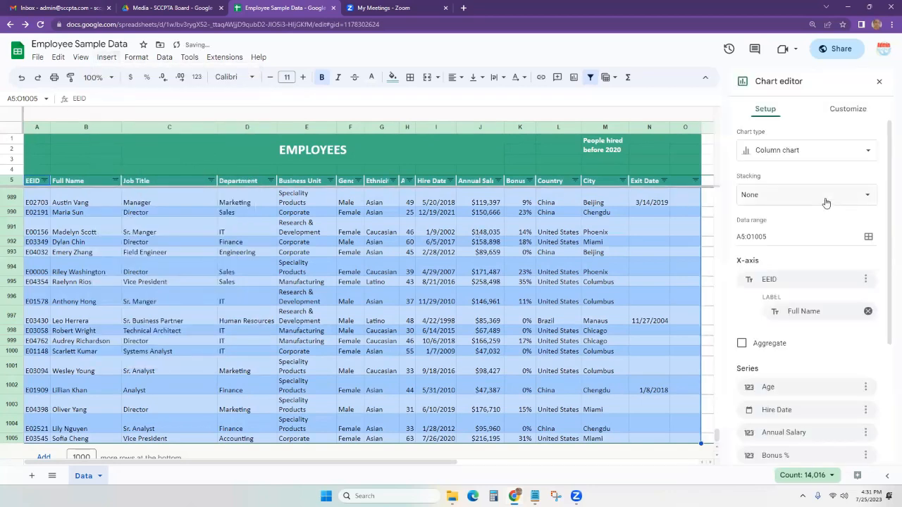
pyautogui.click(855, 148)
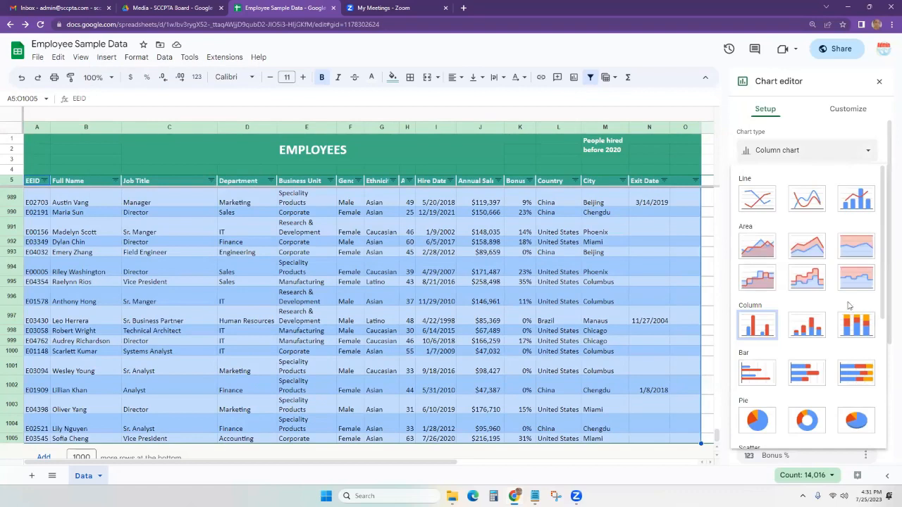
pyautogui.scroll(-2, 803, 384)
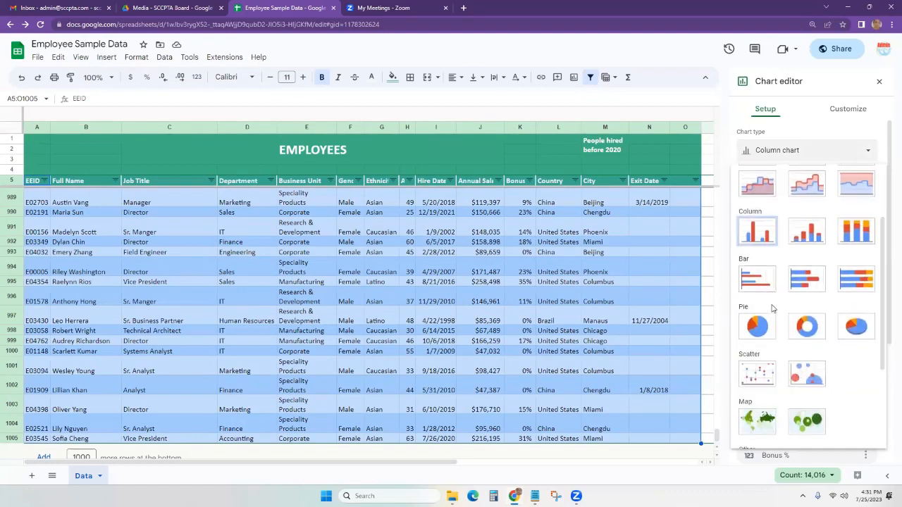
pyautogui.scroll(1, 773, 306)
pyautogui.click(755, 286)
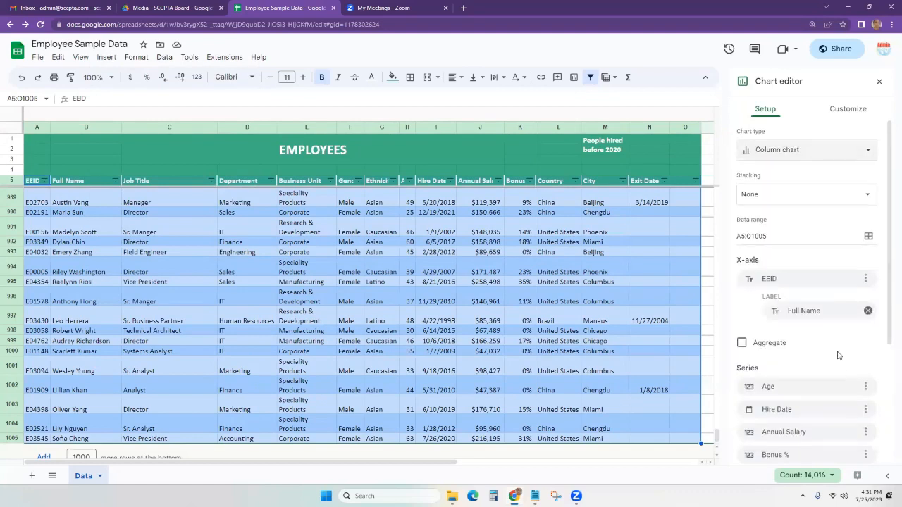
pyautogui.scroll(-1, 819, 305)
pyautogui.scroll(-1, 820, 309)
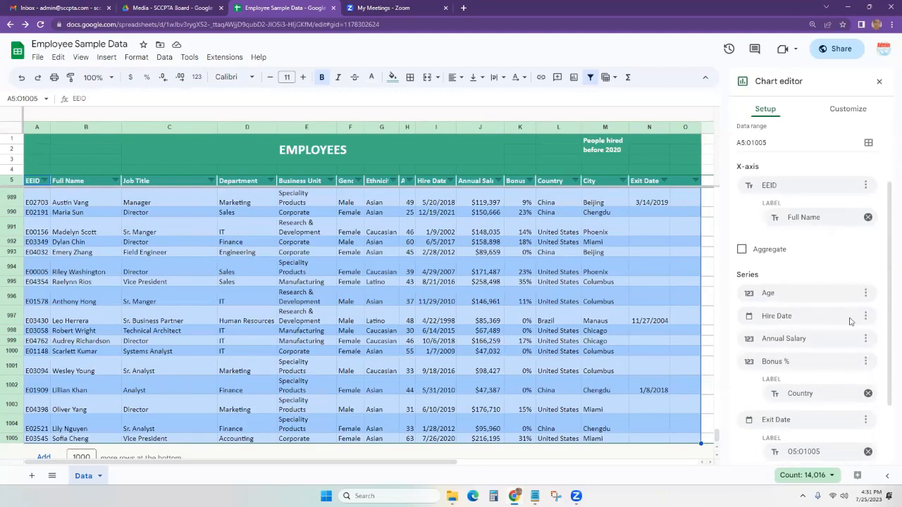
# Keep Annual Salary and Bonus % in the chart, deleting the Exit Date, Hire Date and Age series.
pyautogui.click(816, 331)
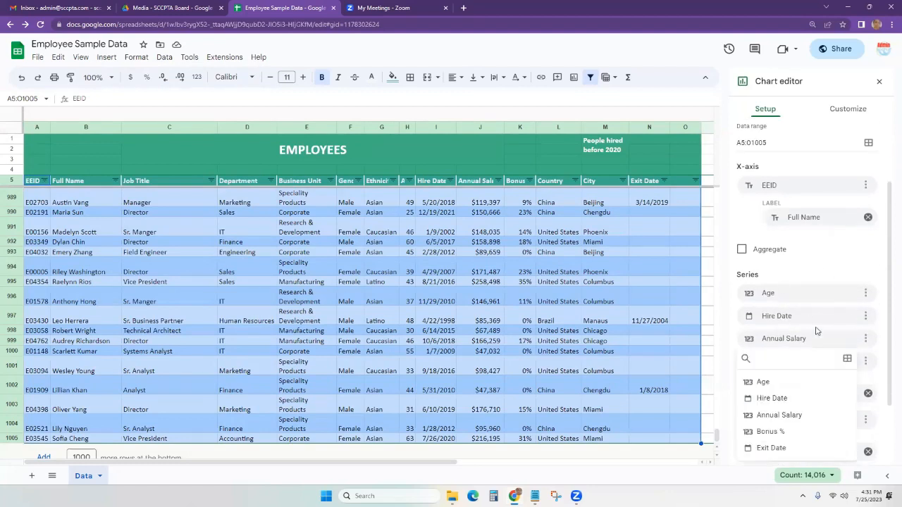
pyautogui.click(797, 416)
pyautogui.scroll(-2, 867, 380)
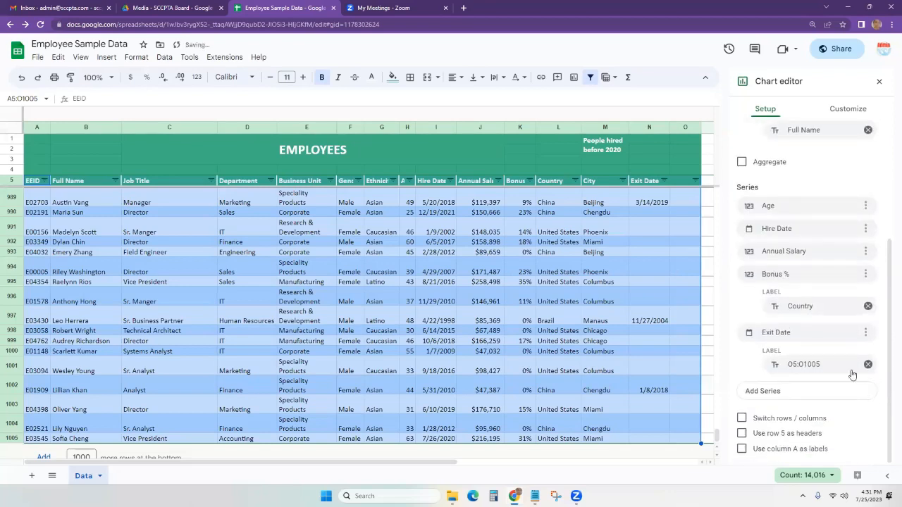
pyautogui.click(868, 307)
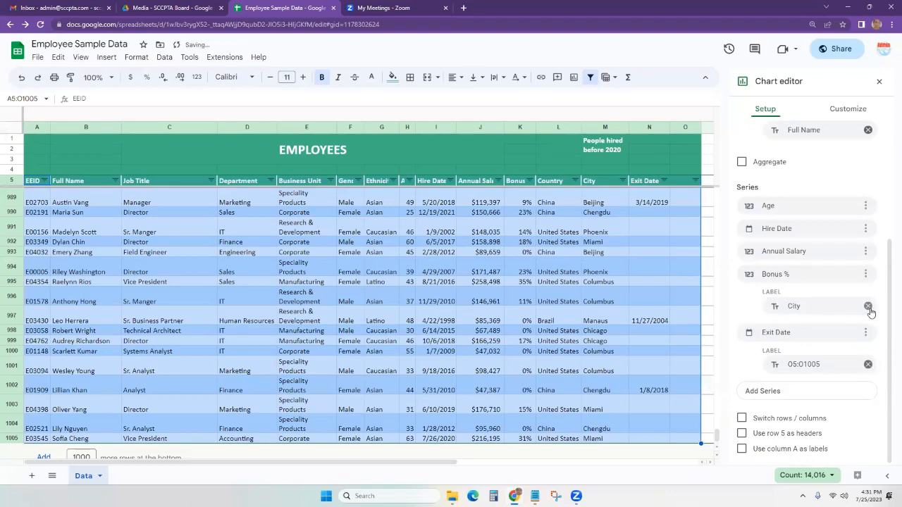
pyautogui.click(868, 367)
pyautogui.click(868, 343)
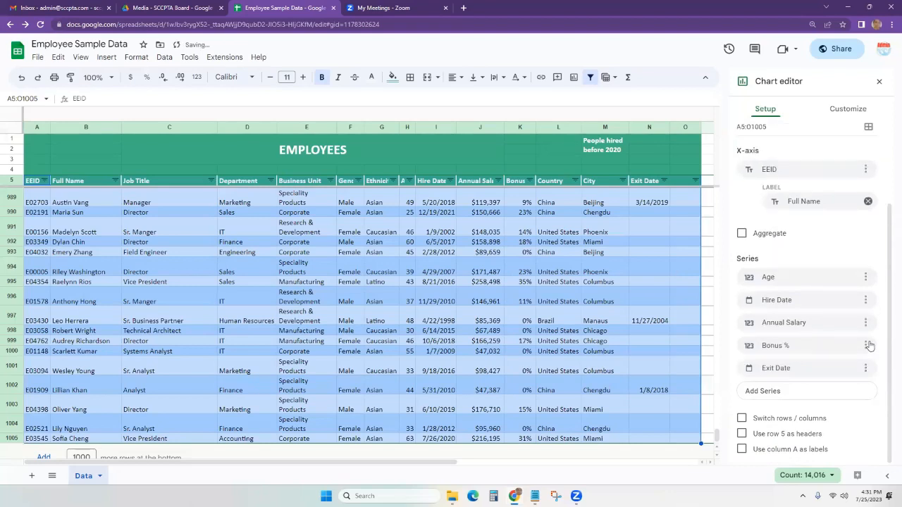
pyautogui.click(866, 367)
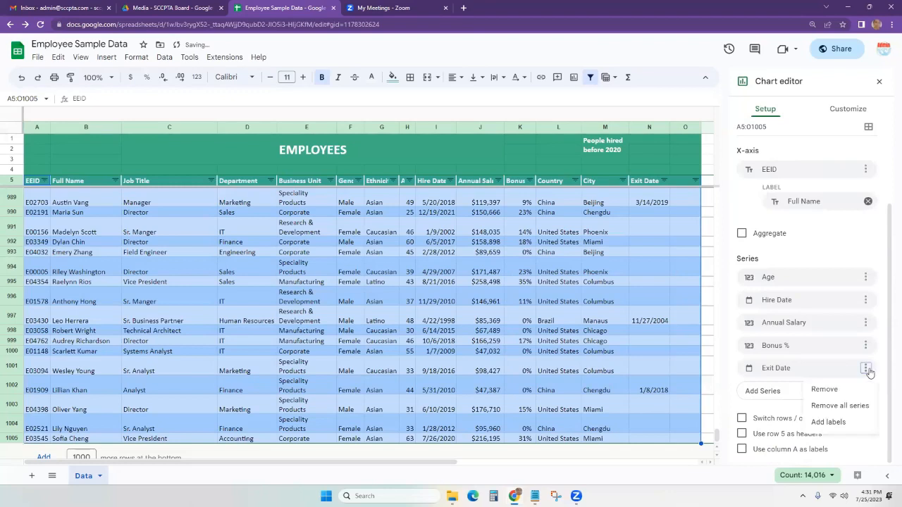
pyautogui.click(834, 392)
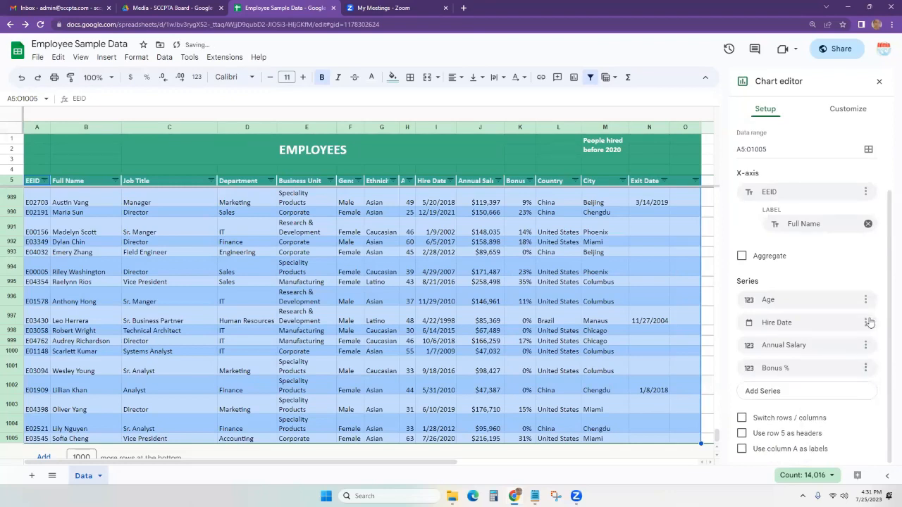
pyautogui.click(867, 322)
pyautogui.click(852, 339)
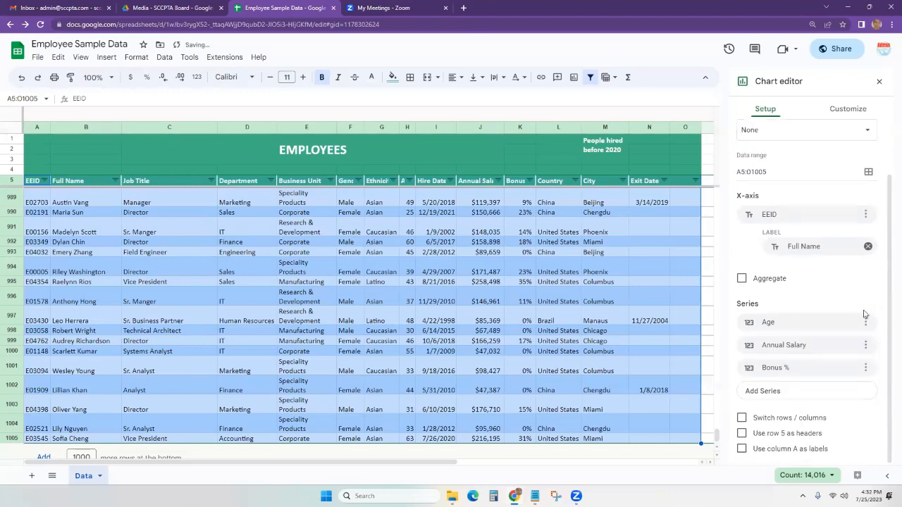
pyautogui.click(865, 322)
pyautogui.click(838, 345)
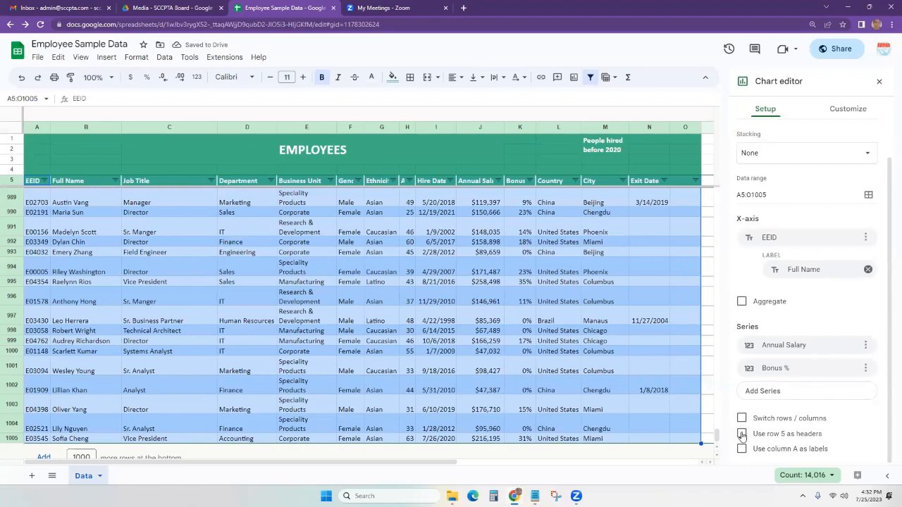
# Toggle 'Use row 5 as headers' and Aggregate, ending with row 5 as headers and aggregation off.
pyautogui.click(742, 434)
pyautogui.scroll(2, 863, 345)
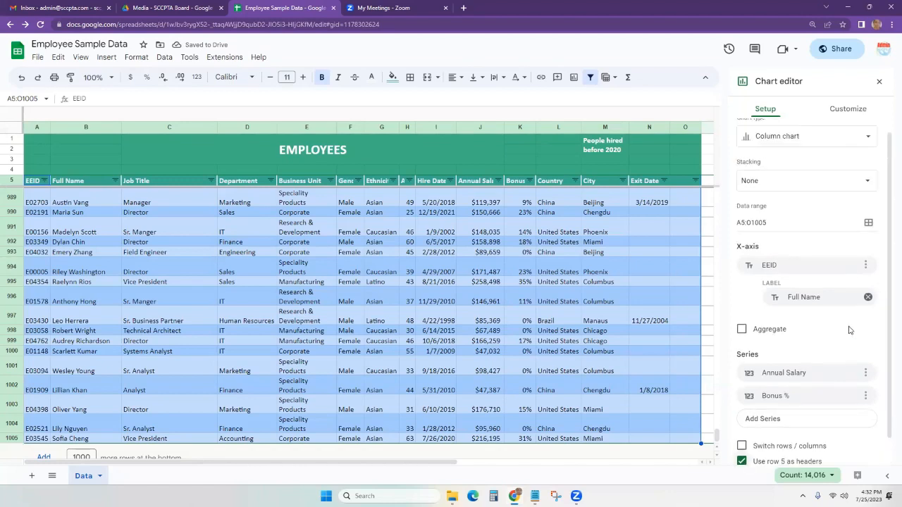
pyautogui.scroll(-1, 842, 236)
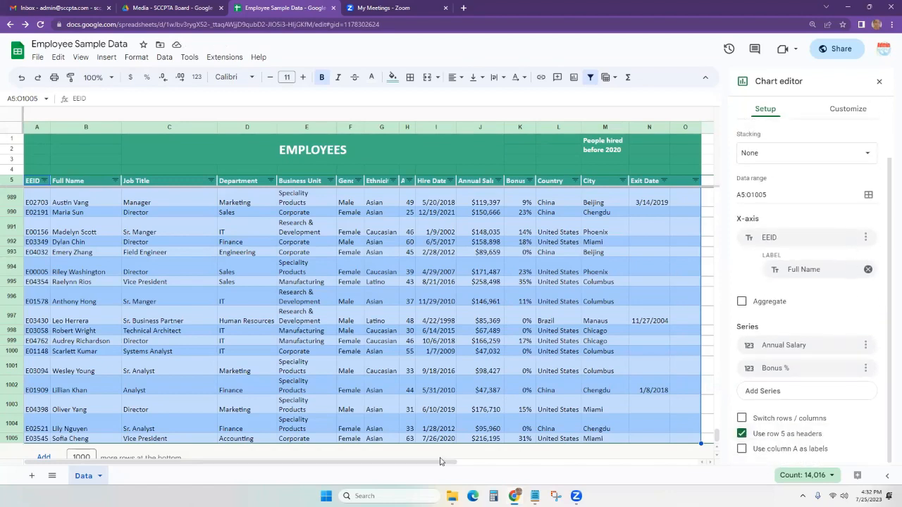
pyautogui.moveTo(439, 461); pyautogui.dragTo(651, 461)
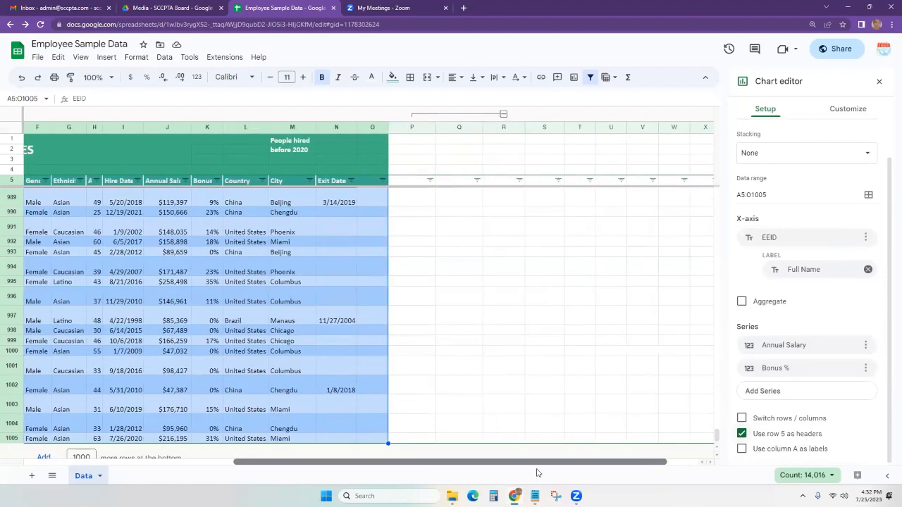
pyautogui.moveTo(536, 472); pyautogui.dragTo(375, 423)
pyautogui.scroll(-1, 369, 341)
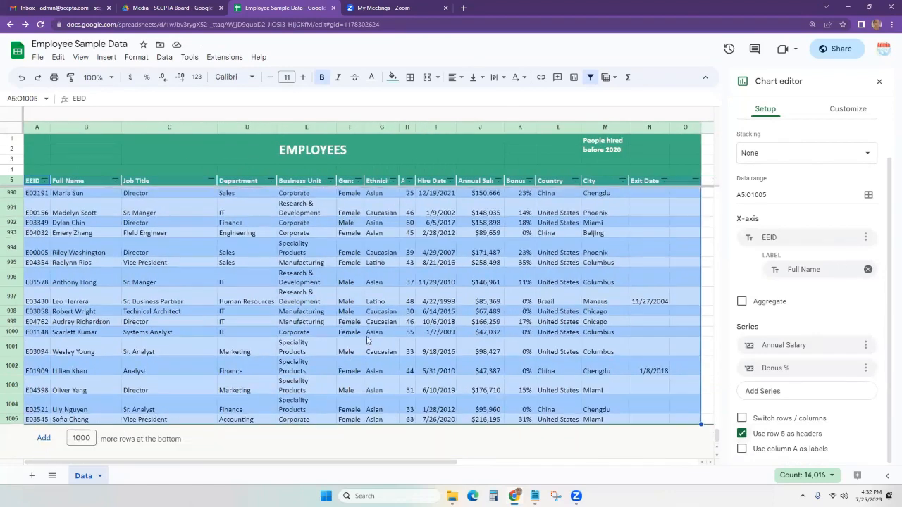
pyautogui.click(741, 433)
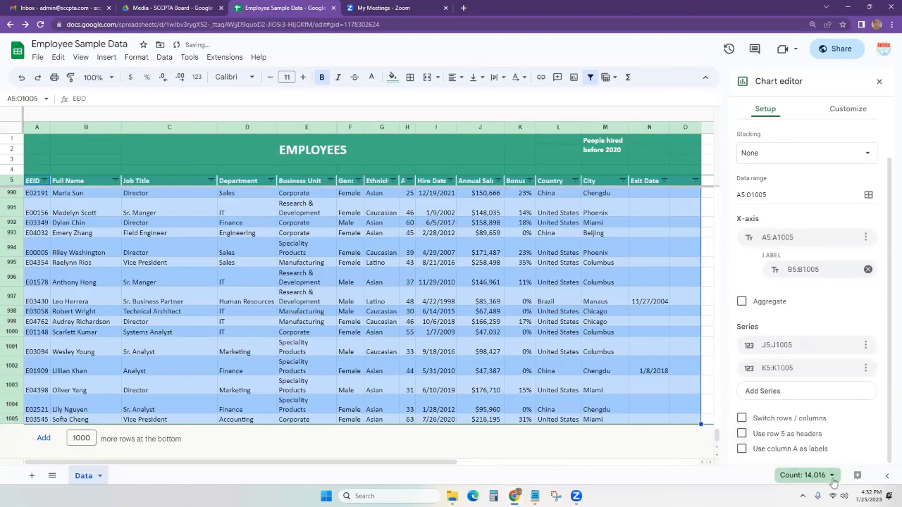
pyautogui.click(863, 434)
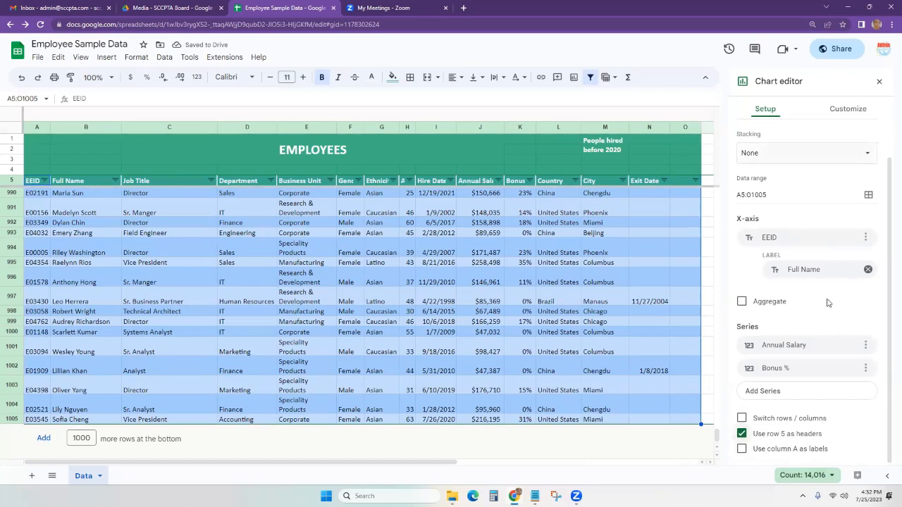
pyautogui.scroll(2, 830, 308)
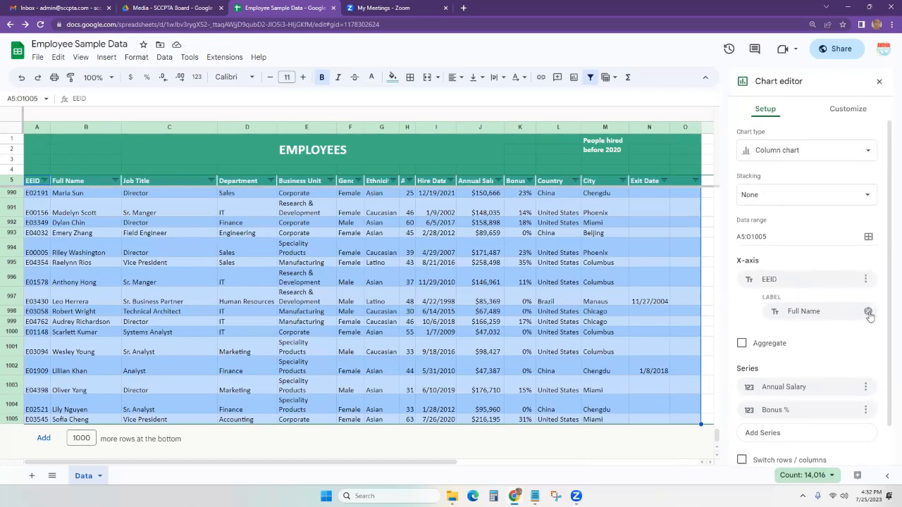
pyautogui.click(741, 343)
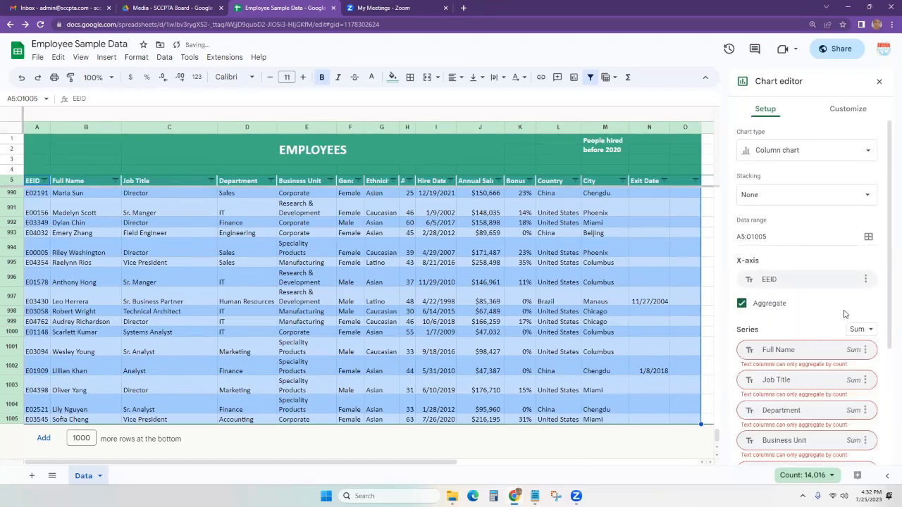
pyautogui.click(741, 303)
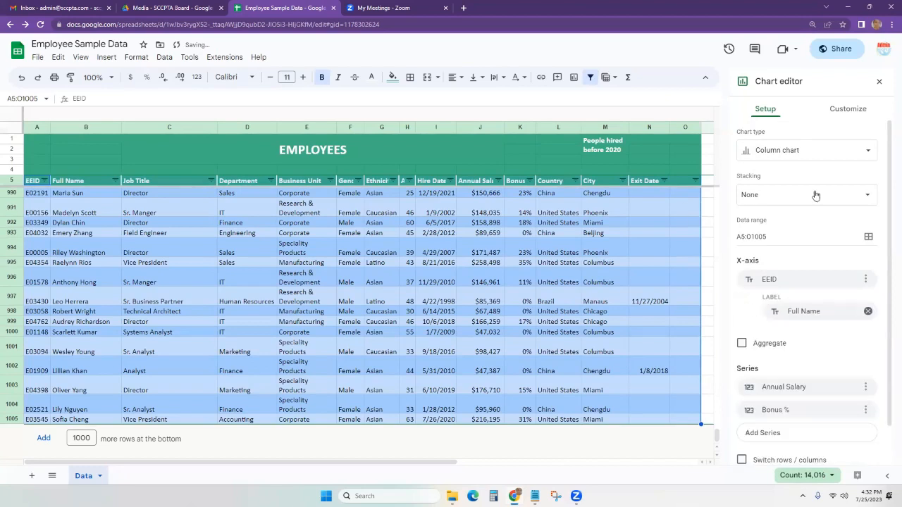
pyautogui.scroll(-2, 821, 214)
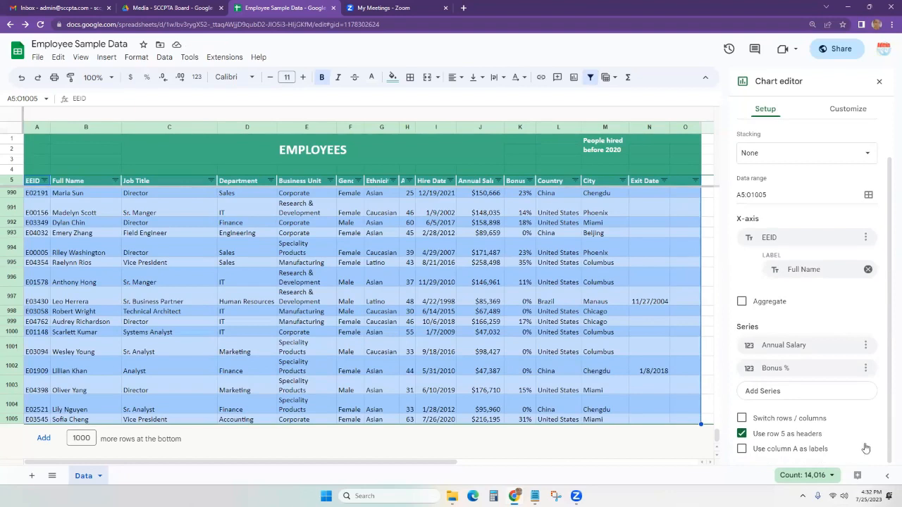
pyautogui.scroll(2, 840, 267)
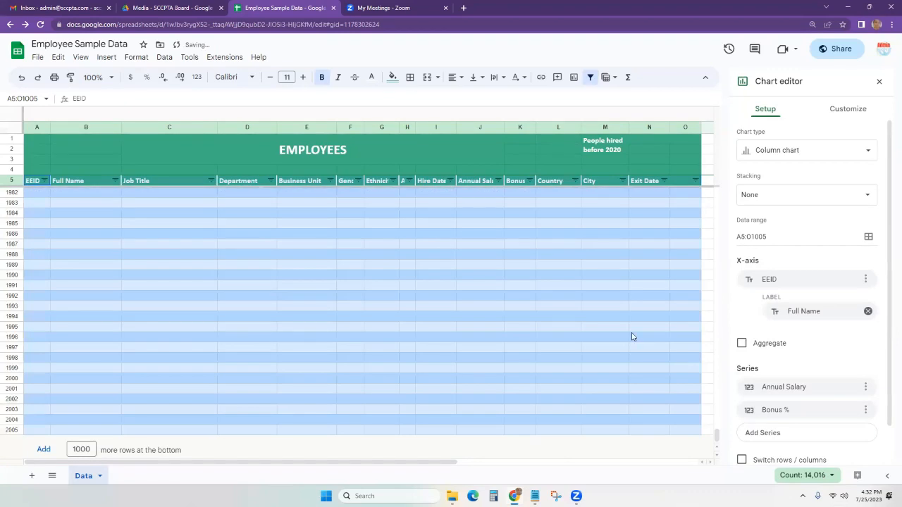
# Undo the 1000 added blank rows and return to the Data sheet.
pyautogui.hotkey('ctrl', 'z')
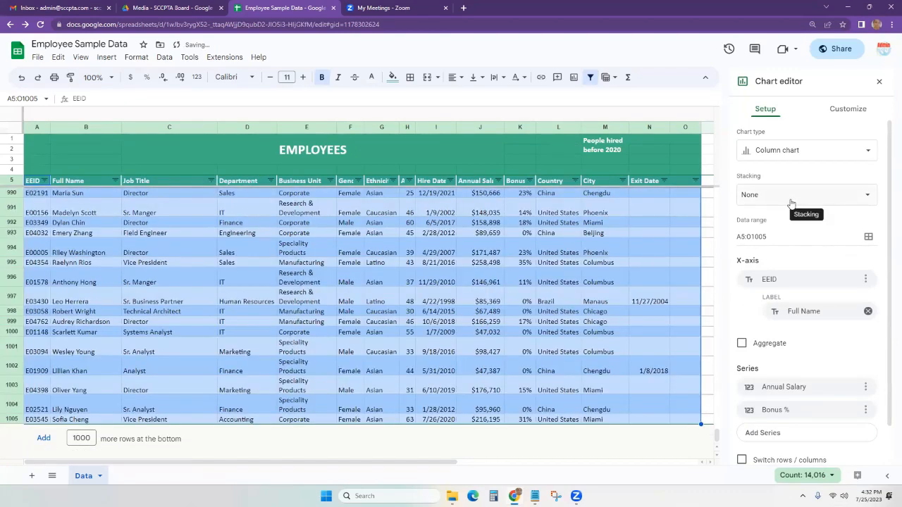
pyautogui.click(848, 110)
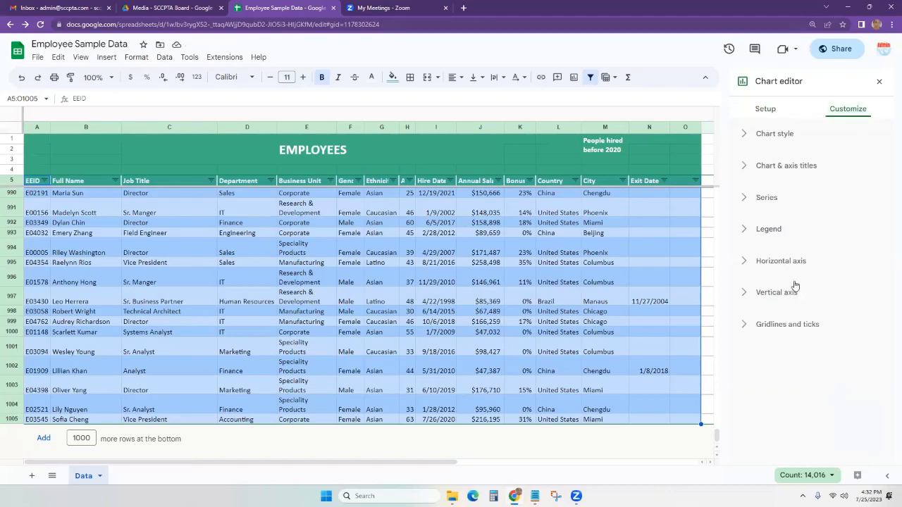
pyautogui.click(761, 110)
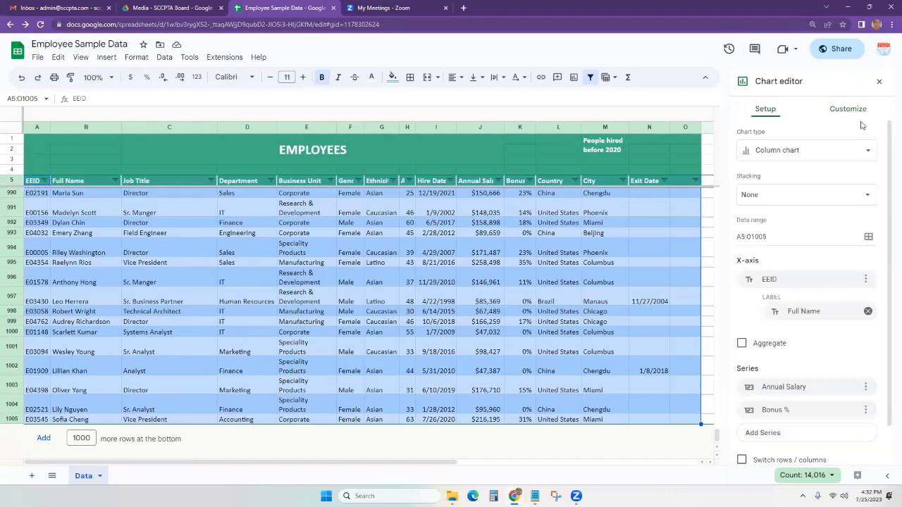
pyautogui.scroll(-2, 852, 454)
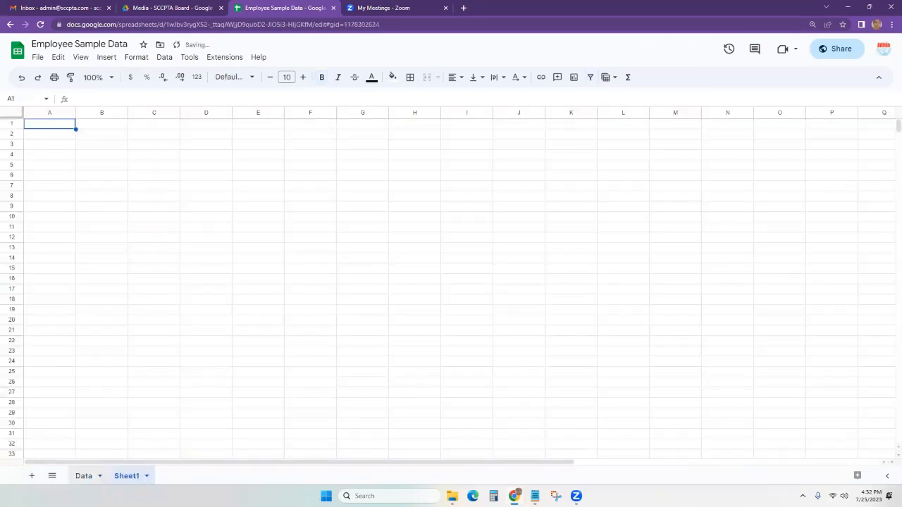
pyautogui.click(83, 476)
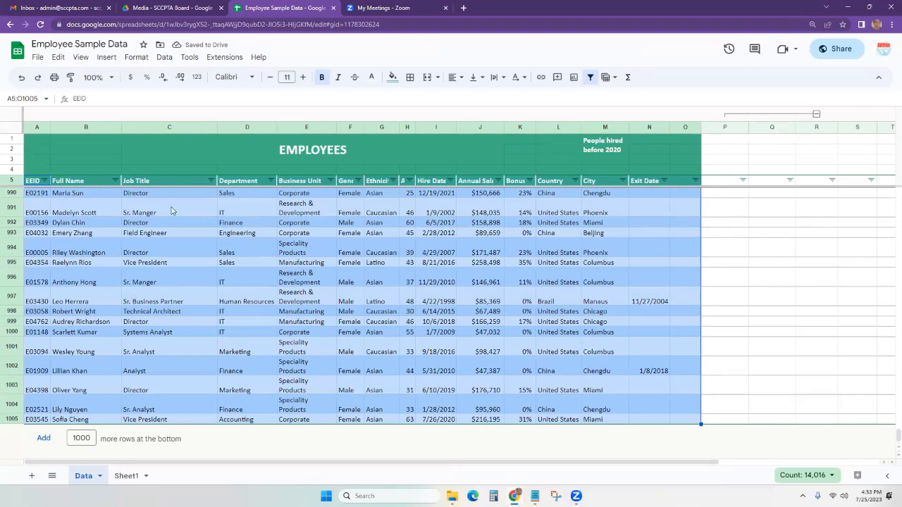
pyautogui.click(406, 251)
pyautogui.scroll(5, 156, 261)
pyautogui.scroll(2, 153, 98)
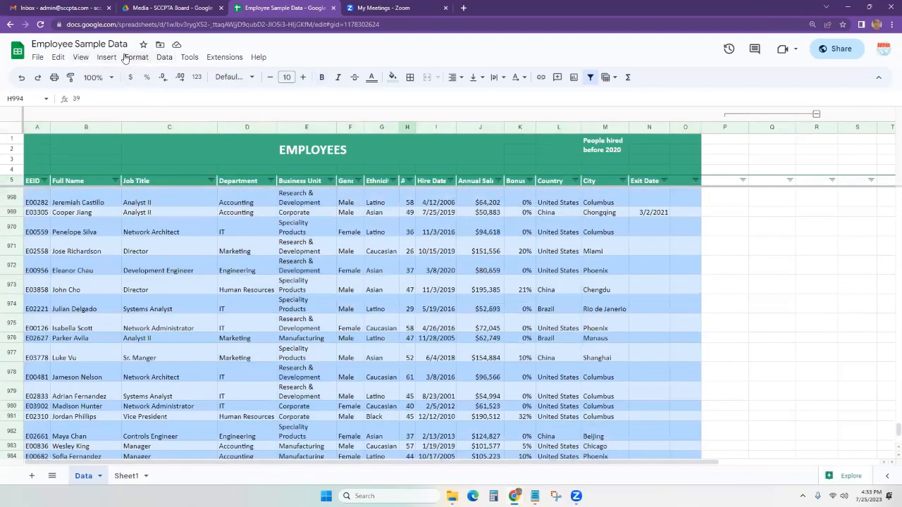
pyautogui.click(131, 61)
pyautogui.moveTo(107, 57)
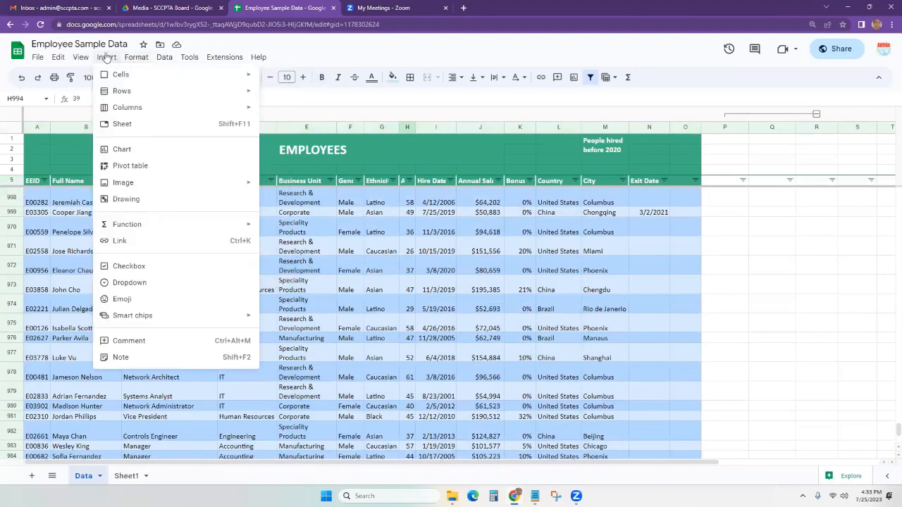
pyautogui.click(123, 149)
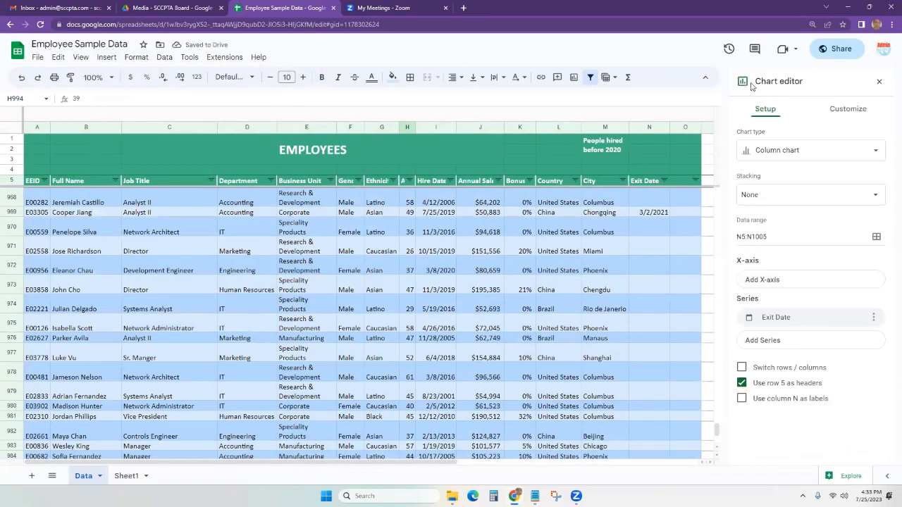
pyautogui.click(820, 238)
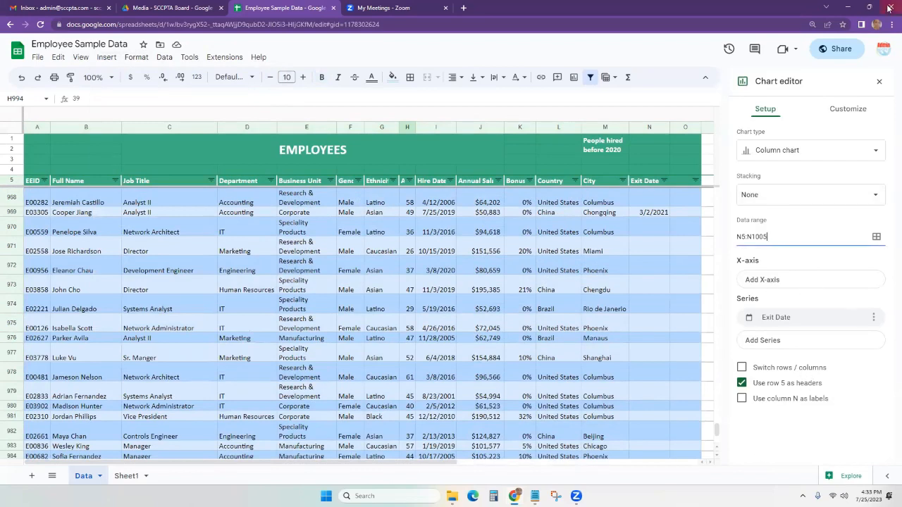
pyautogui.click(878, 81)
pyautogui.click(107, 58)
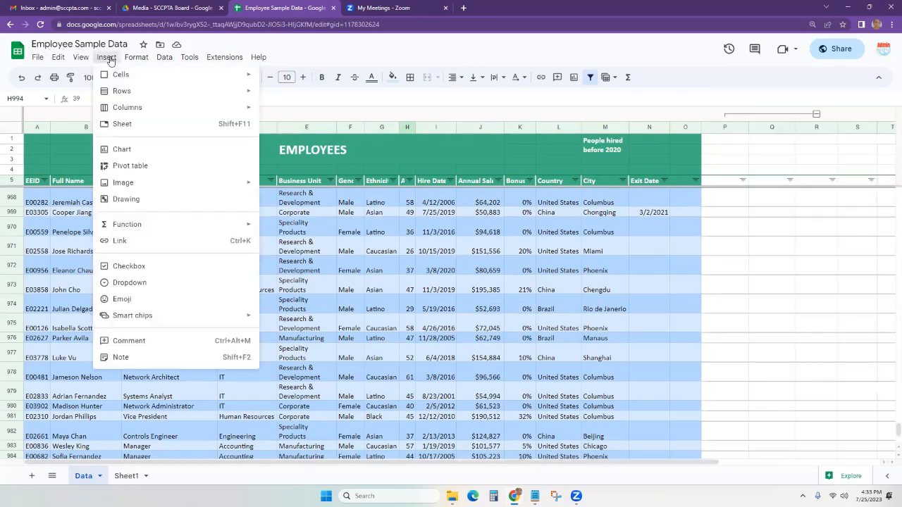
pyautogui.moveTo(224, 183)
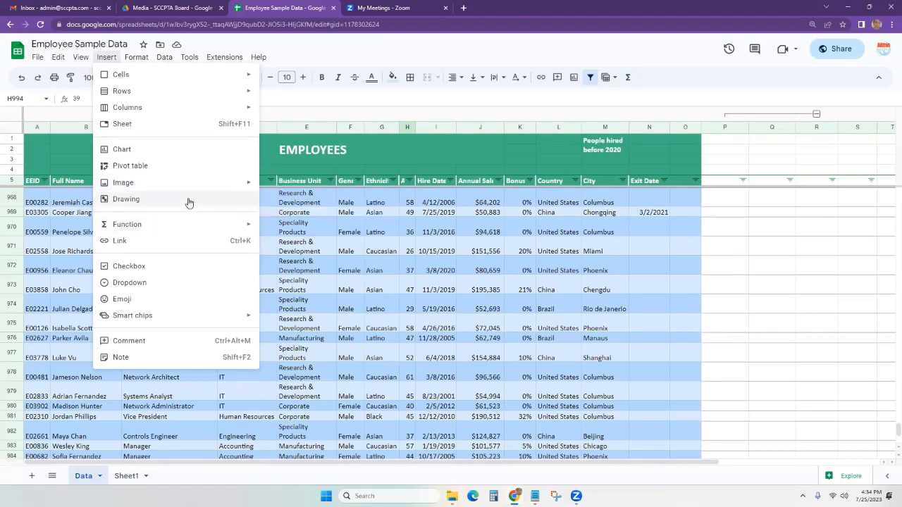
pyautogui.moveTo(224, 226)
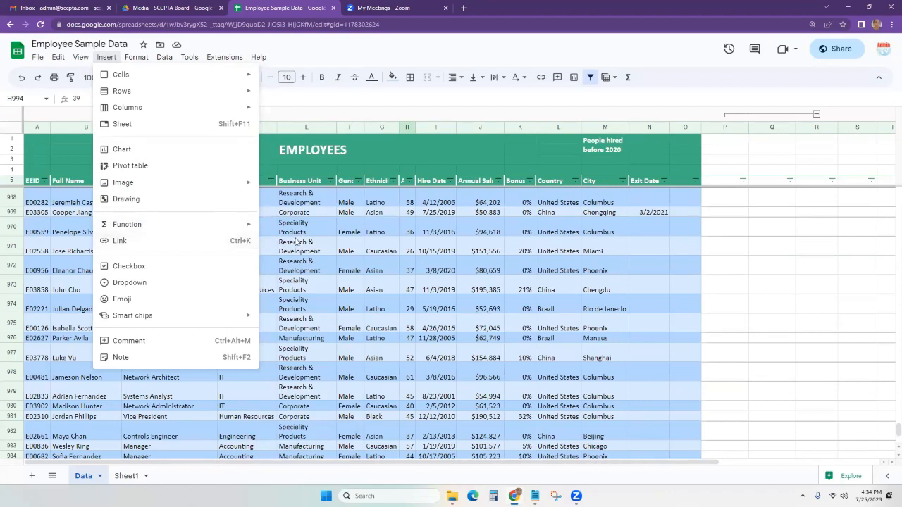
pyautogui.click(320, 235)
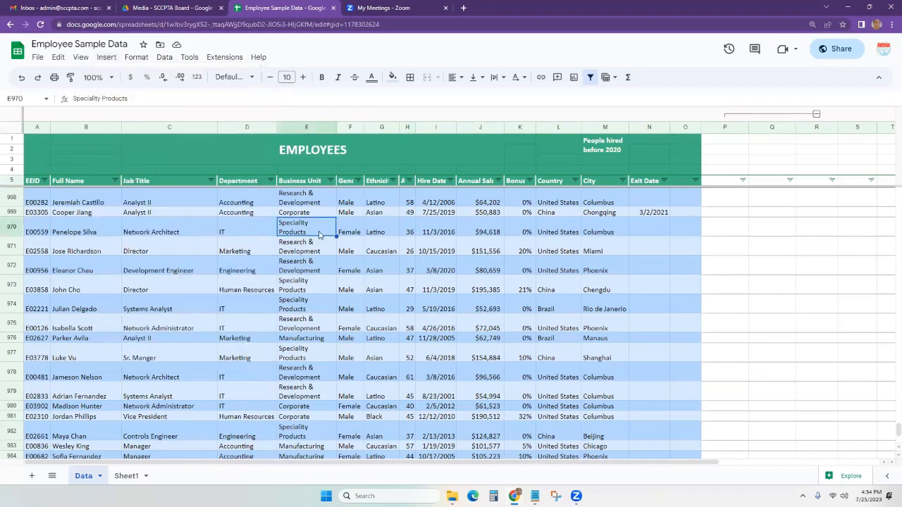
# In a new tab, open the Seminole County Social Media Links spreadsheet from the 'soci' suggestion.
pyautogui.click(464, 8)
pyautogui.write('spco')
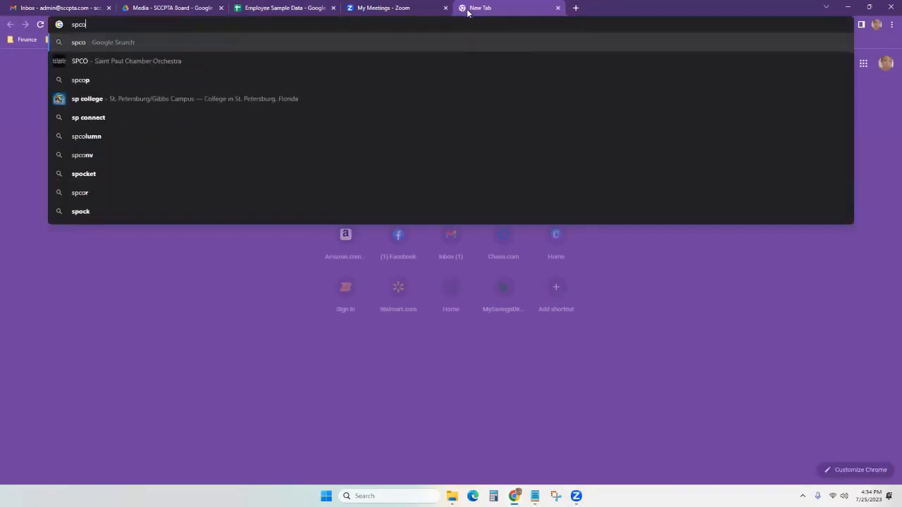
pyautogui.press('BackSpace')
pyautogui.press('BackSpace')
pyautogui.write('oci')
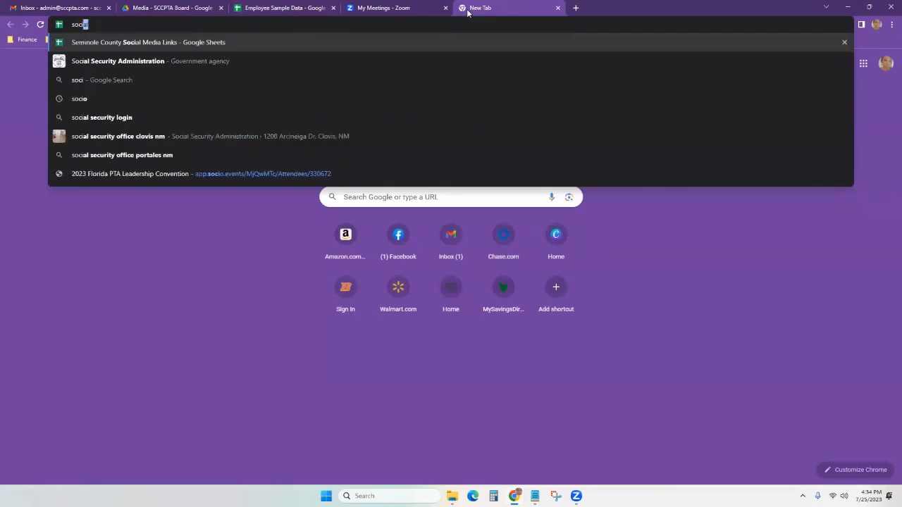
pyautogui.click(254, 42)
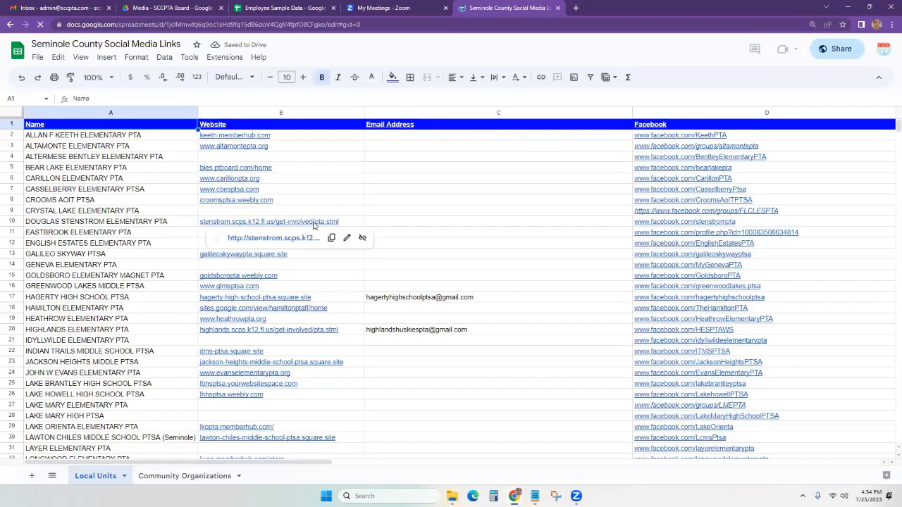
# Link the DOUGLAS STENSTROM ELEMENTARY PTA text in A10 to sccpta.com.
pyautogui.click(313, 225)
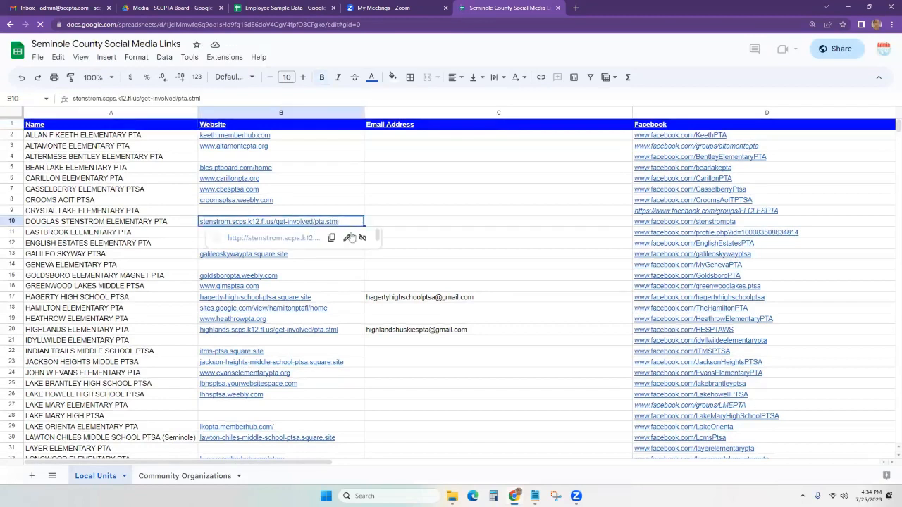
pyautogui.click(106, 59)
pyautogui.click(349, 255)
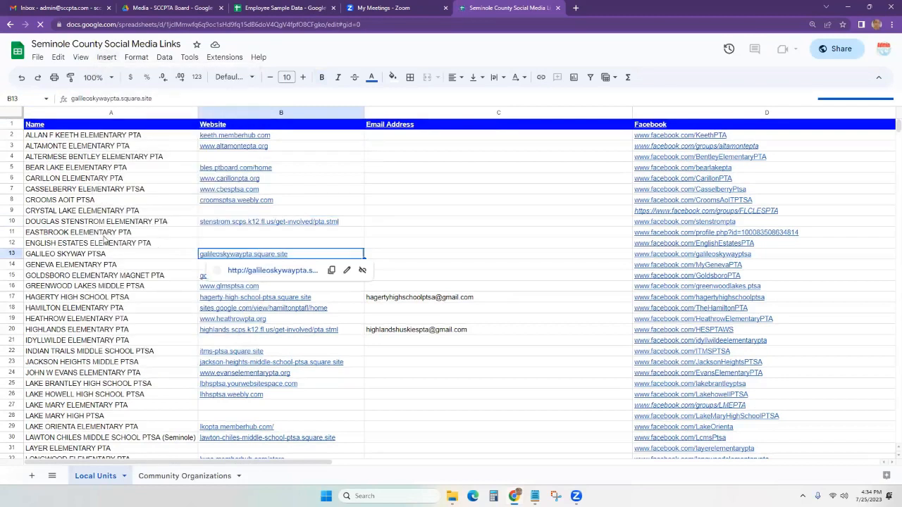
pyautogui.doubleClick(97, 221)
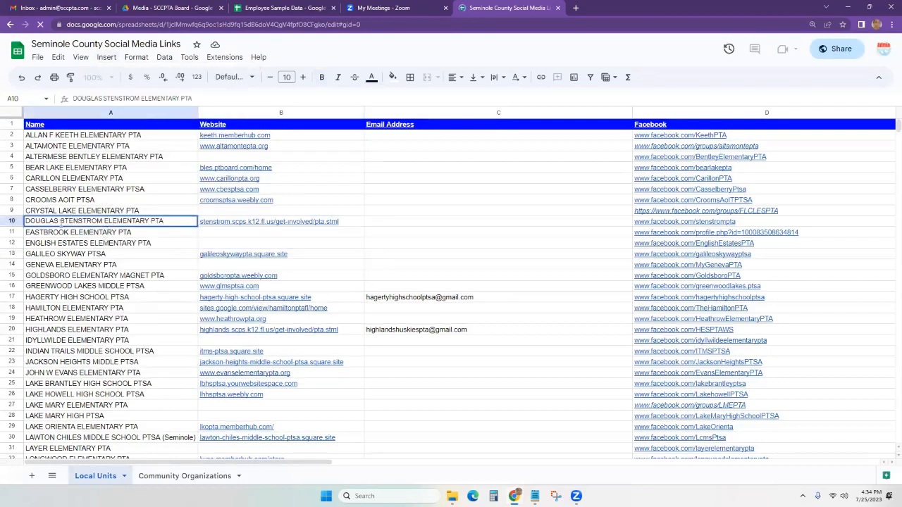
pyautogui.moveTo(60, 221); pyautogui.dragTo(104, 221)
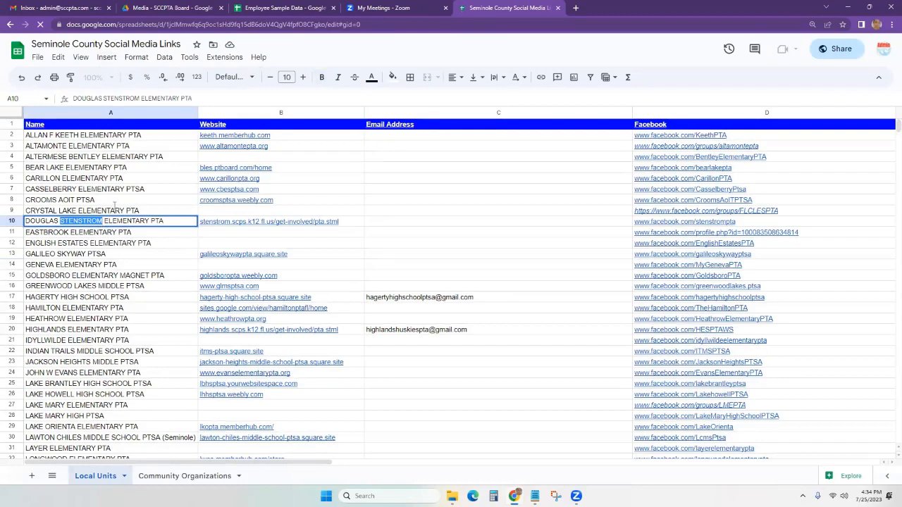
pyautogui.click(106, 57)
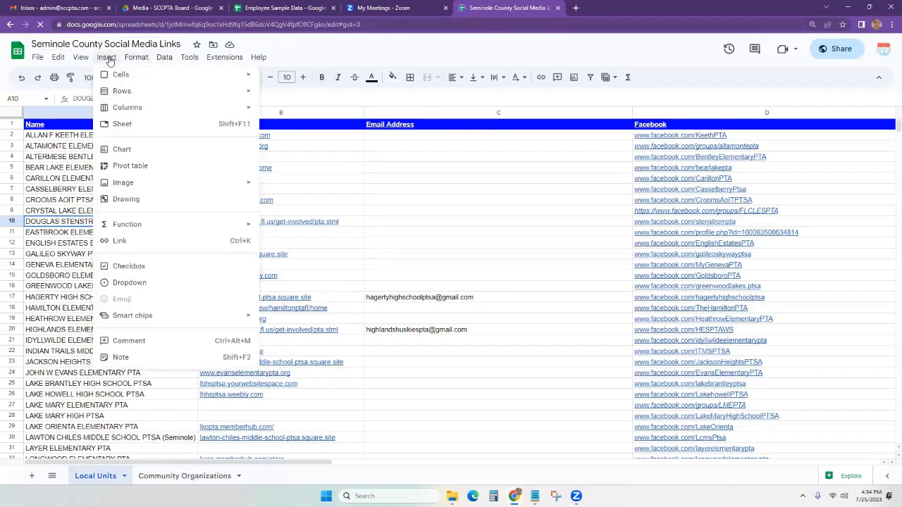
pyautogui.click(151, 241)
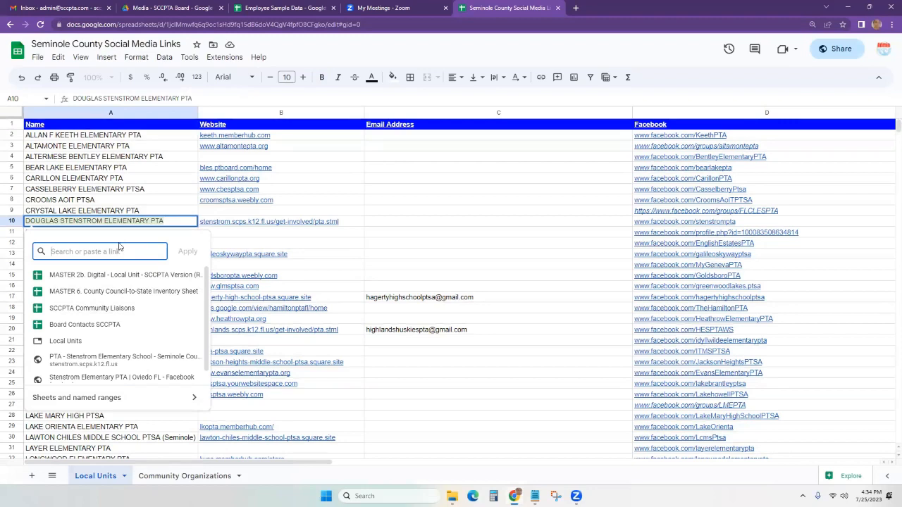
pyautogui.write('scc')
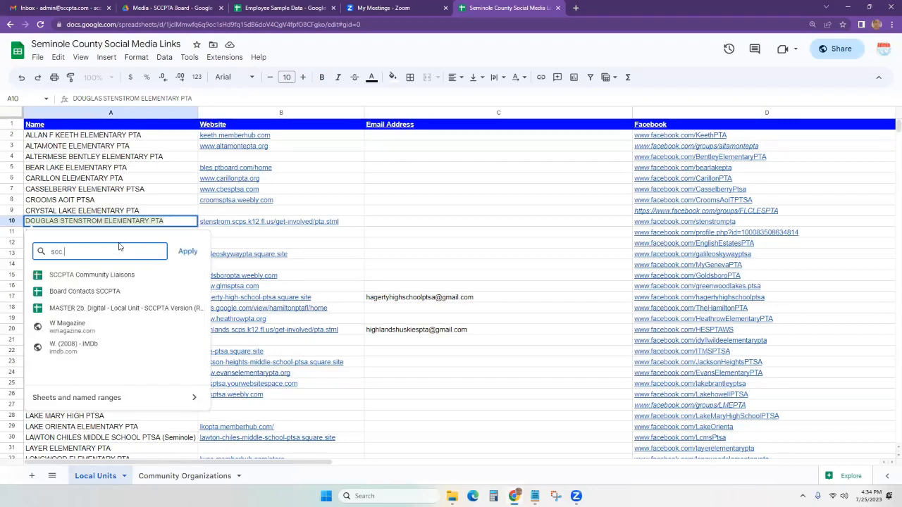
pyautogui.write('pta')
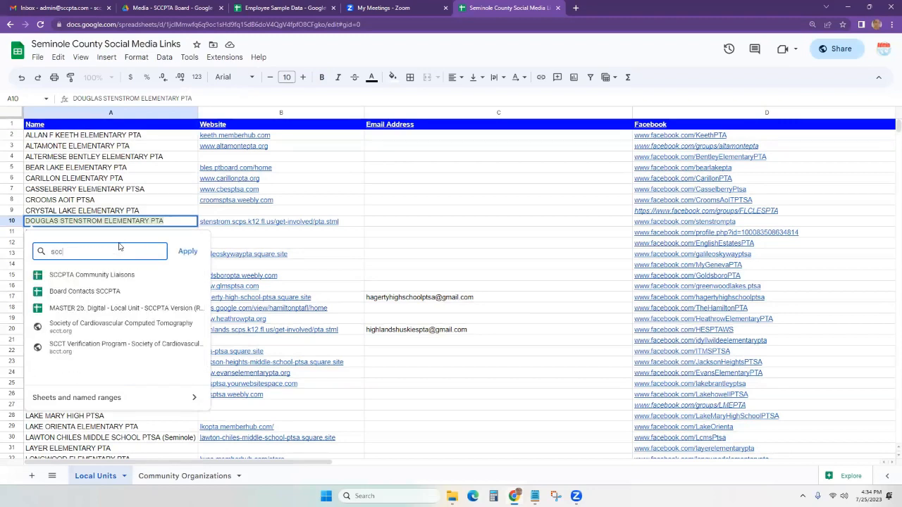
pyautogui.write('.com')
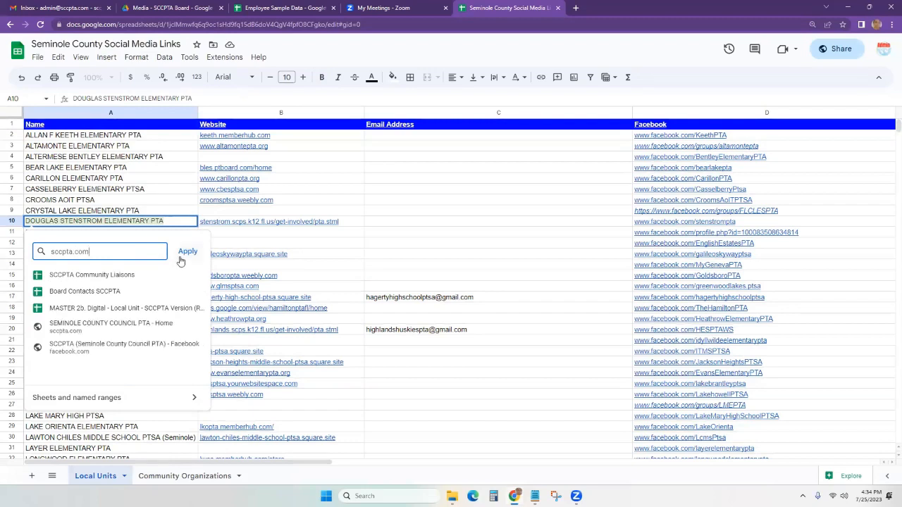
pyautogui.press('Return')
# Test the sccpta.com link, close its page, and return to Employee Sample Data.
pyautogui.click(133, 283)
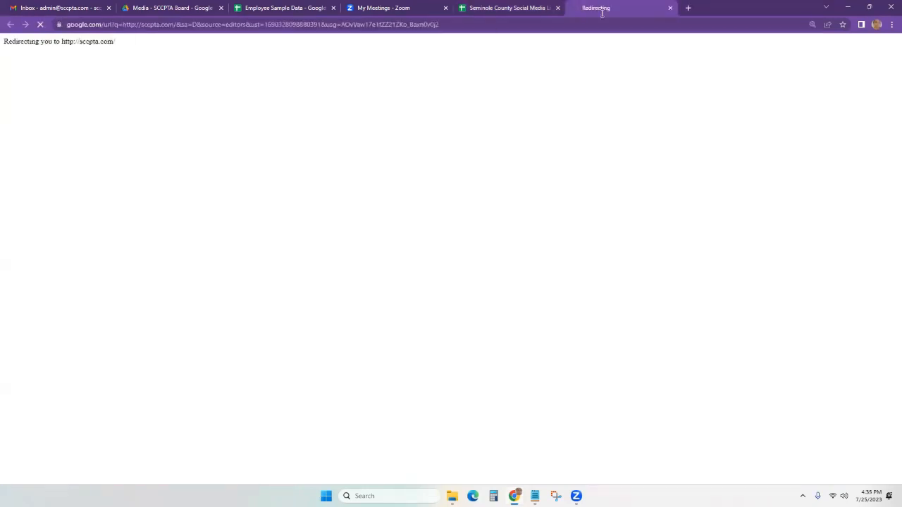
pyautogui.hotkey('ctrl', 'w')
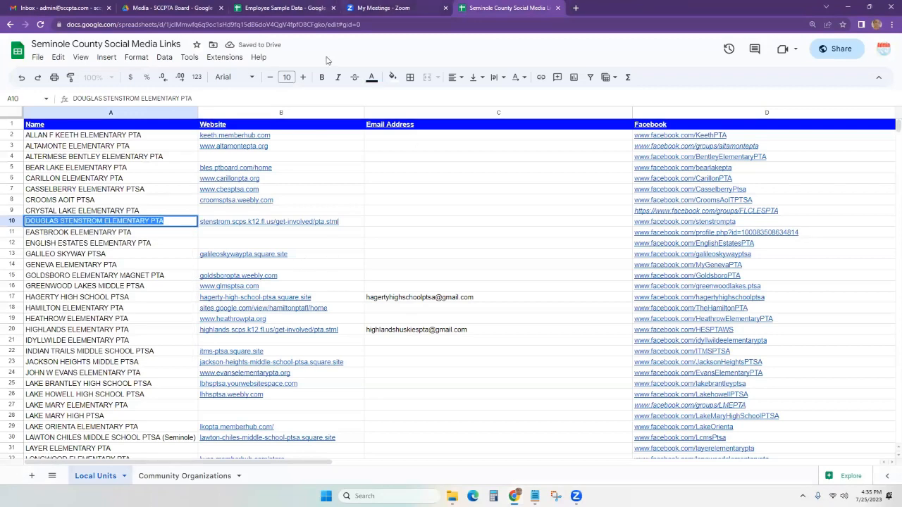
pyautogui.click(296, 8)
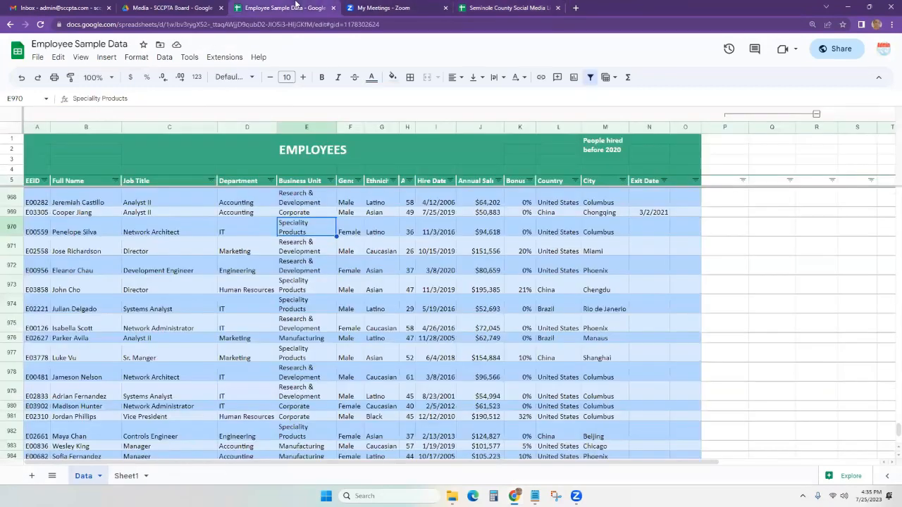
# Rename the Business Unit header in E5 to Budget Line Items.
pyautogui.click(106, 58)
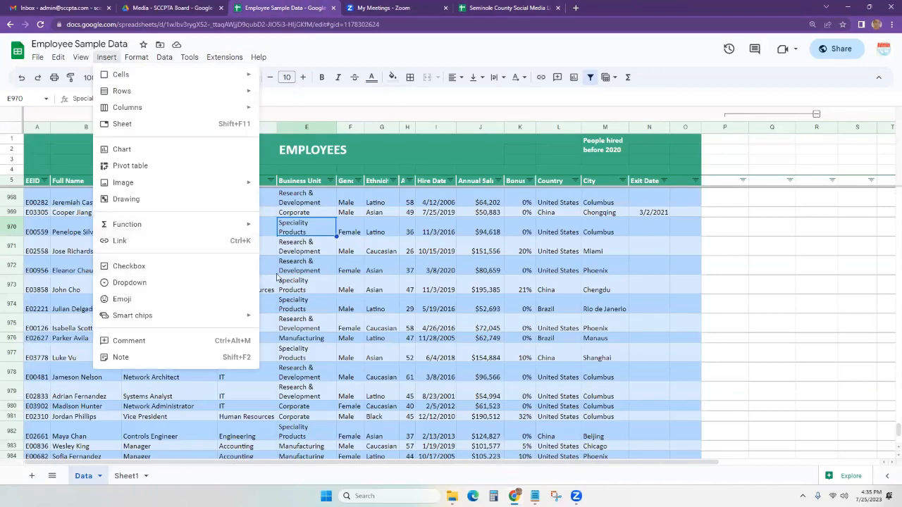
pyautogui.click(388, 340)
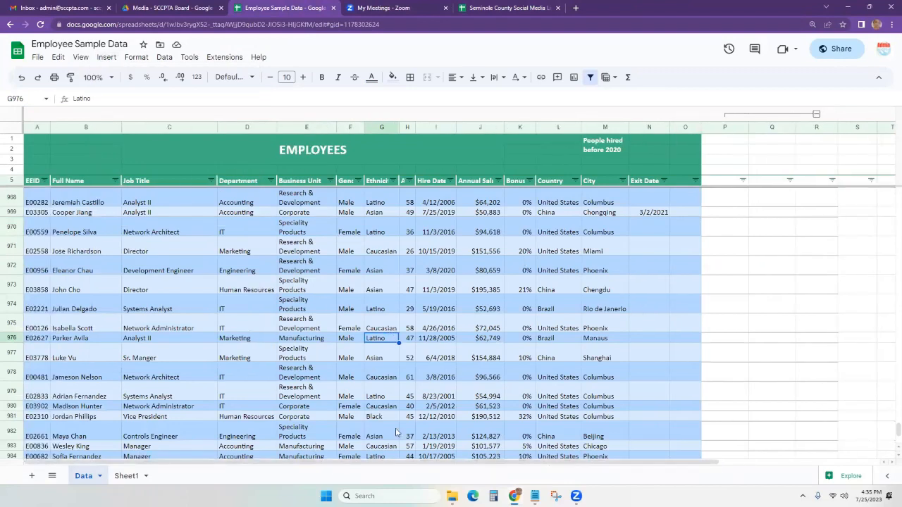
pyautogui.click(309, 185)
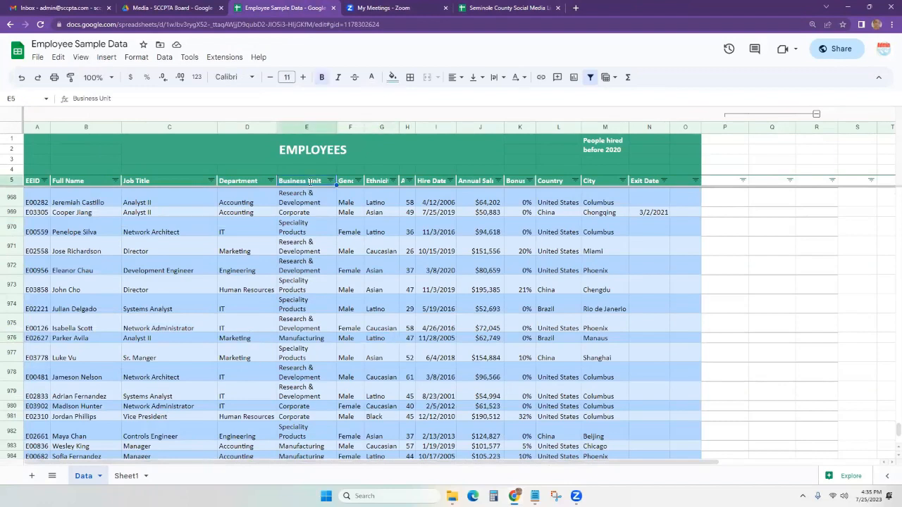
pyautogui.write('Budget L')
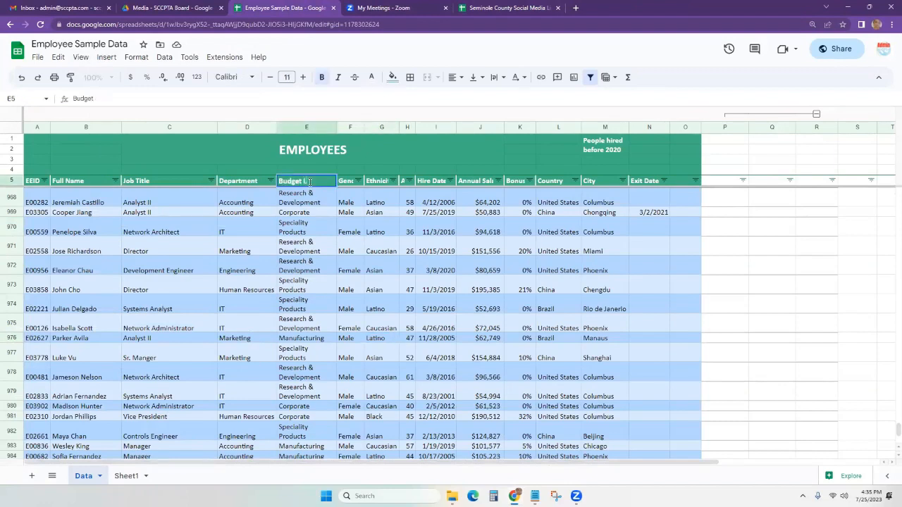
pyautogui.write('ine Items')
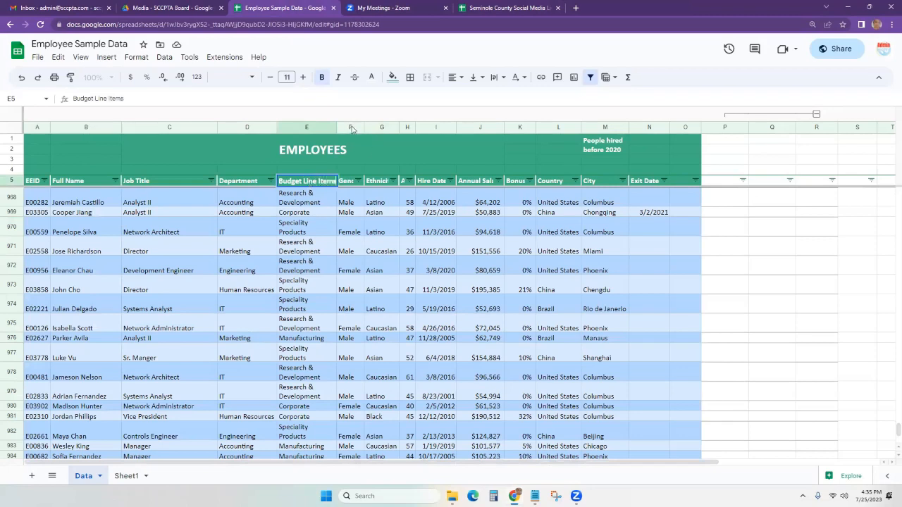
pyautogui.press('Tab')
# Widen column E so entries fit on one line, and rename F5 to Spent.
pyautogui.moveTo(341, 129); pyautogui.dragTo(349, 128)
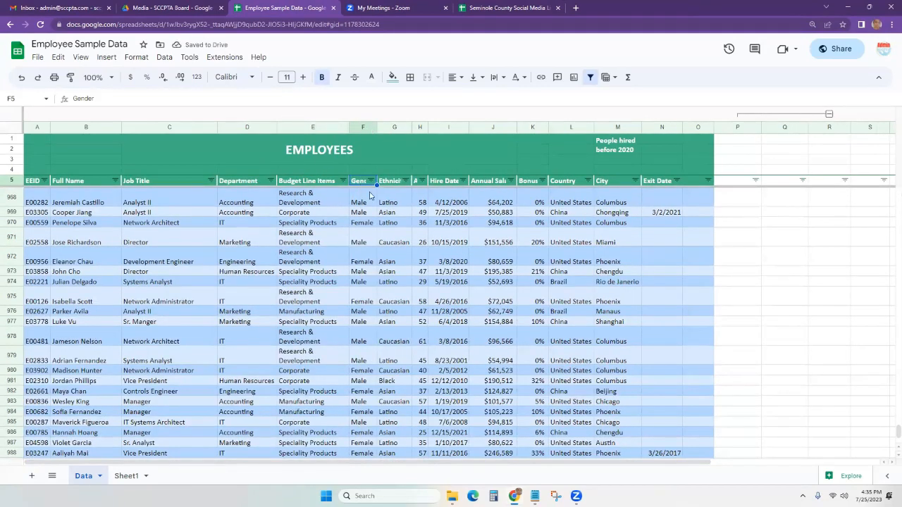
pyautogui.write('Spent')
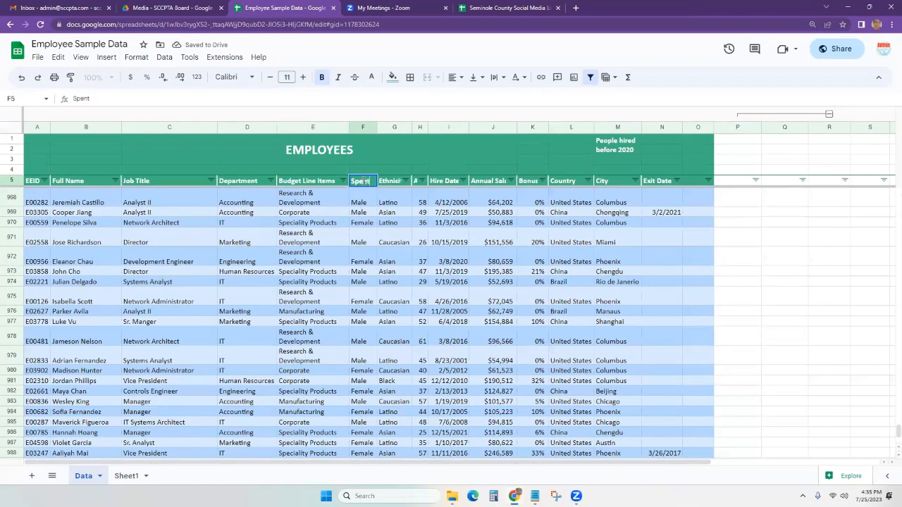
pyautogui.press('Tab')
# Widen column F and change its header to Spent? Y/N.
pyautogui.click(361, 185)
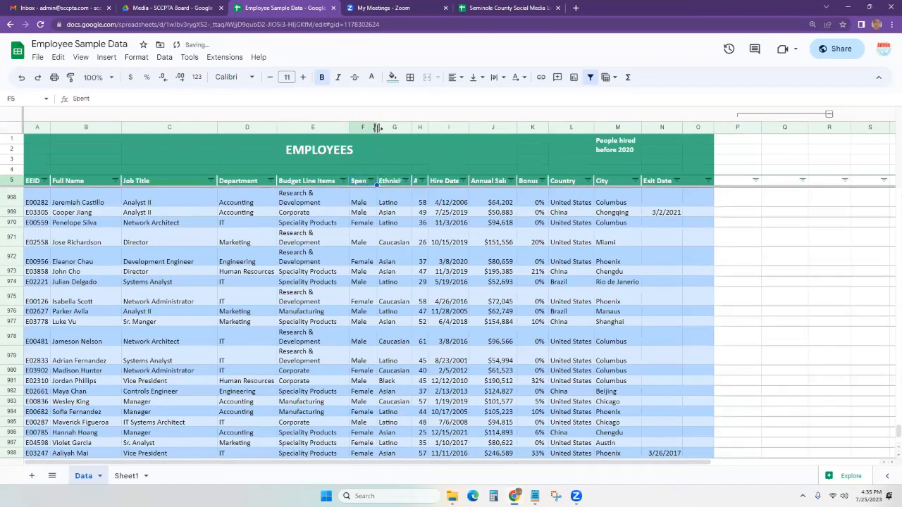
pyautogui.moveTo(403, 127); pyautogui.dragTo(403, 127)
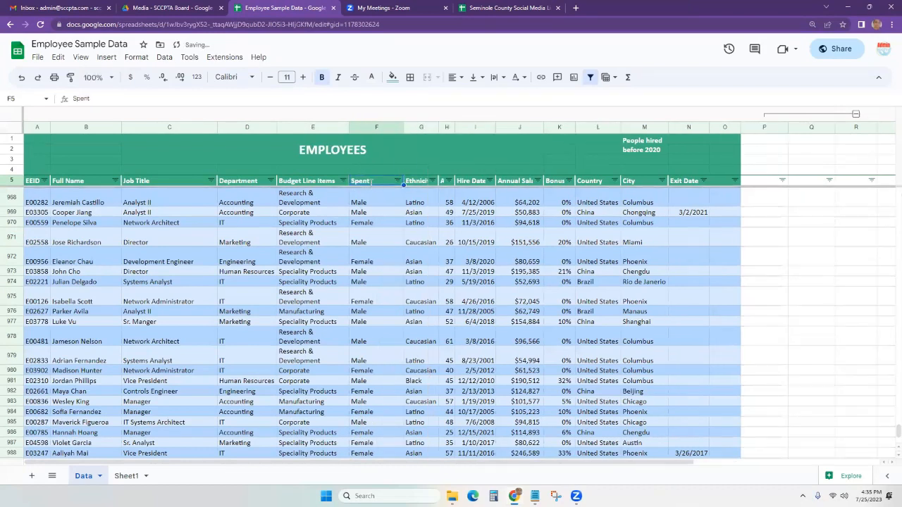
pyautogui.doubleClick(372, 181)
pyautogui.write('?')
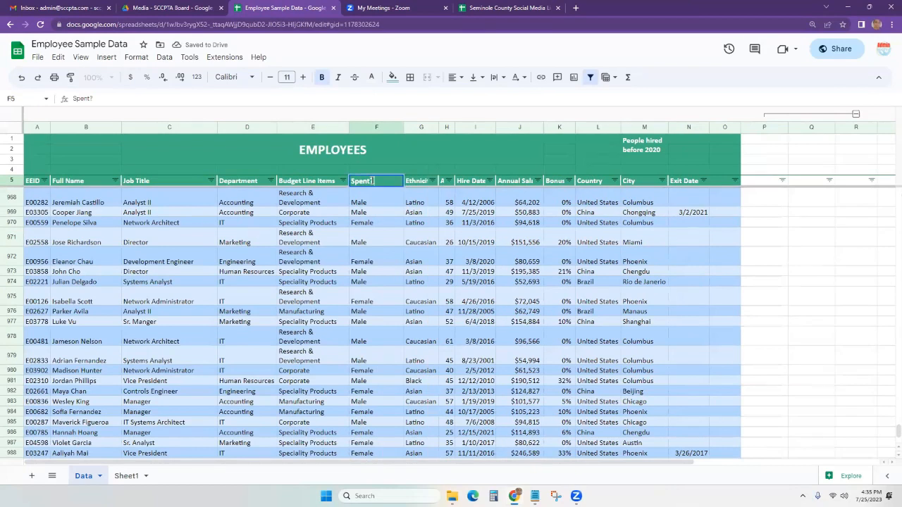
pyautogui.write(' Y/N')
pyautogui.click(384, 200)
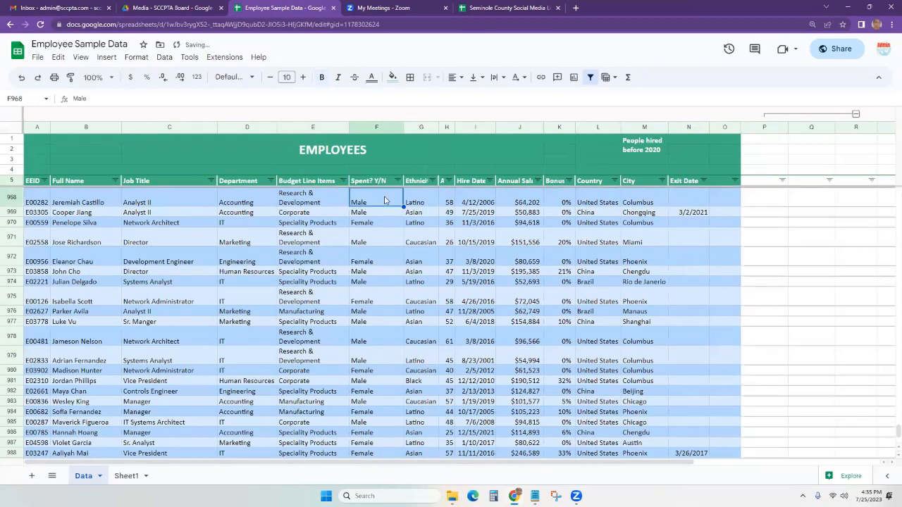
# Clear the gender values from column F down to row 1005 and select F967:F1005.
pyautogui.hotkey('ctrl', 'shift', 'Down')
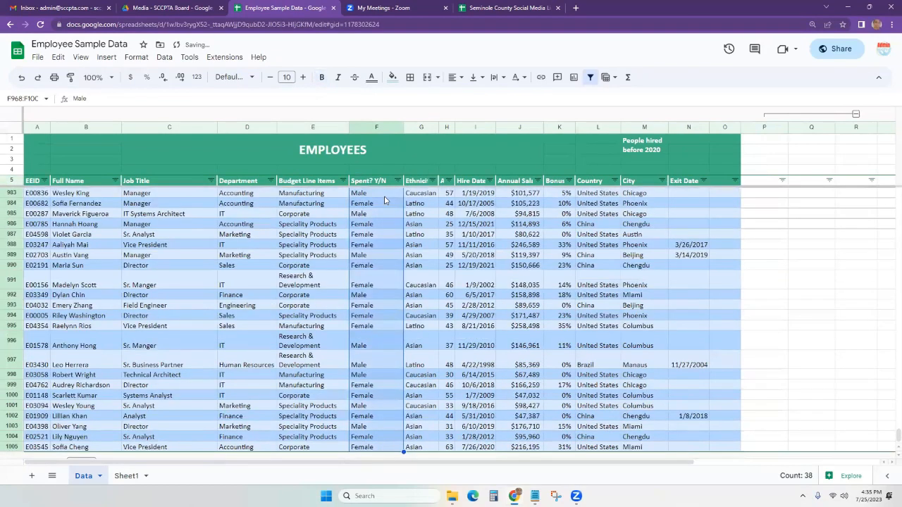
pyautogui.press('Delete')
pyautogui.click(384, 197)
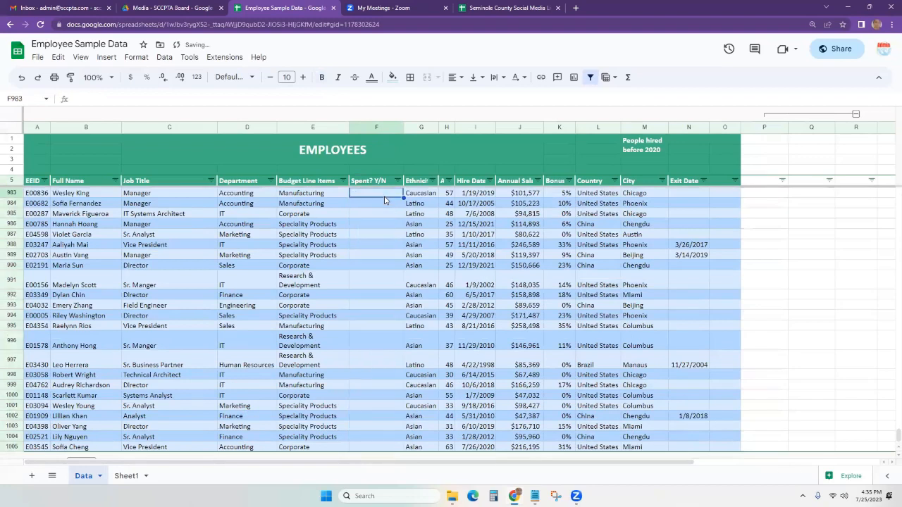
pyautogui.hotkey('ctrl', 'Up')
pyautogui.press('Delete')
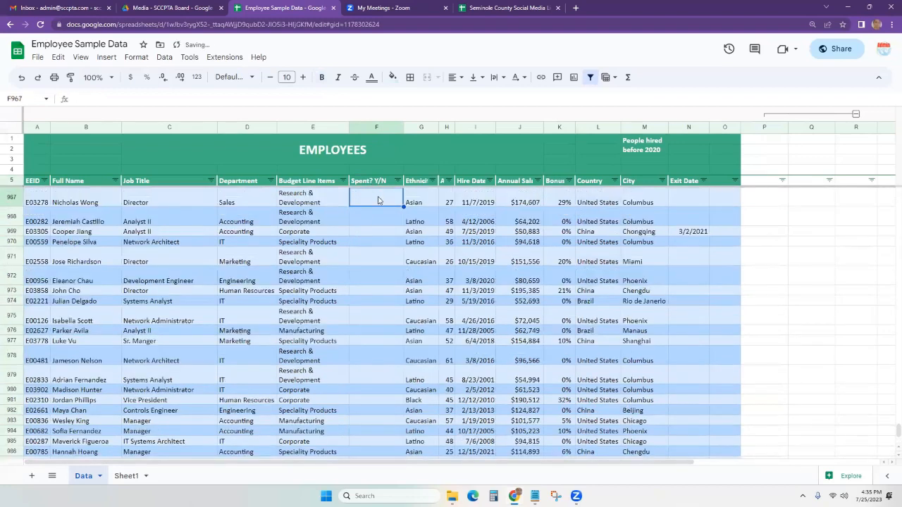
pyautogui.hotkey('ctrl', 'shift', 'Down')
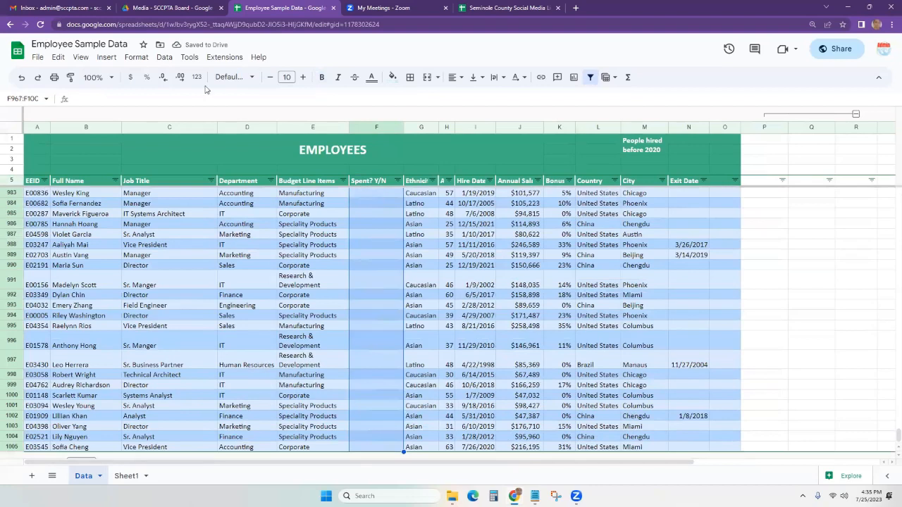
# Turn the selected column F cells into checkboxes and tick the one in row 985.
pyautogui.click(105, 60)
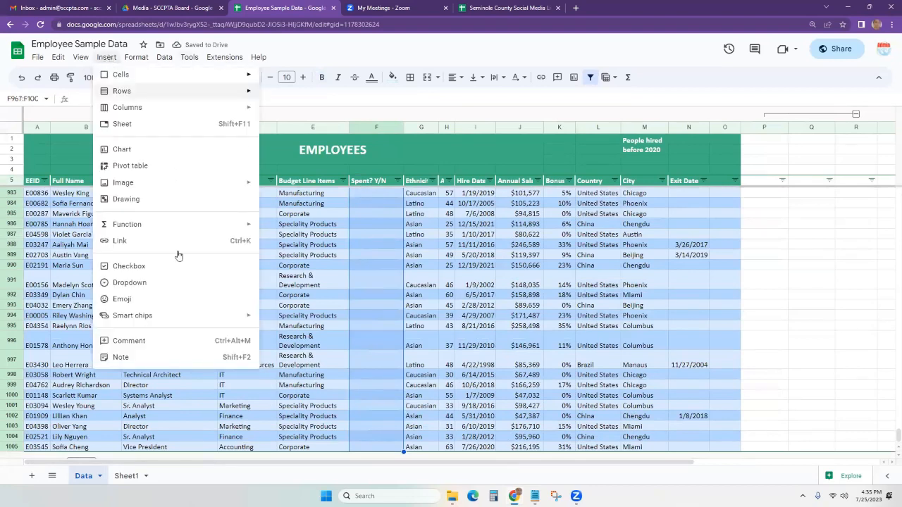
pyautogui.click(169, 272)
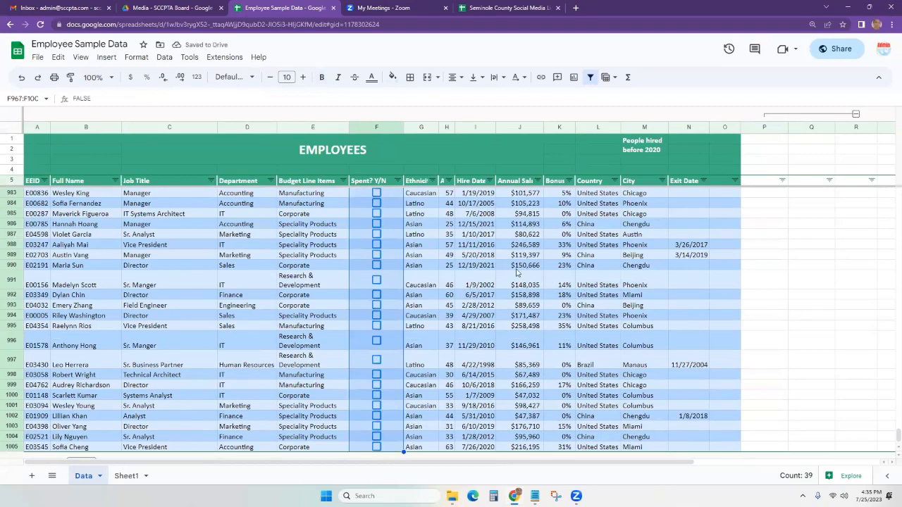
pyautogui.click(518, 267)
pyautogui.click(378, 205)
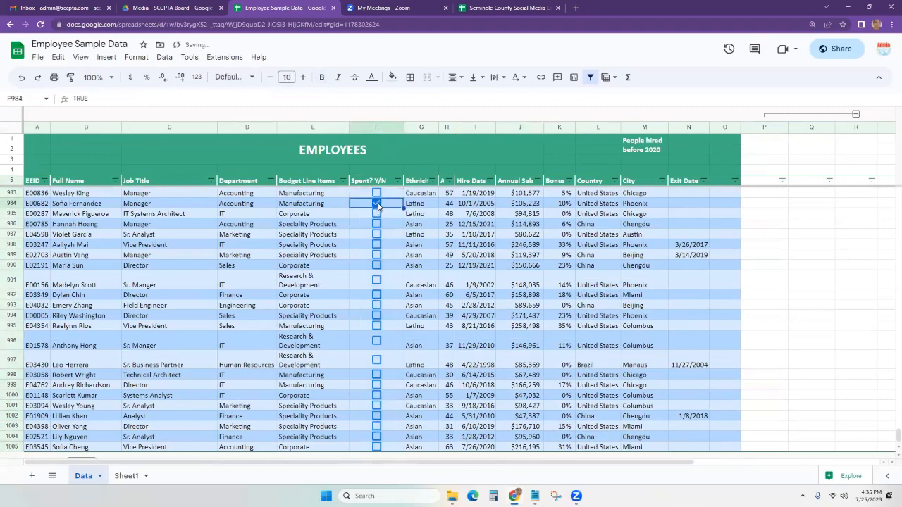
pyautogui.click(377, 213)
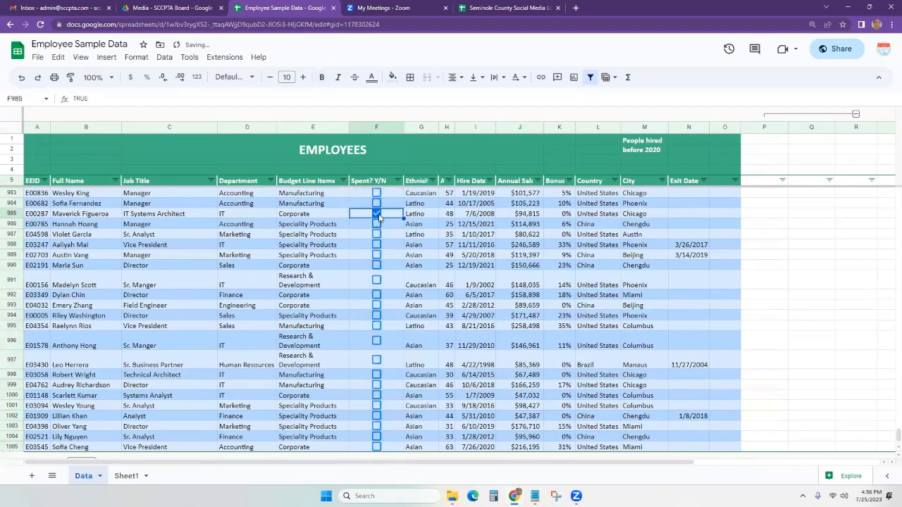
pyautogui.click(377, 215)
pyautogui.click(377, 216)
# Change the column F header to Cleared? Y/N.
pyautogui.click(371, 181)
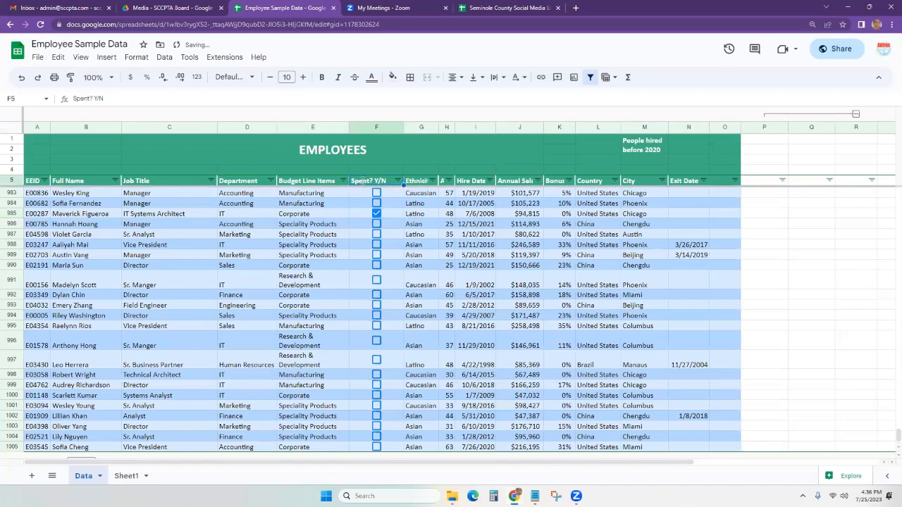
pyautogui.doubleClick(371, 181)
pyautogui.write('Clear')
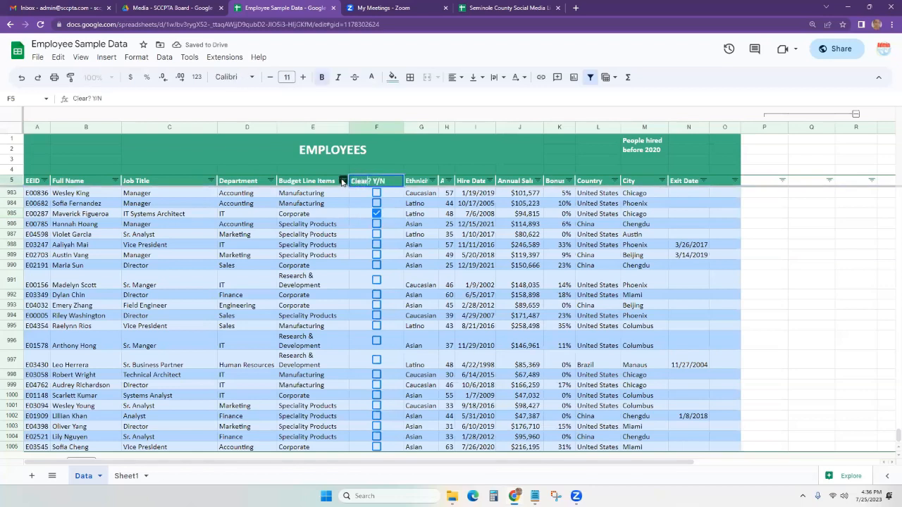
pyautogui.write('ed')
pyautogui.click(435, 236)
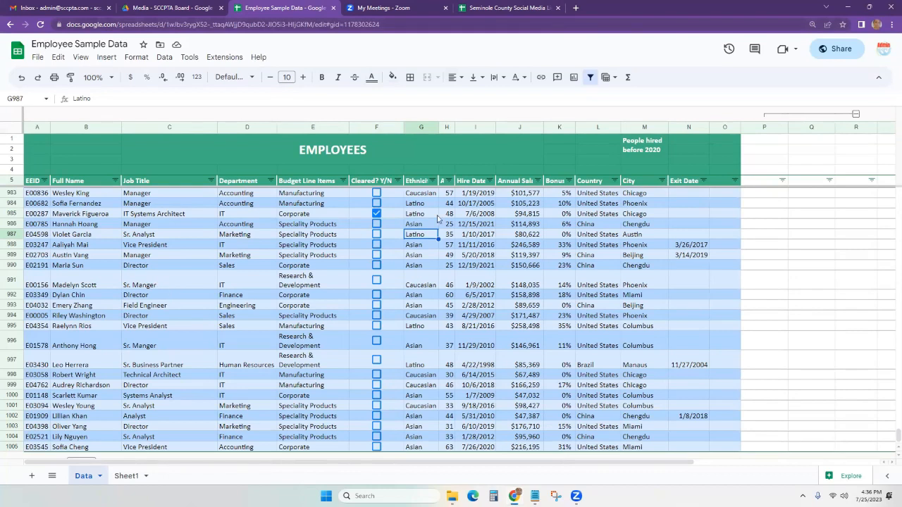
# Check the edit history of the ticked F985 checkbox for its FALSE to TRUE change.
pyautogui.rightClick(386, 214)
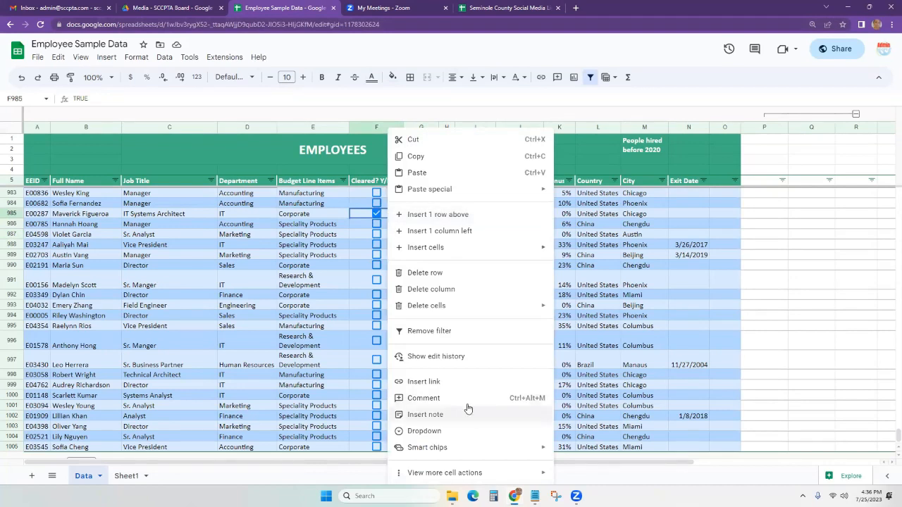
pyautogui.click(438, 361)
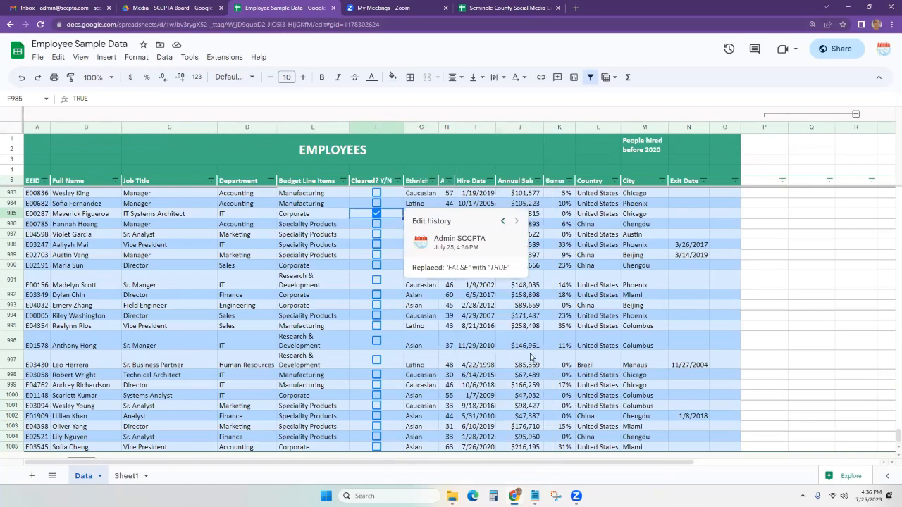
pyautogui.moveTo(416, 267); pyautogui.dragTo(518, 272)
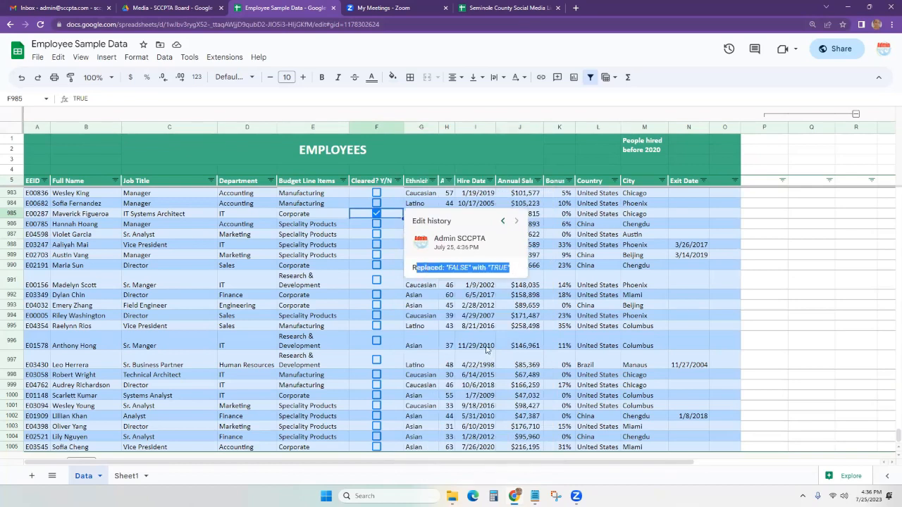
pyautogui.click(417, 326)
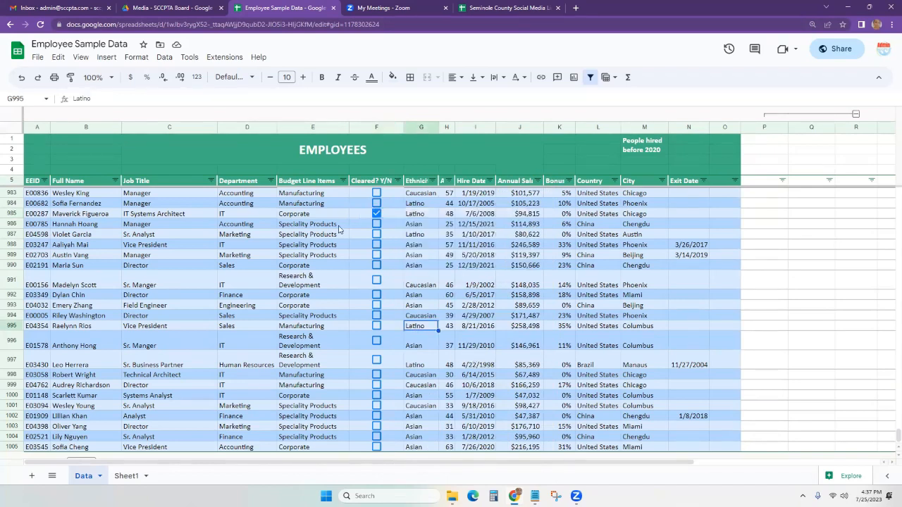
# Replace Corporate in E985 with Fluff.
pyautogui.rightClick(314, 214)
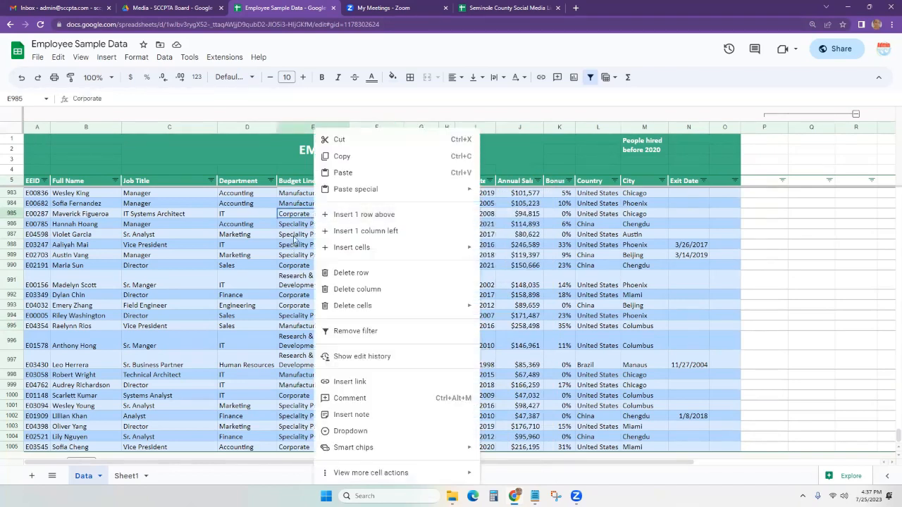
pyautogui.click(298, 218)
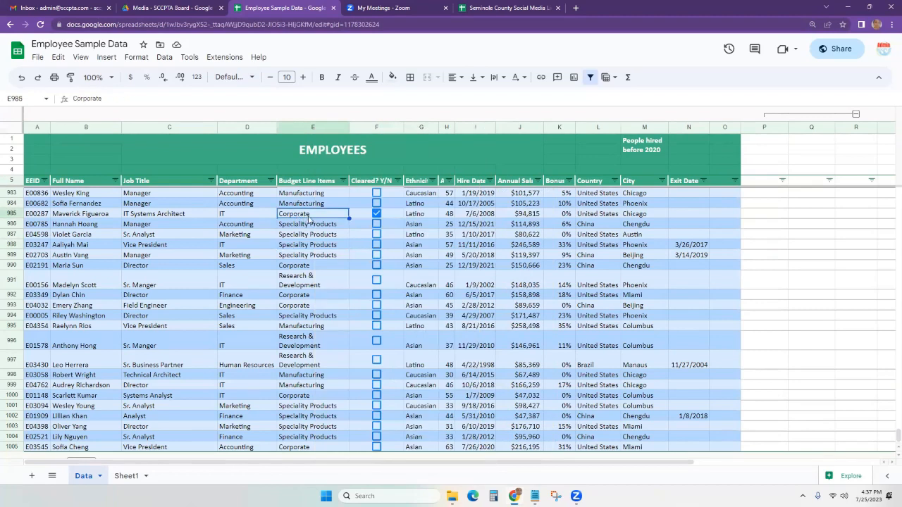
pyautogui.write('Fluuf')
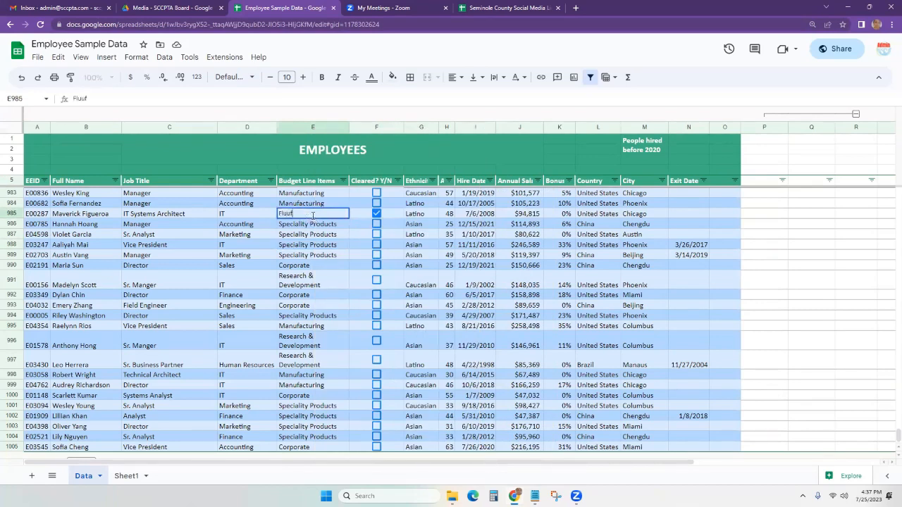
pyautogui.press('BackSpace')
pyautogui.press('BackSpace')
pyautogui.write('ff')
pyautogui.click(359, 236)
pyautogui.click(326, 216)
# View the Fluff cell's edit history to confirm who made the change.
pyautogui.rightClick(330, 214)
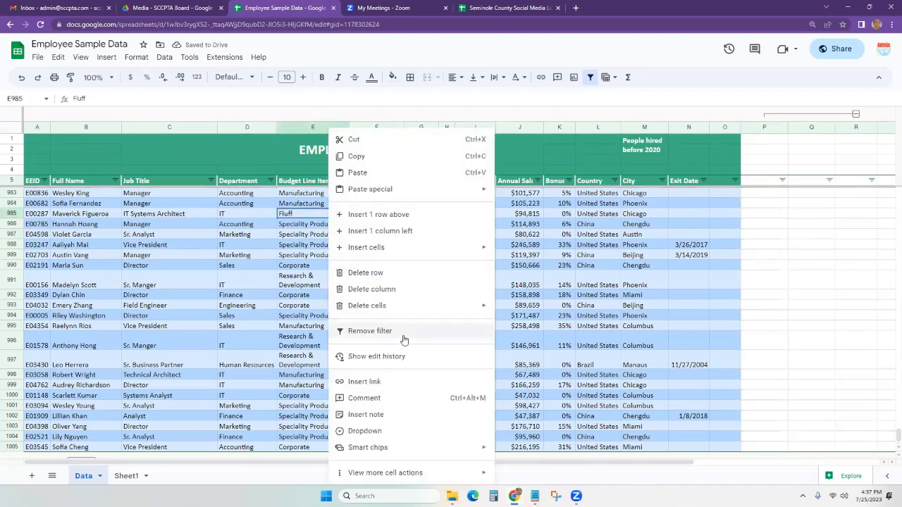
pyautogui.click(389, 358)
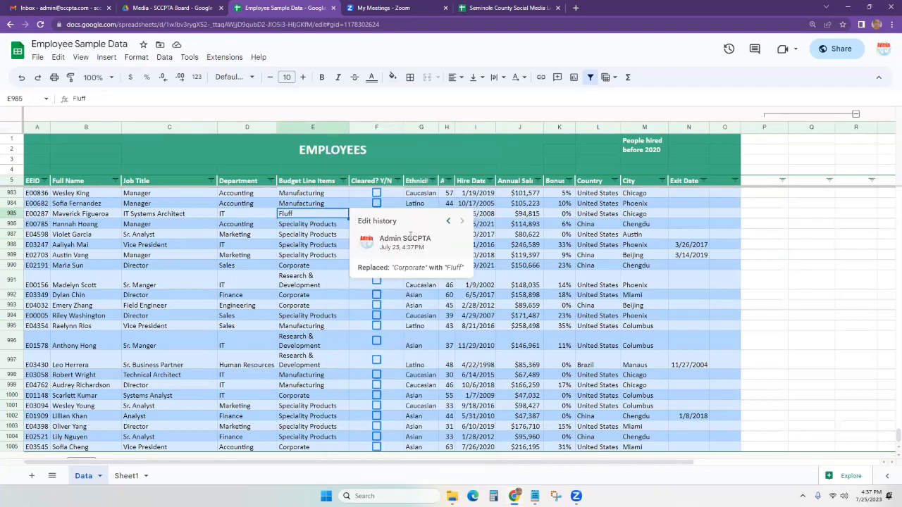
pyautogui.tripleClick(410, 237)
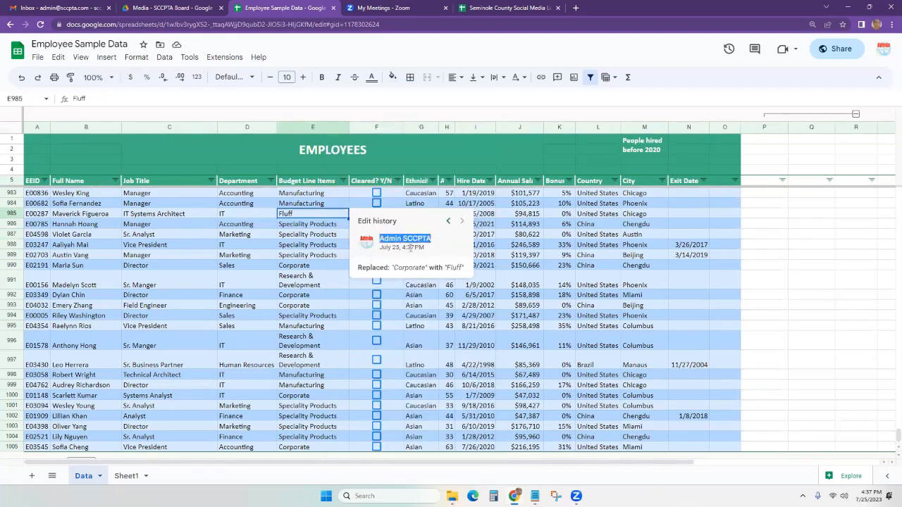
pyautogui.click(276, 338)
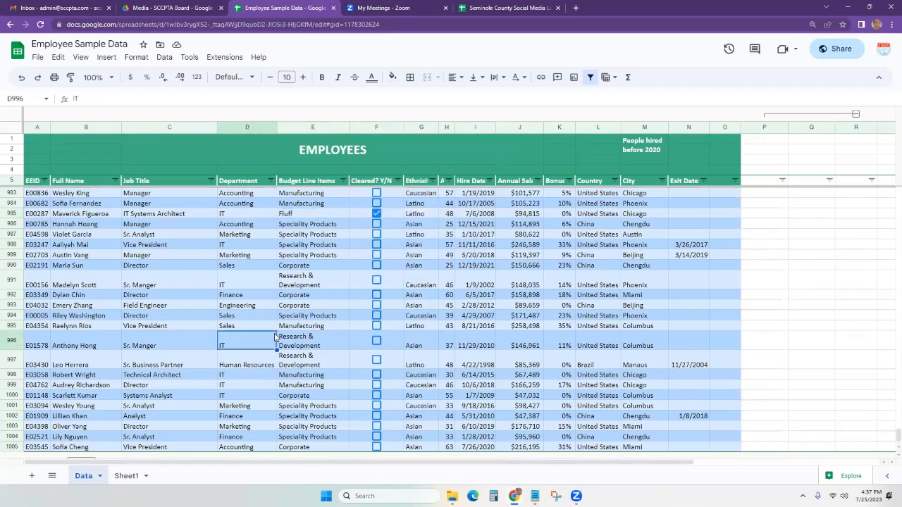
# Copy the budget line items E918:E1005 and paste them into Sheet1 column A.
pyautogui.click(113, 58)
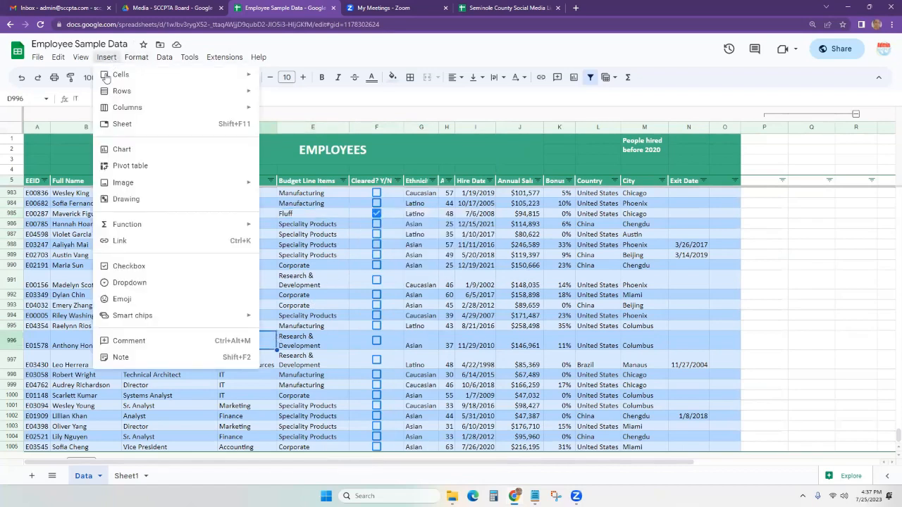
pyautogui.click(318, 266)
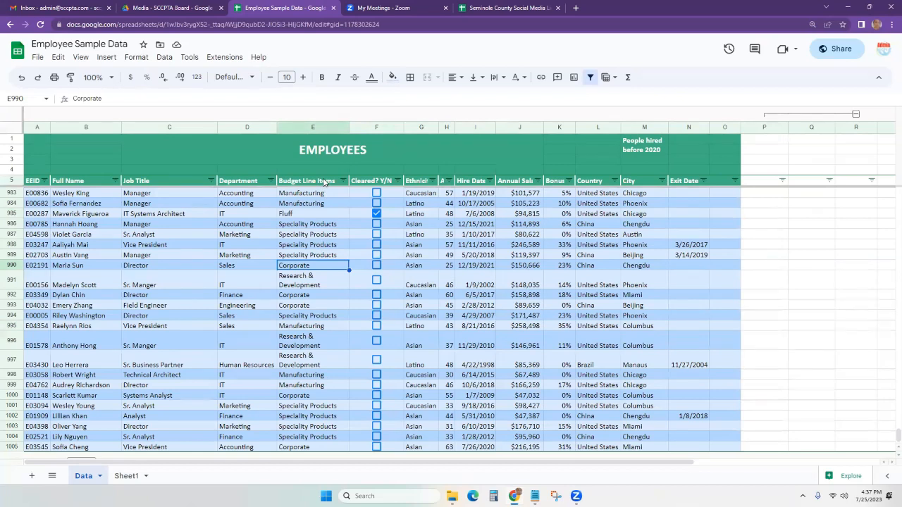
pyautogui.scroll(10, 326, 211)
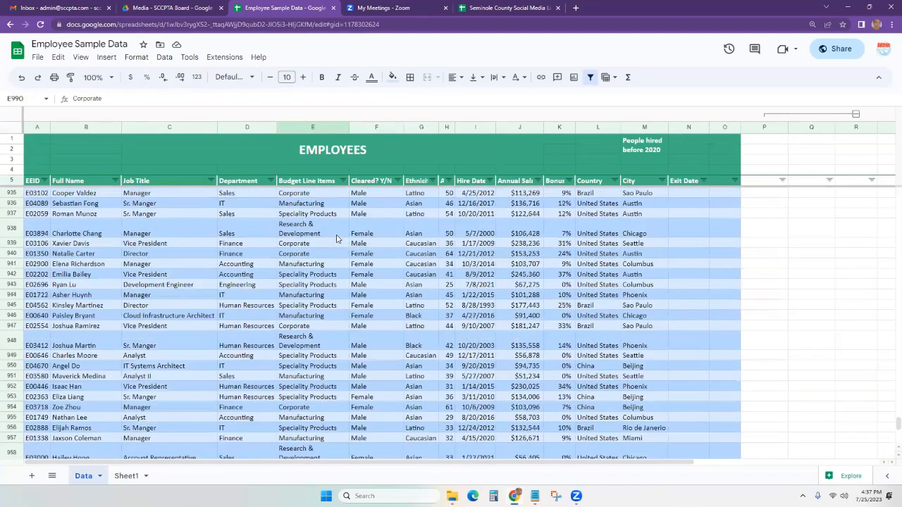
pyautogui.scroll(3, 326, 211)
pyautogui.click(325, 198)
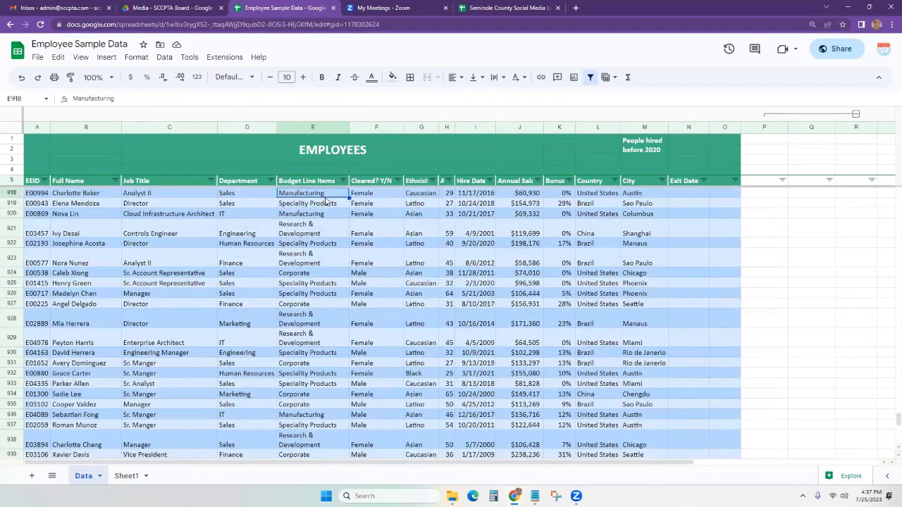
pyautogui.hotkey('ctrl', 'shift', 'Down')
pyautogui.hotkey('ctrl', 'c')
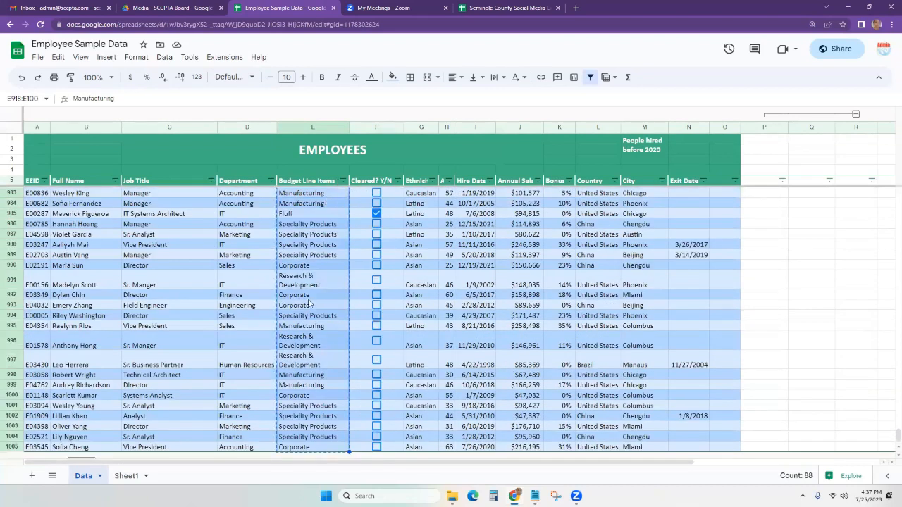
pyautogui.click(127, 476)
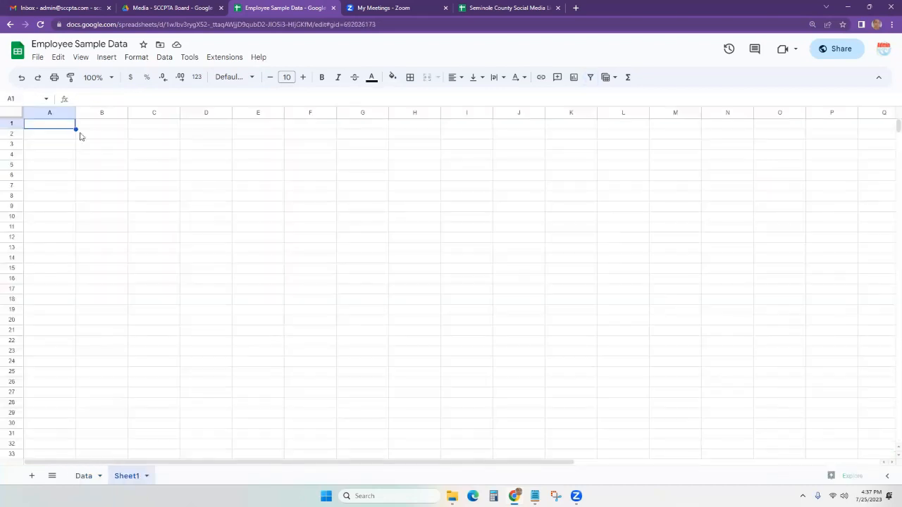
pyautogui.hotkey('ctrl', 'v')
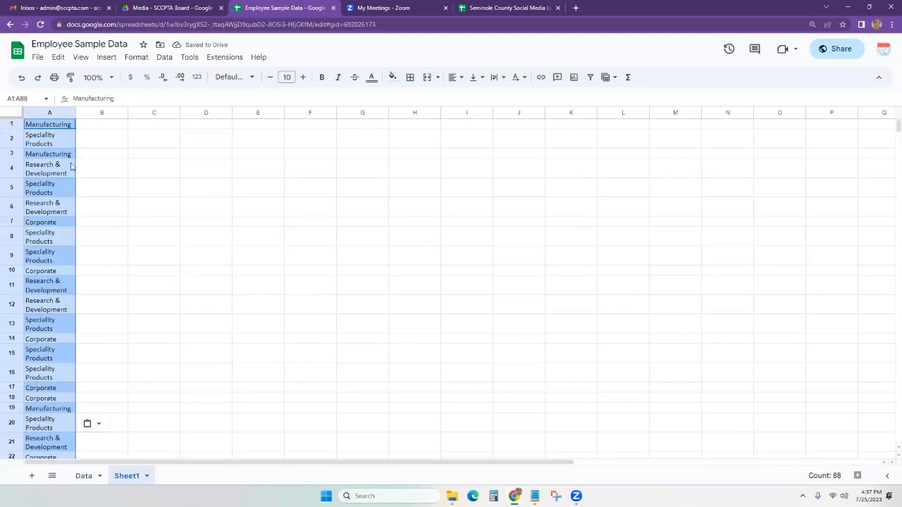
# Remove duplicates from column A, dropping 83 repeated entries.
pyautogui.click(164, 57)
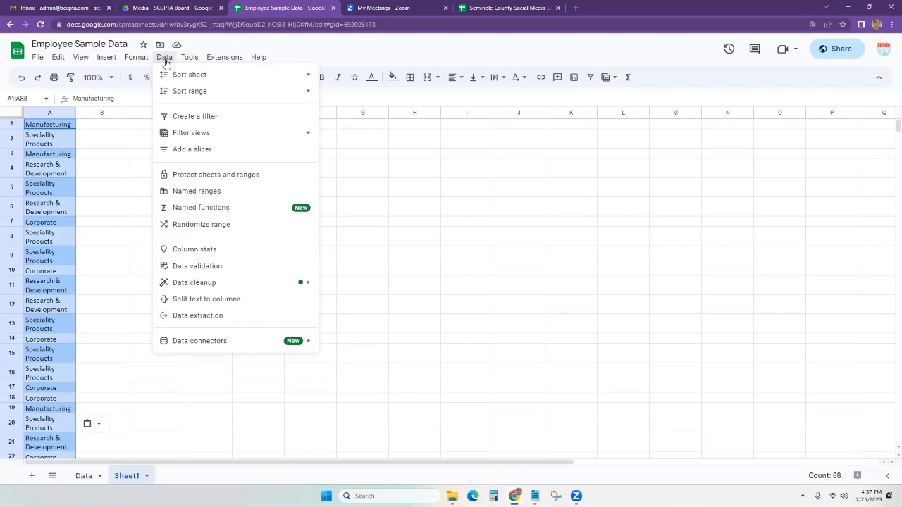
pyautogui.moveTo(172, 135)
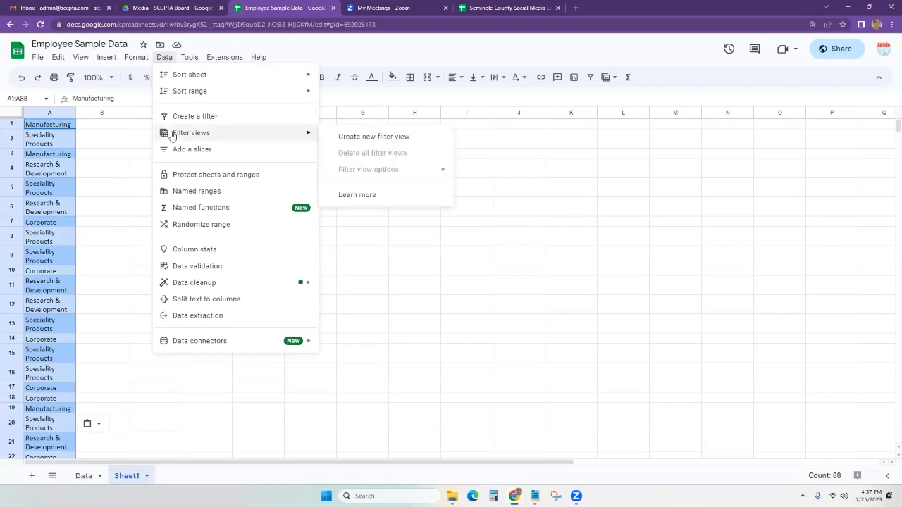
pyautogui.moveTo(248, 286)
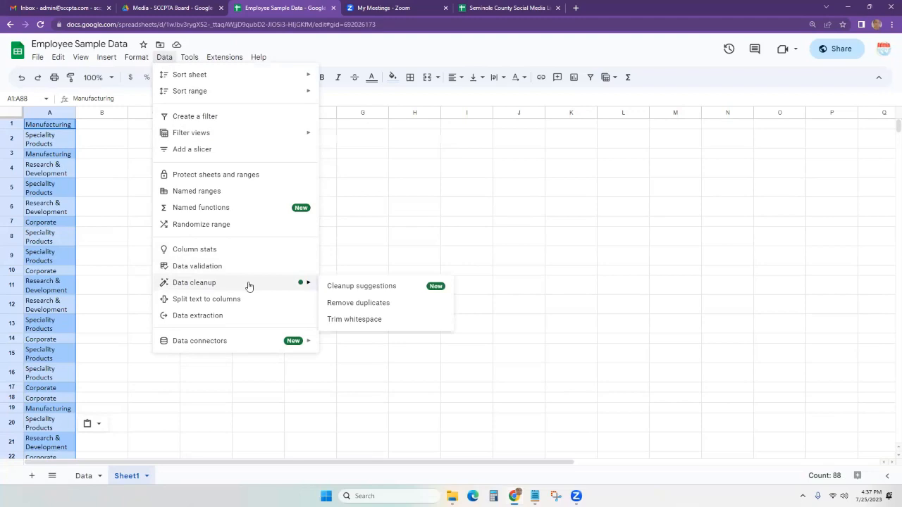
pyautogui.click(364, 307)
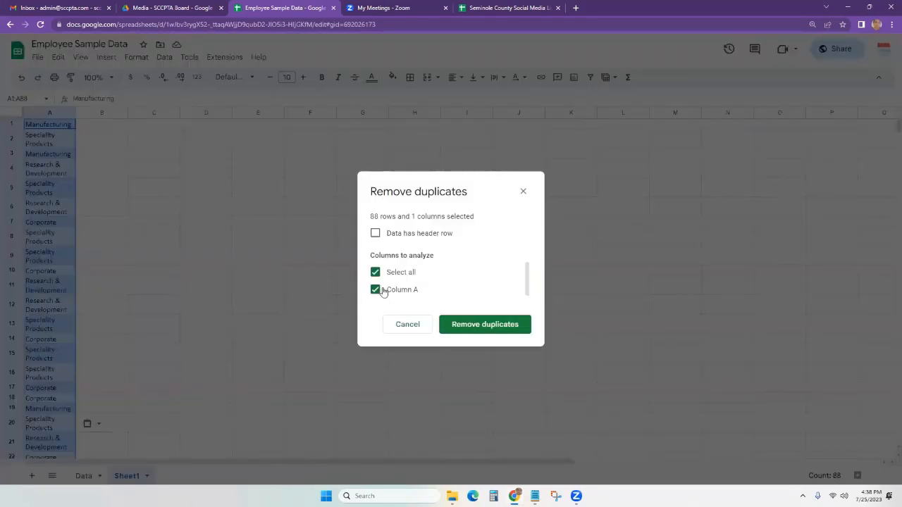
pyautogui.click(496, 331)
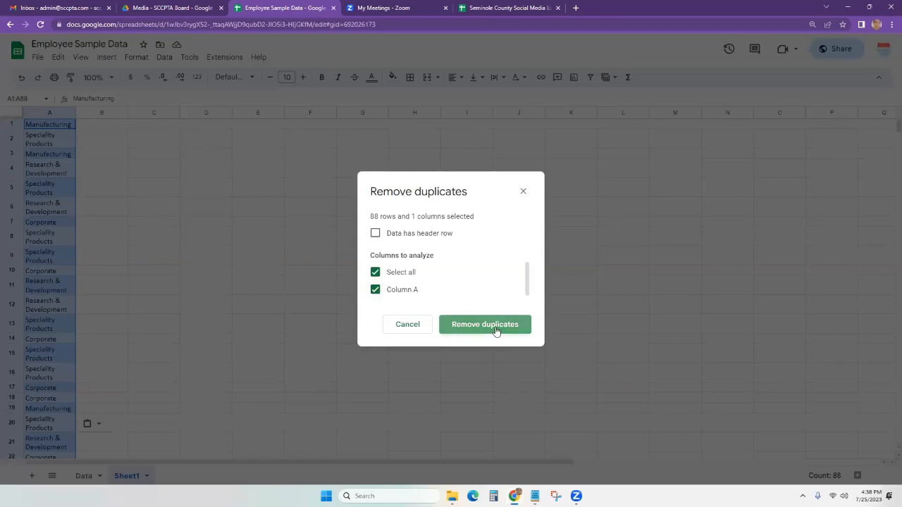
pyautogui.click(568, 296)
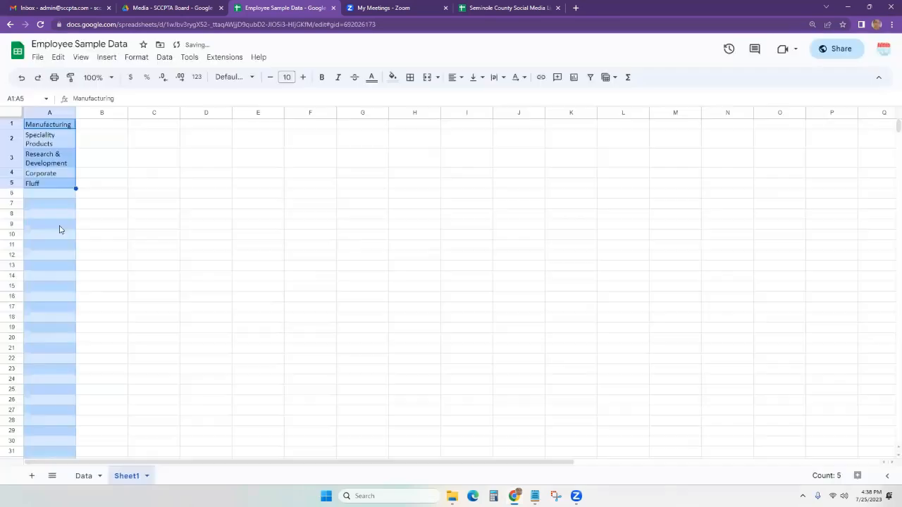
# Delete Fluff from A5 and return to the Data sheet.
pyautogui.click(67, 143)
pyautogui.moveTo(55, 127); pyautogui.dragTo(49, 187)
pyautogui.click(36, 184)
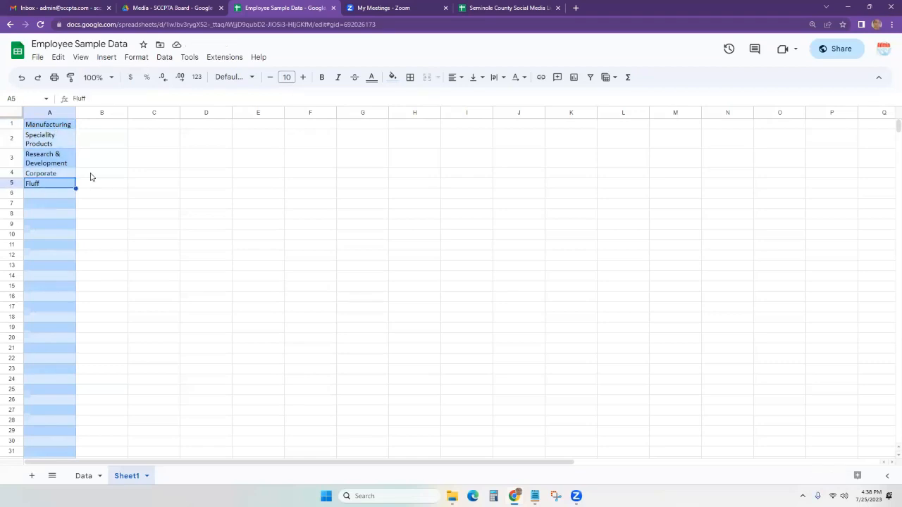
pyautogui.press('Delete')
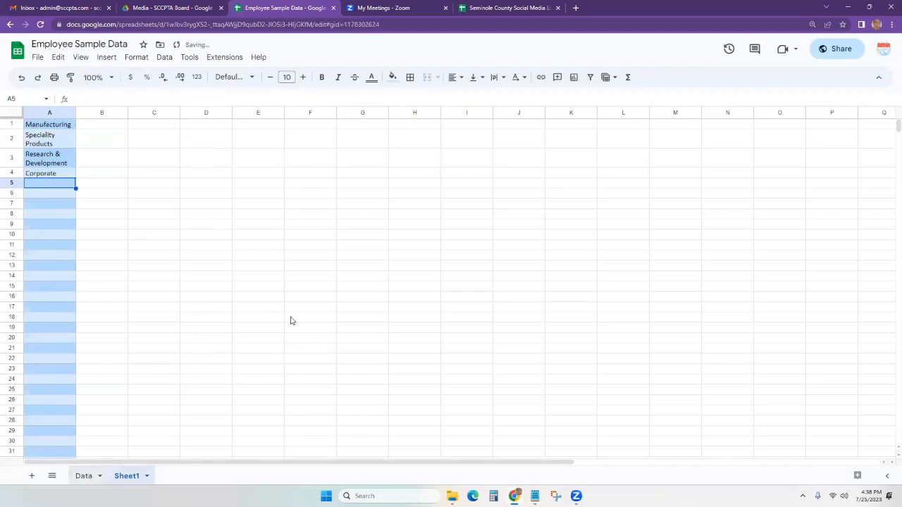
pyautogui.hotkey('ctrl', 'pageup')
# Select the Budget Line Items range E5:E1005 and insert dropdowns into it.
pyautogui.scroll(20, 285, 223)
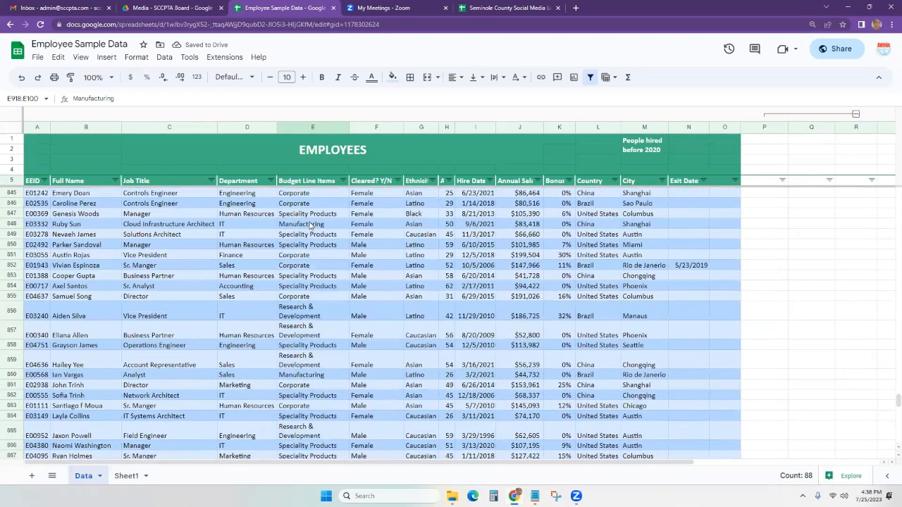
pyautogui.click(310, 224)
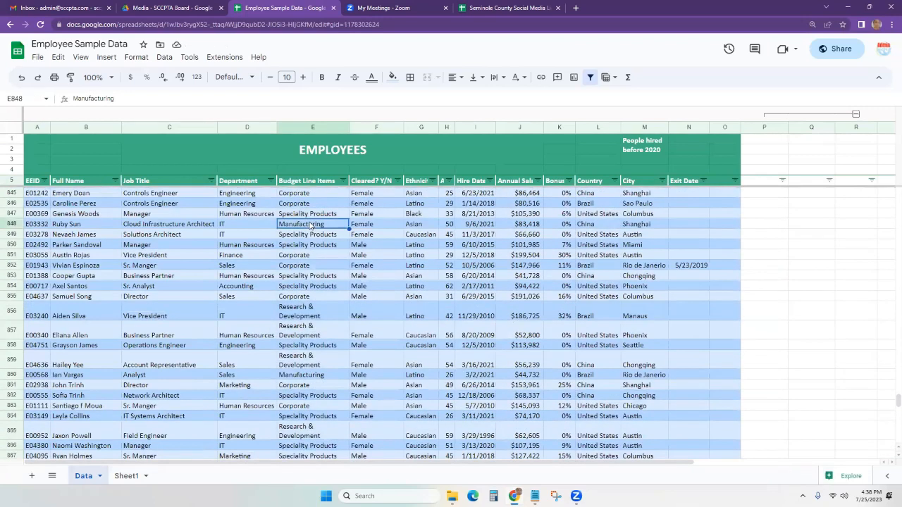
pyautogui.hotkey('ctrl', 'Up')
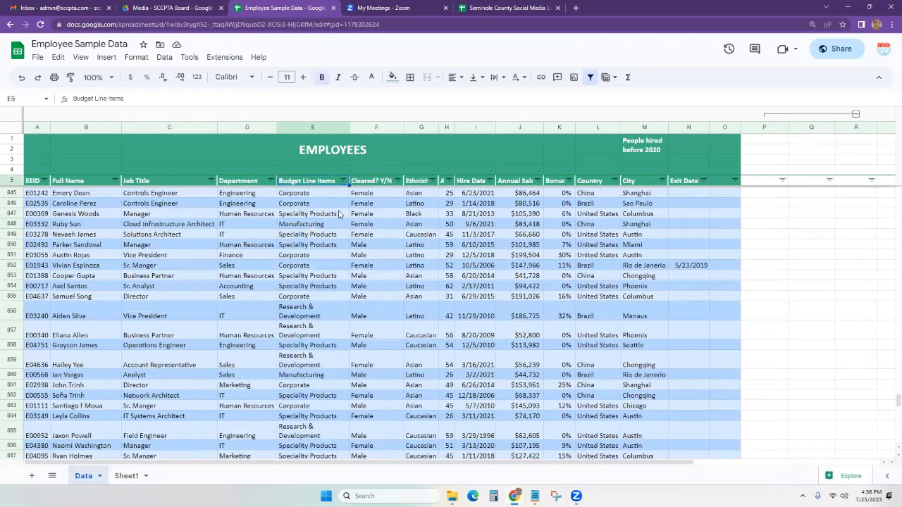
pyautogui.press('Down')
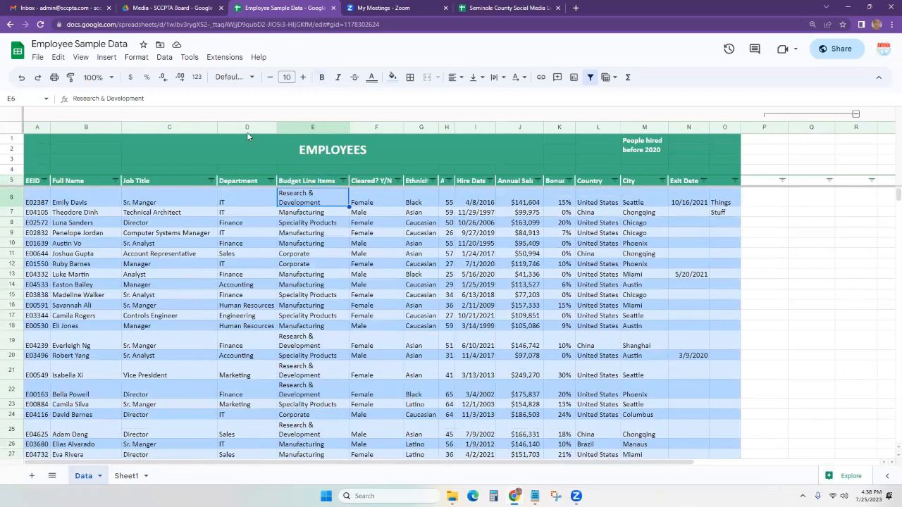
pyautogui.click(106, 57)
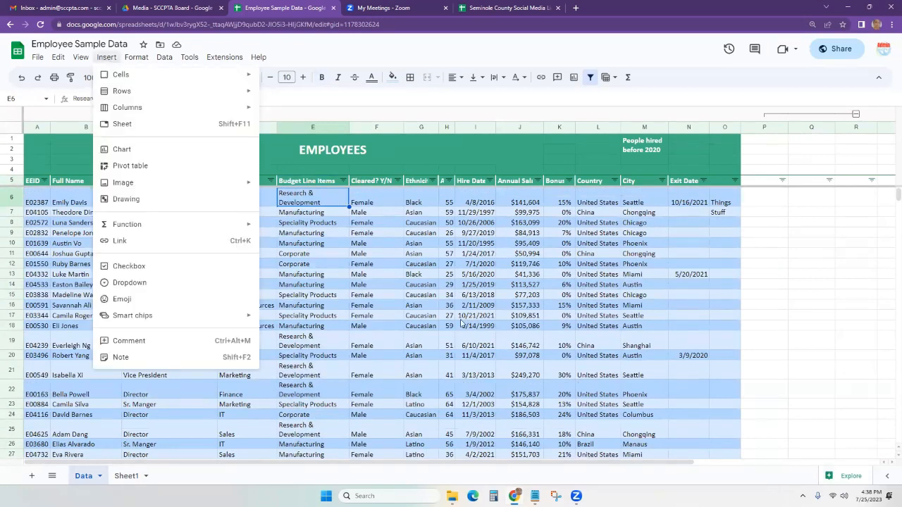
pyautogui.press('Escape')
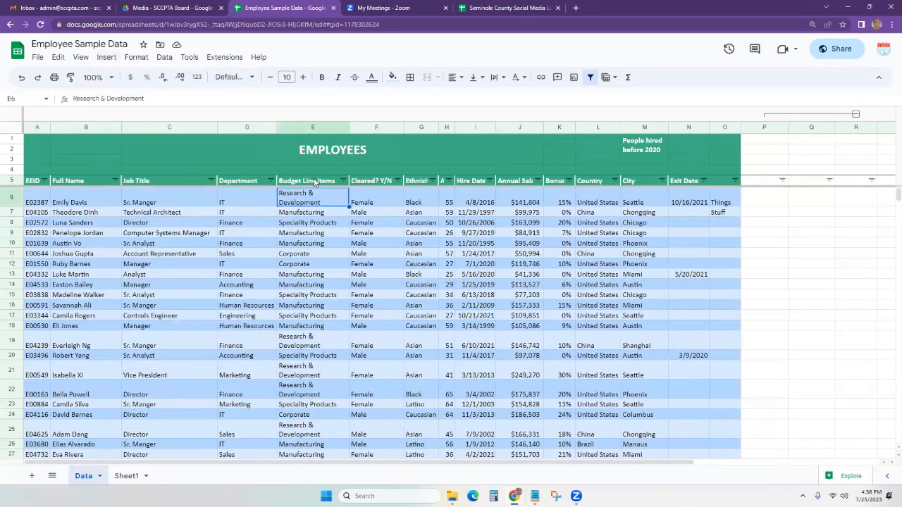
pyautogui.click(314, 182)
pyautogui.hotkey('ctrl', 'shift', 'Down')
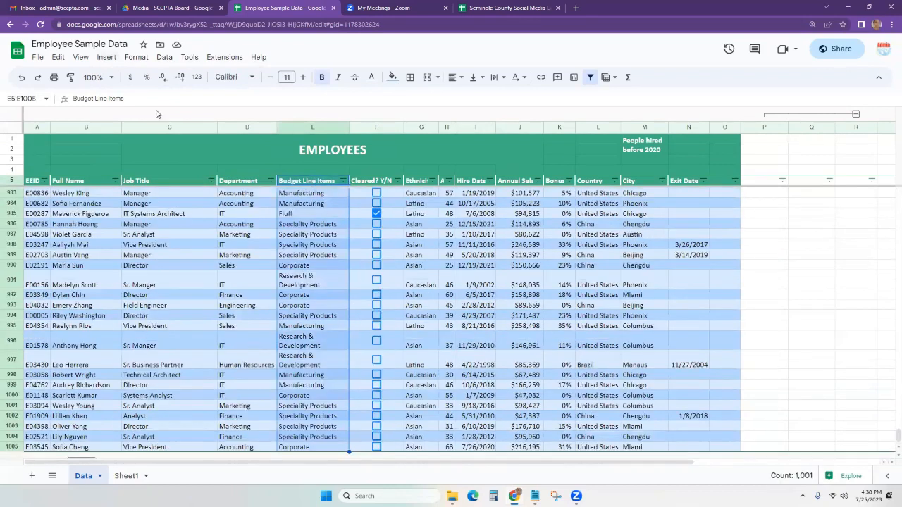
pyautogui.click(107, 57)
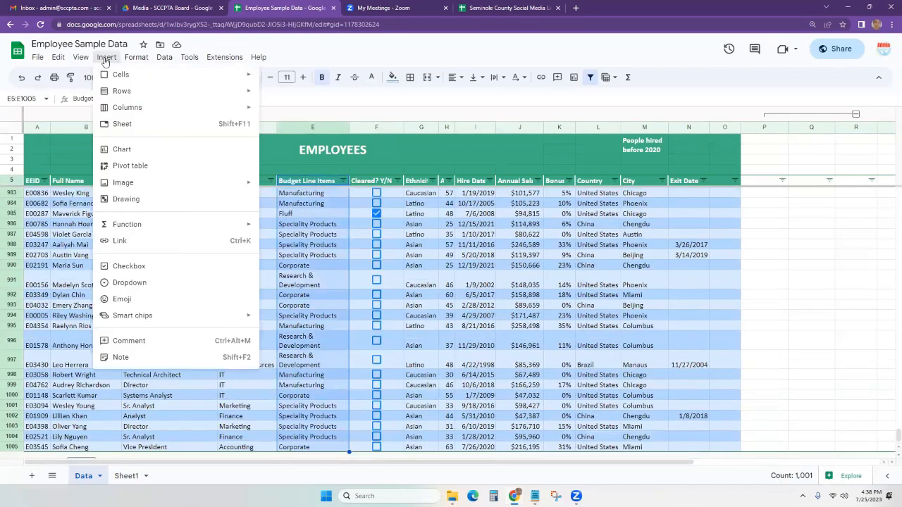
pyautogui.click(165, 282)
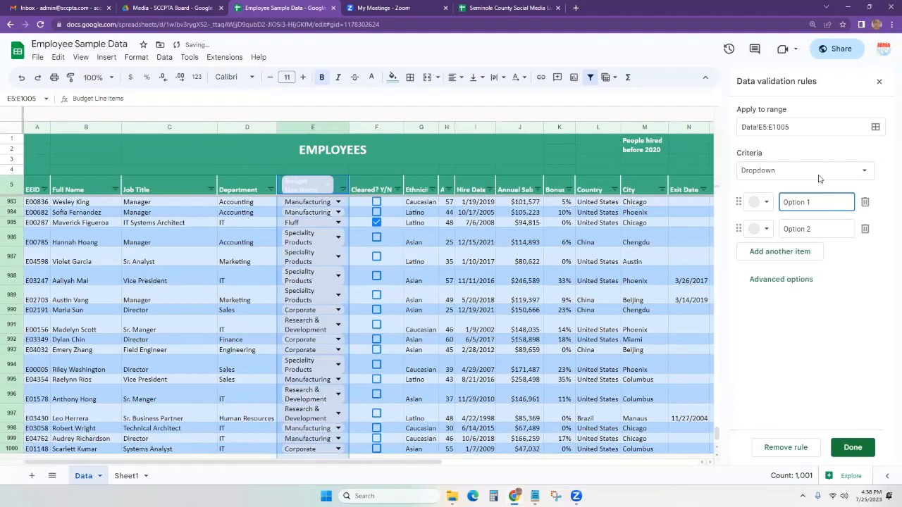
# Expand advanced options and paste Sheet1's A1:A4 budget items into the first dropdown option.
pyautogui.click(784, 283)
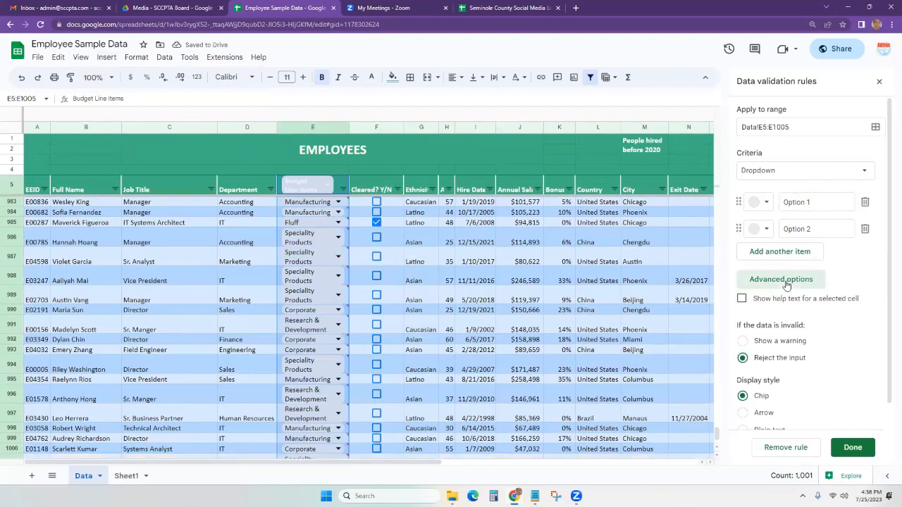
pyautogui.scroll(-1, 793, 310)
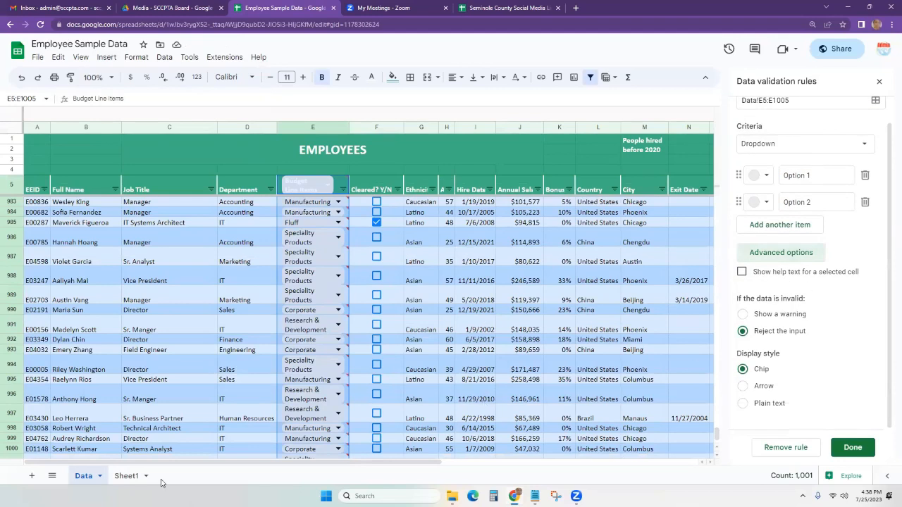
pyautogui.click(117, 477)
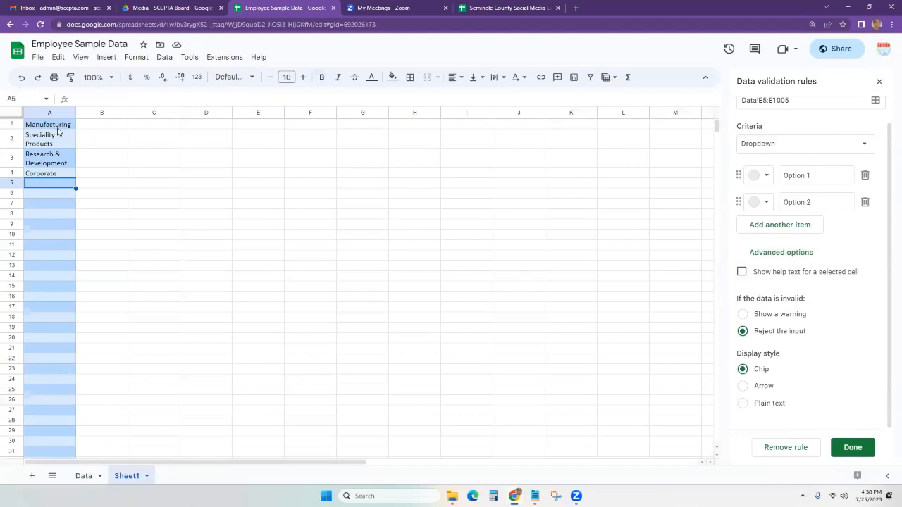
pyautogui.moveTo(50, 125); pyautogui.dragTo(53, 175)
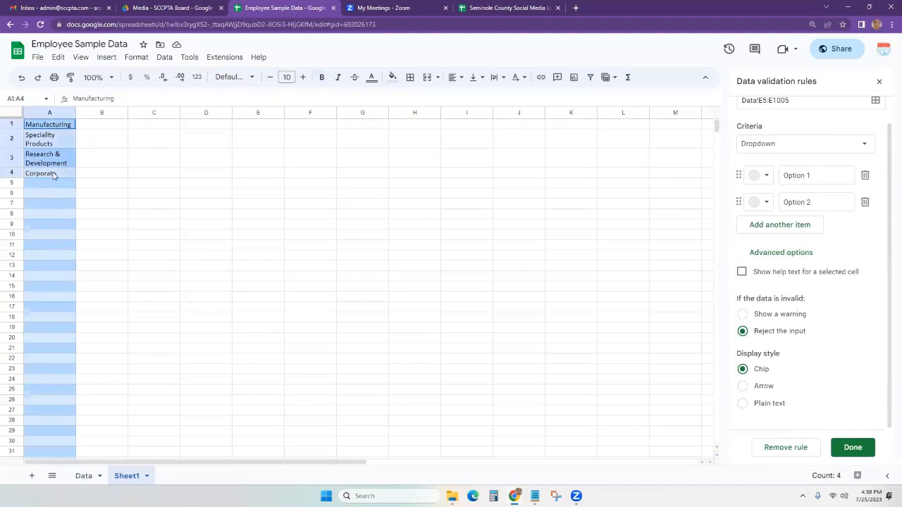
pyautogui.click(809, 176)
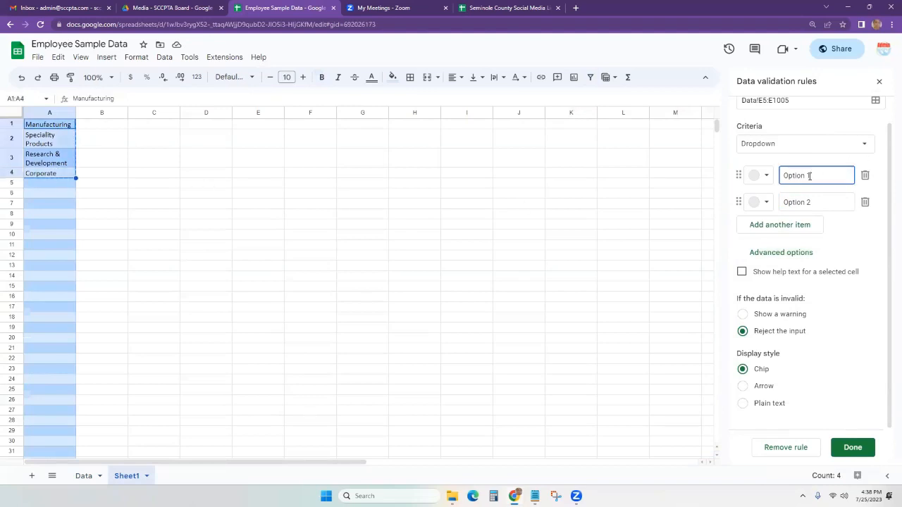
pyautogui.hotkey('ctrl', 'v')
pyautogui.press('Return')
# Set the dropdown options to Manufacturing and Specialty, adding a third item, Value.
pyautogui.click(809, 176)
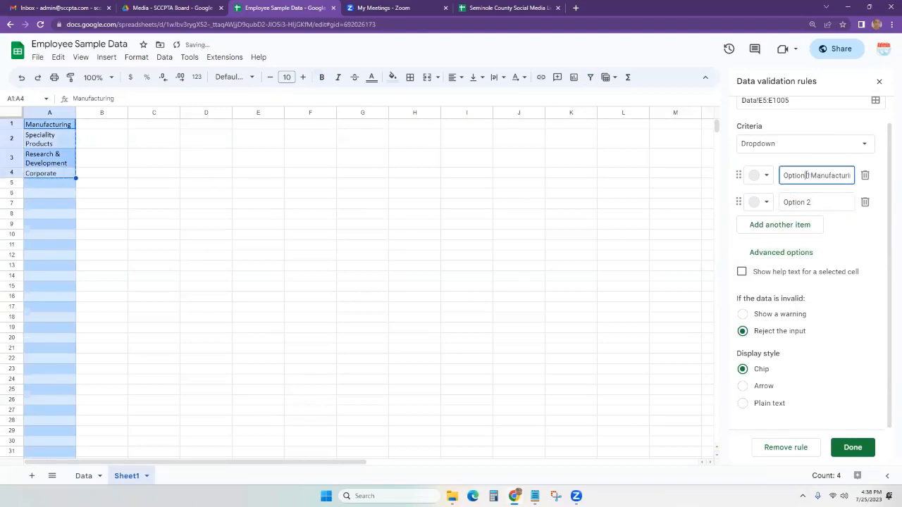
pyautogui.hotkey('ctrl', 'a')
pyautogui.write('Ma')
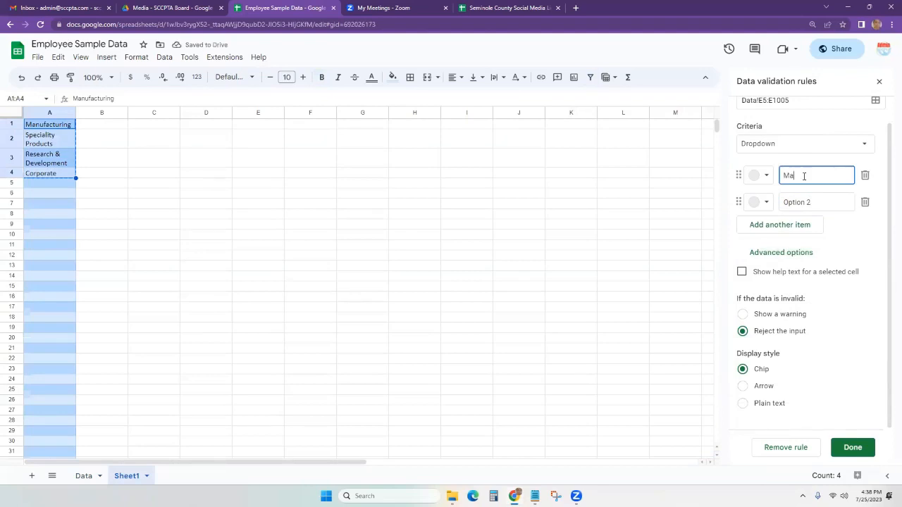
pyautogui.write('nufacturing')
pyautogui.click(801, 203)
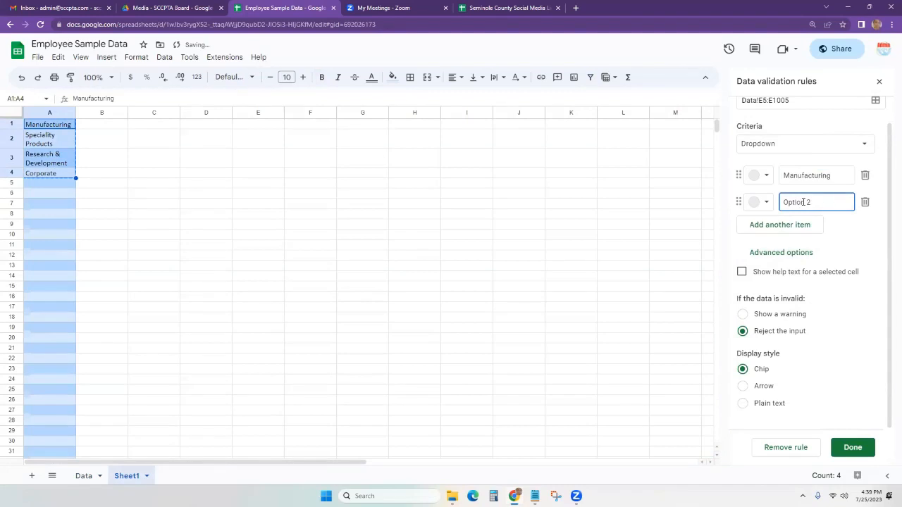
pyautogui.tripleClick(803, 202)
pyautogui.write('Specialty')
pyautogui.click(784, 224)
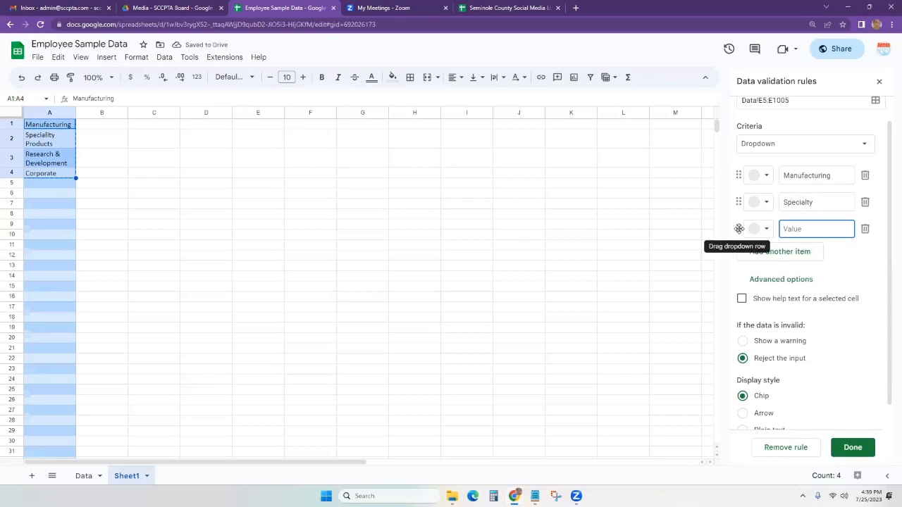
pyautogui.moveTo(738, 229)
pyautogui.mouseDown()
pyautogui.moveTo(737, 204)
pyautogui.moveTo(739, 224)
pyautogui.mouseUp()
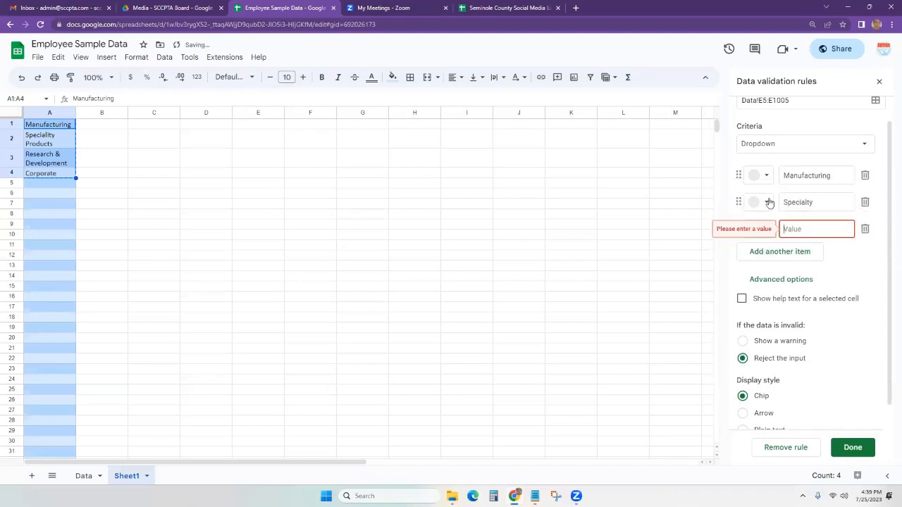
pyautogui.write('Value')
pyautogui.click(88, 484)
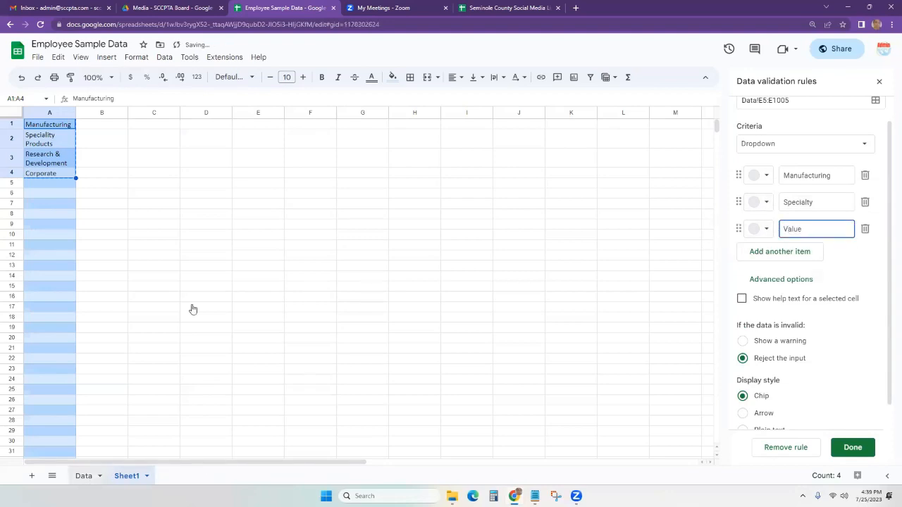
pyautogui.click(93, 467)
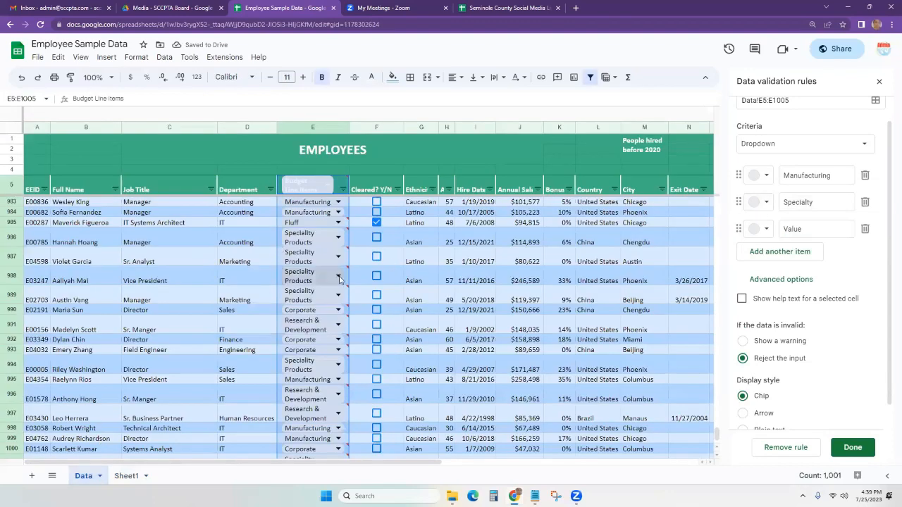
# Turn on help text for selected cells reading 'This is not a budget item'.
pyautogui.moveTo(338, 277)
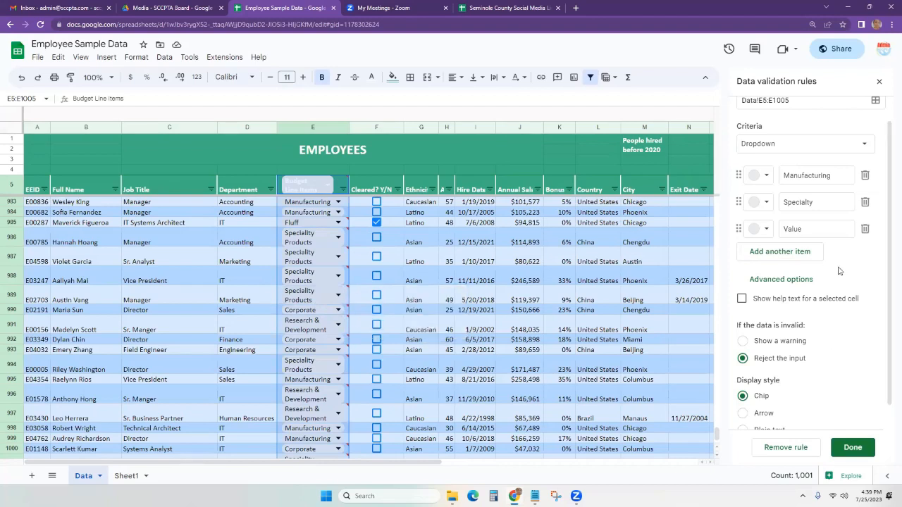
pyautogui.click(800, 282)
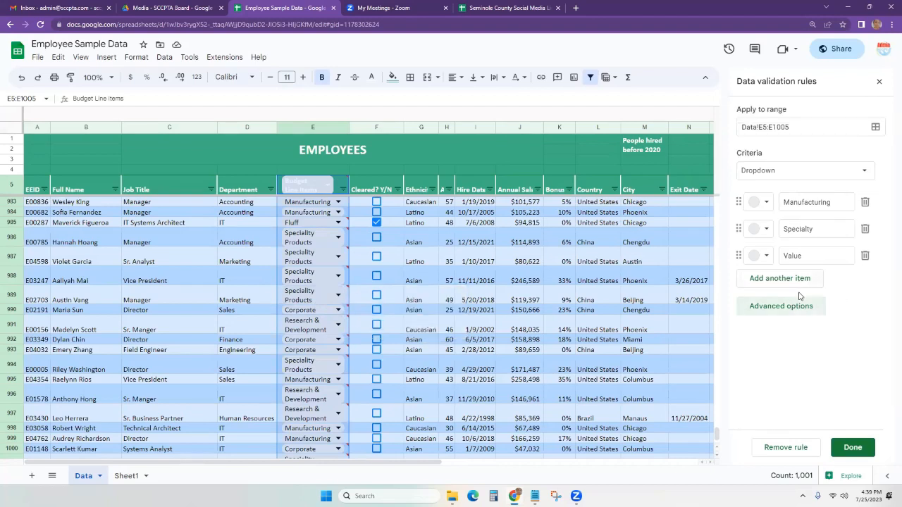
pyautogui.click(811, 305)
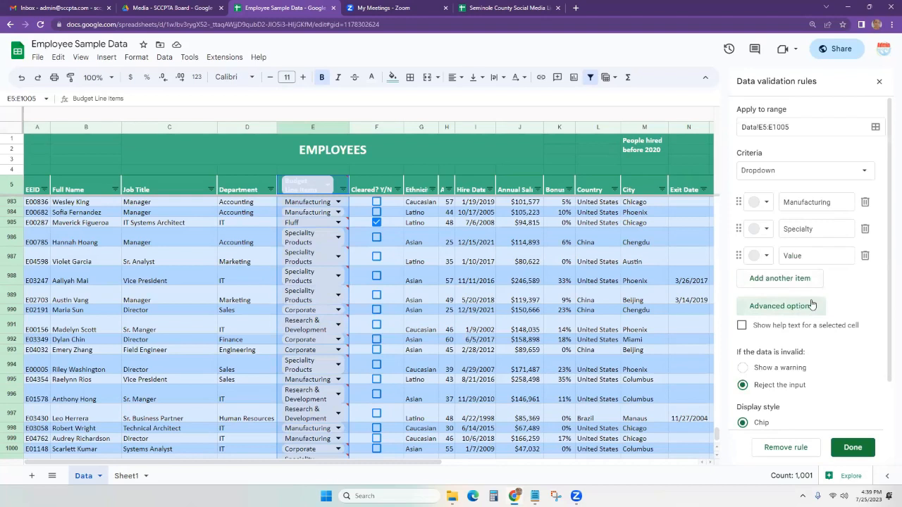
pyautogui.click(742, 326)
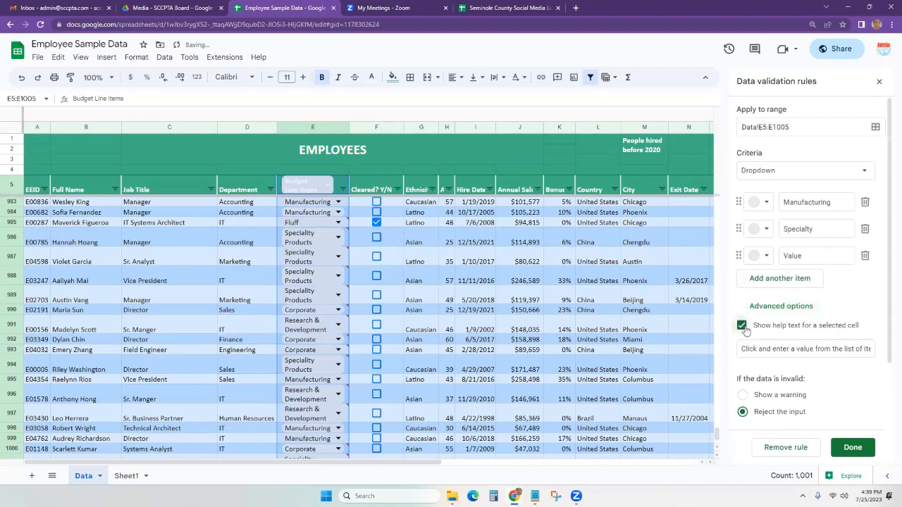
pyautogui.click(779, 350)
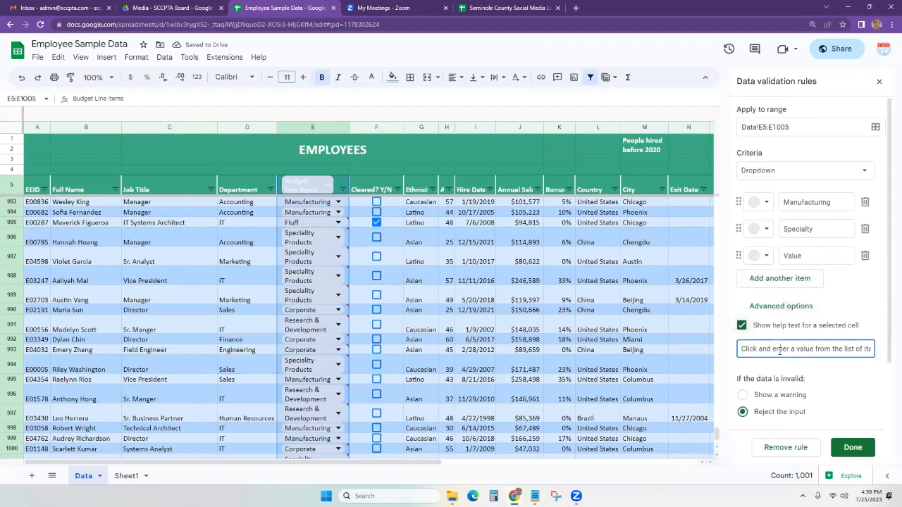
pyautogui.write('Thi')
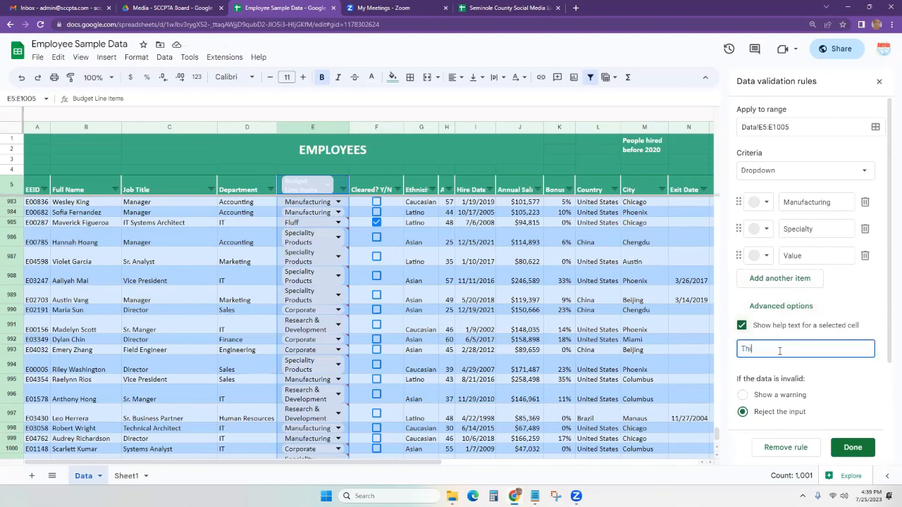
pyautogui.write('s is not a budget l')
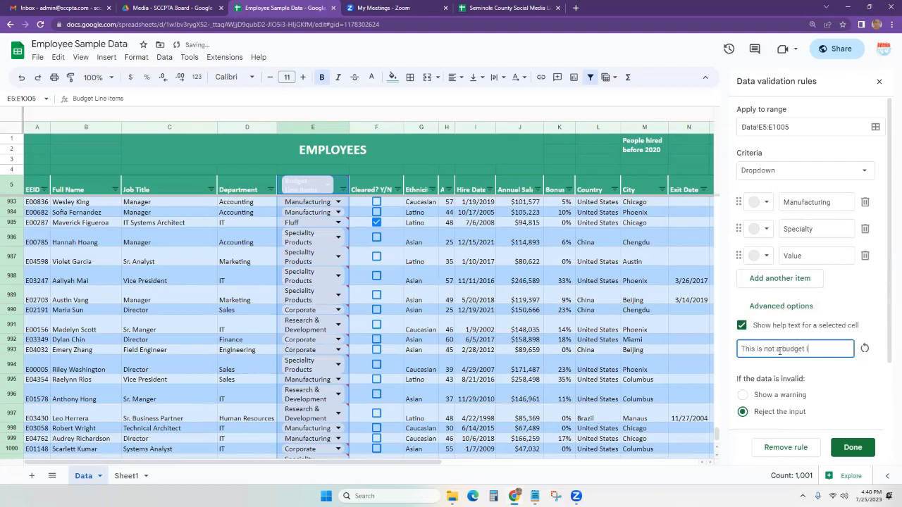
pyautogui.press('BackSpace')
pyautogui.write('item')
pyautogui.click(848, 389)
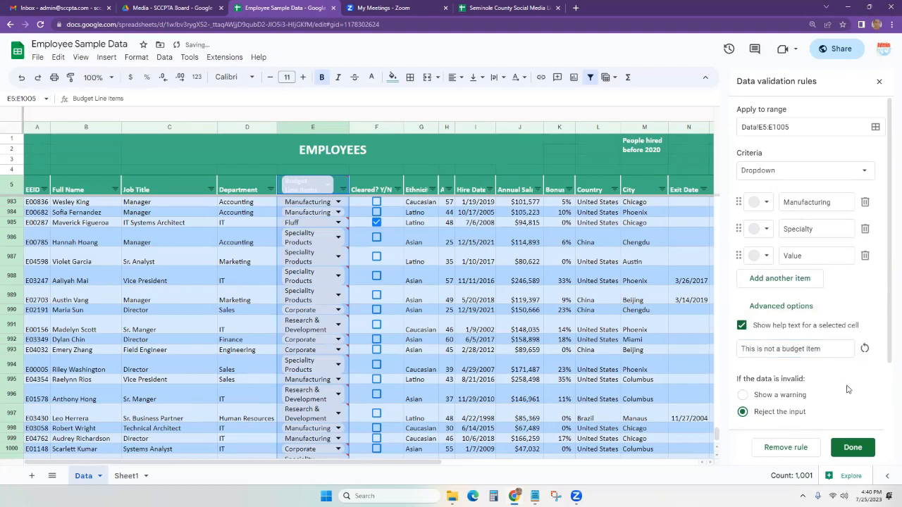
# Inspect E986's dropdown choices and keep invalid data set to reject the input.
pyautogui.moveTo(344, 236)
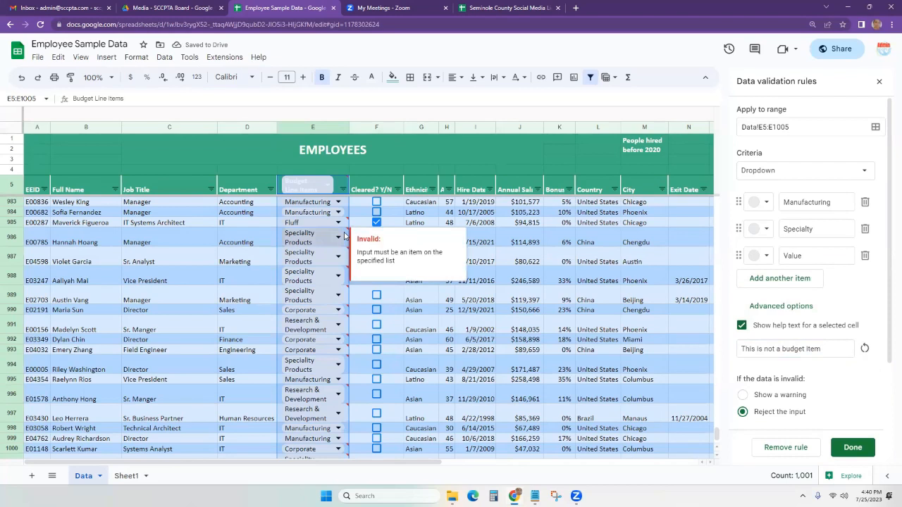
pyautogui.click(599, 291)
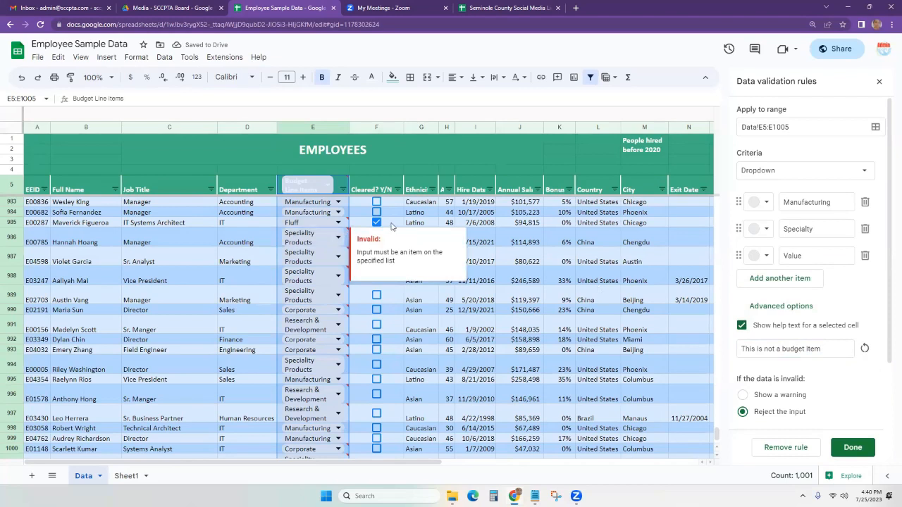
pyautogui.doubleClick(324, 240)
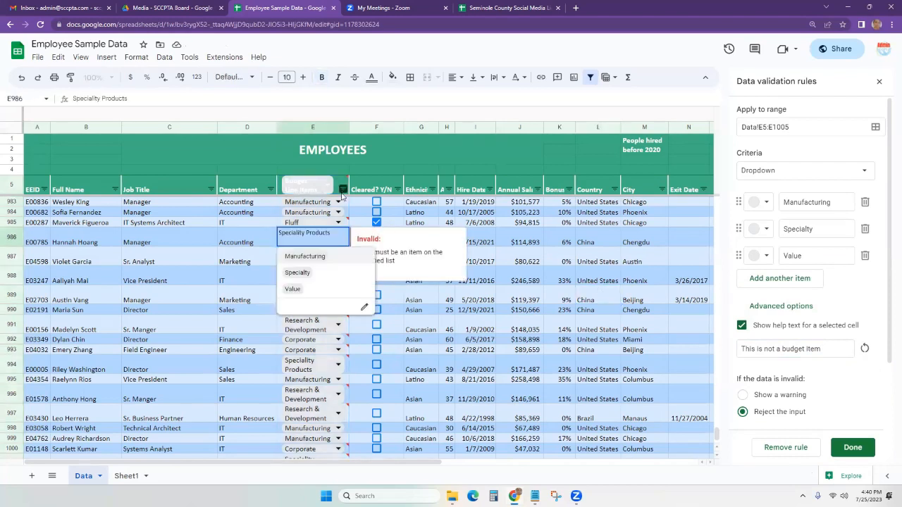
pyautogui.click(477, 276)
pyautogui.scroll(-1, 751, 381)
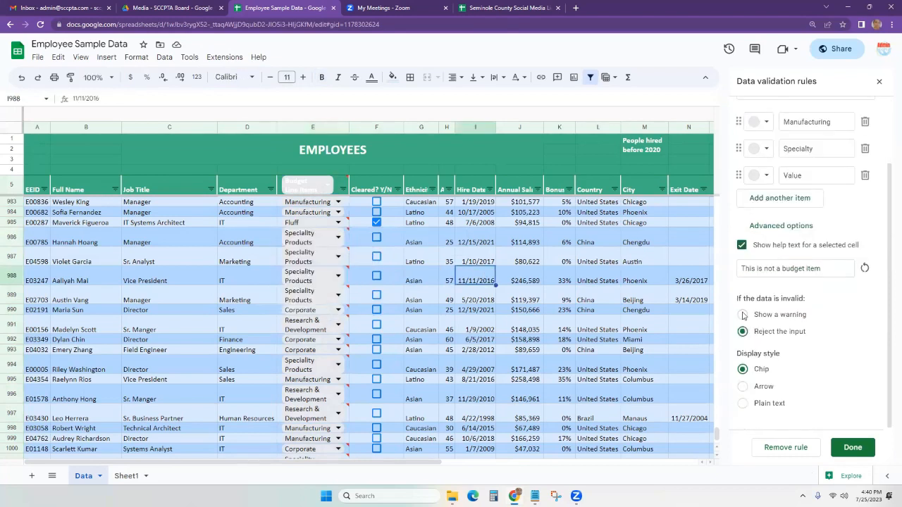
pyautogui.click(743, 315)
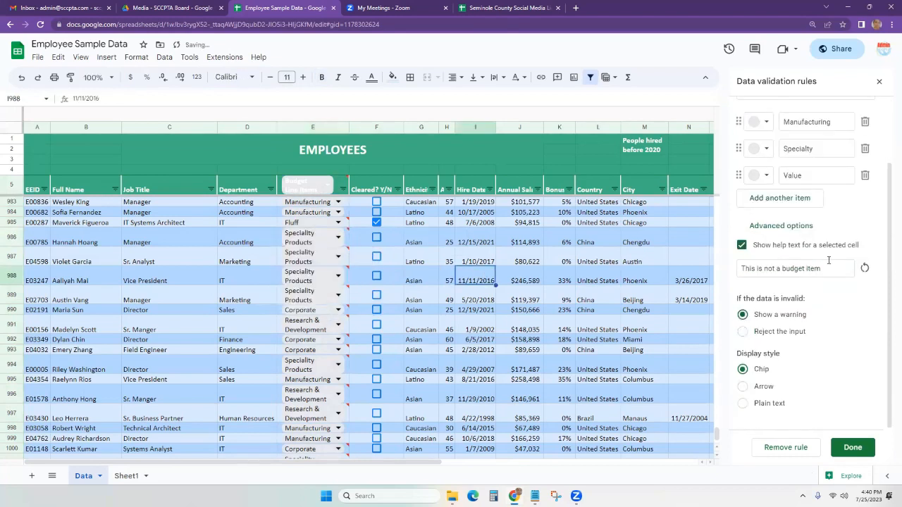
pyautogui.click(744, 332)
# Clear E988, enter 'fluff' and dismiss the rejection message.
pyautogui.click(341, 279)
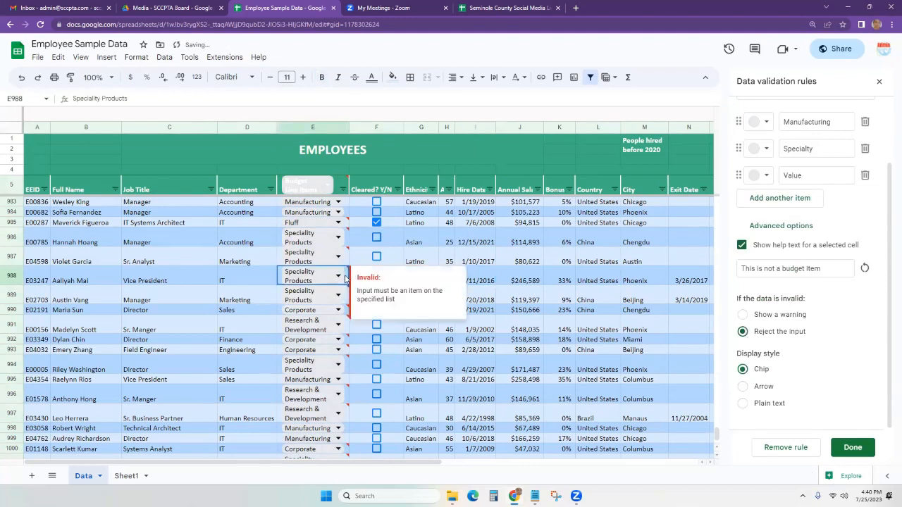
pyautogui.press('Delete')
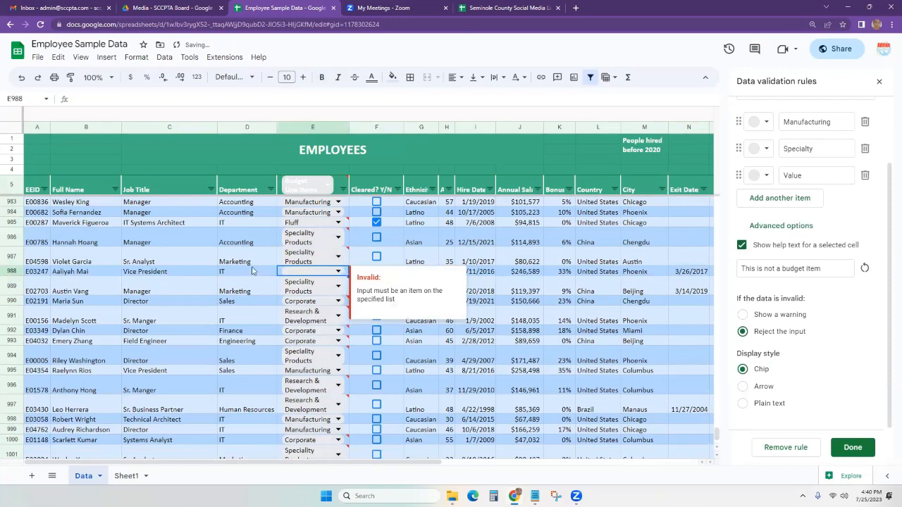
pyautogui.doubleClick(319, 271)
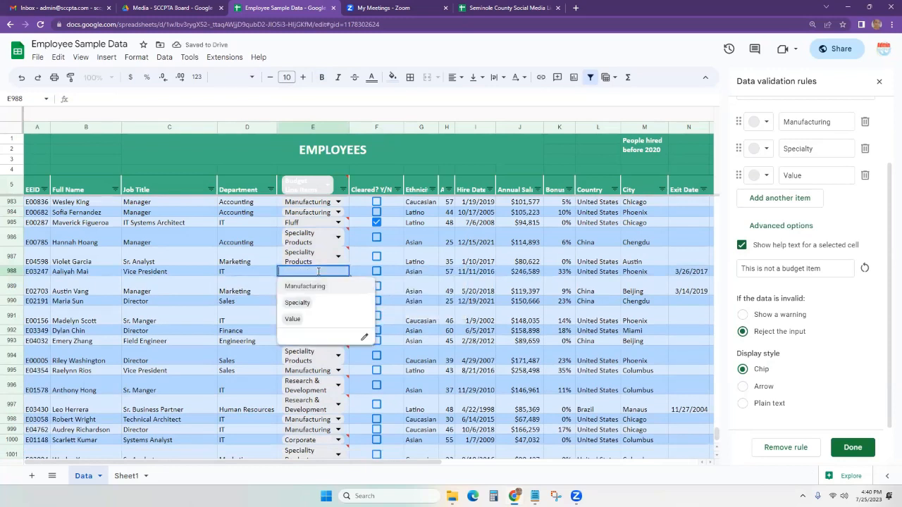
pyautogui.write('fluff')
pyautogui.click(393, 274)
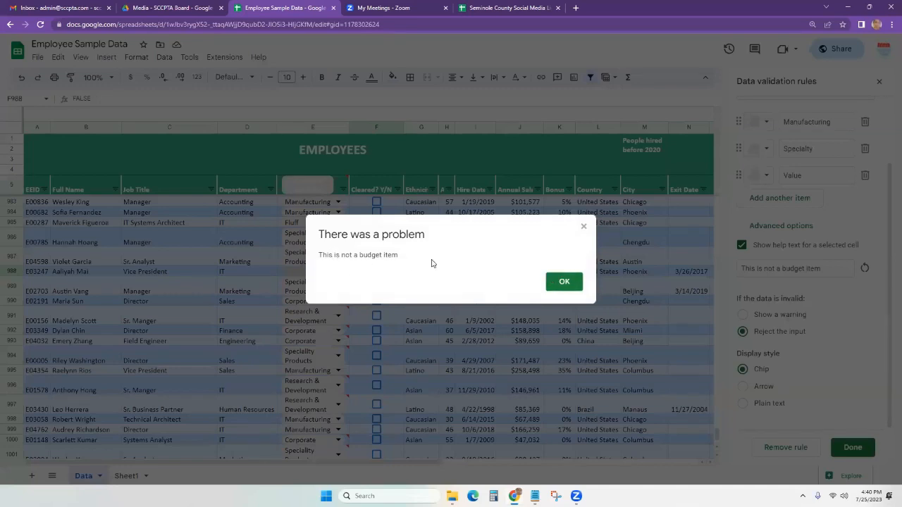
pyautogui.click(564, 282)
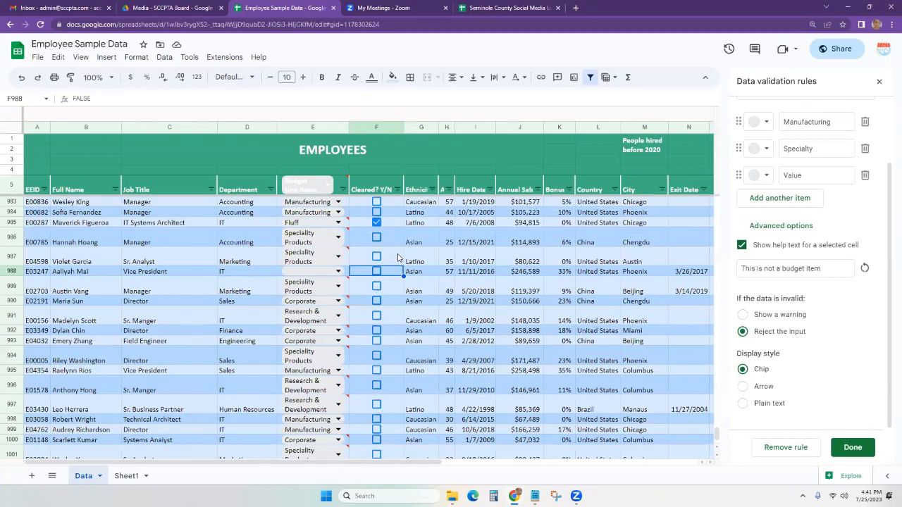
# Try the chip-free display styles, then clear the invalid Corporate entry from E990.
pyautogui.click(743, 387)
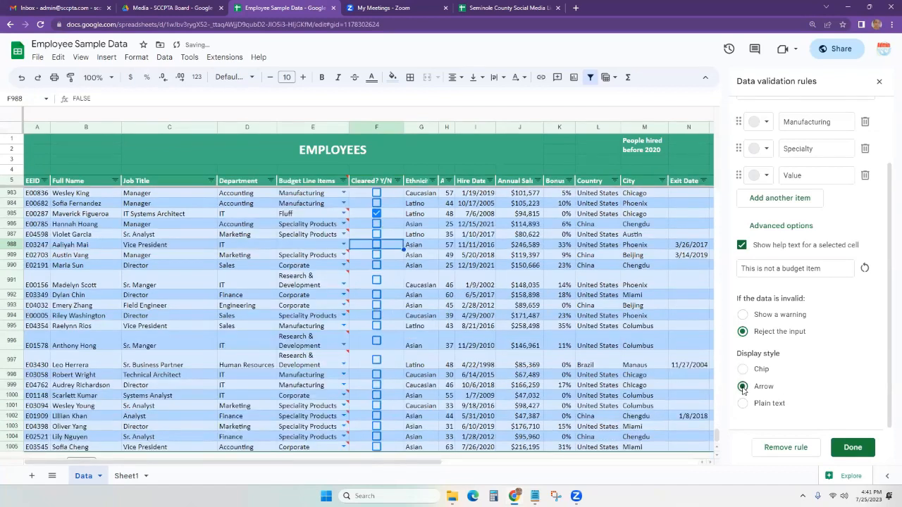
pyautogui.click(742, 403)
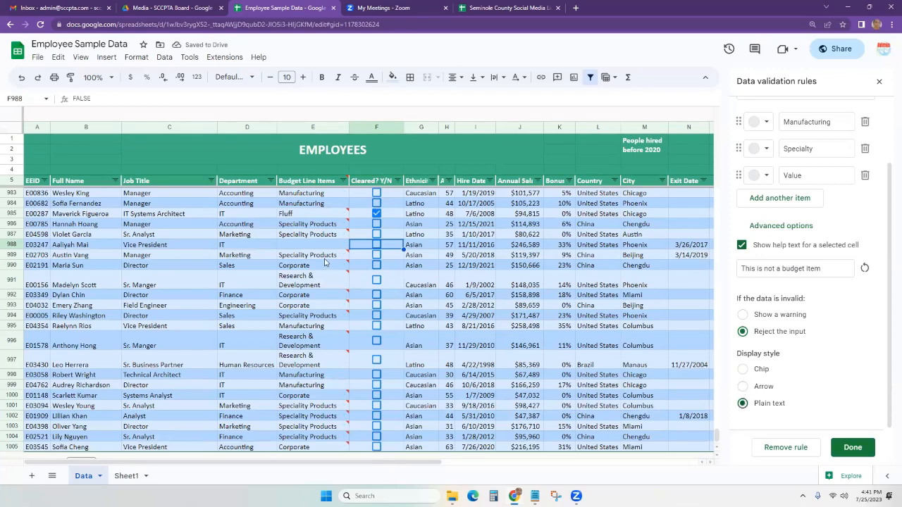
pyautogui.click(325, 257)
pyautogui.click(326, 268)
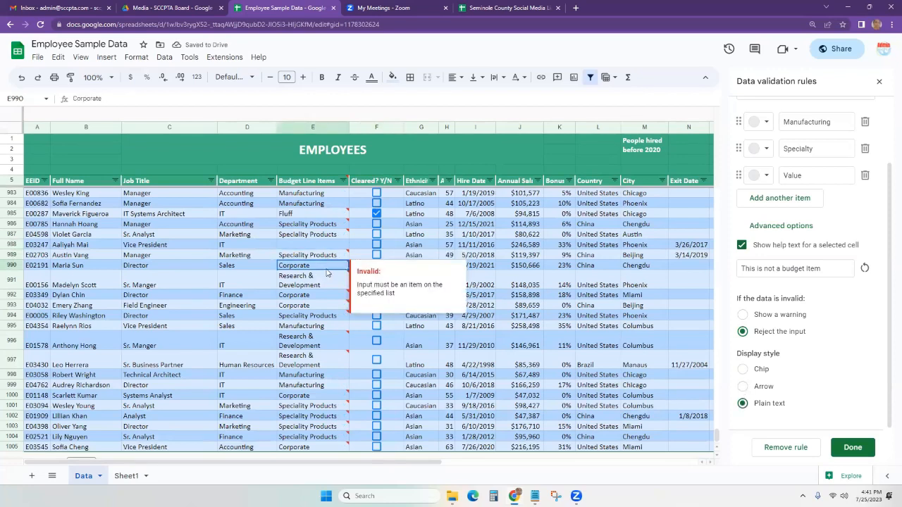
pyautogui.press('Delete')
# Set the dropdown display style to Arrow and select the whole column E.
pyautogui.click(328, 283)
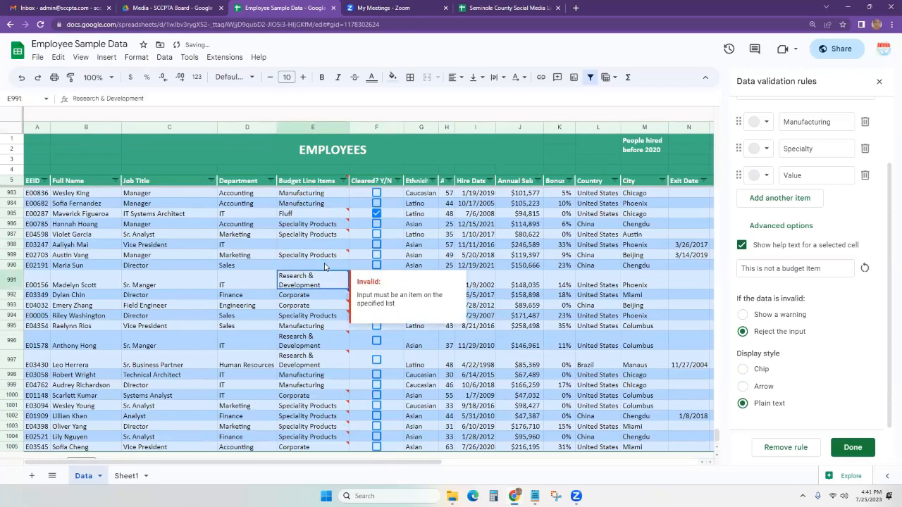
pyautogui.click(326, 265)
pyautogui.doubleClick(325, 265)
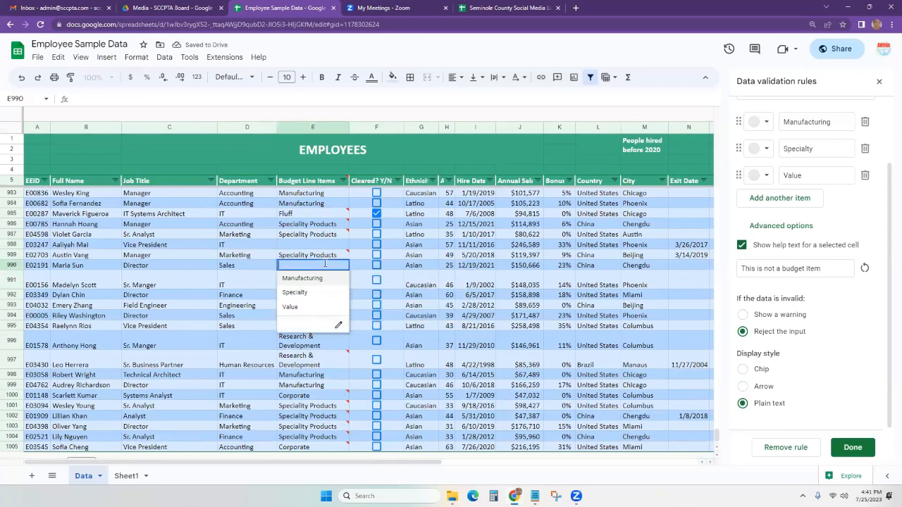
pyautogui.click(744, 387)
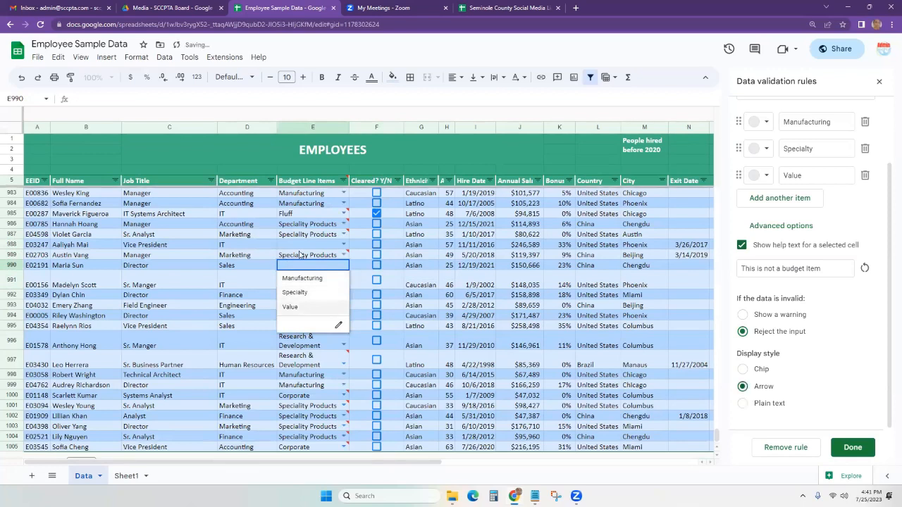
pyautogui.moveTo(323, 255)
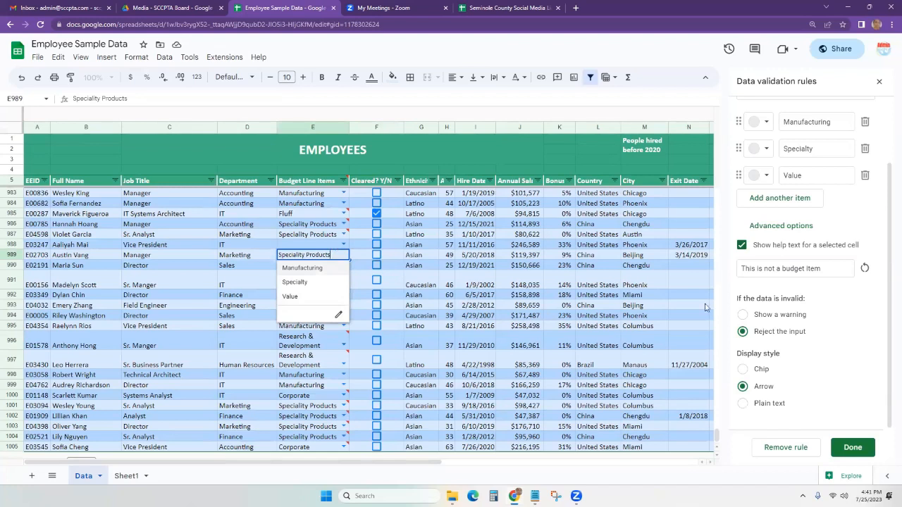
pyautogui.click(473, 366)
pyautogui.click(324, 131)
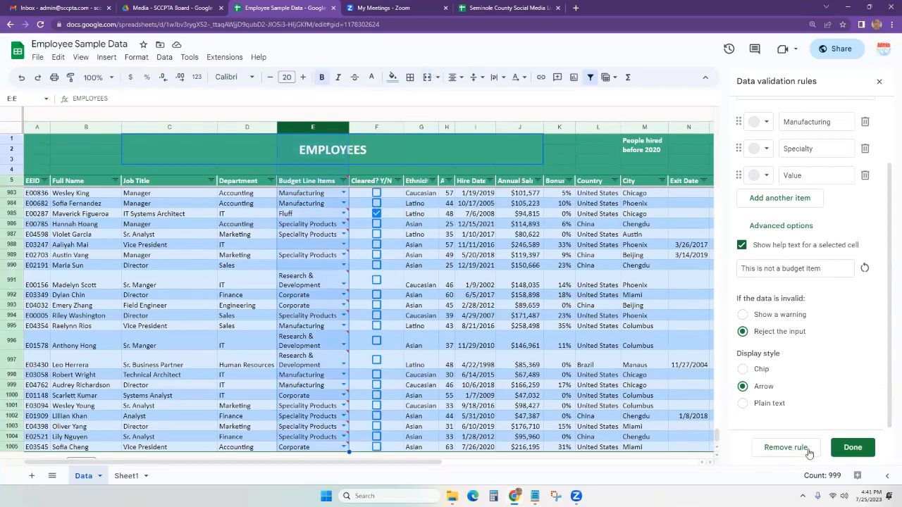
# Delete column E's dropdown validation rule, then select the Fluff cell E985.
pyautogui.click(786, 448)
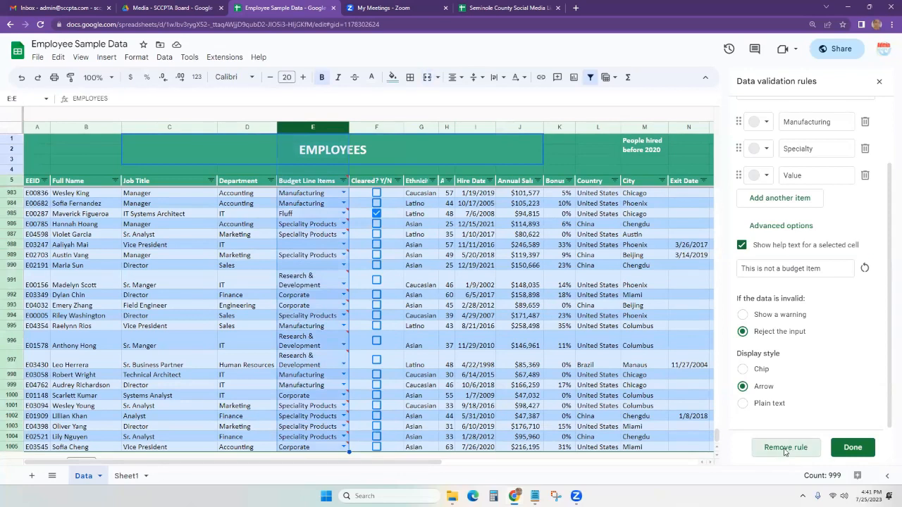
pyautogui.click(444, 326)
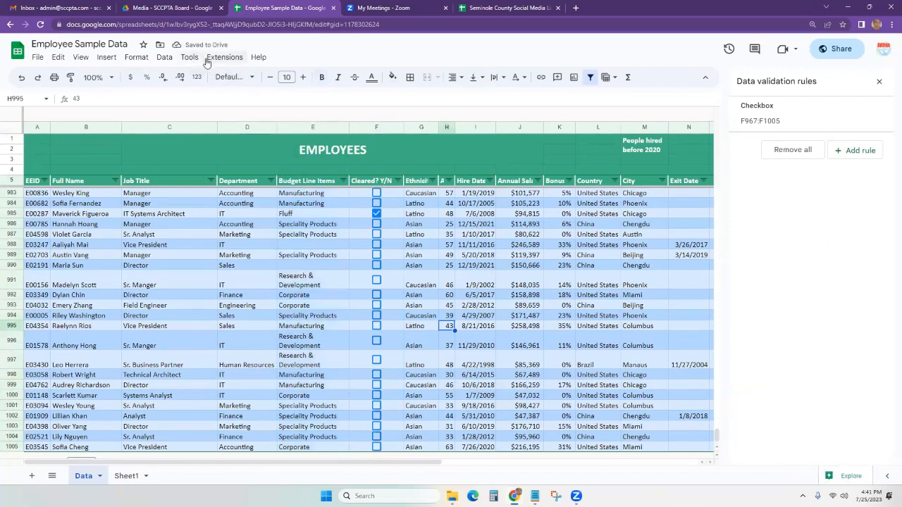
pyautogui.click(163, 59)
pyautogui.moveTo(130, 62)
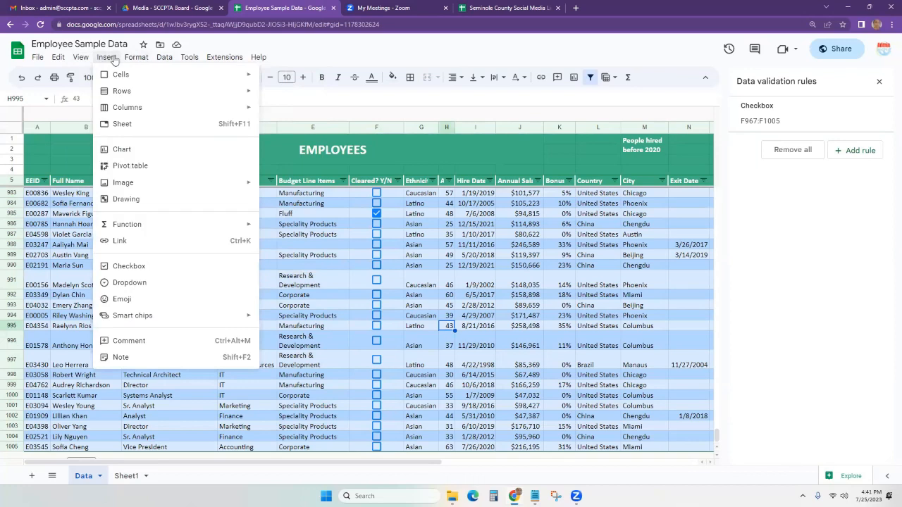
pyautogui.click(548, 293)
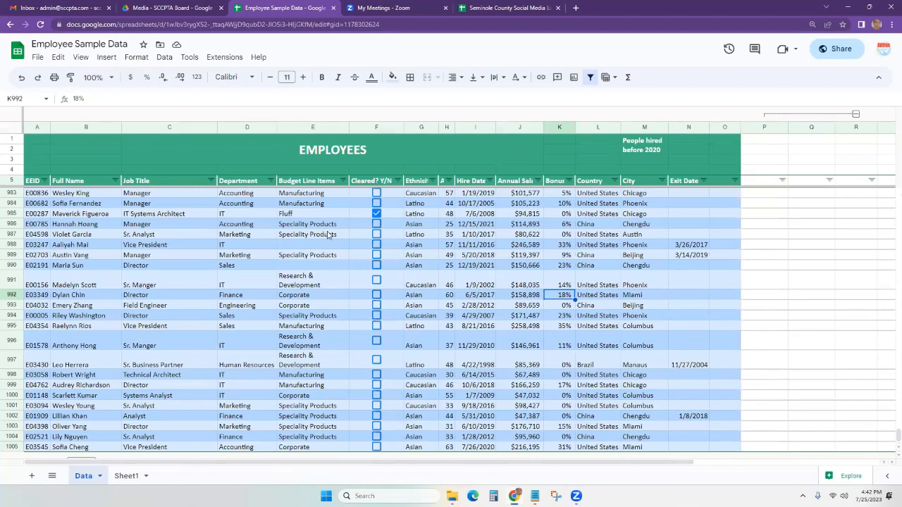
pyautogui.click(306, 216)
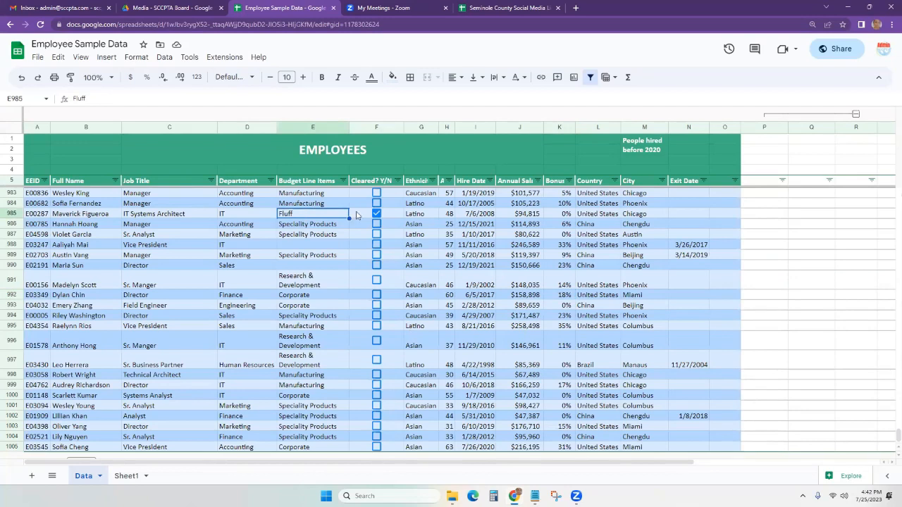
# Bring up the context menu for the Fluff cell E985.
pyautogui.rightClick(315, 218)
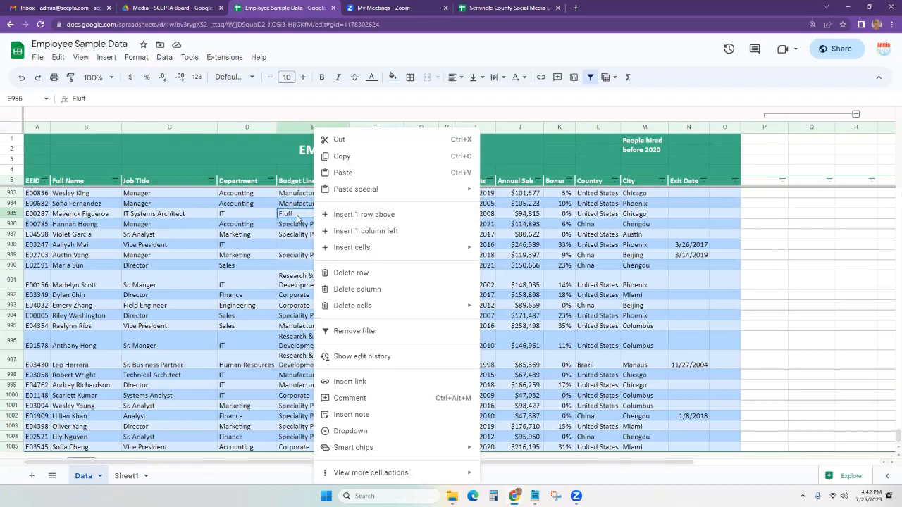
pyautogui.click(296, 237)
pyautogui.click(301, 217)
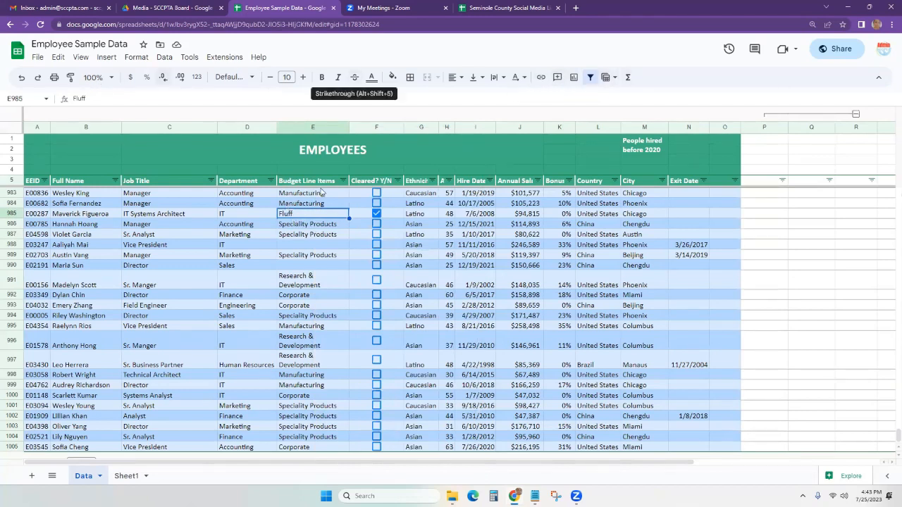
pyautogui.rightClick(317, 218)
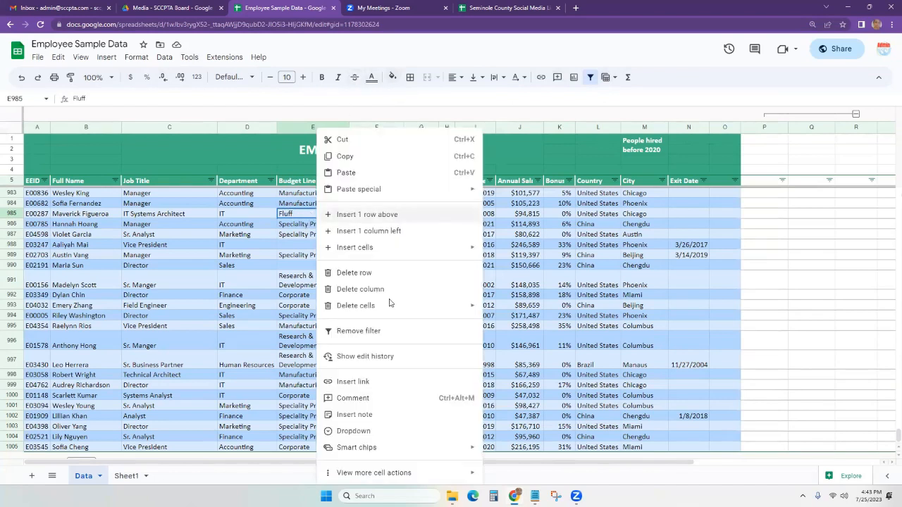
# Comment 'What the fluff is fluff?' on E985, mentioning and assigning it to the president.
pyautogui.click(380, 400)
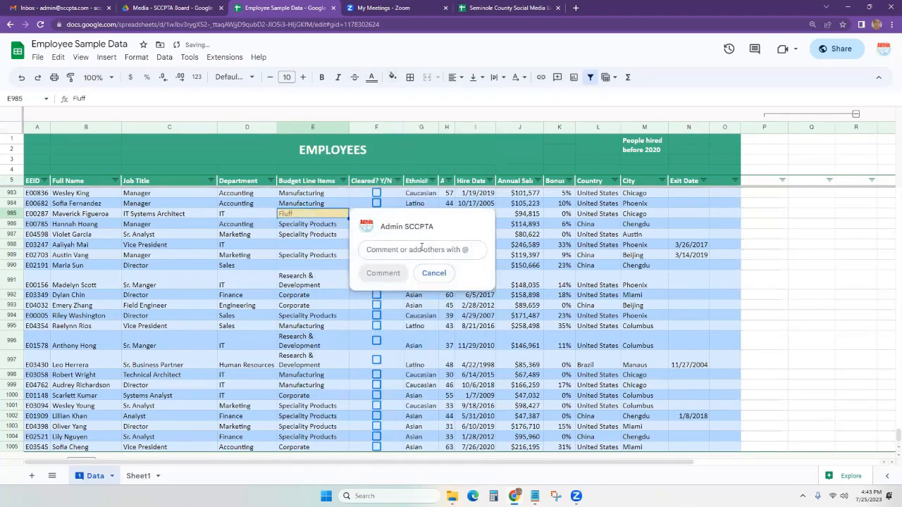
pyautogui.write('@')
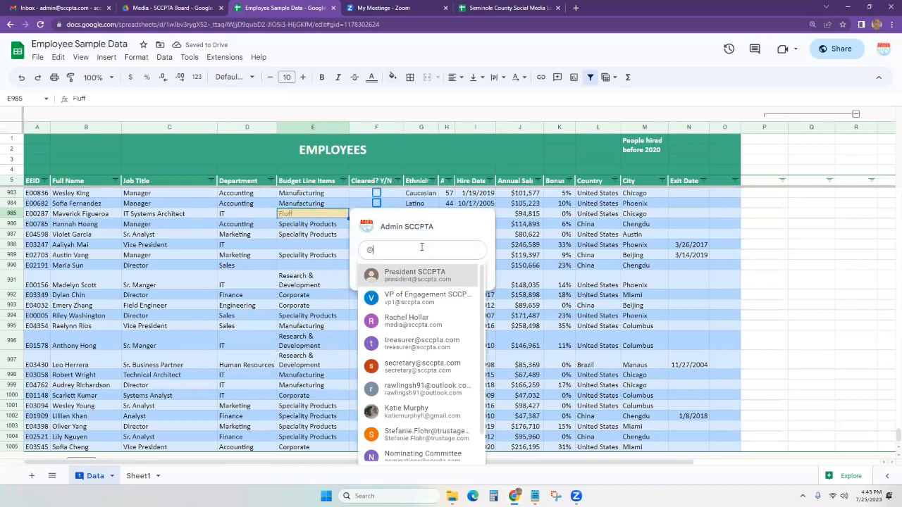
pyautogui.click(415, 275)
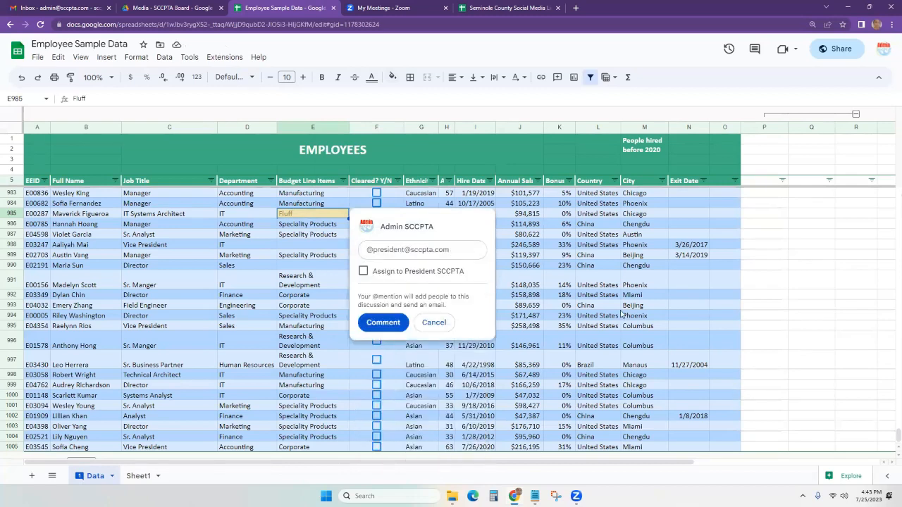
pyautogui.write('What the fluff is fluff?')
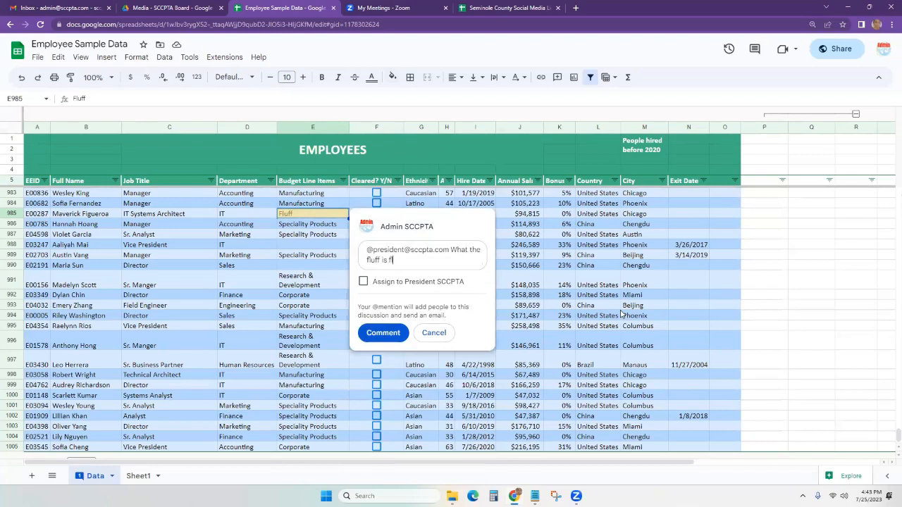
pyautogui.click(384, 282)
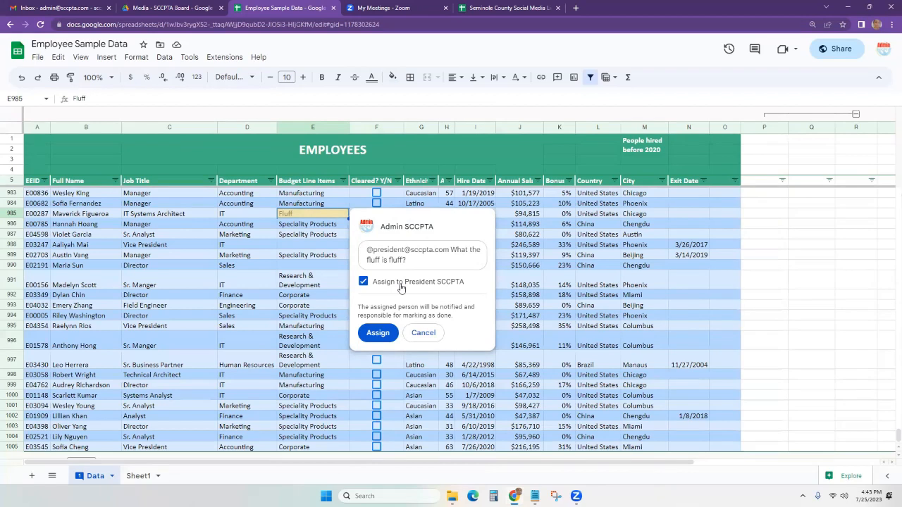
pyautogui.click(377, 332)
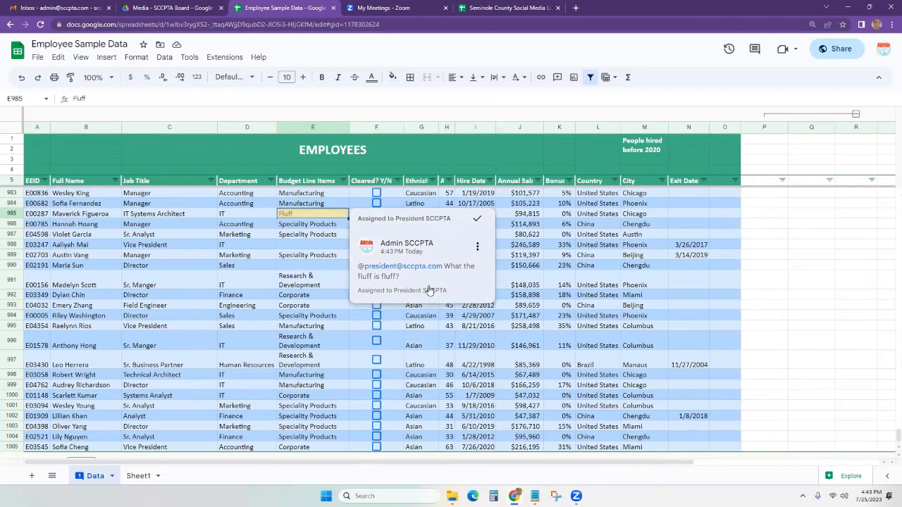
# Switch to the other Google account to open Employee Sample Data in a second tab, and dismiss the signed-in notice.
pyautogui.click(883, 49)
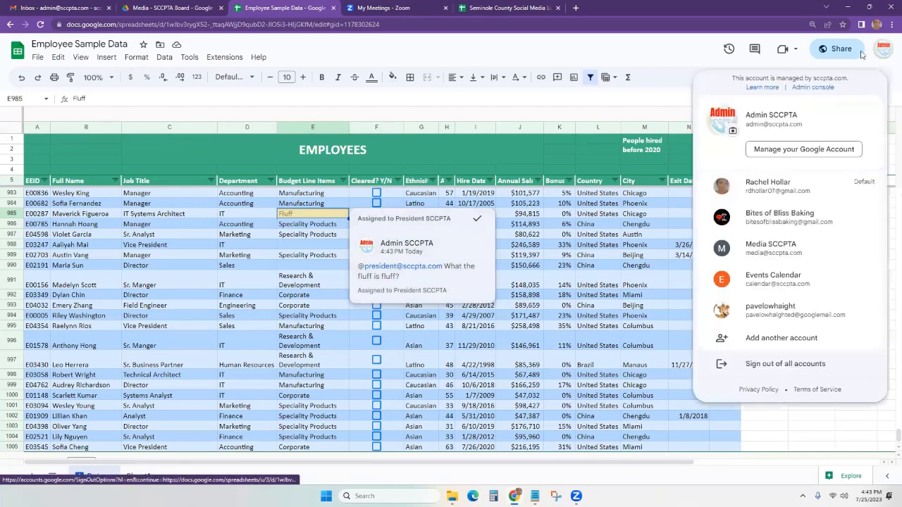
pyautogui.click(819, 259)
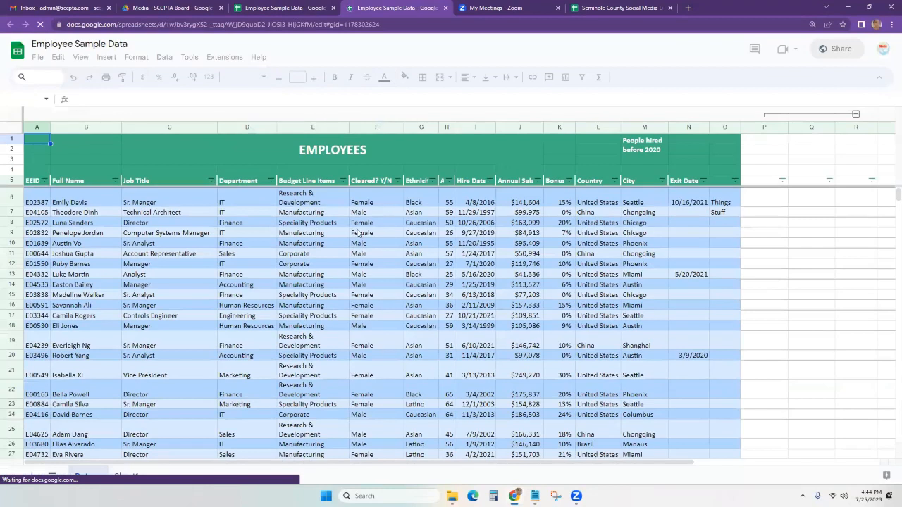
pyautogui.scroll(-2, 330, 270)
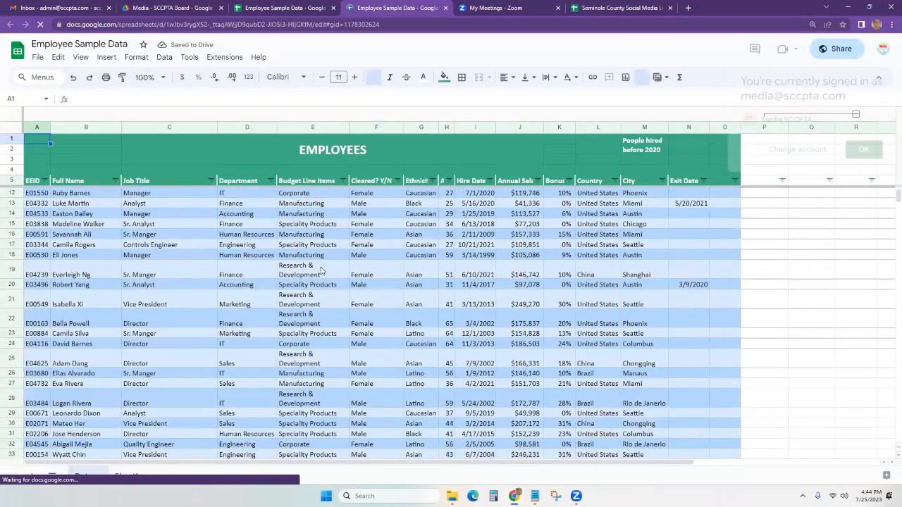
pyautogui.scroll(-2, 320, 270)
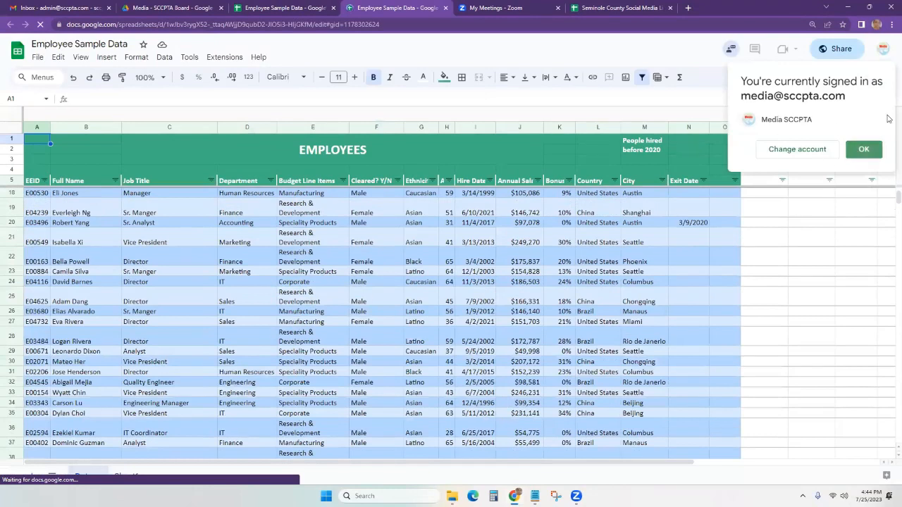
pyautogui.click(863, 149)
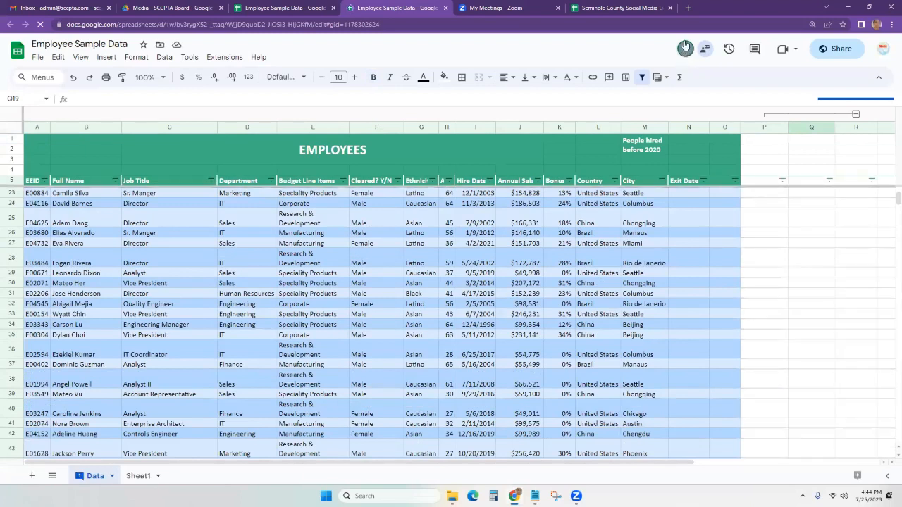
# Search the sheet for 'fluff' and bring up the president-assigned comment on cell E985.
pyautogui.hotkey('ctrl', 'f')
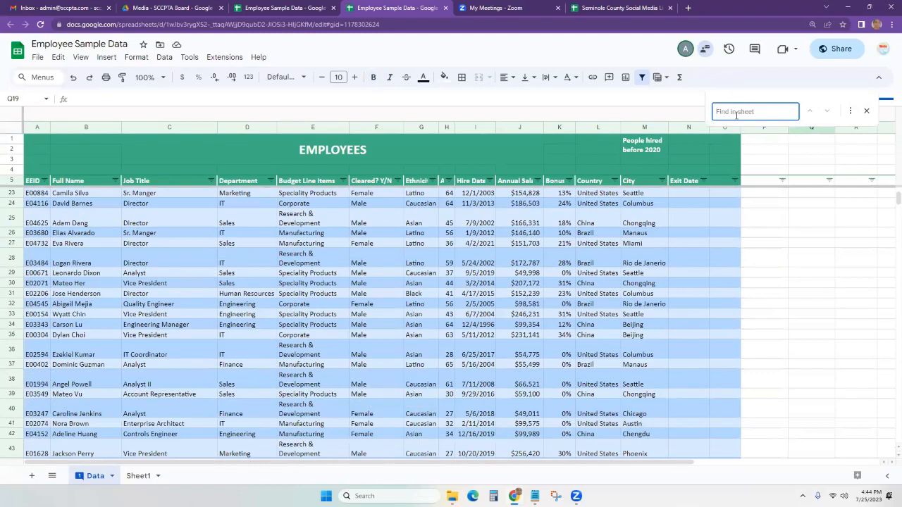
pyautogui.write('fluff')
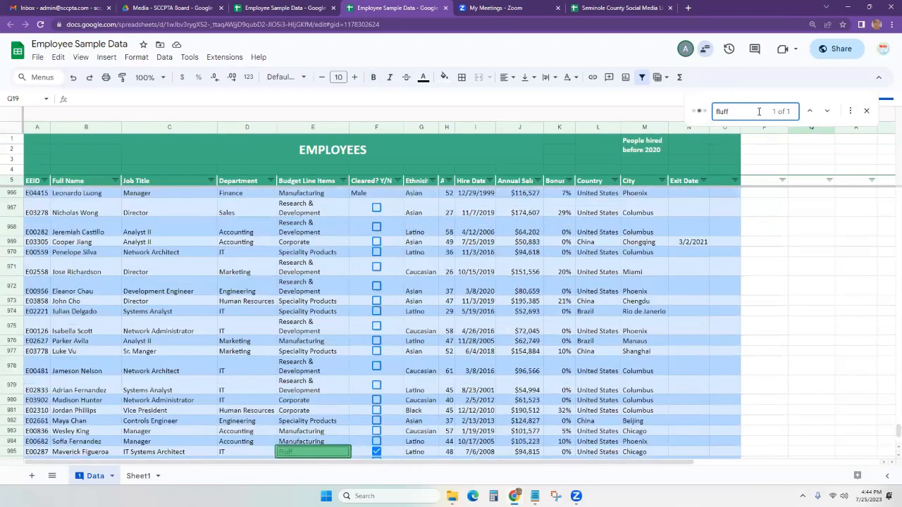
pyautogui.click(335, 413)
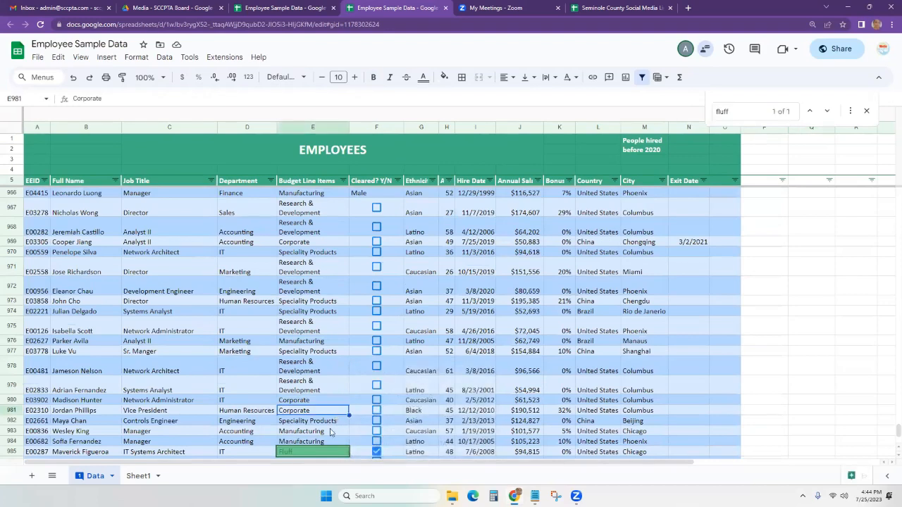
pyautogui.scroll(-1, 331, 419)
pyautogui.moveTo(325, 424)
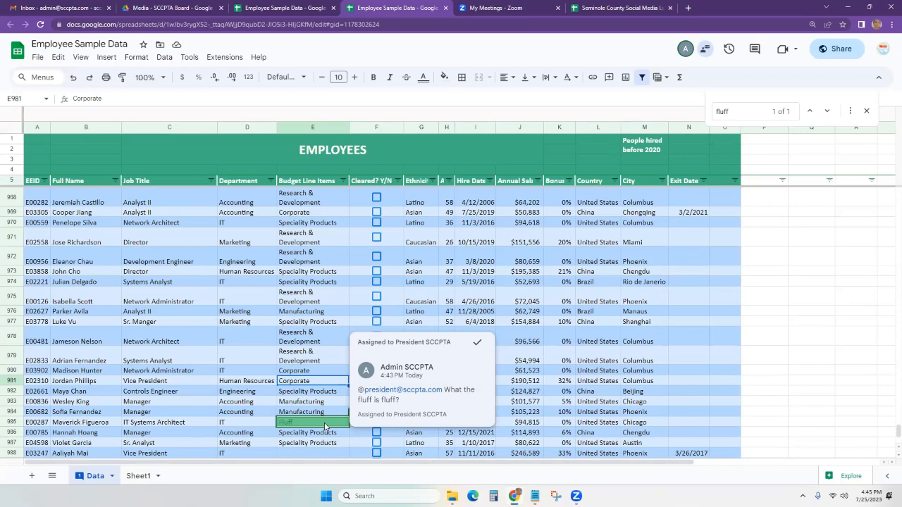
# Dismiss the Fluff comment card and close the find bar.
pyautogui.click(324, 426)
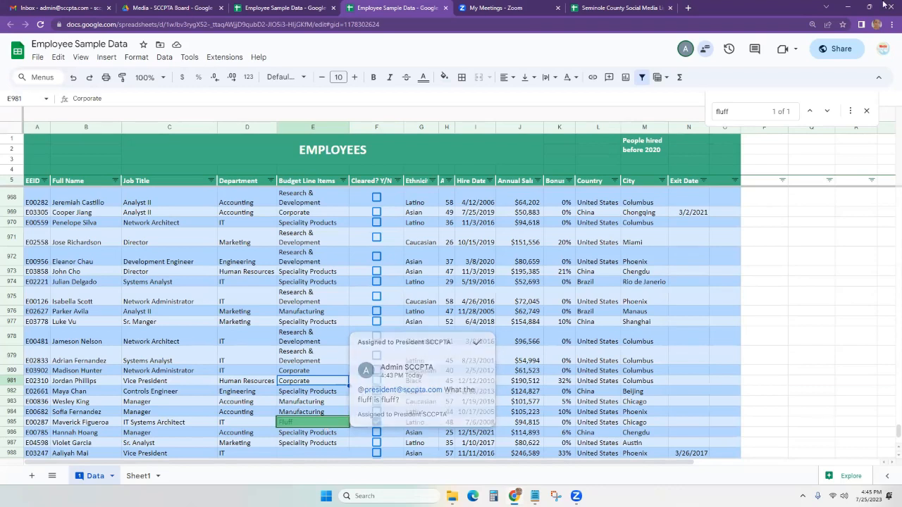
pyautogui.click(866, 110)
pyautogui.click(475, 383)
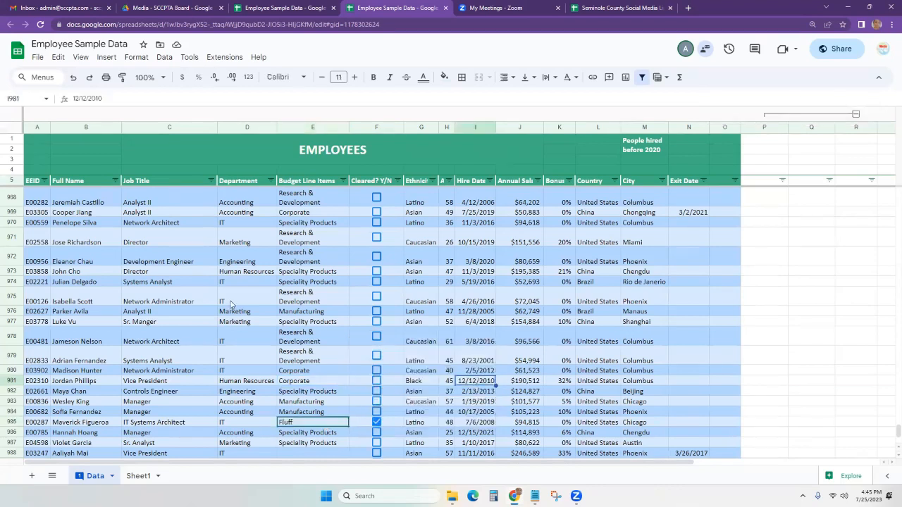
pyautogui.click(231, 300)
pyautogui.click(198, 368)
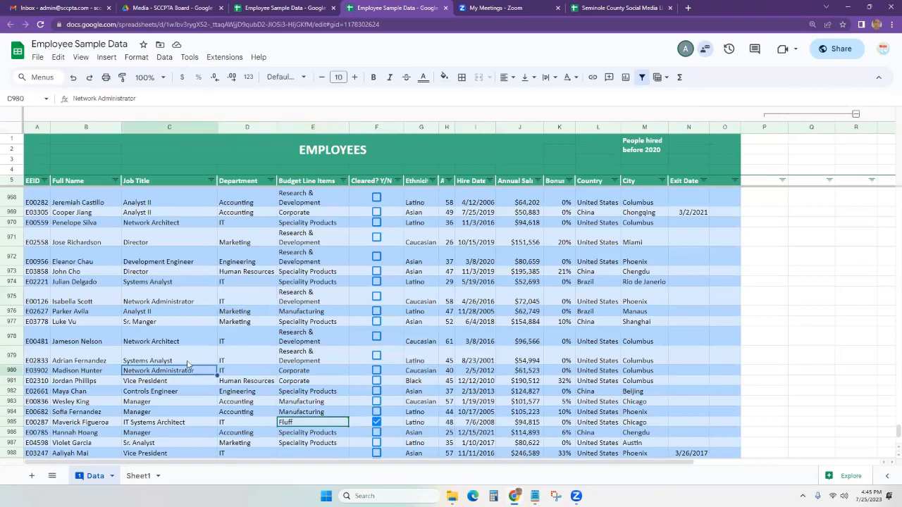
# Close the duplicate Employee Sample Data tab and redisplay the comment on E985.
pyautogui.click(334, 8)
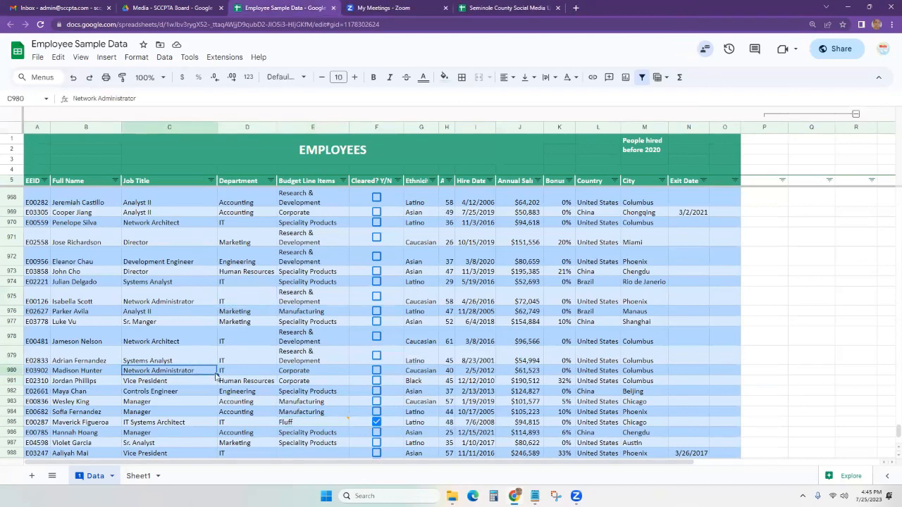
pyautogui.scroll(-3, 55, 214)
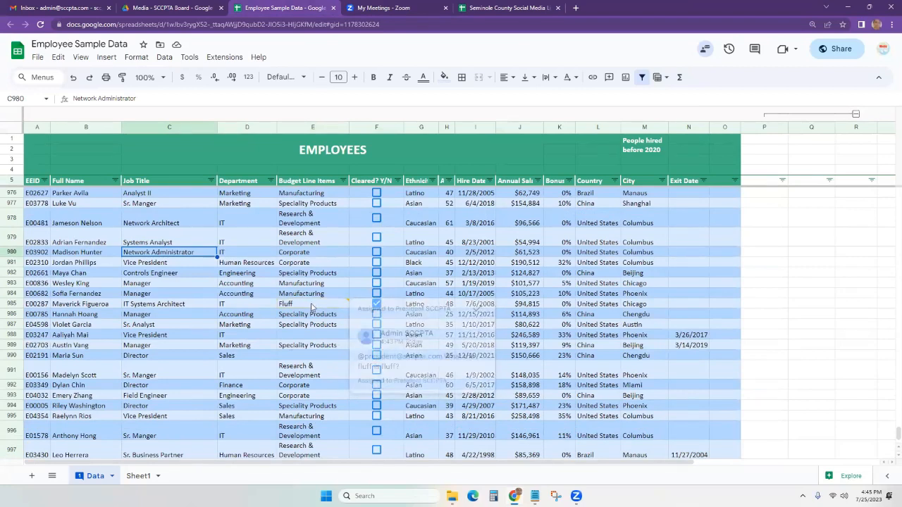
pyautogui.moveTo(312, 307)
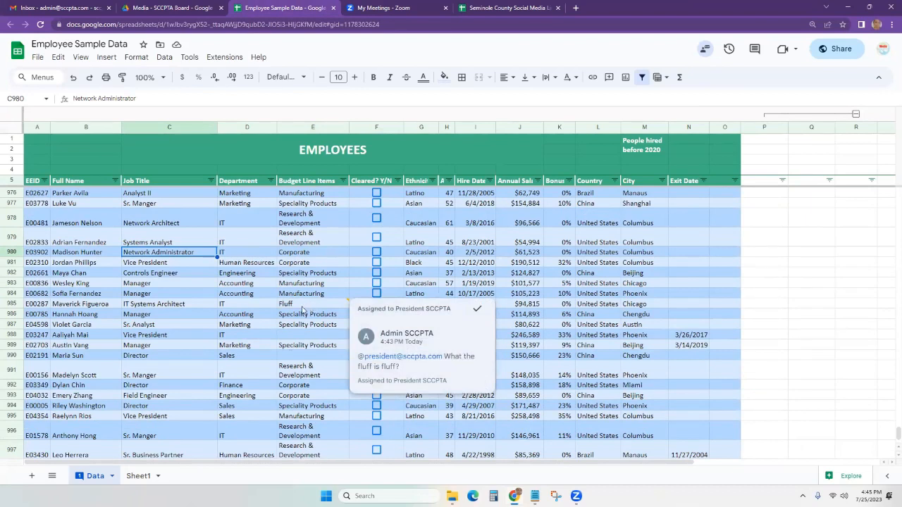
# Post the reply "I don't know. She never takes my class." on the E985 Fluff comment.
pyautogui.click(423, 385)
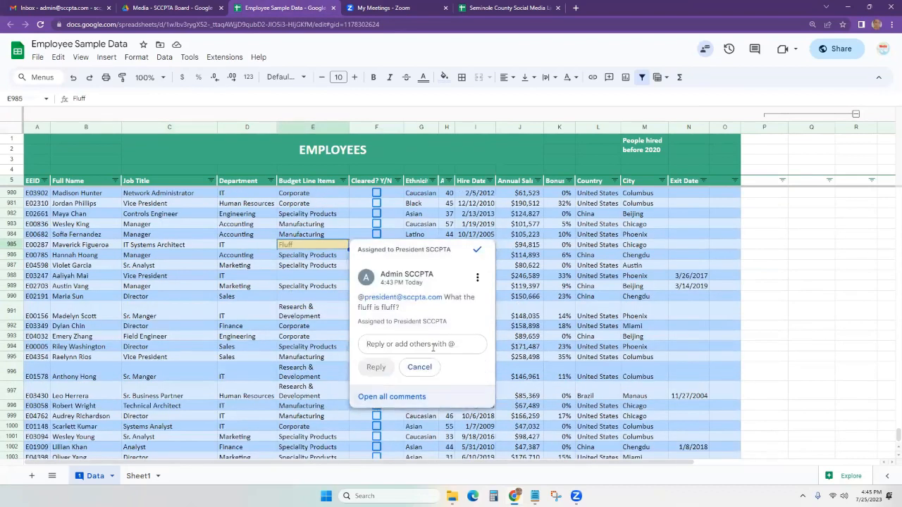
pyautogui.write('I')
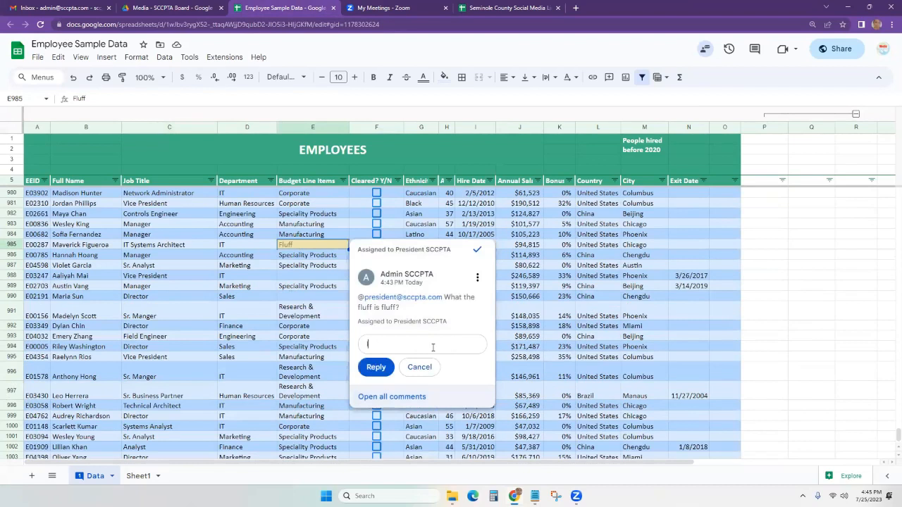
pyautogui.press('BackSpace')
pyautogui.write("I don't know.  She never takes my cla")
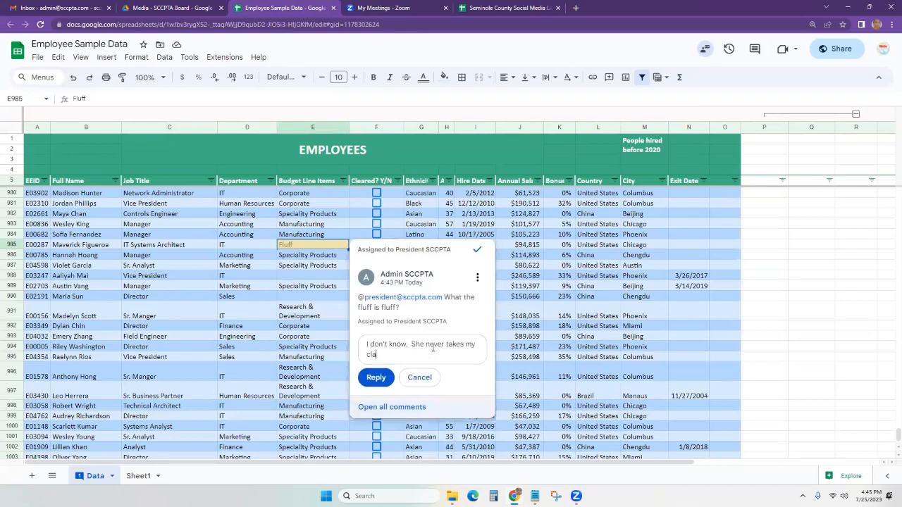
pyautogui.write('ss.')
pyautogui.click(376, 377)
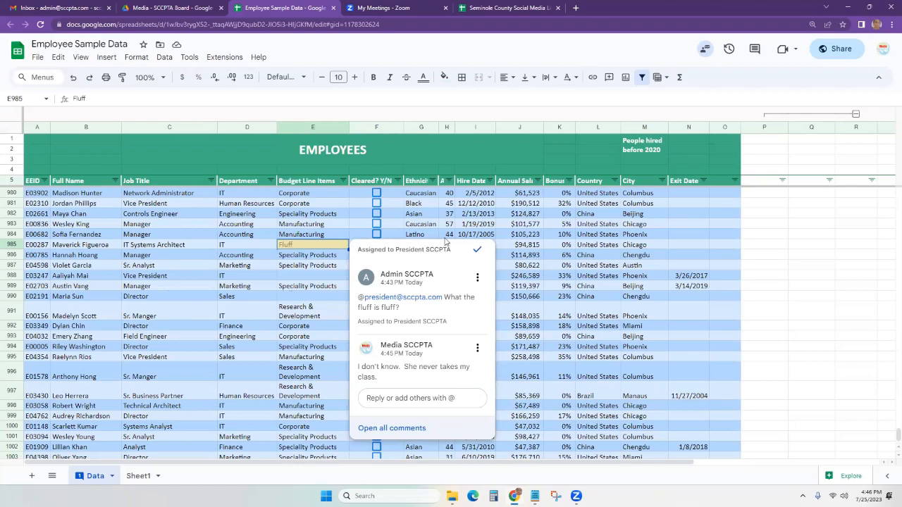
# Open the spreadsheet under another signed-in account, then return to the Employee Sample Data tab.
pyautogui.click(884, 50)
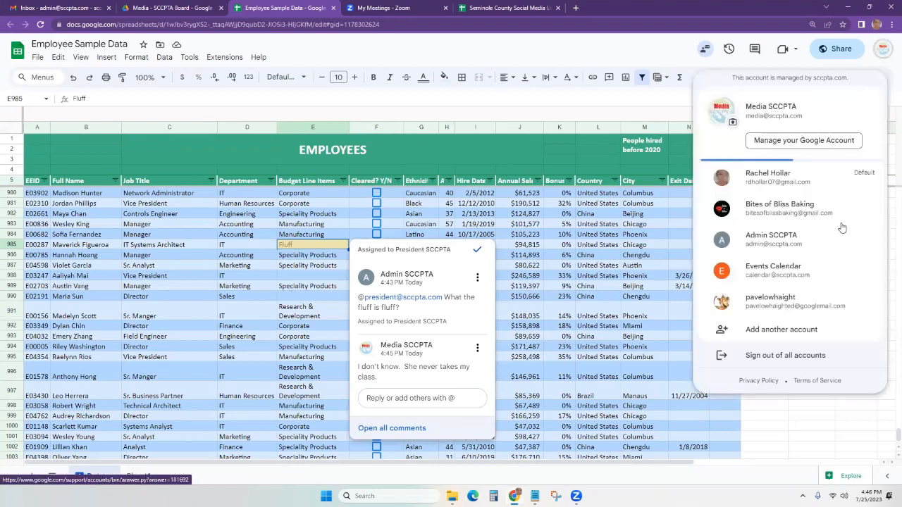
pyautogui.click(805, 248)
pyautogui.click(252, 9)
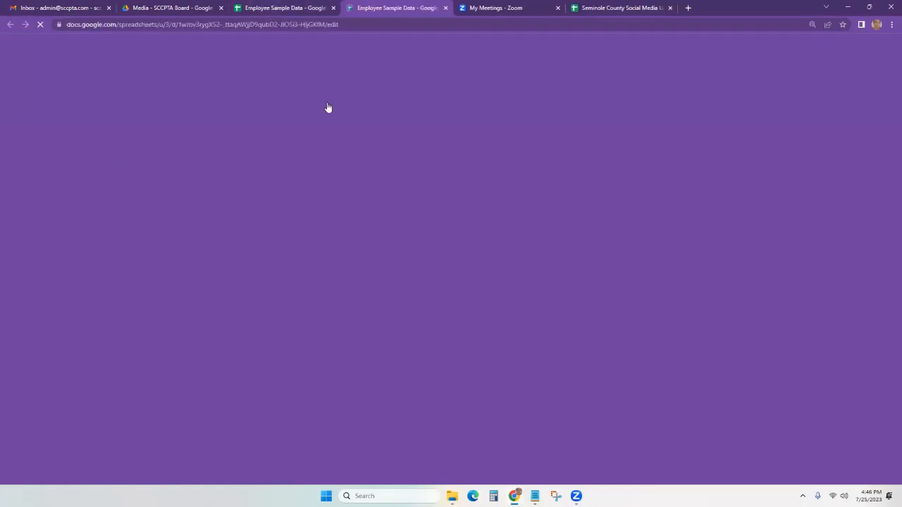
pyautogui.click(480, 251)
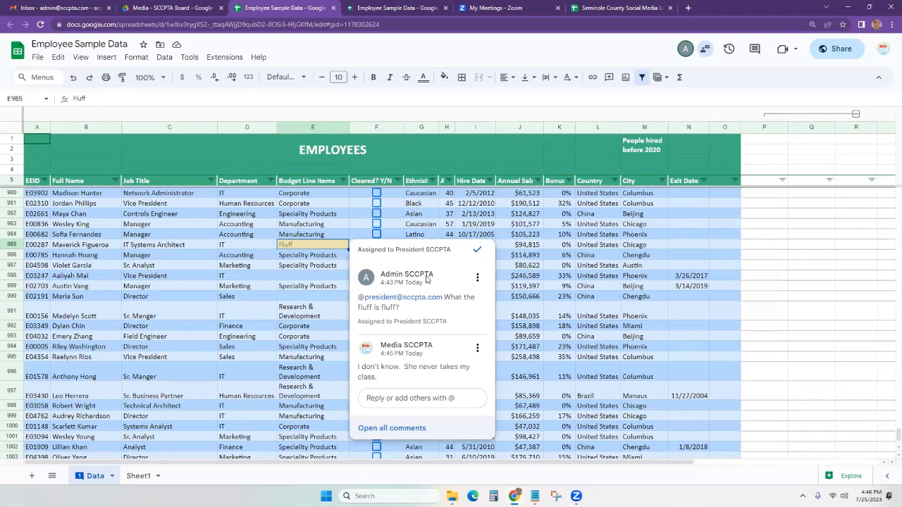
# Resolve the Fluff comment thread on E985 and close this copy of the spreadsheet.
pyautogui.moveTo(426, 279)
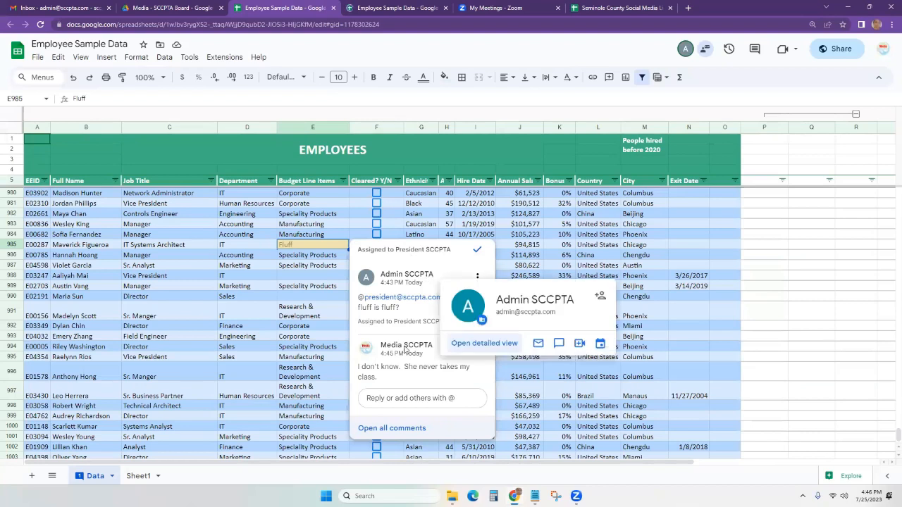
pyautogui.moveTo(406, 347)
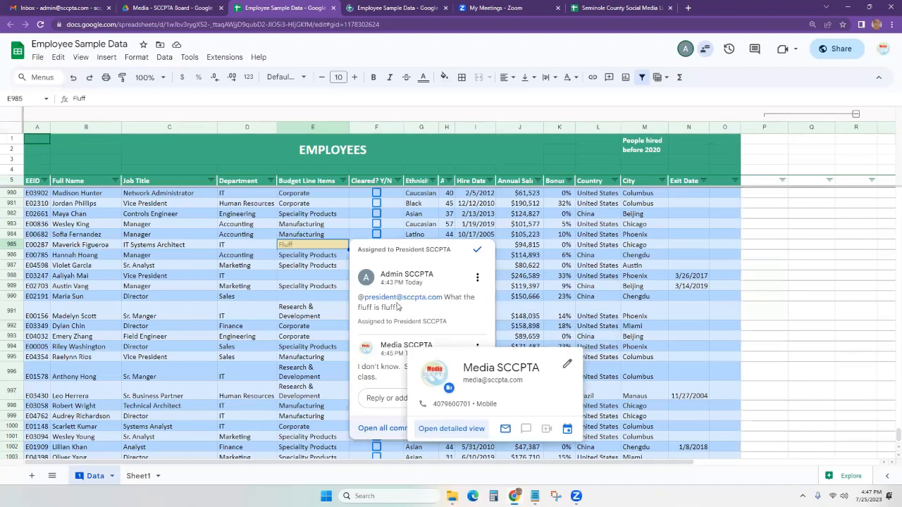
pyautogui.click(479, 252)
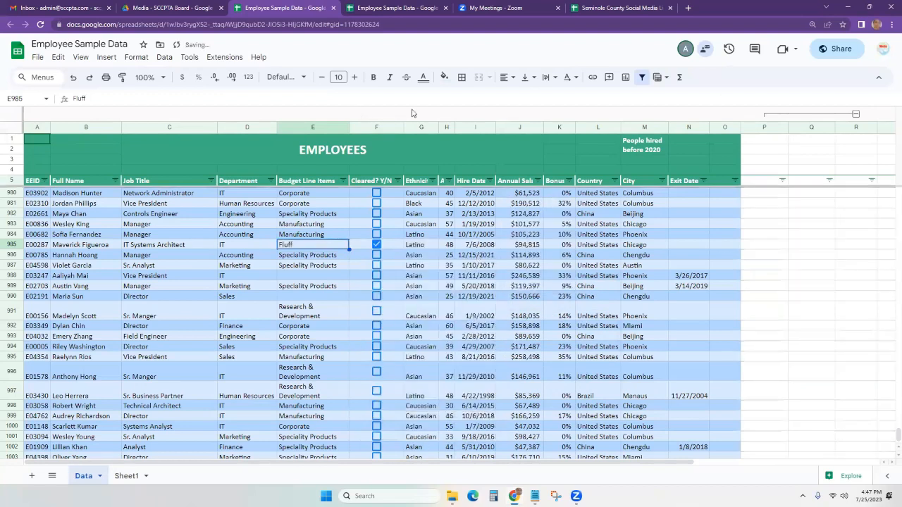
pyautogui.click(334, 9)
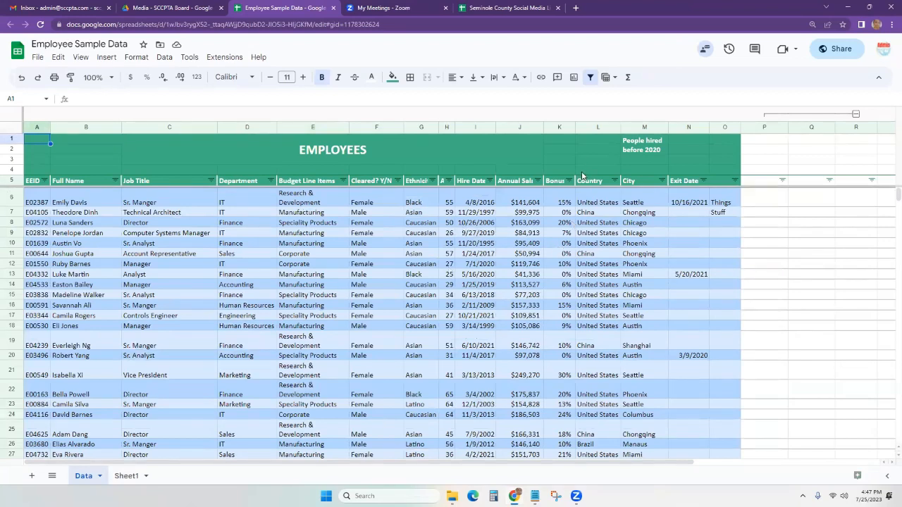
pyautogui.click(576, 8)
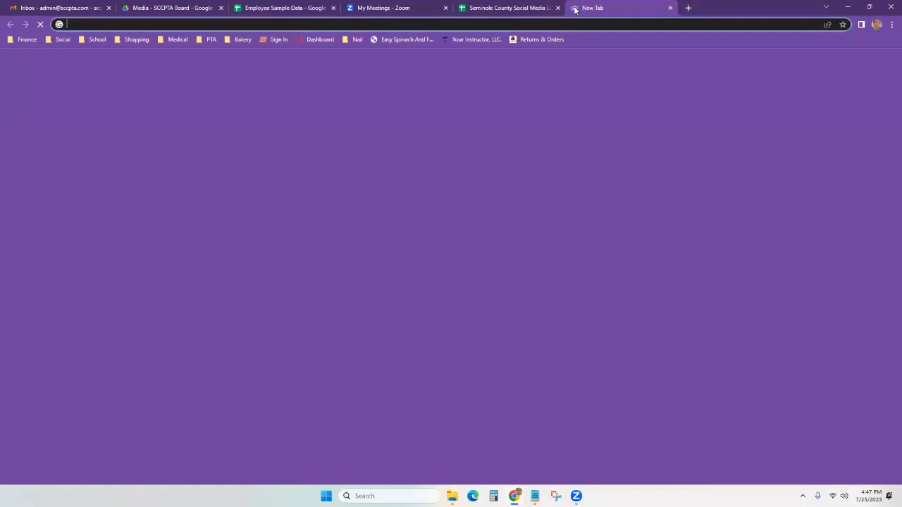
pyautogui.write('shell')
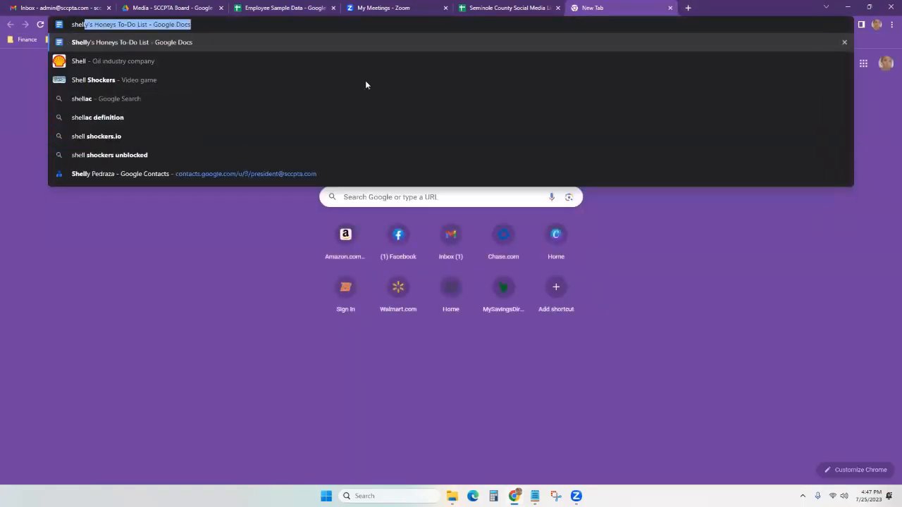
pyautogui.click(145, 42)
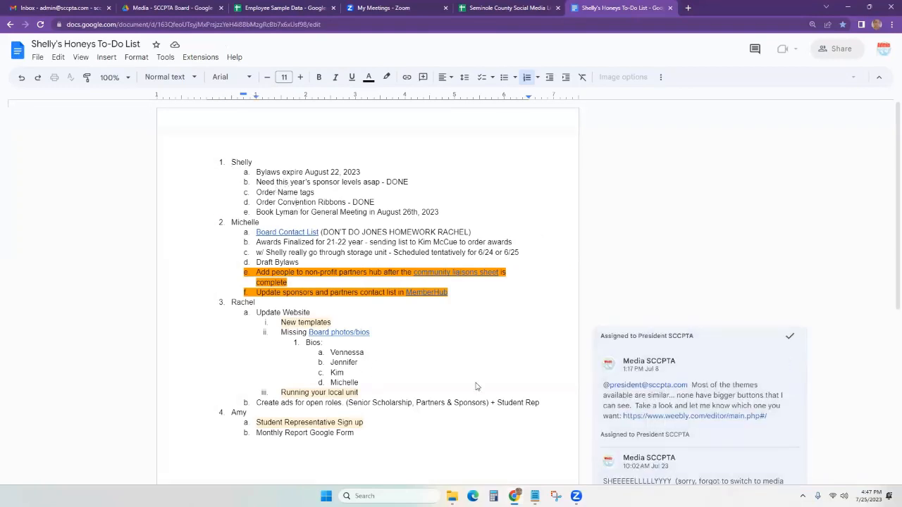
pyautogui.scroll(-1, 592, 363)
pyautogui.scroll(-2, 712, 334)
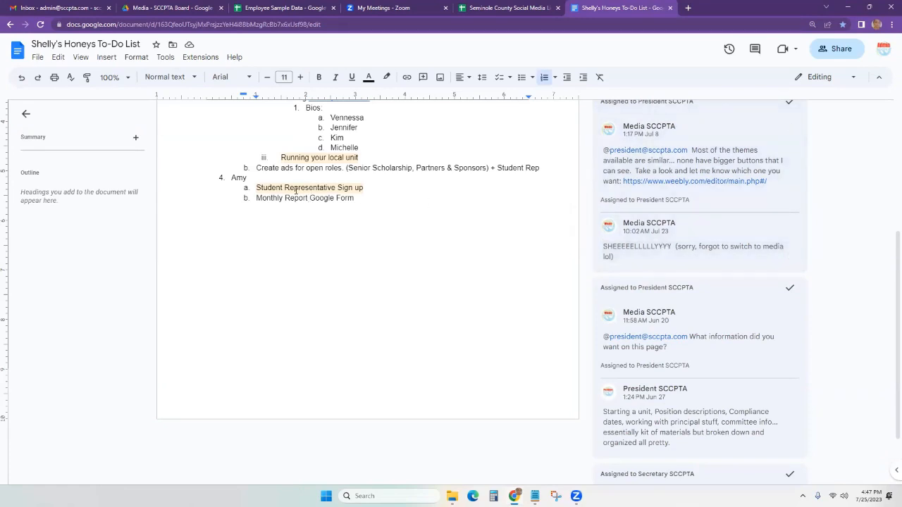
pyautogui.scroll(3, 270, 192)
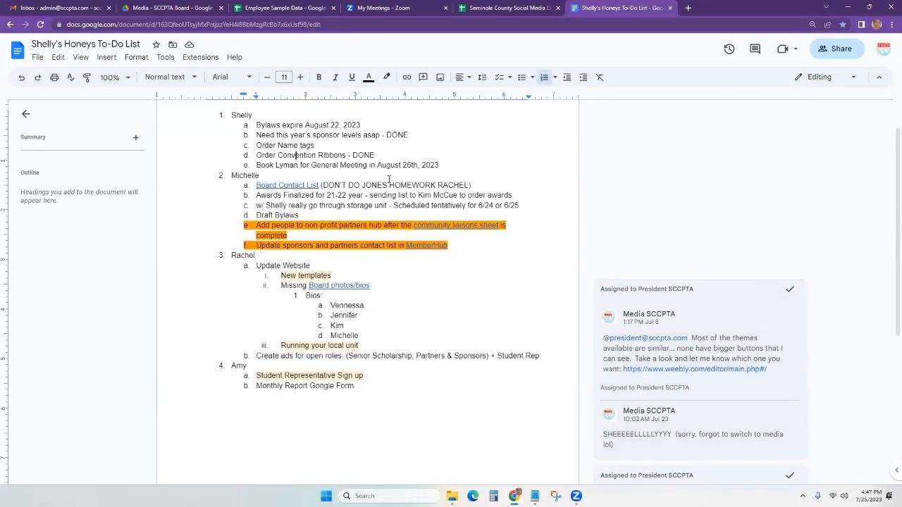
pyautogui.click(670, 8)
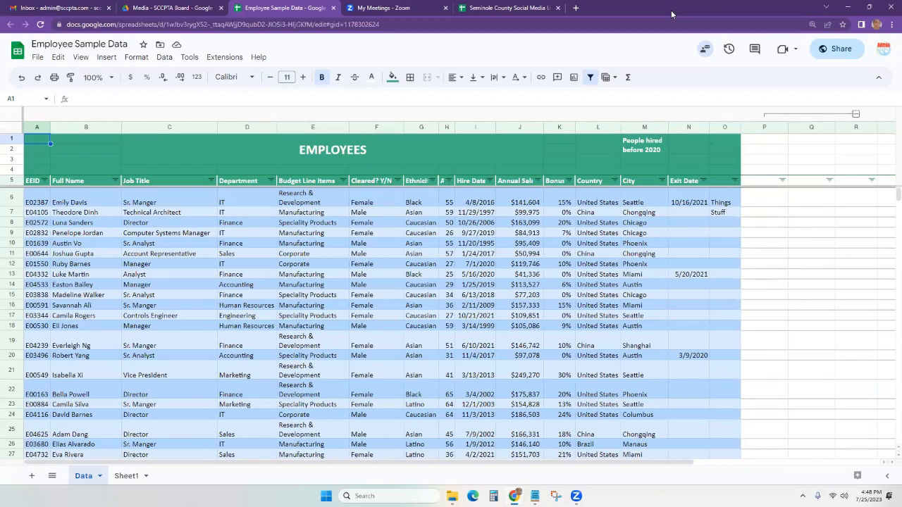
# Select the employee table A5:N1005 on the Data sheet, then move to Sheet1.
pyautogui.click(133, 57)
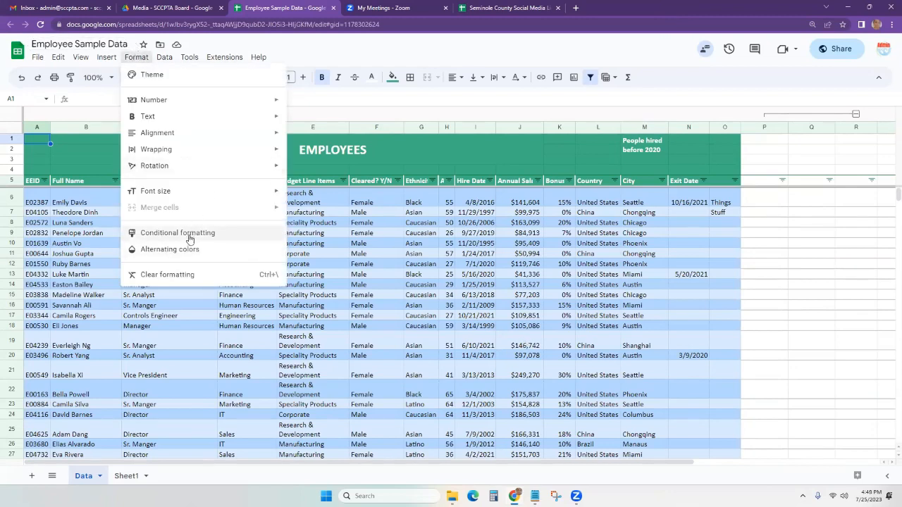
pyautogui.click(446, 243)
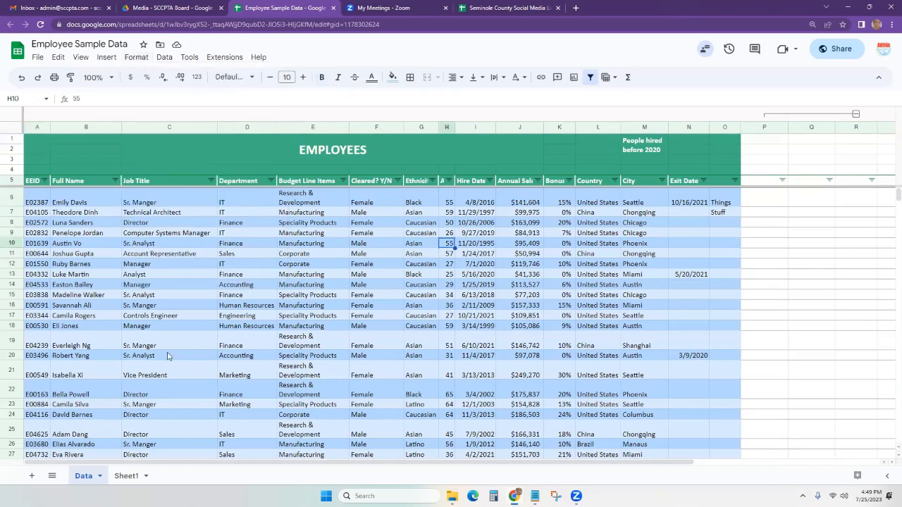
pyautogui.click(35, 185)
pyautogui.hotkey('shift', 'Right')
pyautogui.hotkey('shift', 'Right')
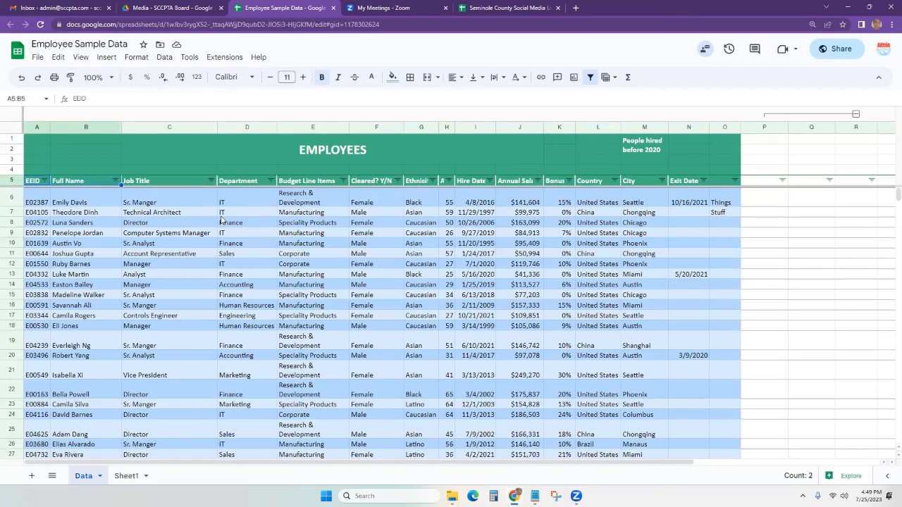
pyautogui.hotkey('ctrl', 'shift', 'Right')
pyautogui.hotkey('ctrl', 'shift', 'Down')
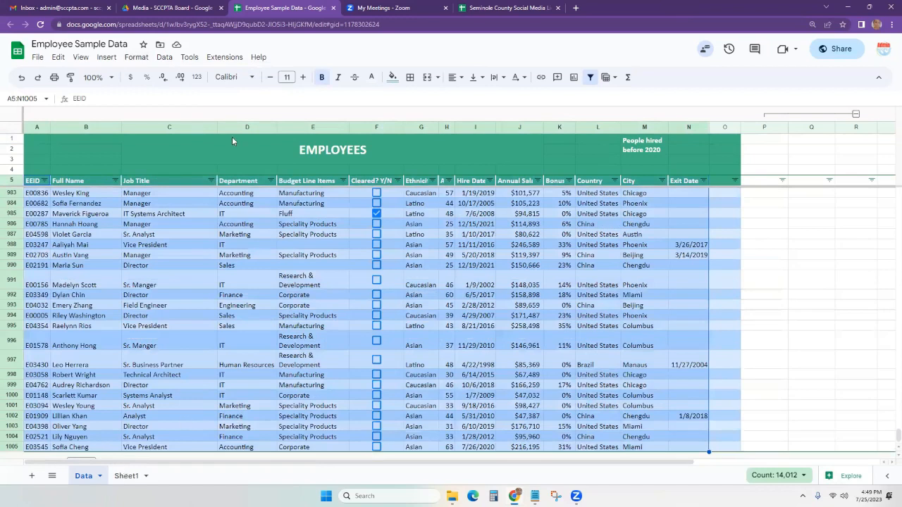
pyautogui.click(125, 477)
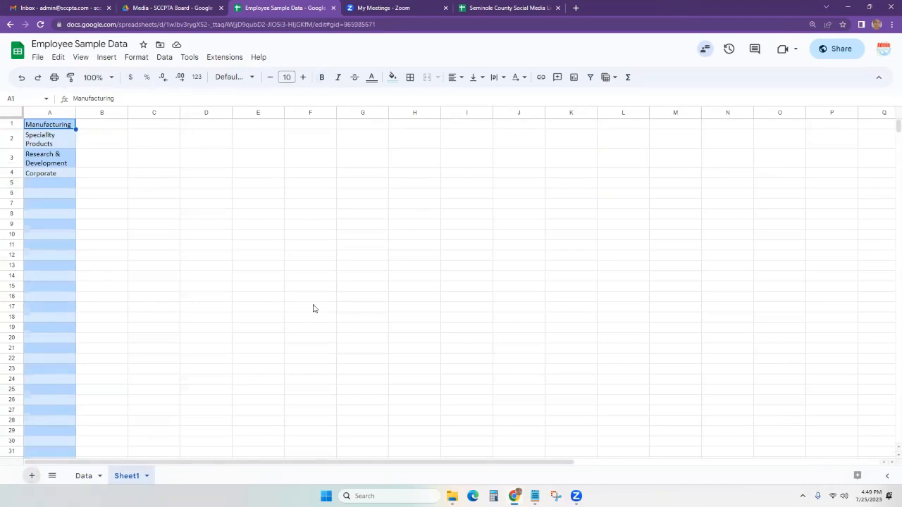
# Paste the copied employee table as values only into cell A1 of Sheet2.
pyautogui.click(45, 128)
pyautogui.rightClick(44, 130)
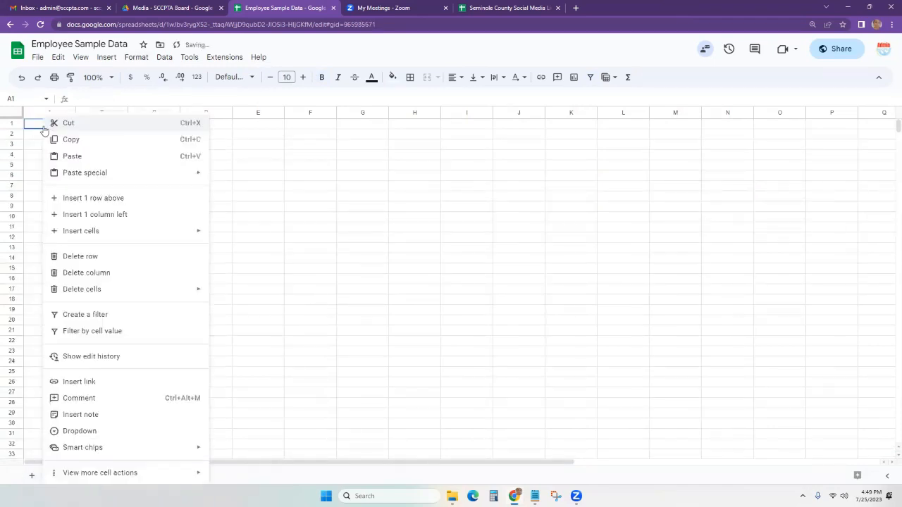
pyautogui.moveTo(146, 182)
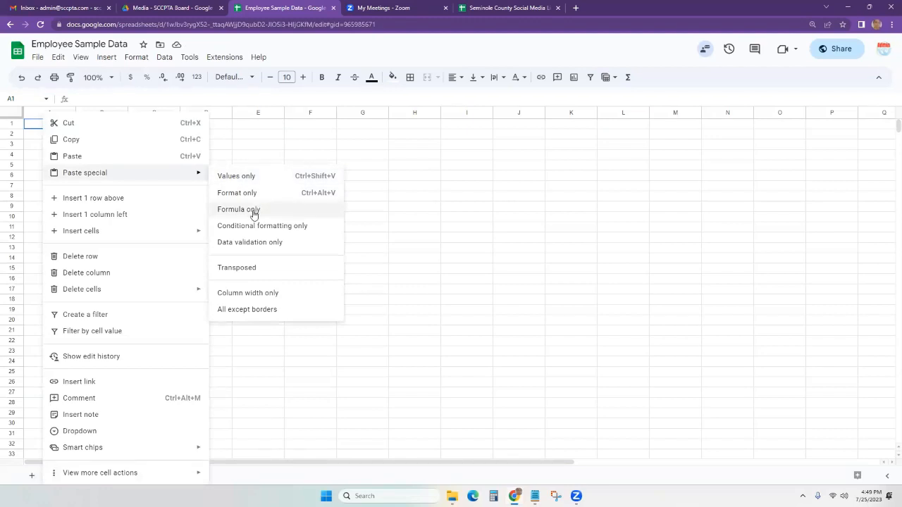
pyautogui.click(265, 175)
pyautogui.click(303, 227)
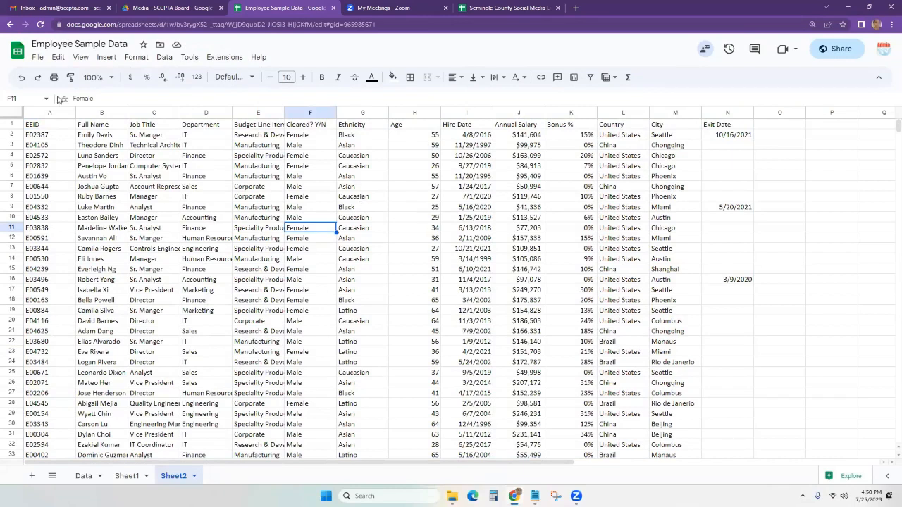
# Apply alternating colors to columns A:N with a blue header row.
pyautogui.click(19, 117)
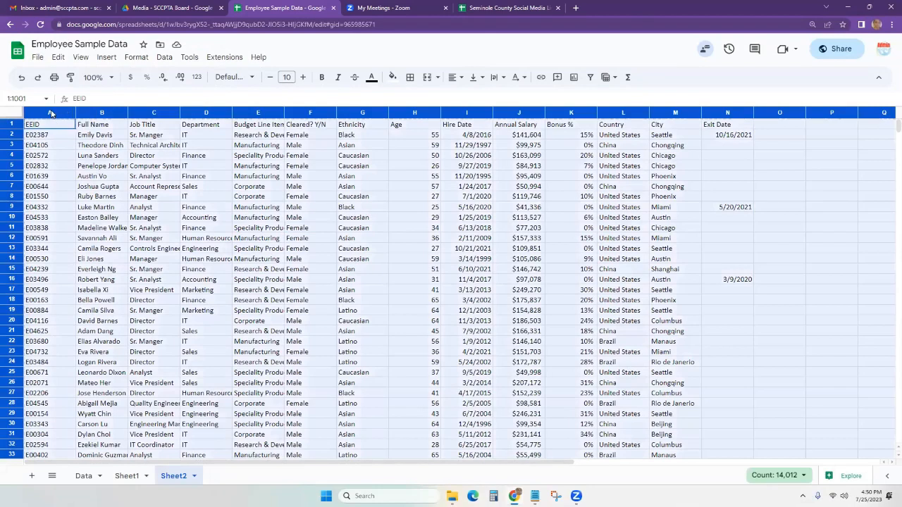
pyautogui.moveTo(50, 114); pyautogui.dragTo(721, 113)
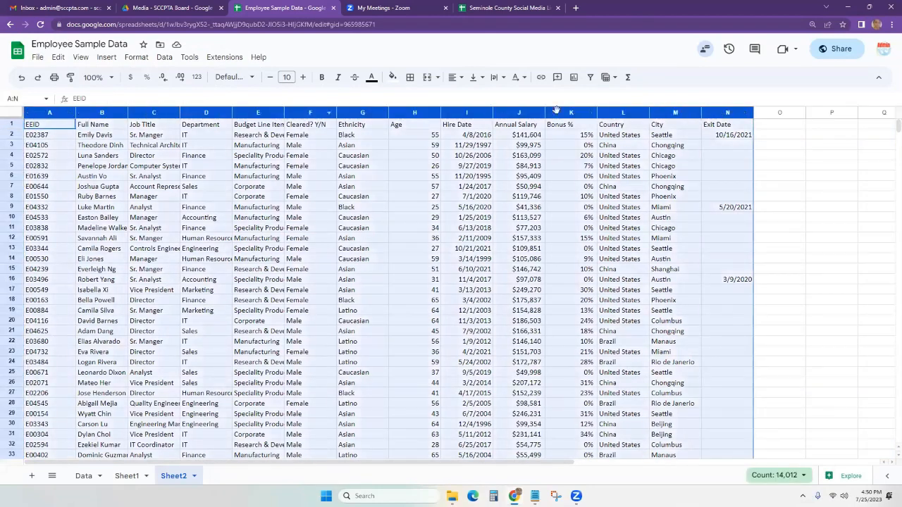
pyautogui.click(135, 58)
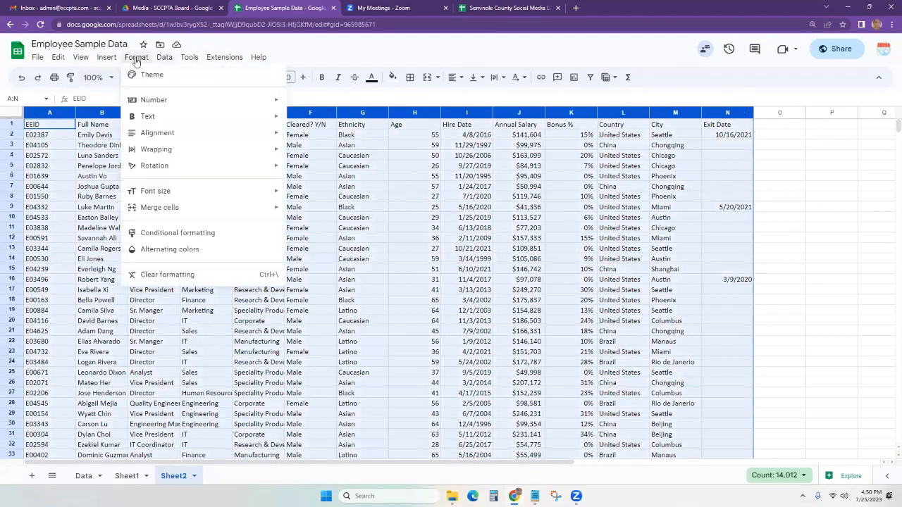
pyautogui.click(187, 253)
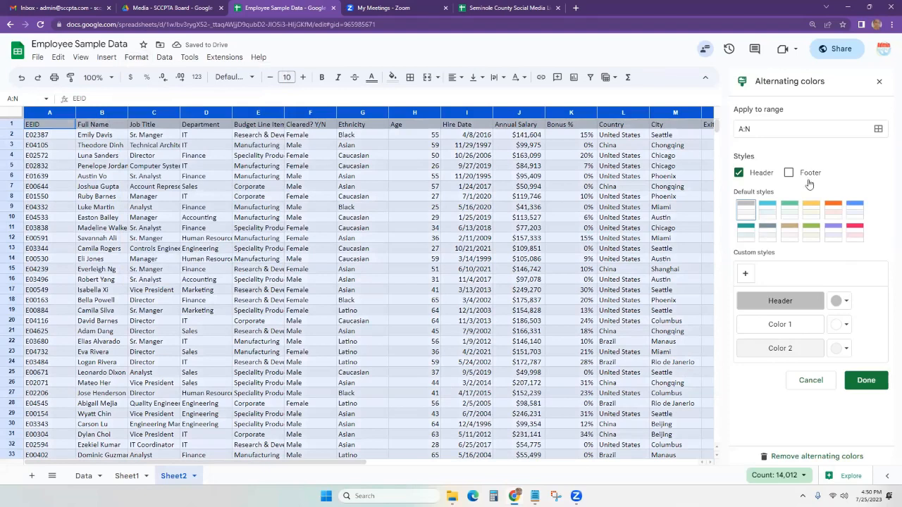
pyautogui.click(840, 303)
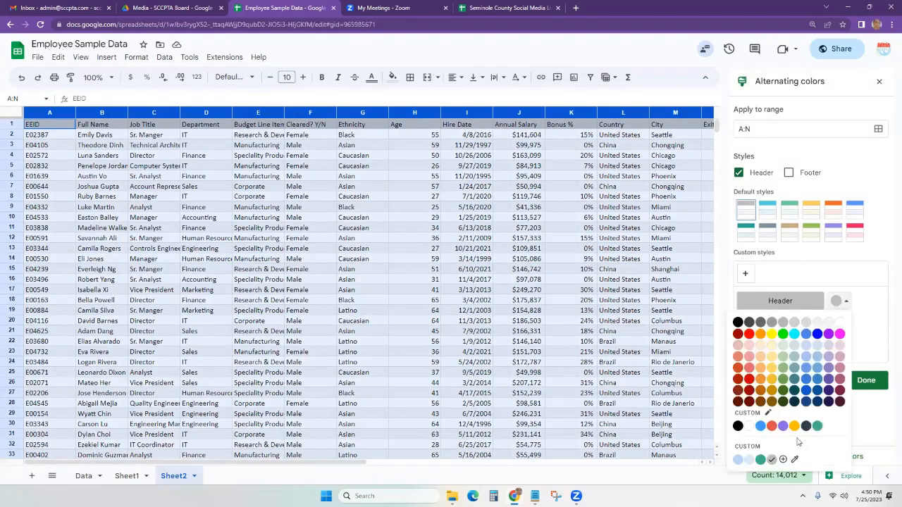
pyautogui.click(760, 426)
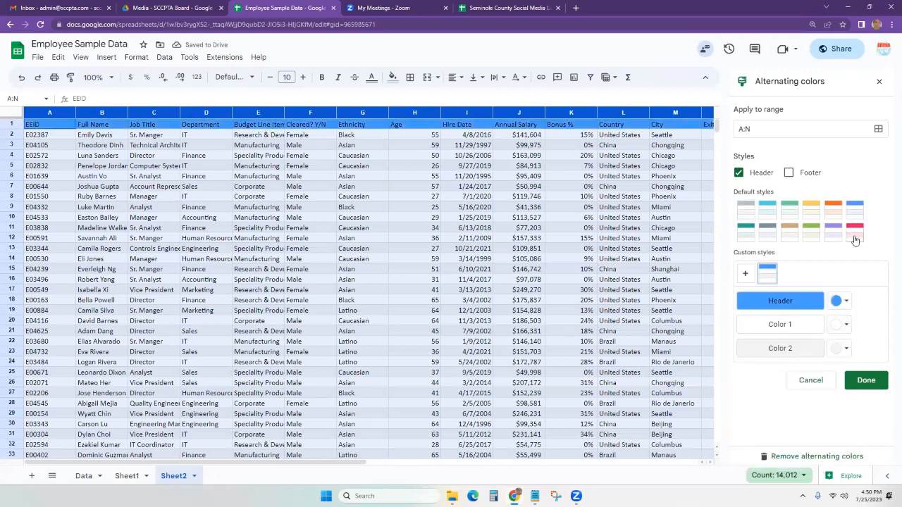
pyautogui.click(870, 382)
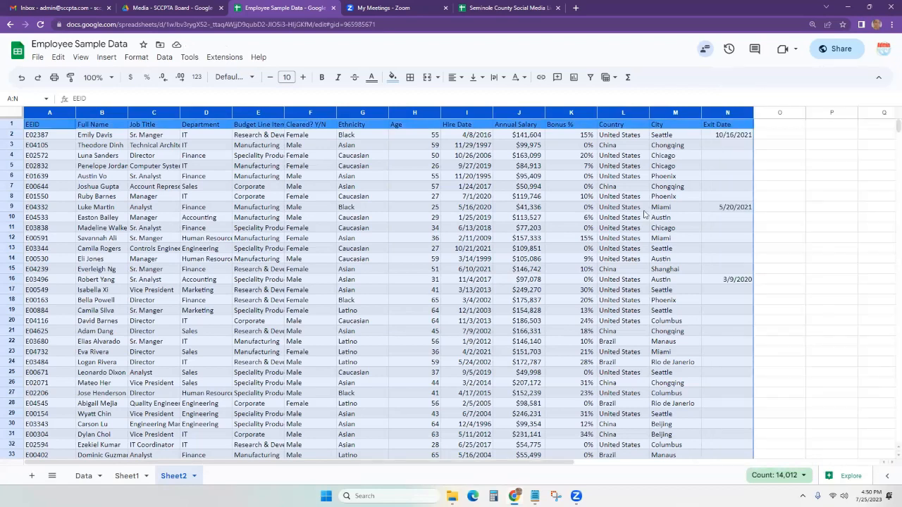
# Add 1000 more blank rows below the data at row 1001.
pyautogui.click(642, 209)
pyautogui.scroll(-15, 364, 376)
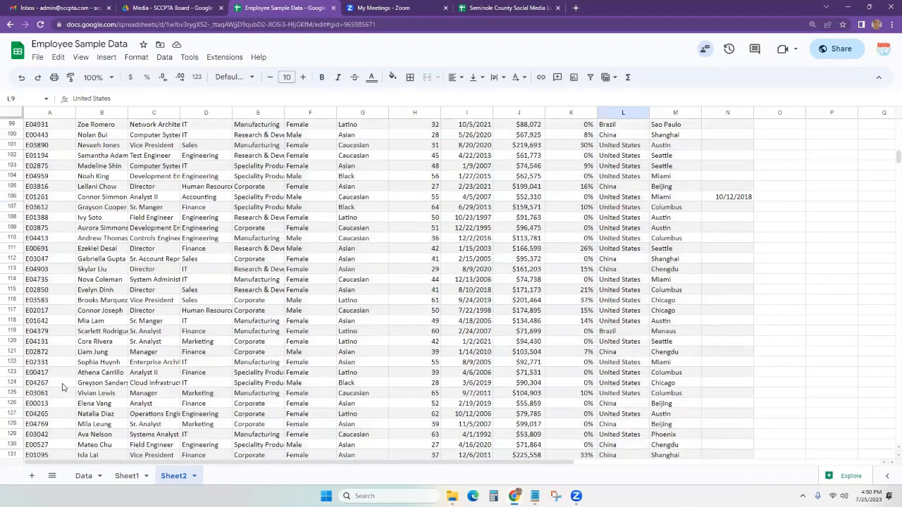
pyautogui.click(62, 384)
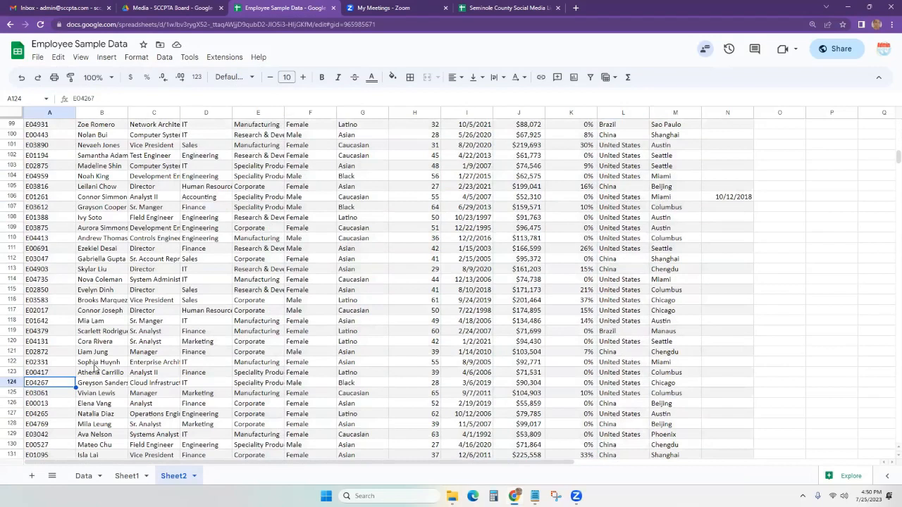
pyautogui.hotkey('ctrl', 'Down')
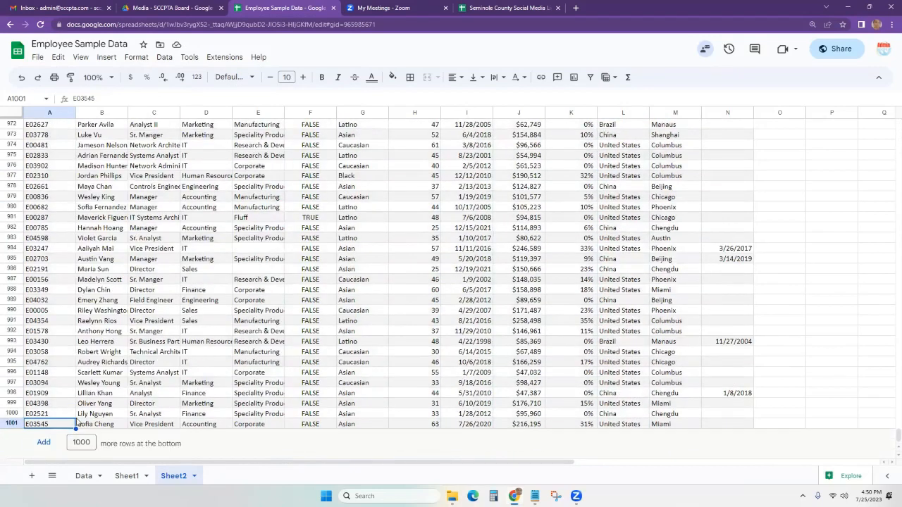
pyautogui.click(33, 443)
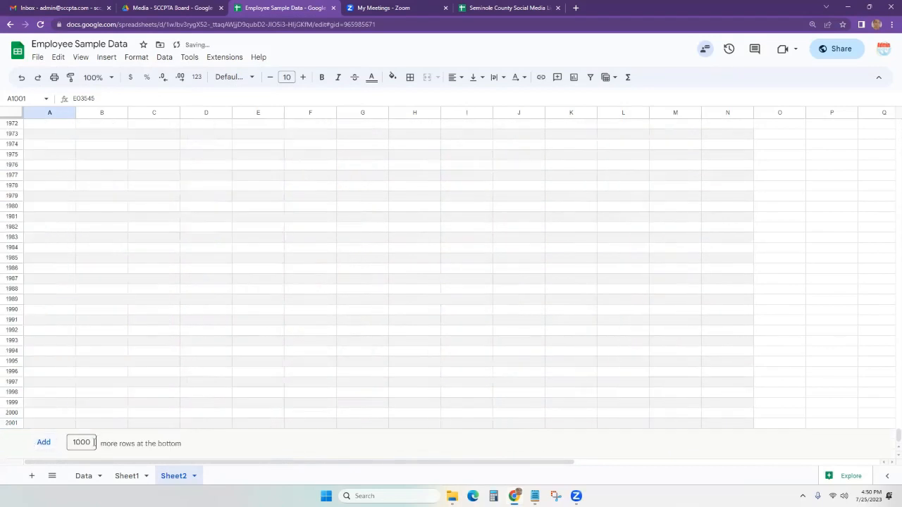
# Jump back to the top of the sheet and switch to the Downloads folder window.
pyautogui.click(42, 313)
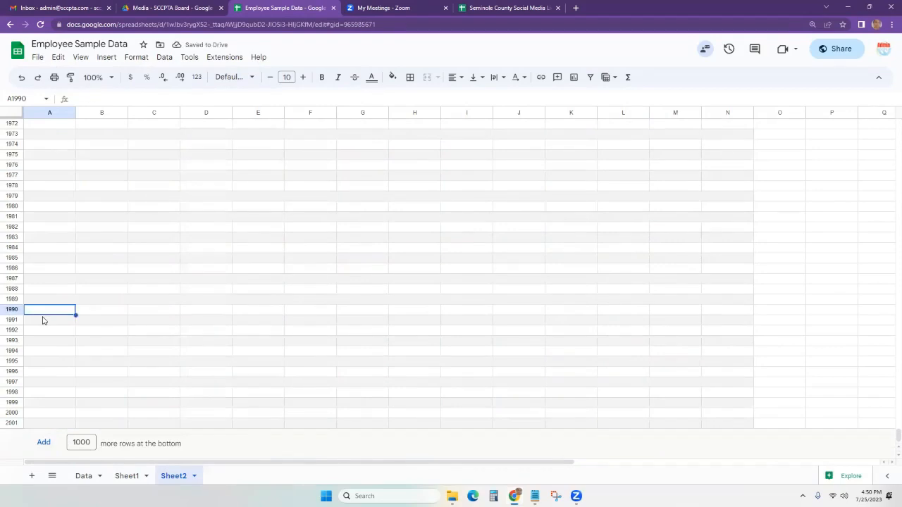
pyautogui.hotkey('ctrl', 'Up')
pyautogui.scroll(15, 81, 301)
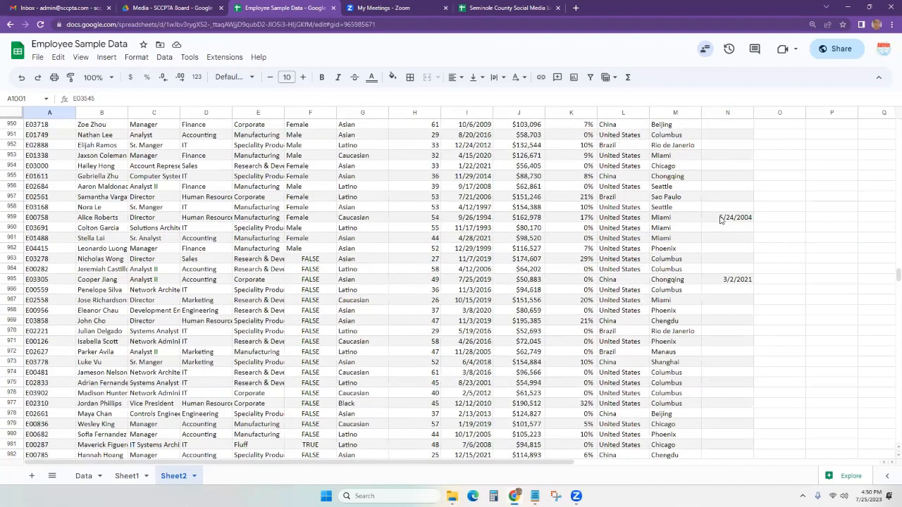
pyautogui.click(725, 218)
pyautogui.click(686, 223)
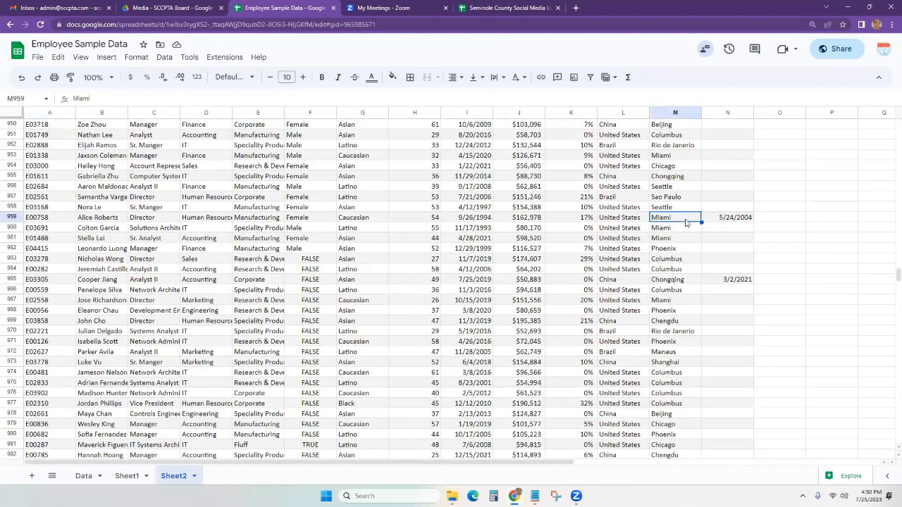
pyautogui.hotkey('ctrl', 'Up')
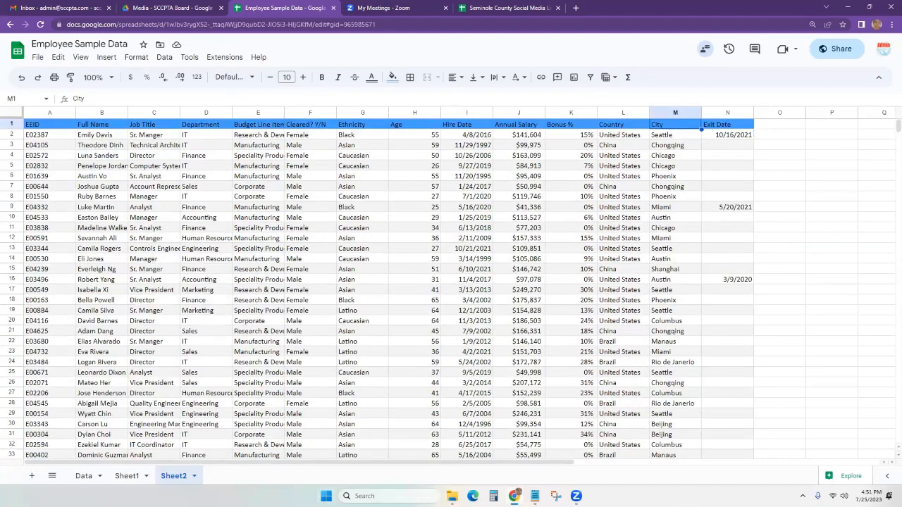
pyautogui.hotkey('alt', 'Tab')
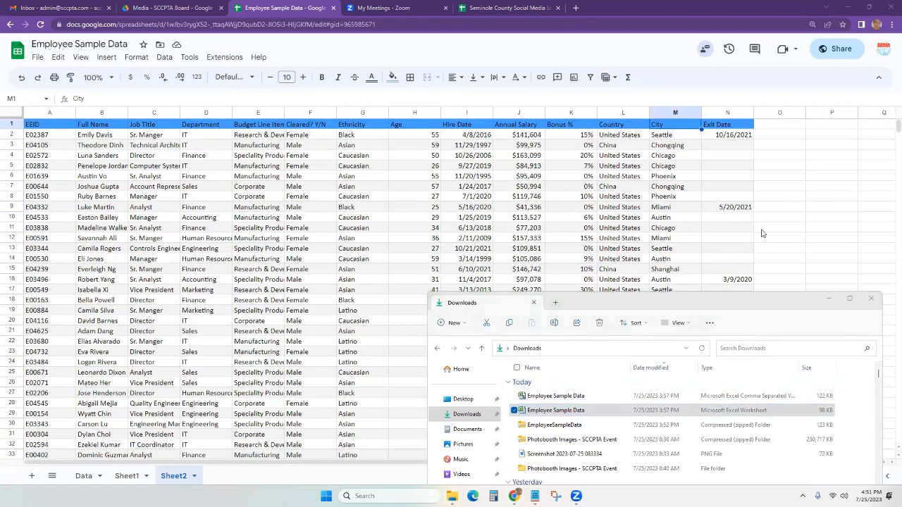
# Open the Employee Sample Data Excel worksheet from the Downloads folder.
pyautogui.click(830, 299)
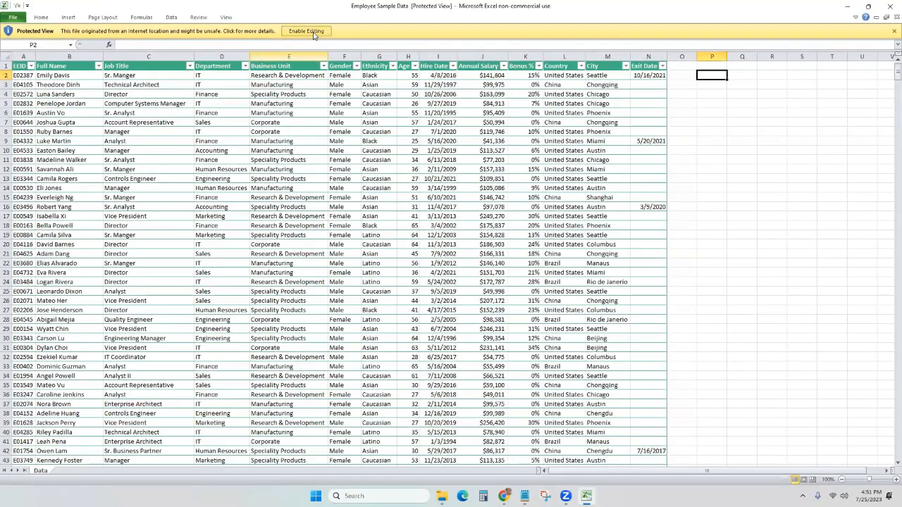
# Enable editing of the Employee Sample Data workbook in Excel, then return to Chrome.
pyautogui.click(314, 32)
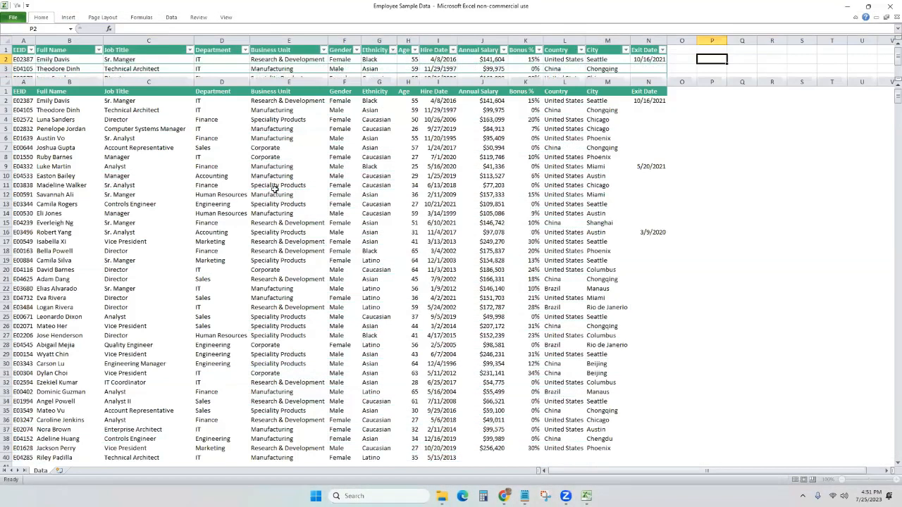
pyautogui.click(121, 134)
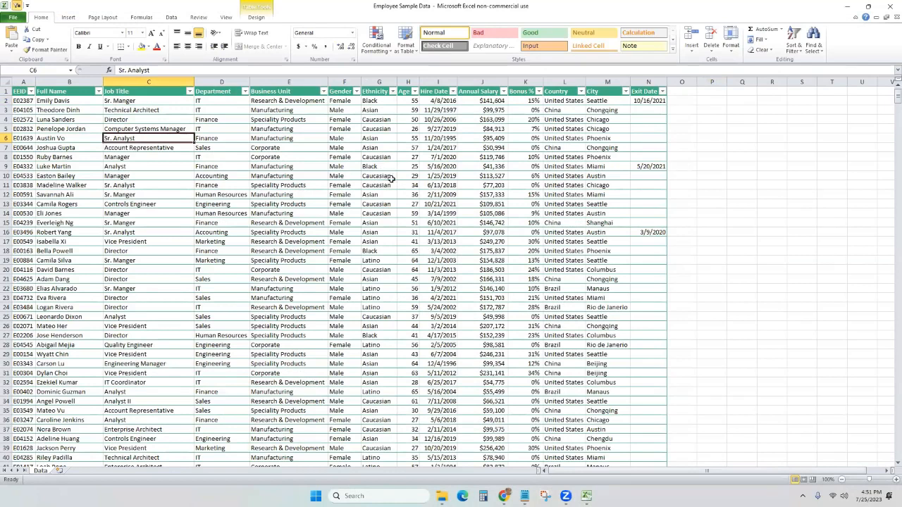
pyautogui.click(256, 177)
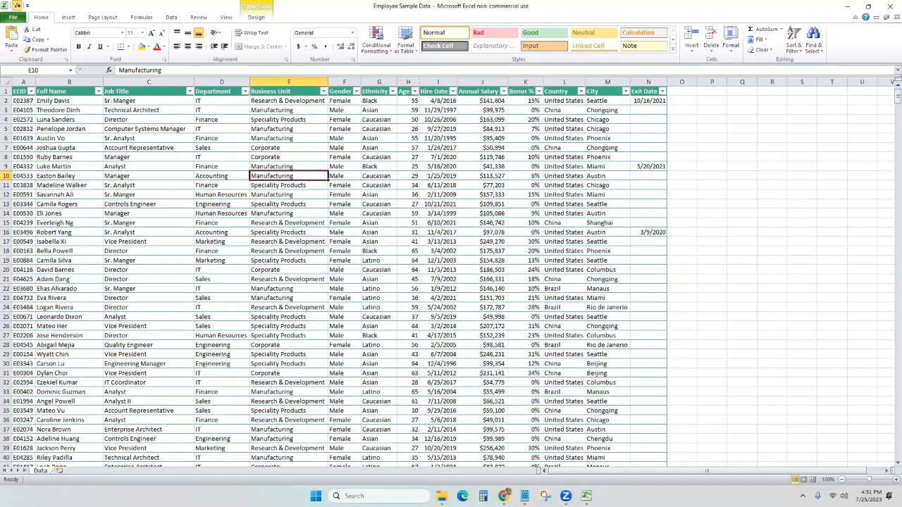
pyautogui.click(503, 496)
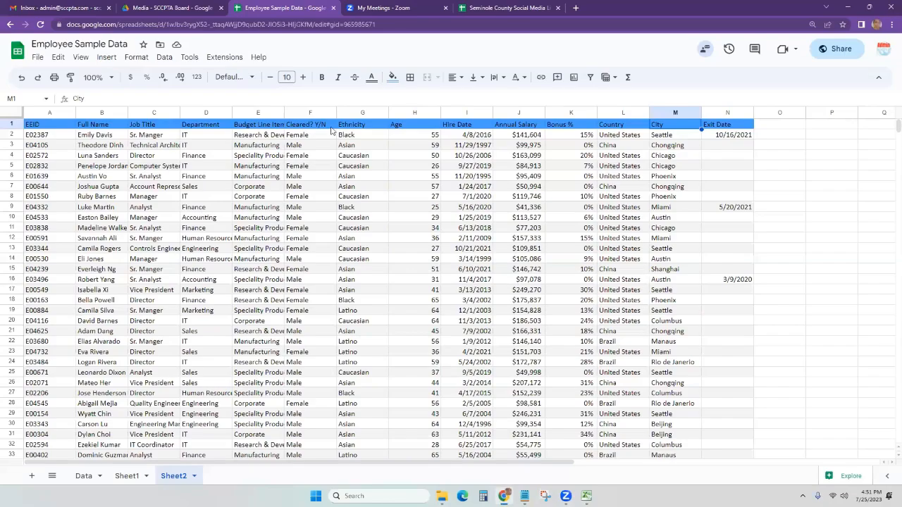
# View the Employee Sample Data file's details in the Google Drive Media folder.
pyautogui.click(159, 6)
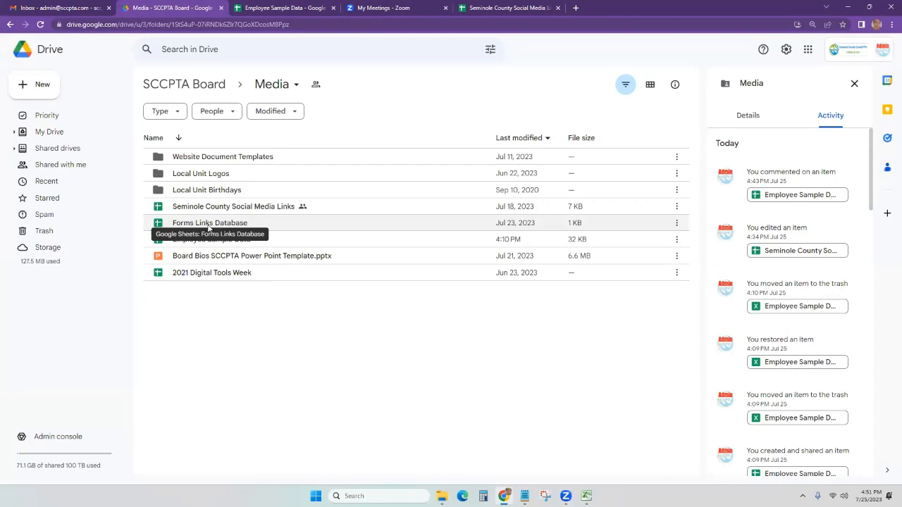
pyautogui.rightClick(217, 241)
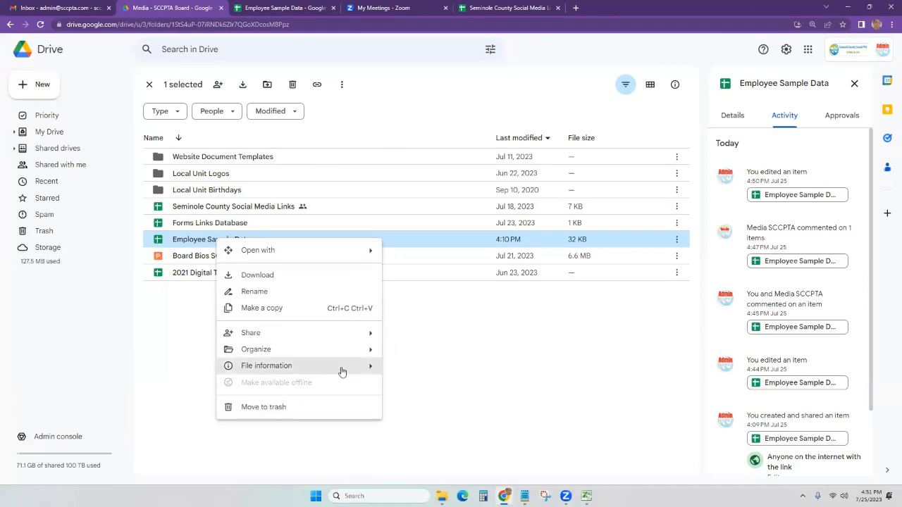
pyautogui.moveTo(353, 369)
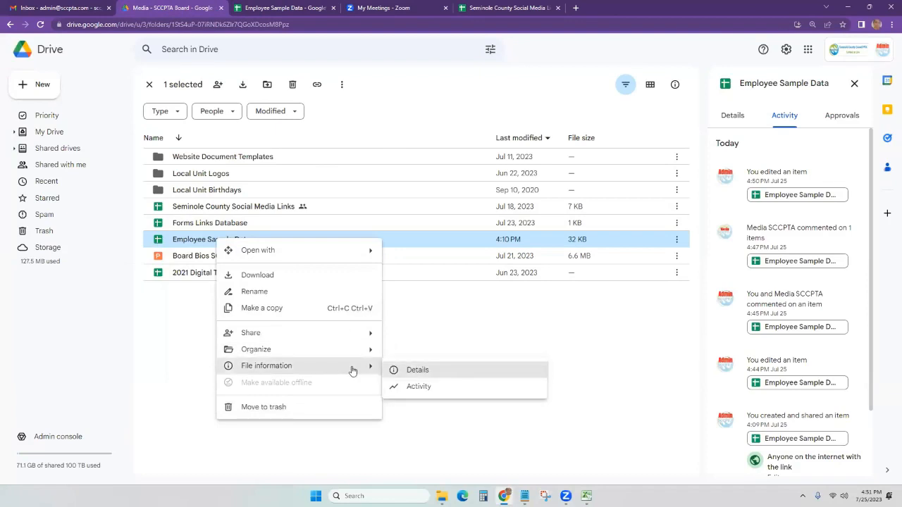
pyautogui.click(418, 370)
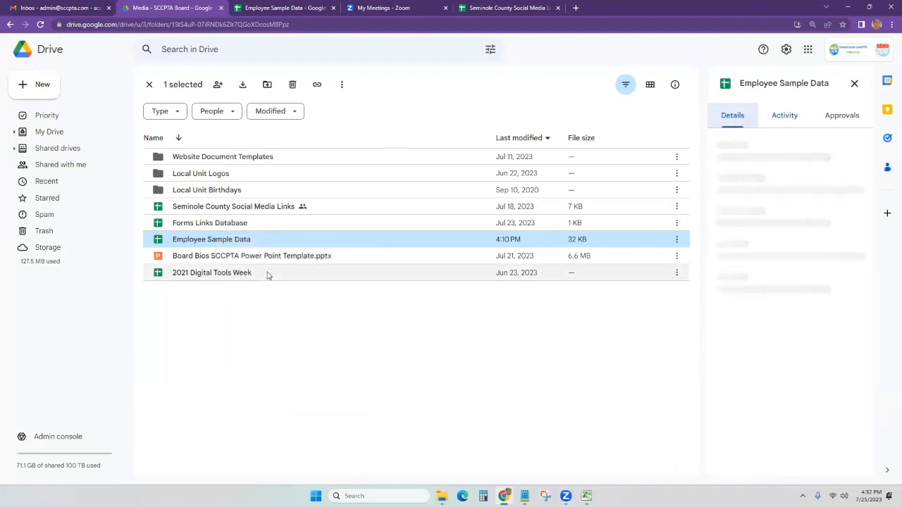
pyautogui.scroll(-3, 780, 391)
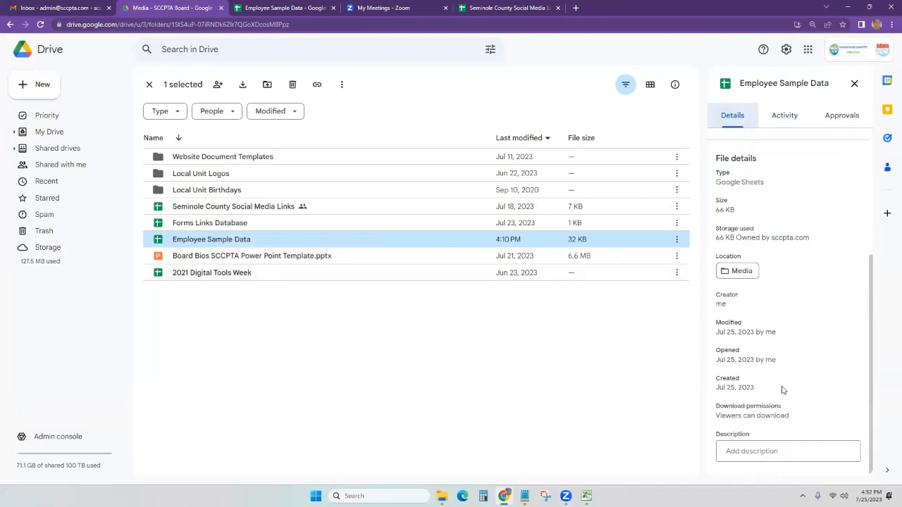
pyautogui.scroll(4, 795, 379)
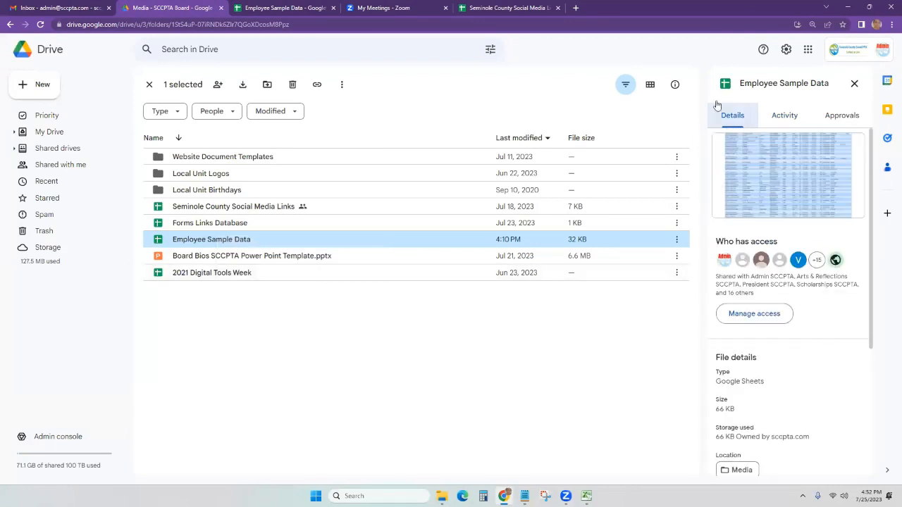
# Browse into the Website Document Templates folder and back, then return to Excel.
pyautogui.doubleClick(209, 161)
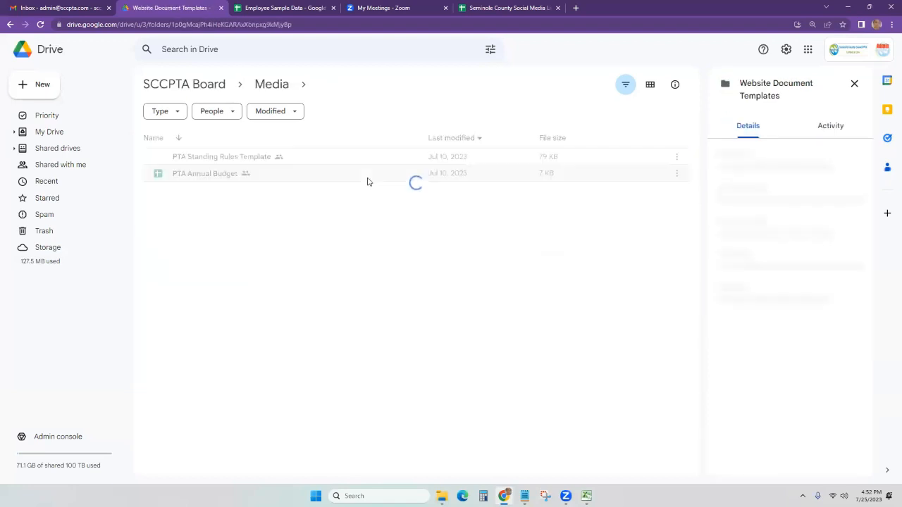
pyautogui.click(9, 25)
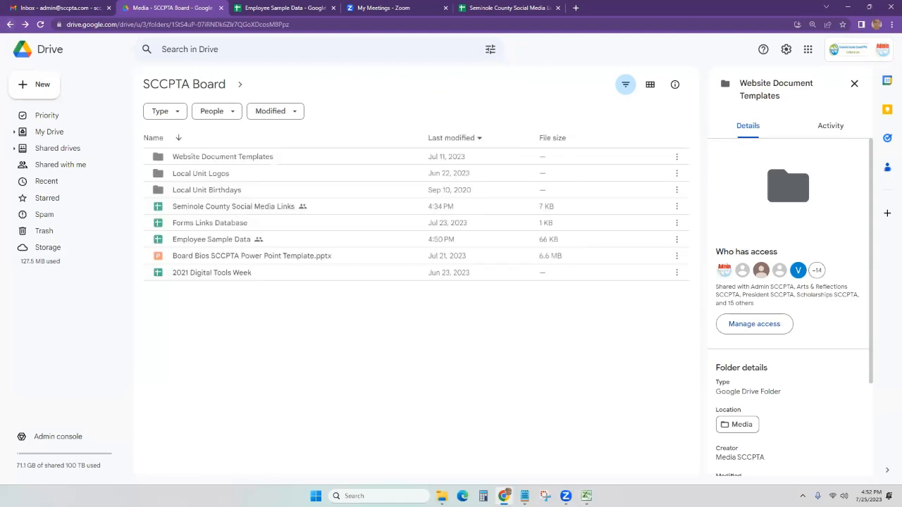
pyautogui.click(587, 496)
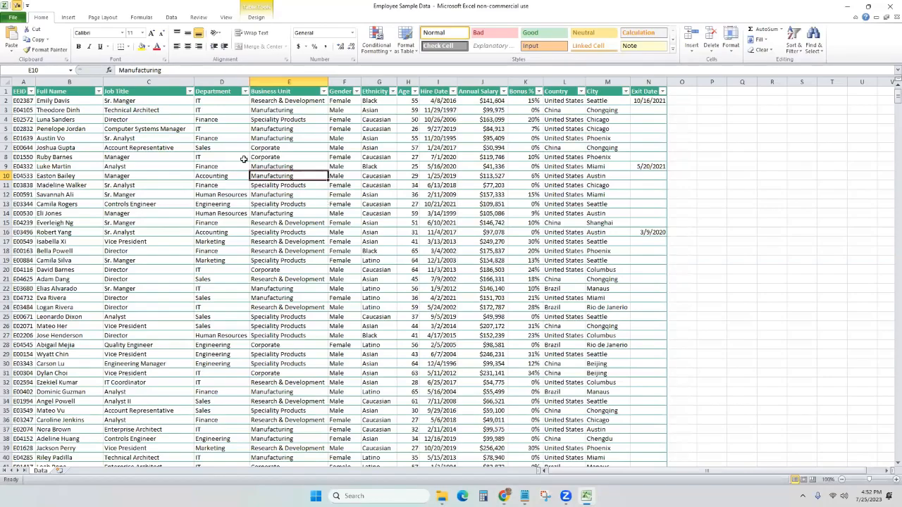
pyautogui.click(6, 82)
pyautogui.click(88, 127)
pyautogui.moveTo(102, 83); pyautogui.dragTo(71, 84)
pyautogui.moveTo(148, 82); pyautogui.dragTo(110, 82)
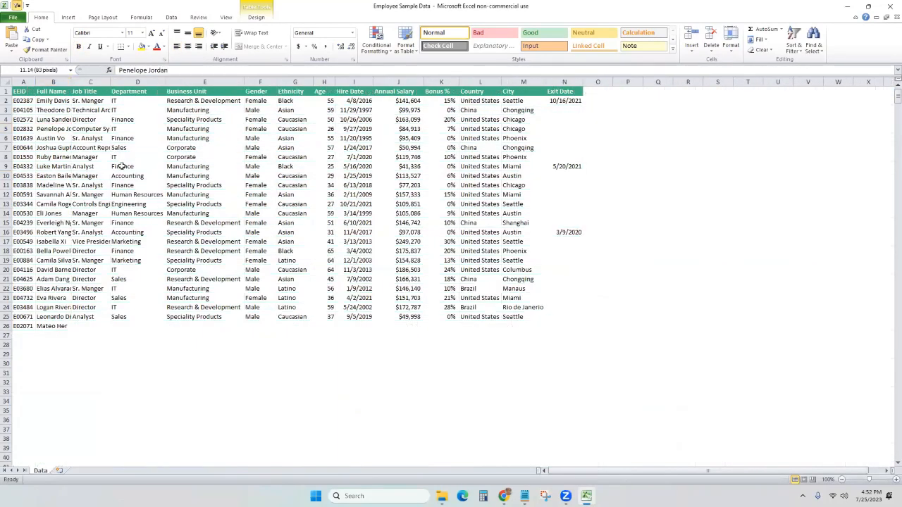
pyautogui.click(138, 175)
pyautogui.click(6, 83)
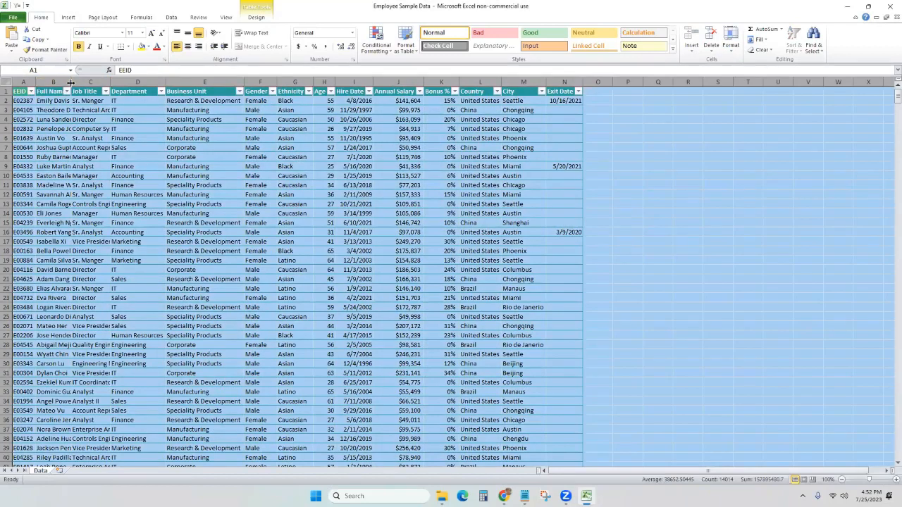
pyautogui.doubleClick(70, 82)
pyautogui.click(94, 186)
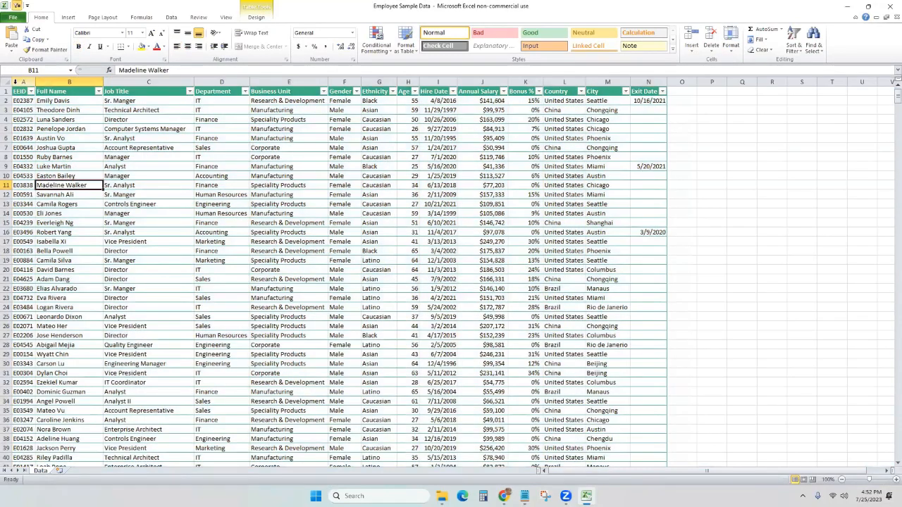
pyautogui.moveTo(21, 87); pyautogui.dragTo(648, 93)
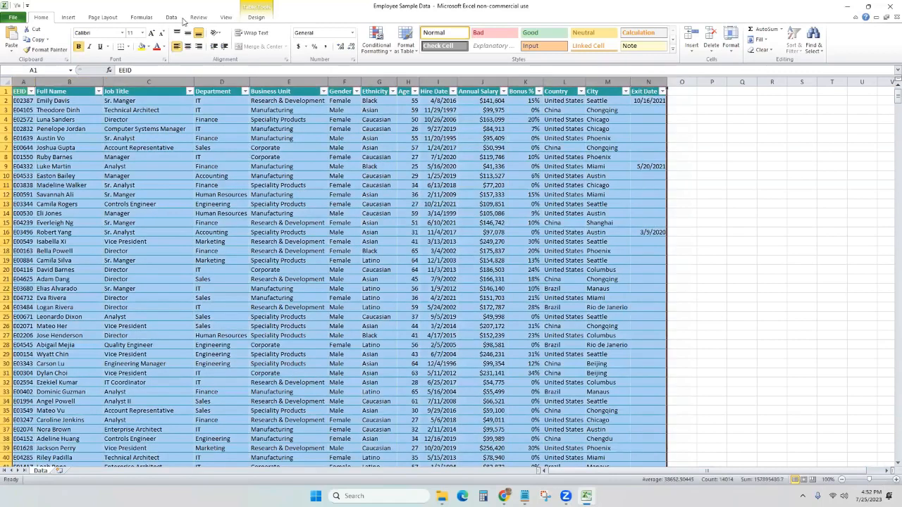
pyautogui.click(73, 19)
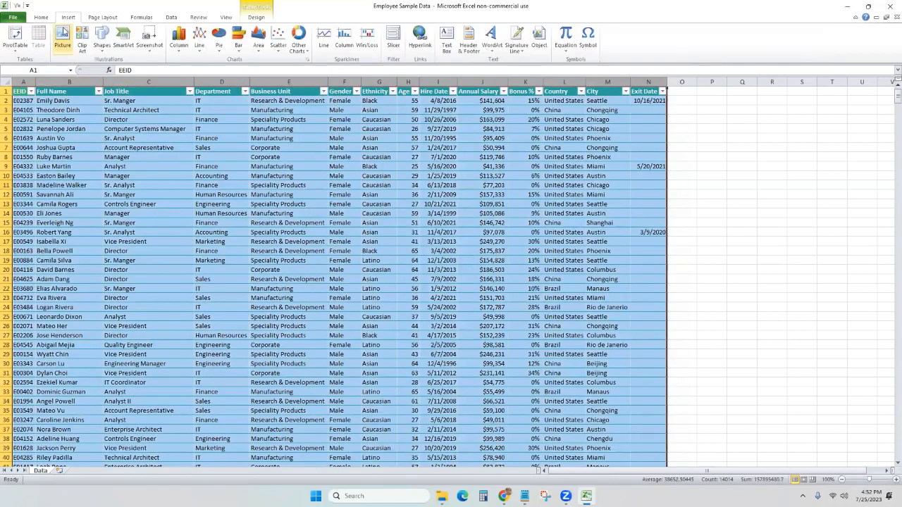
pyautogui.click(237, 42)
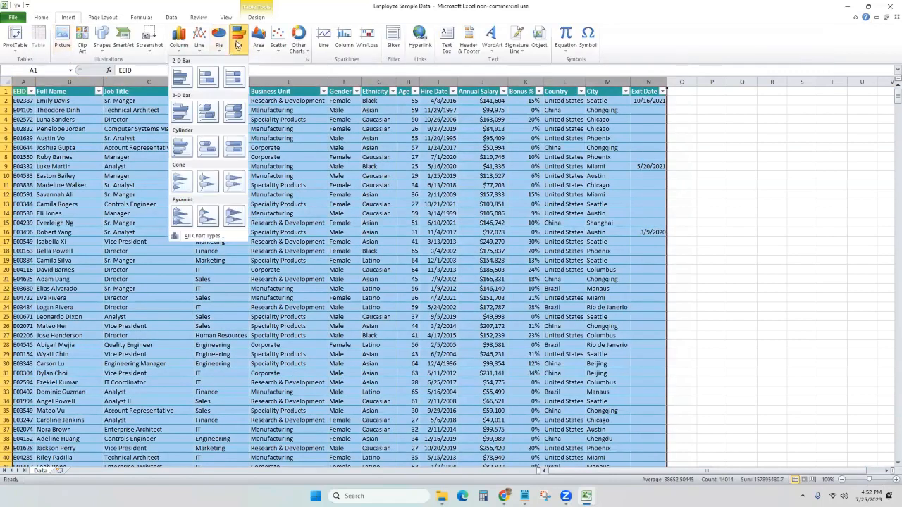
pyautogui.click(179, 38)
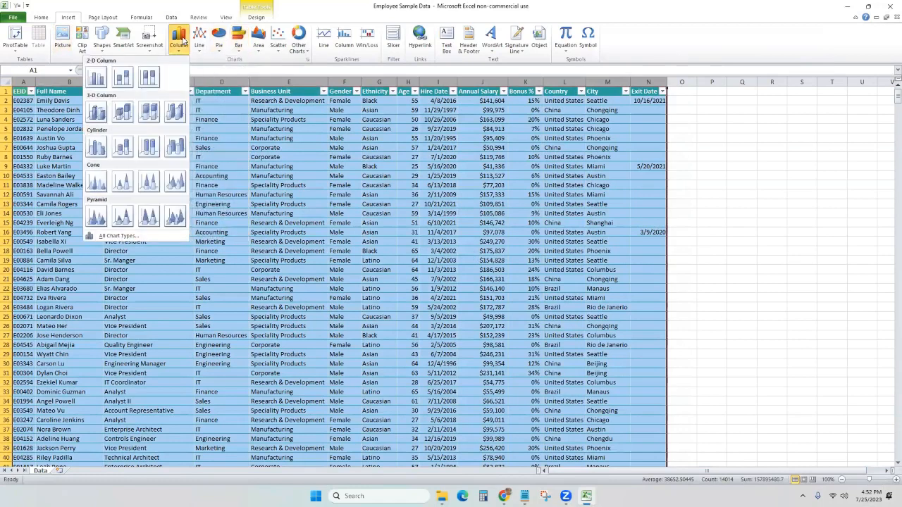
pyautogui.click(93, 79)
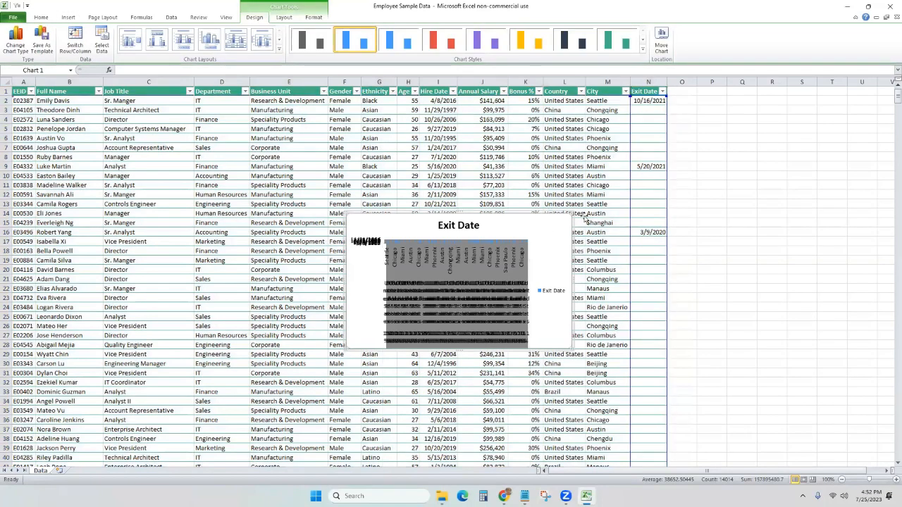
pyautogui.press('Delete')
pyautogui.click(497, 157)
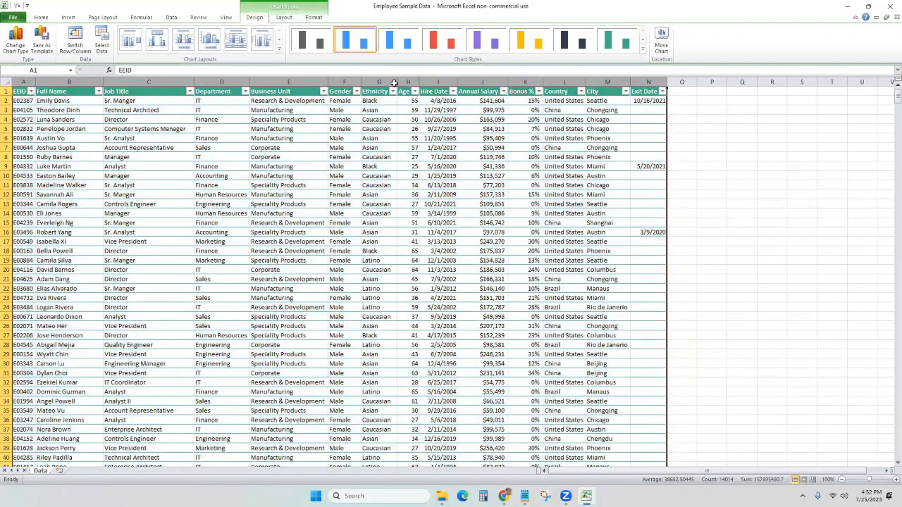
# Insert a clustered column chart of the whole Ethnicity and Age columns, reposition it, then delete it.
pyautogui.click(409, 137)
pyautogui.click(495, 212)
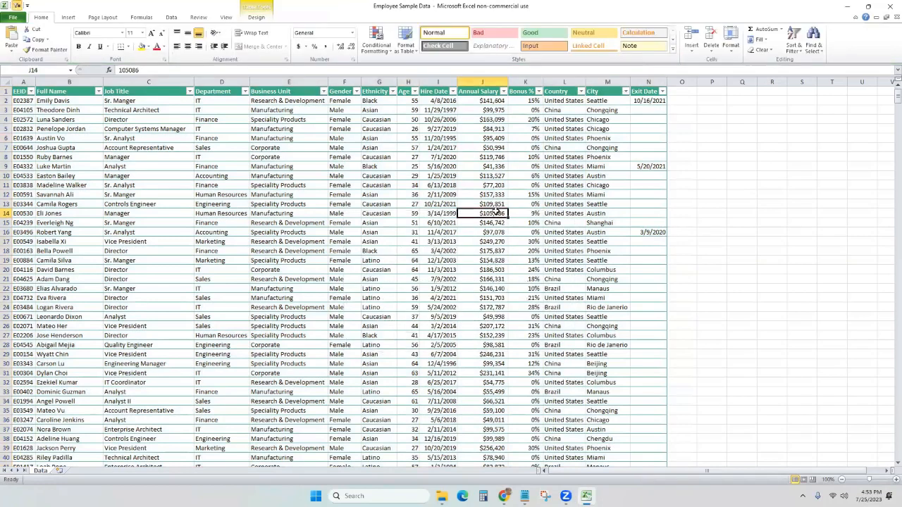
pyautogui.click(378, 79)
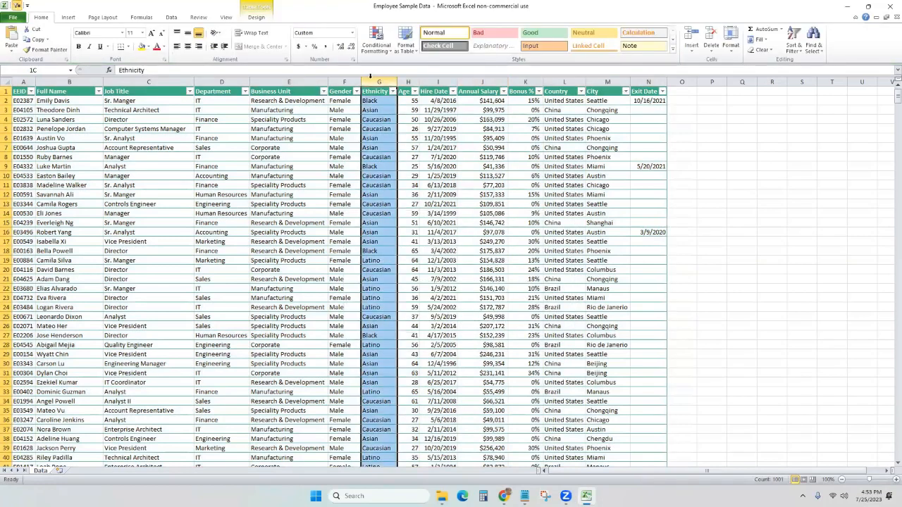
pyautogui.rightClick(379, 81)
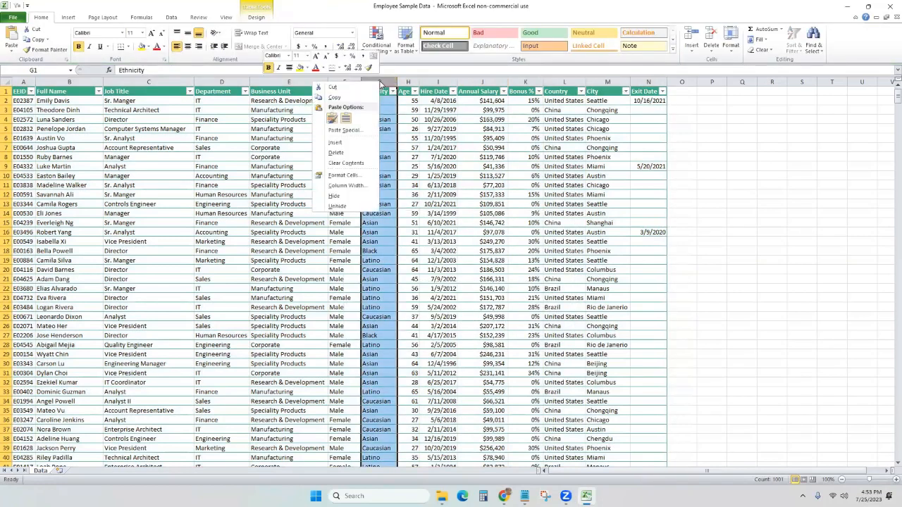
pyautogui.click(386, 83)
pyautogui.moveTo(387, 82); pyautogui.dragTo(406, 82)
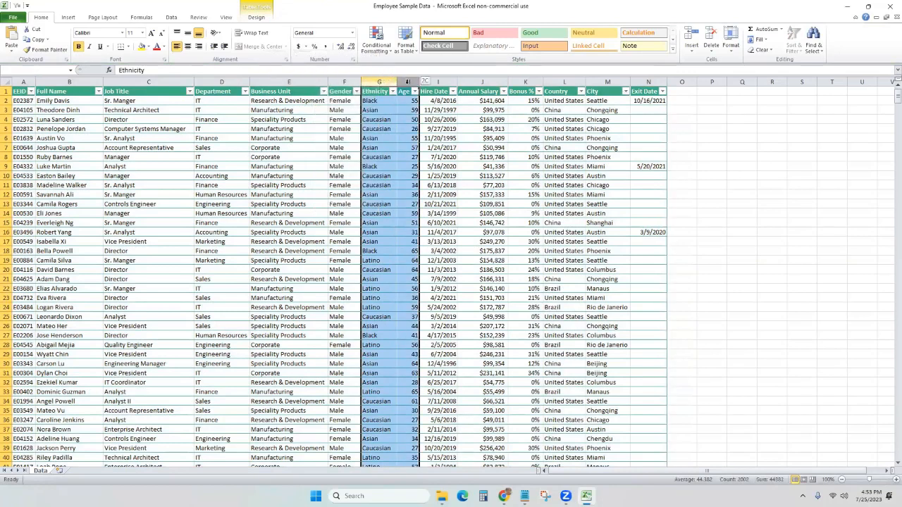
pyautogui.rightClick(405, 130)
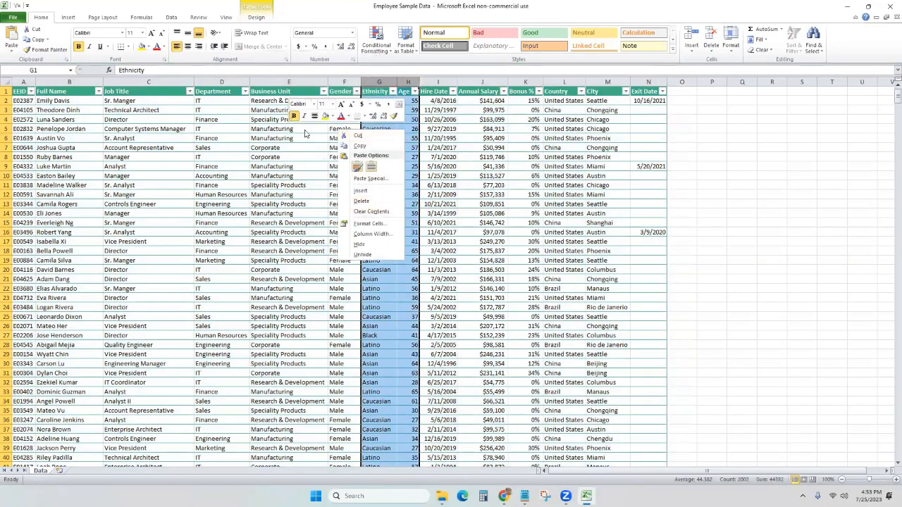
pyautogui.click(69, 17)
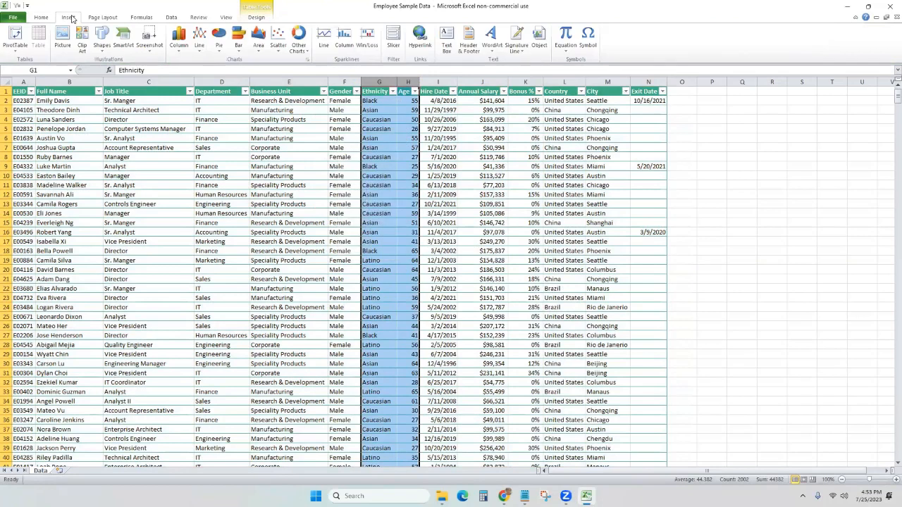
pyautogui.click(179, 41)
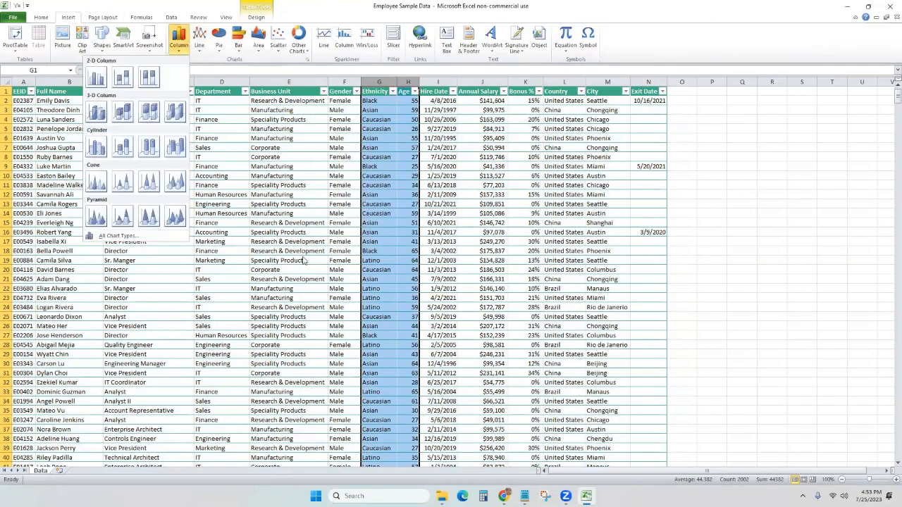
pyautogui.click(98, 78)
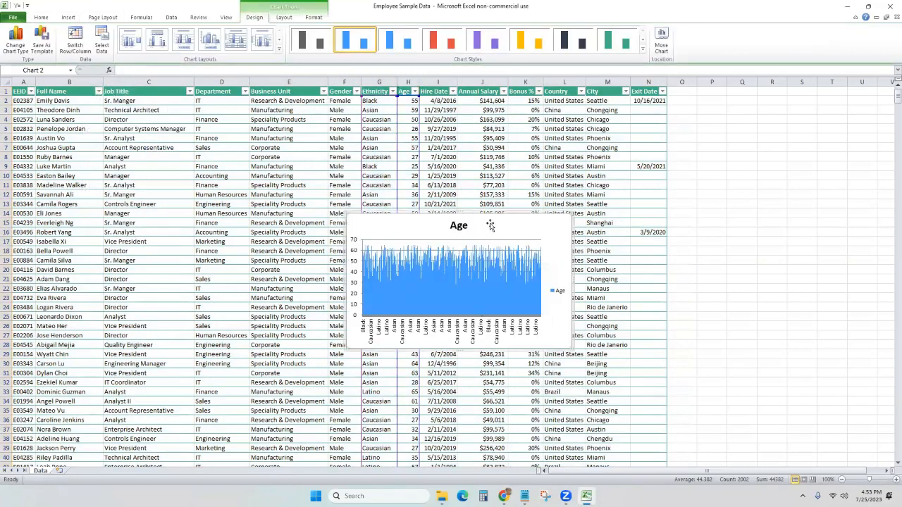
pyautogui.moveTo(860, 169); pyautogui.dragTo(800, 146)
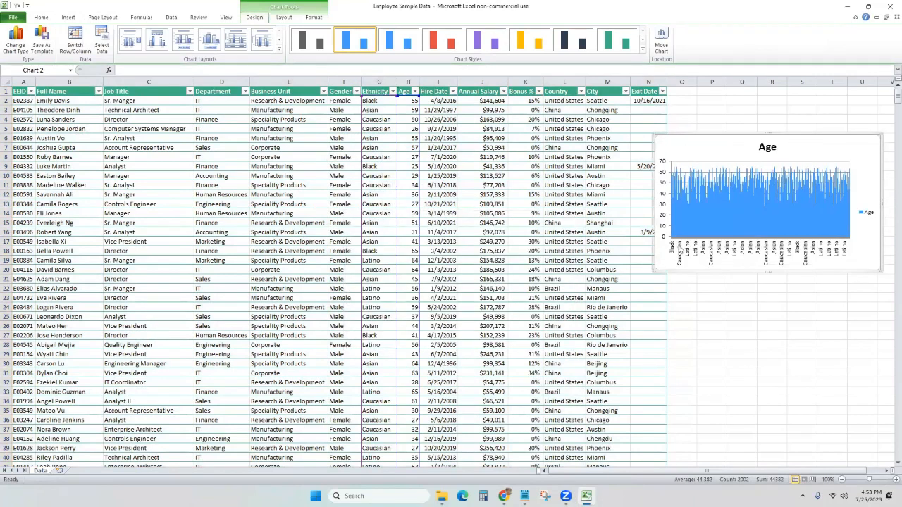
pyautogui.moveTo(653, 202); pyautogui.dragTo(447, 204)
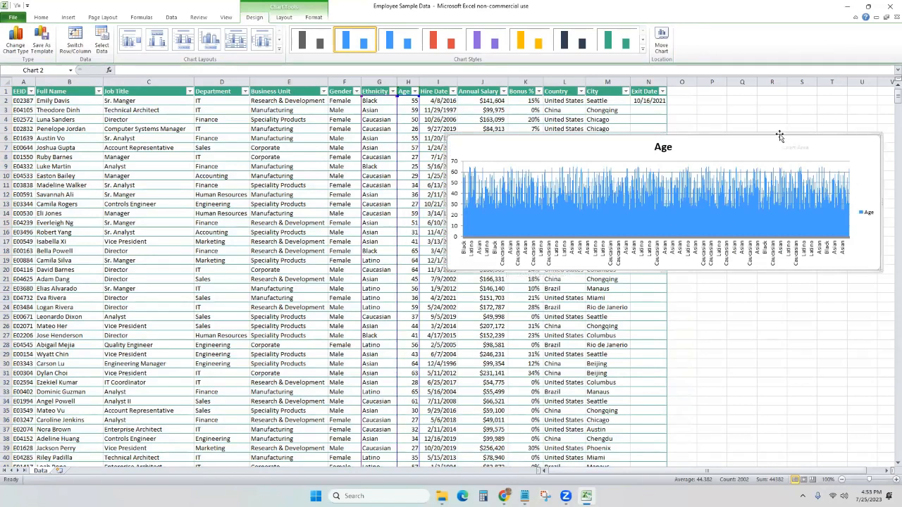
pyautogui.press('Delete')
# Chart ethnicity and age for rows 2–6 as a clustered column chart, then delete it.
pyautogui.click(399, 131)
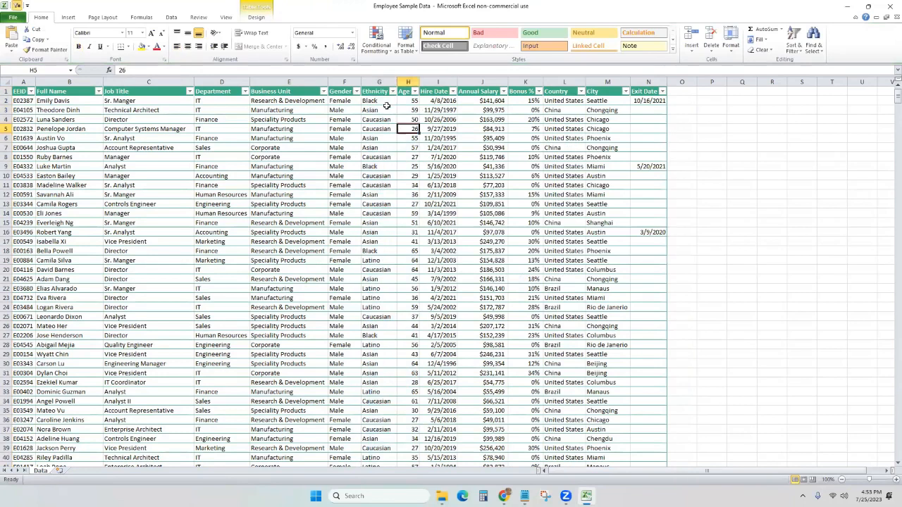
pyautogui.moveTo(386, 102); pyautogui.dragTo(411, 138)
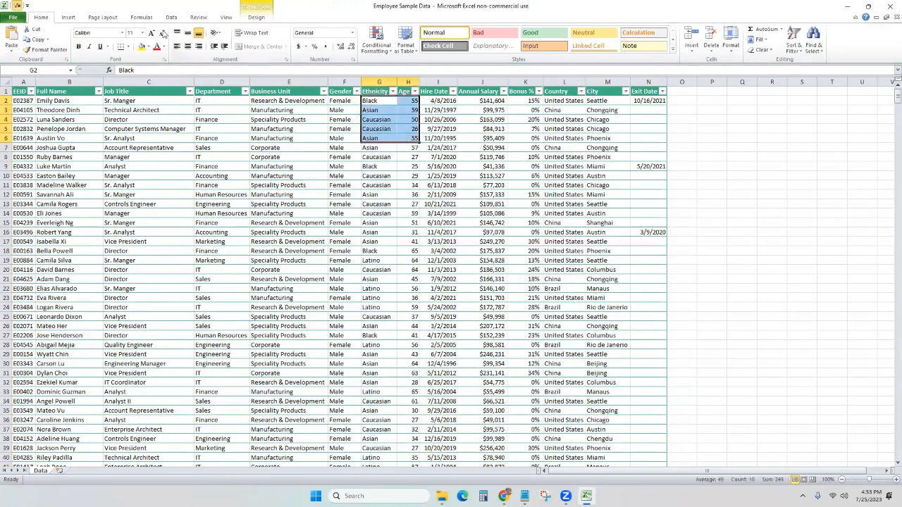
pyautogui.click(68, 17)
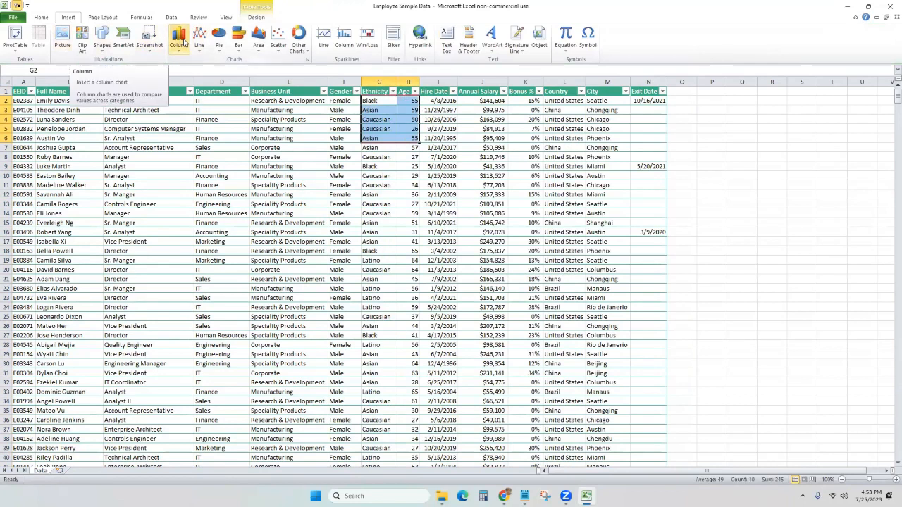
pyautogui.click(181, 43)
pyautogui.click(95, 79)
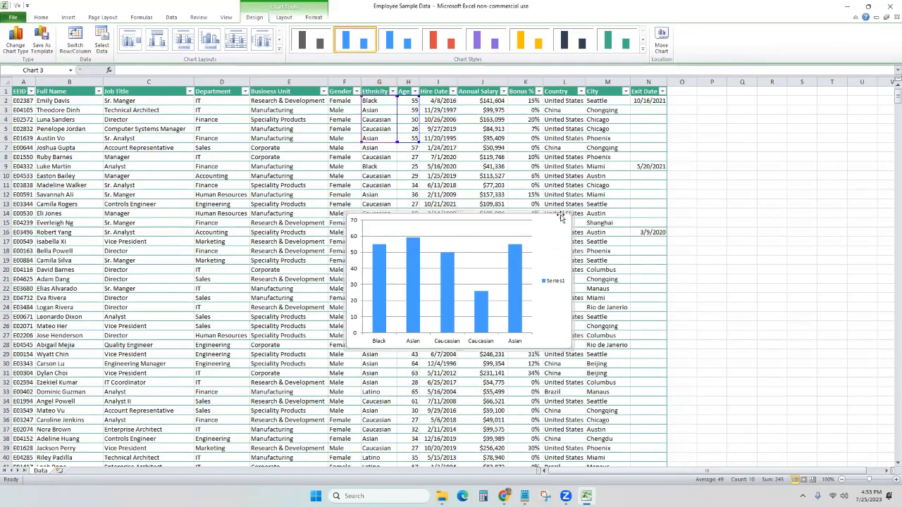
pyautogui.press('Delete')
# Sort the employee table by Job Title from A to Z.
pyautogui.click(157, 108)
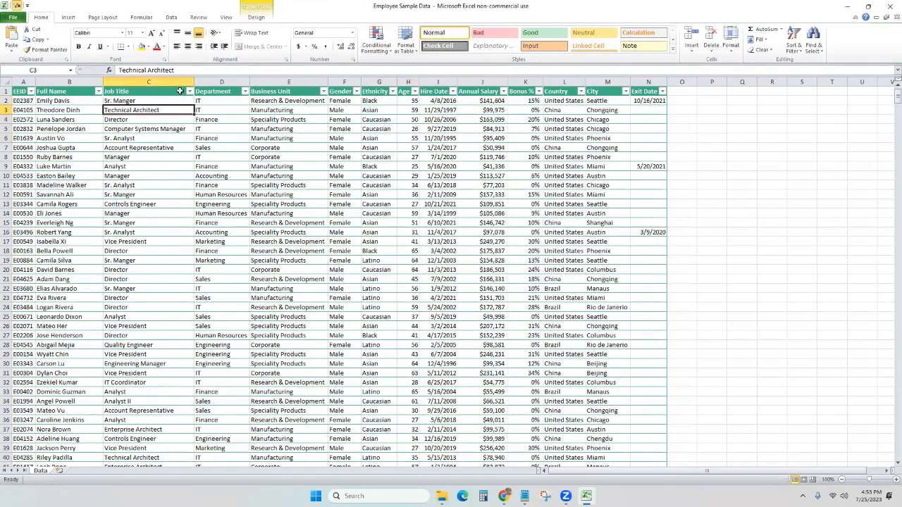
pyautogui.click(189, 91)
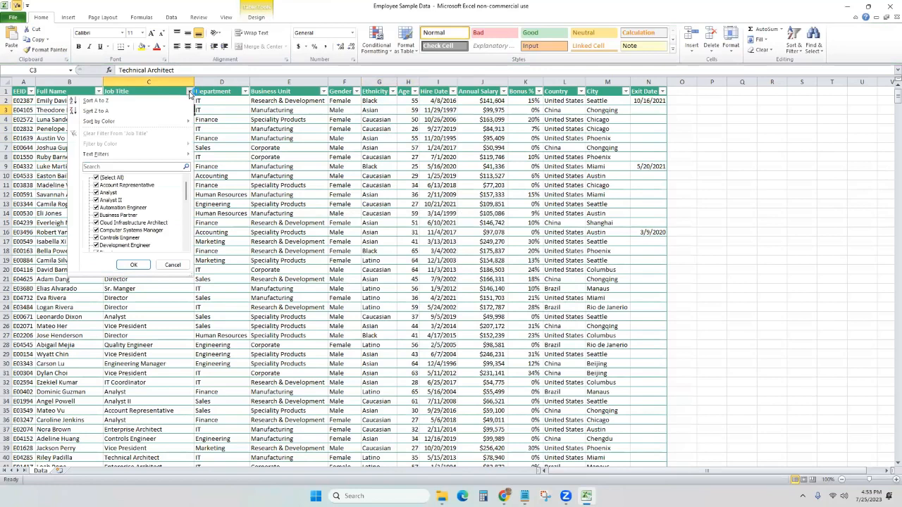
pyautogui.click(119, 100)
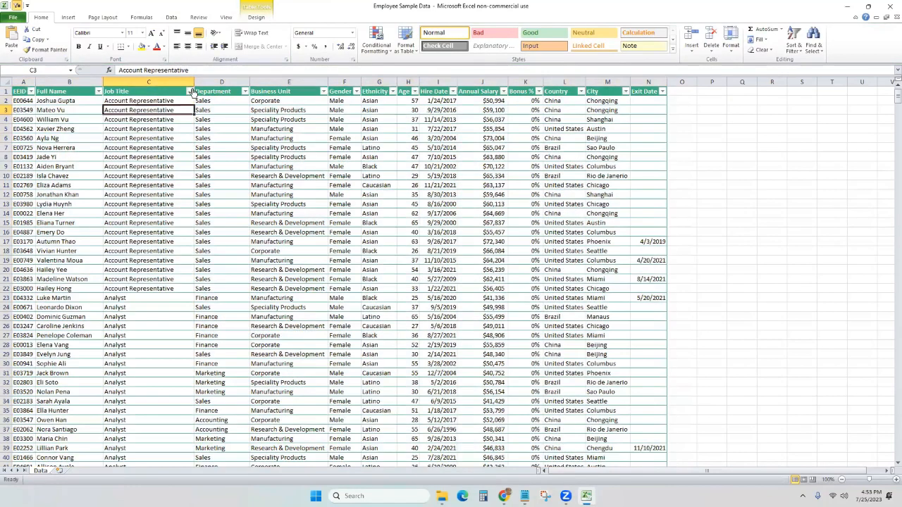
# Filter Job Title to titles containing 'engineer', leaving 133 of 1000 records.
pyautogui.click(189, 92)
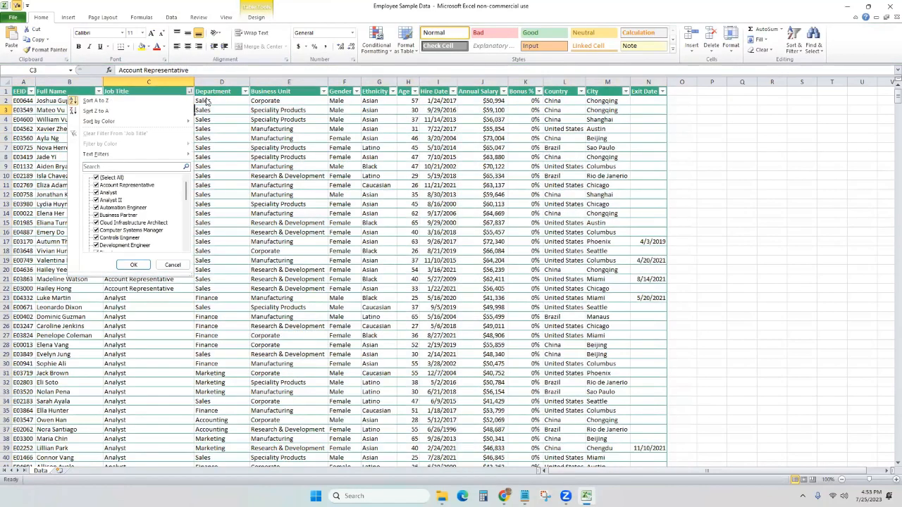
pyautogui.click(123, 166)
pyautogui.write('engineer')
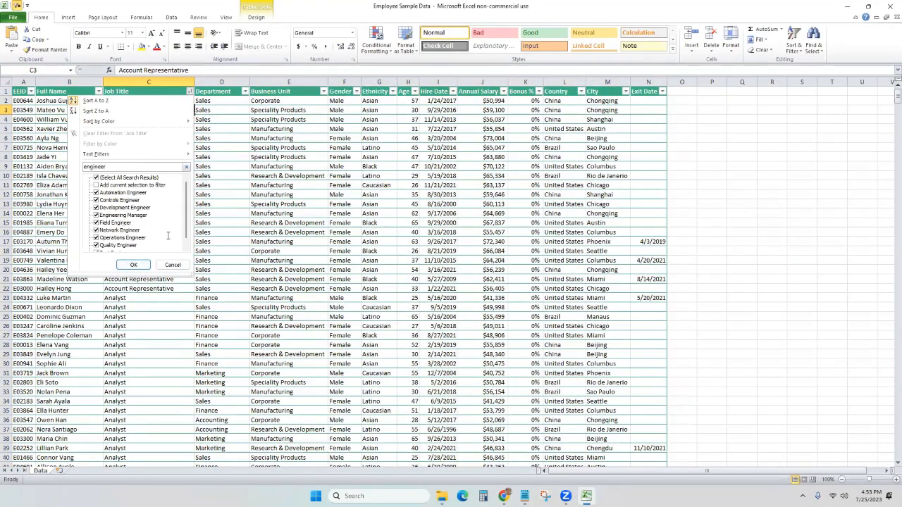
pyautogui.click(133, 264)
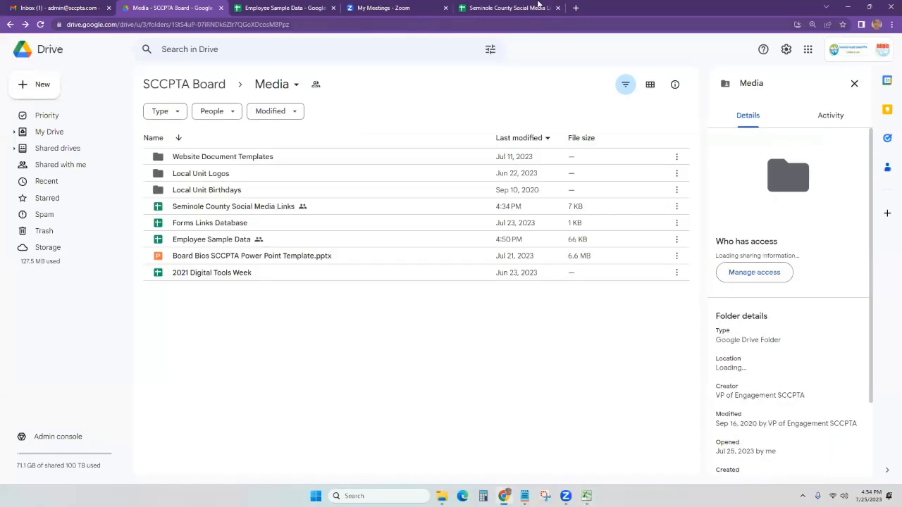
# Create a filter on the A1:N1 header row of the Employee Sample Data spreadsheet.
pyautogui.click(268, 7)
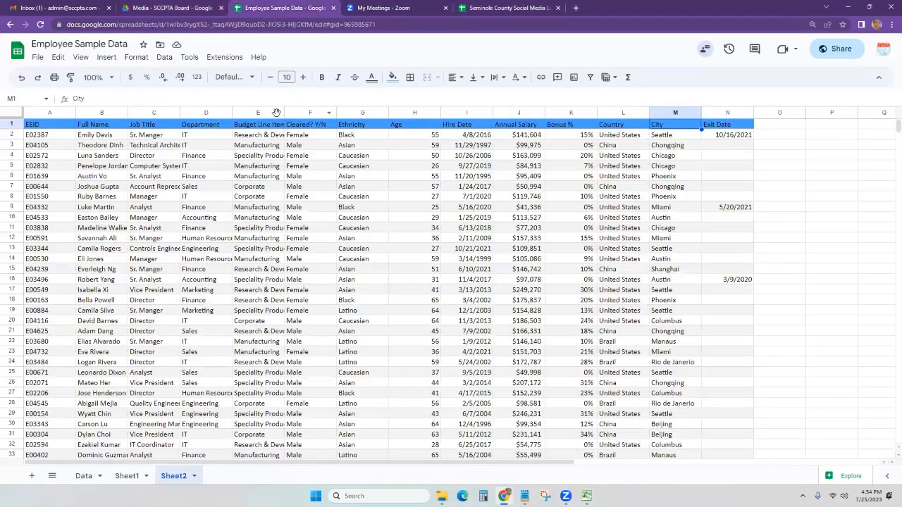
pyautogui.hotkey('ctrl', 'Left')
pyautogui.hotkey('ctrl', 'shift', 'Right')
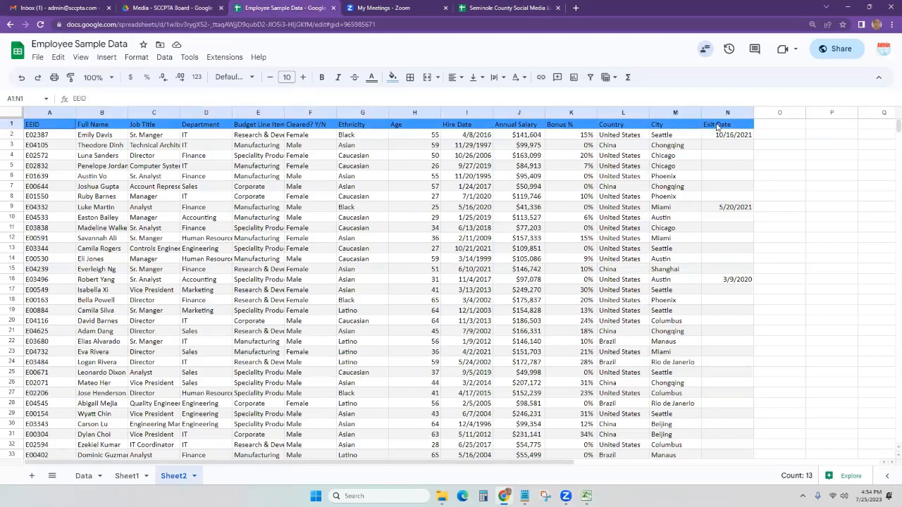
pyautogui.click(592, 80)
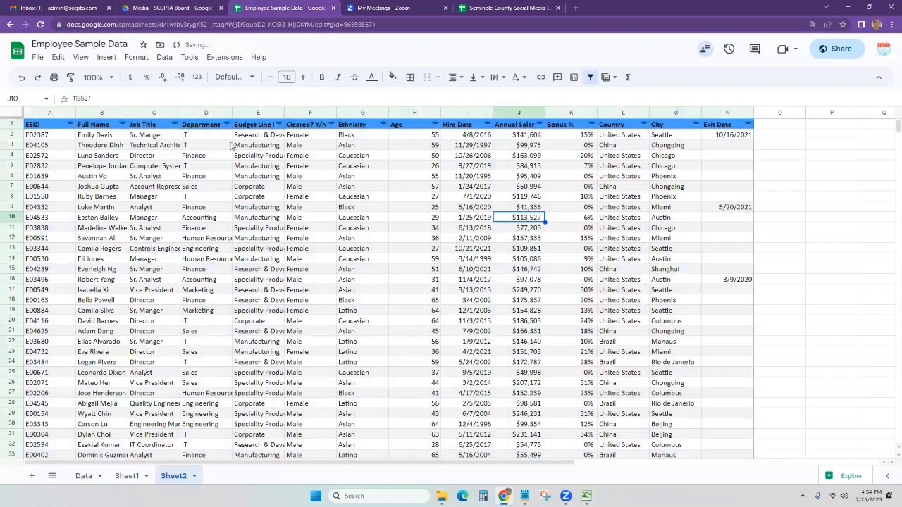
# Filter the Department column to Engineering only, showing 158 of 1,000 rows.
pyautogui.click(231, 144)
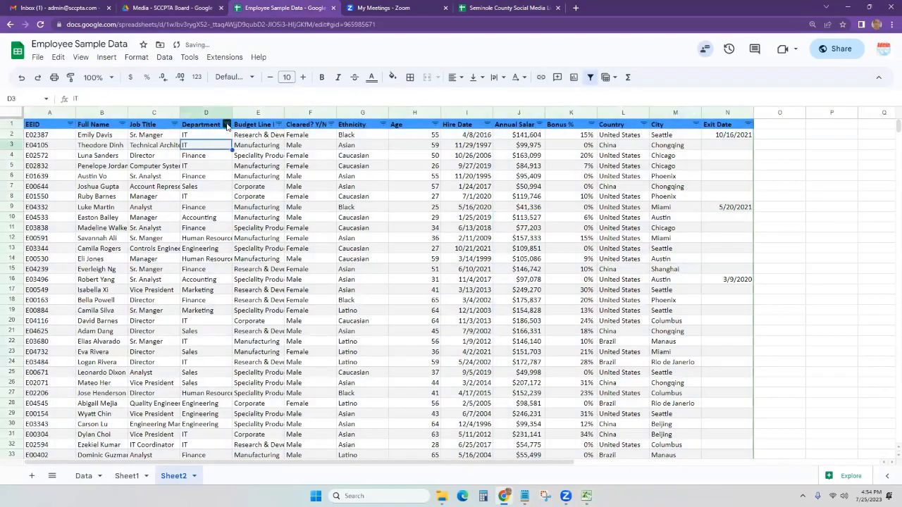
pyautogui.click(227, 124)
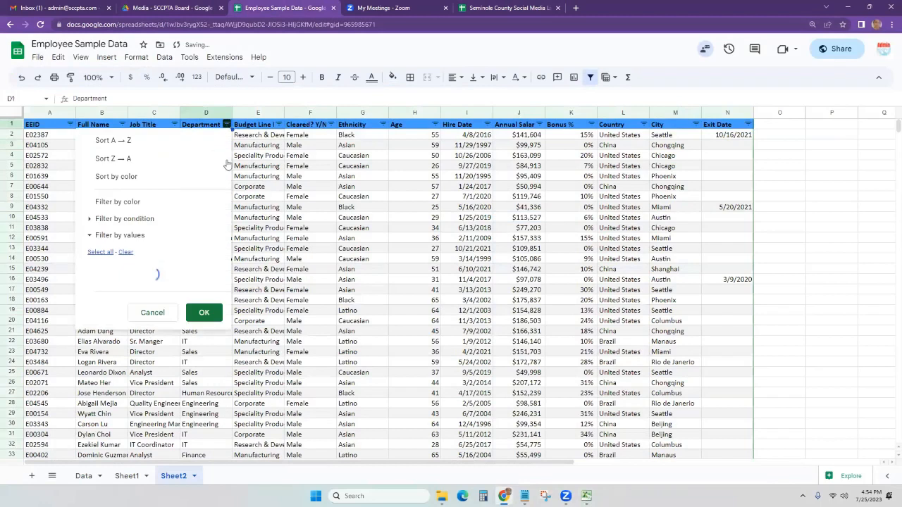
pyautogui.click(125, 254)
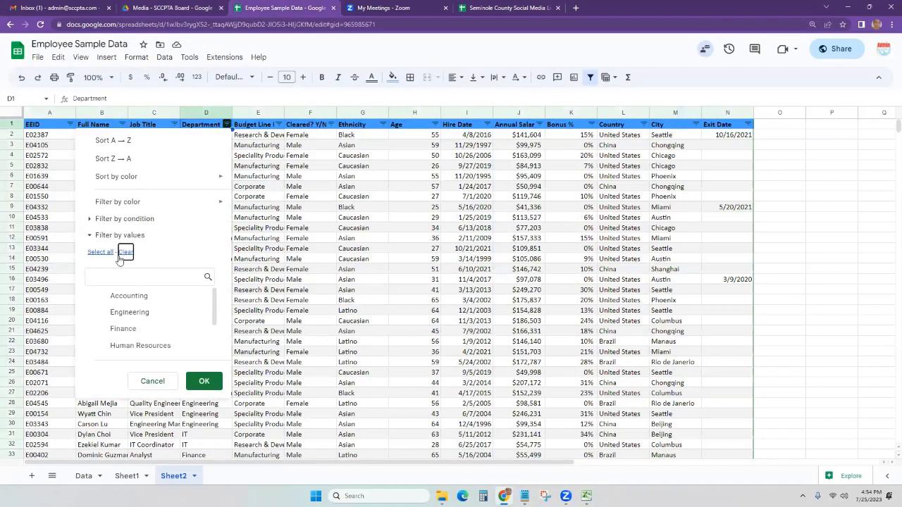
pyautogui.click(99, 252)
pyautogui.click(148, 279)
pyautogui.write('engi')
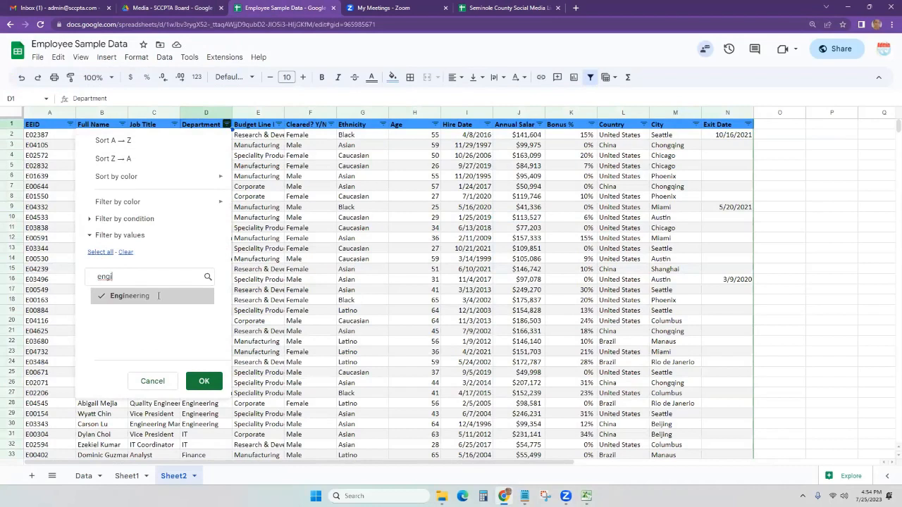
pyautogui.click(204, 381)
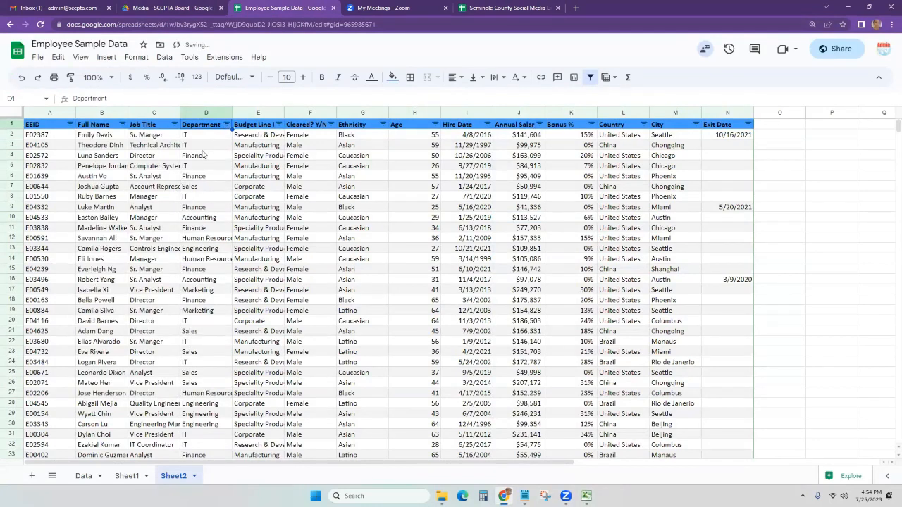
pyautogui.click(227, 124)
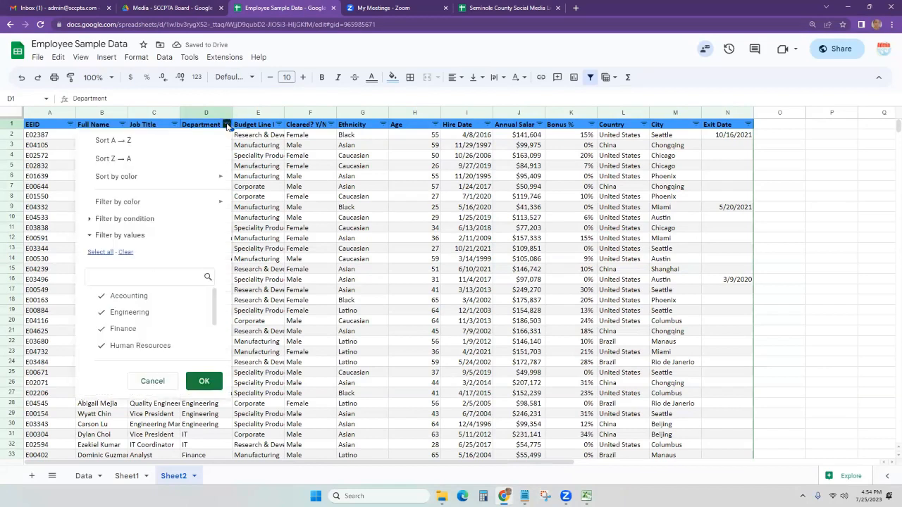
pyautogui.click(126, 252)
pyautogui.click(130, 277)
pyautogui.write('en')
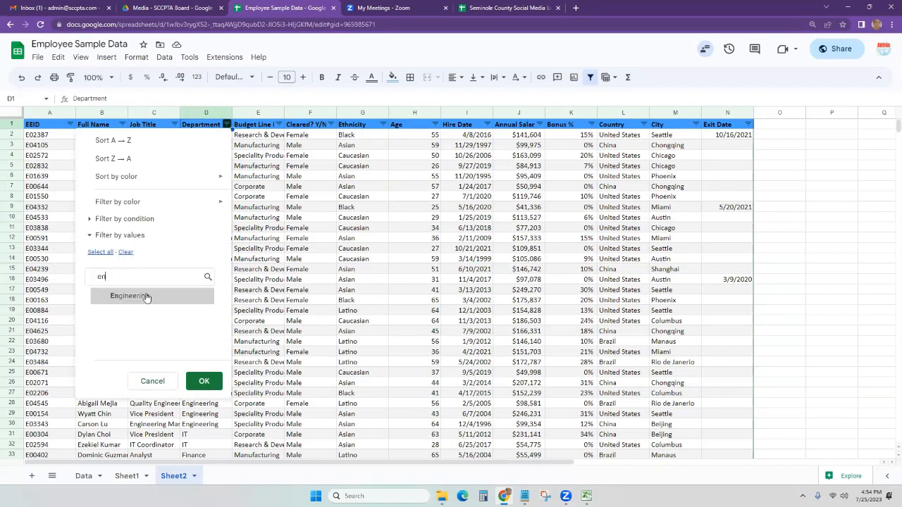
pyautogui.click(202, 382)
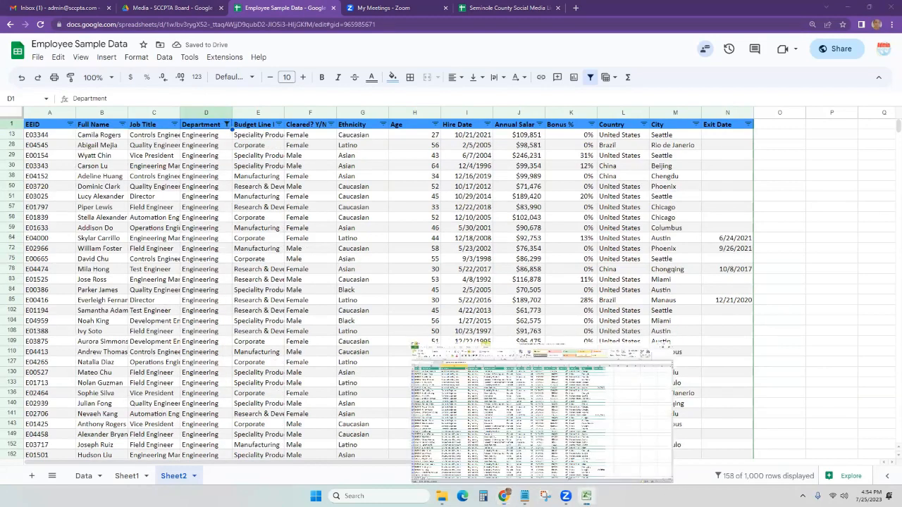
# In the Excel workbook, narrow the Business Unit column and wrap its text.
pyautogui.click(587, 496)
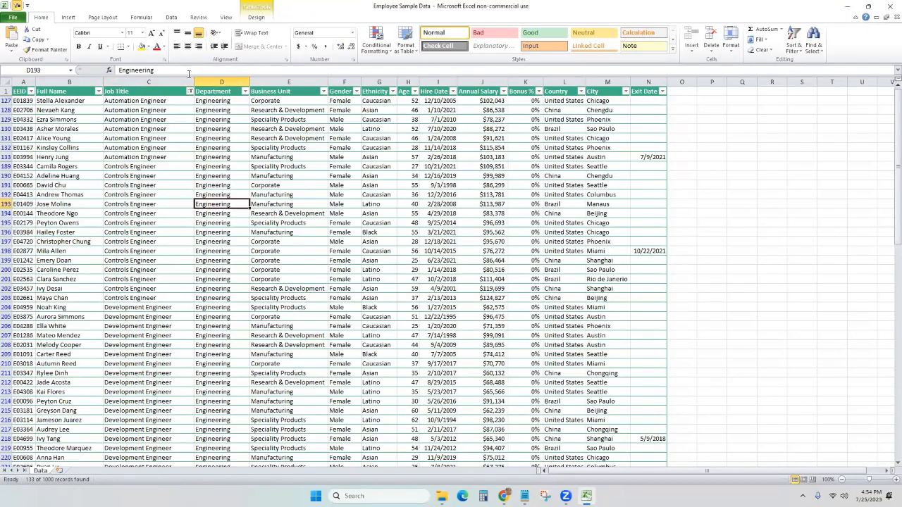
pyautogui.click(380, 148)
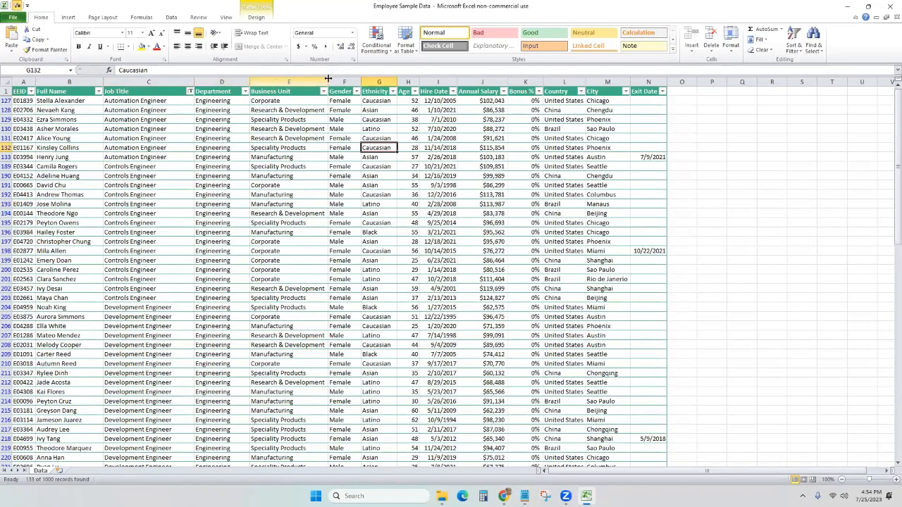
pyautogui.moveTo(328, 78); pyautogui.dragTo(296, 79)
pyautogui.click(274, 80)
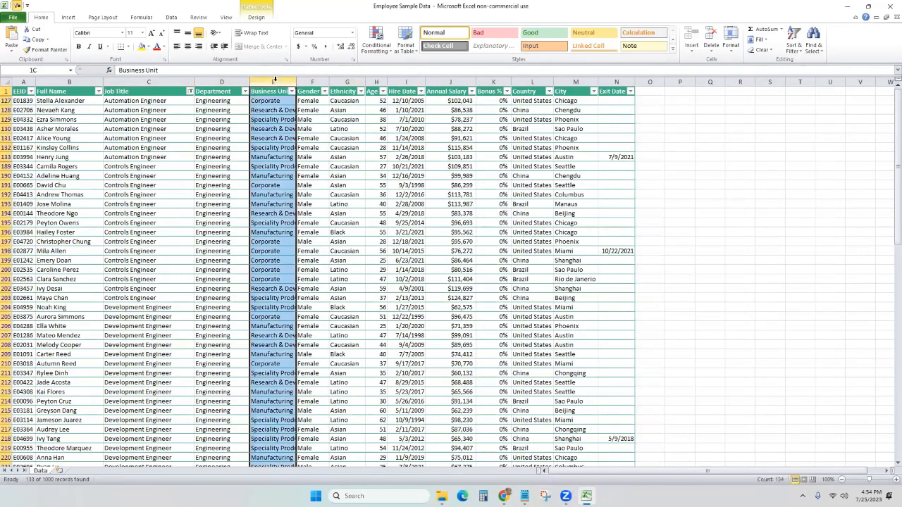
pyautogui.click(254, 34)
pyautogui.click(279, 192)
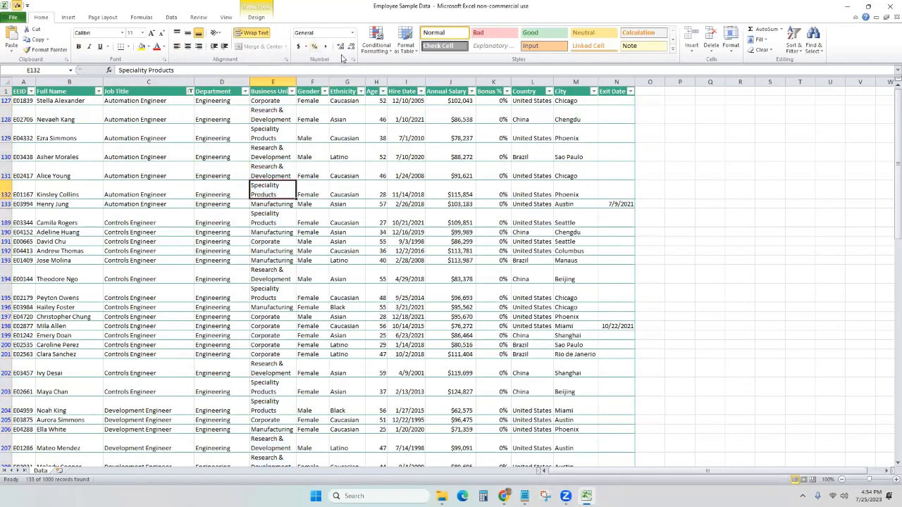
# Format Annual Salary as comma-separated numbers with no decimals, then minimize Excel.
pyautogui.click(436, 77)
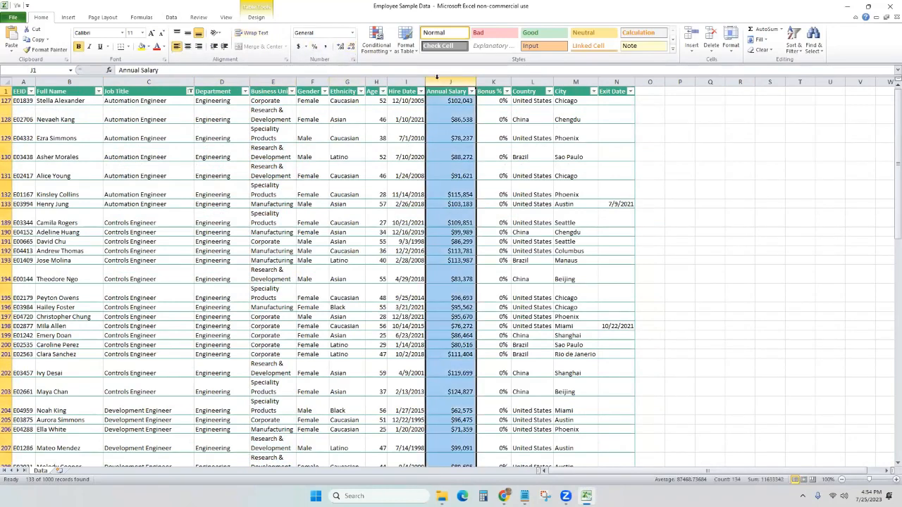
pyautogui.click(315, 46)
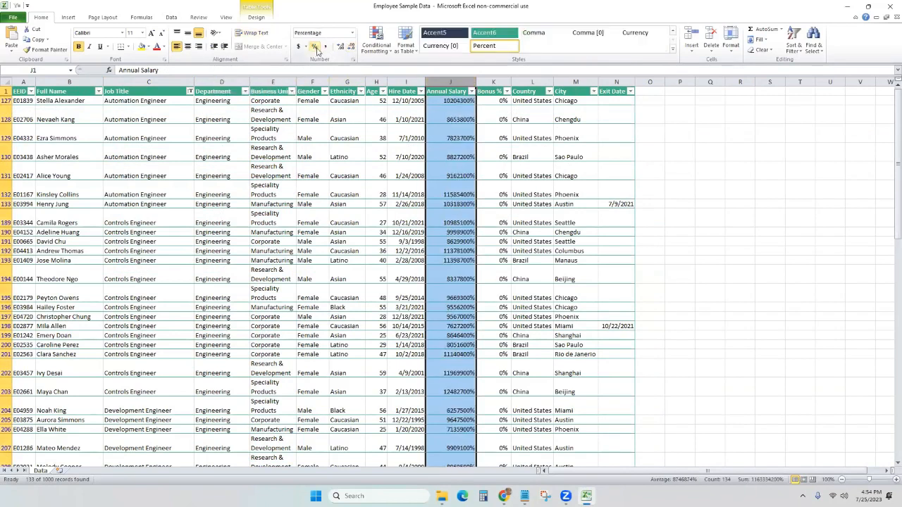
pyautogui.click(327, 47)
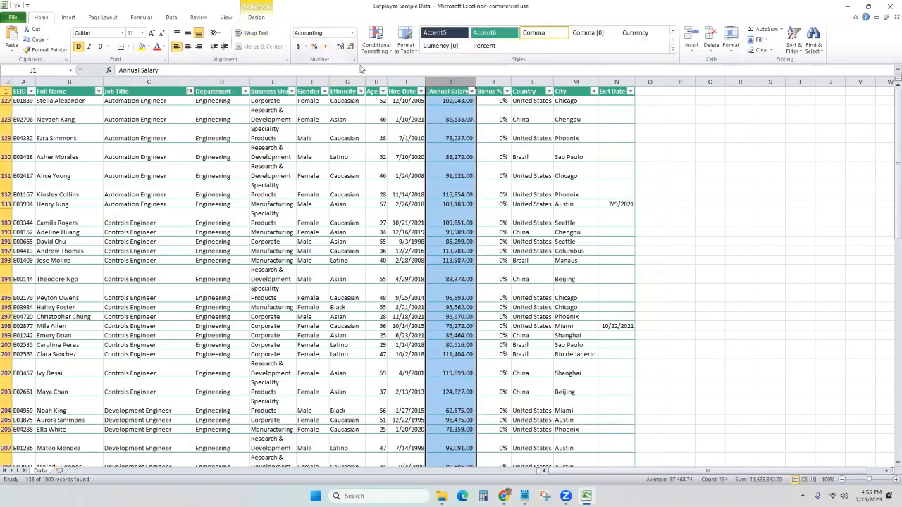
pyautogui.click(351, 46)
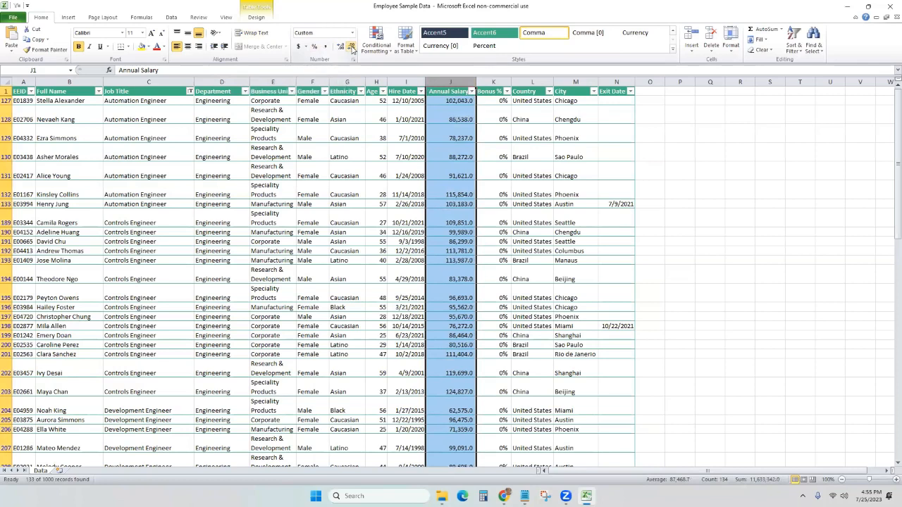
pyautogui.click(351, 46)
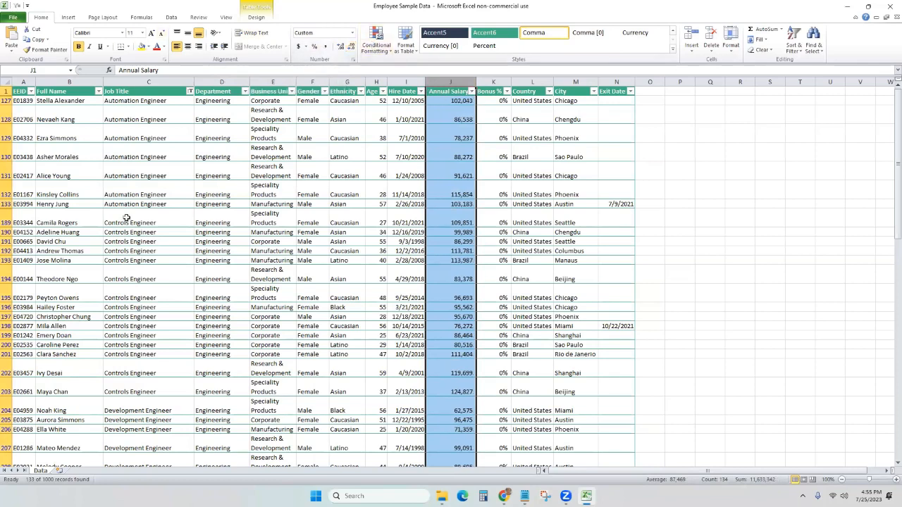
pyautogui.click(567, 233)
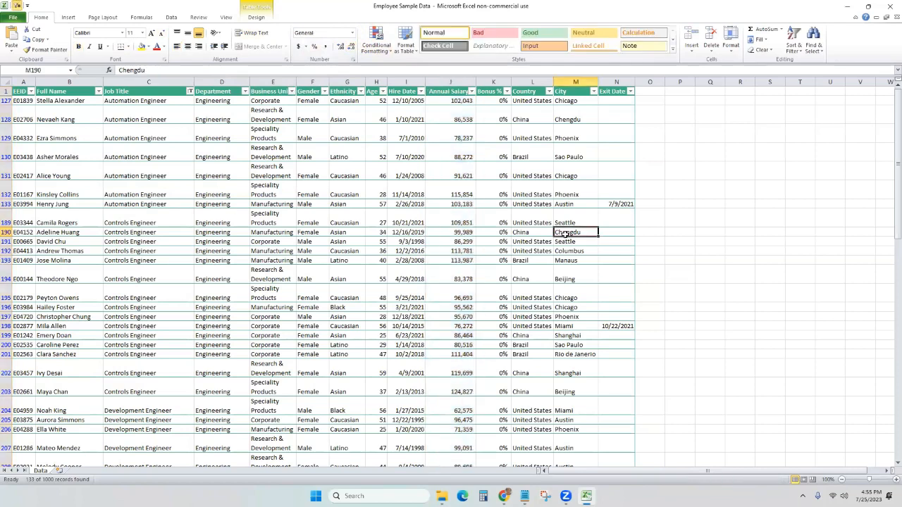
pyautogui.click(848, 10)
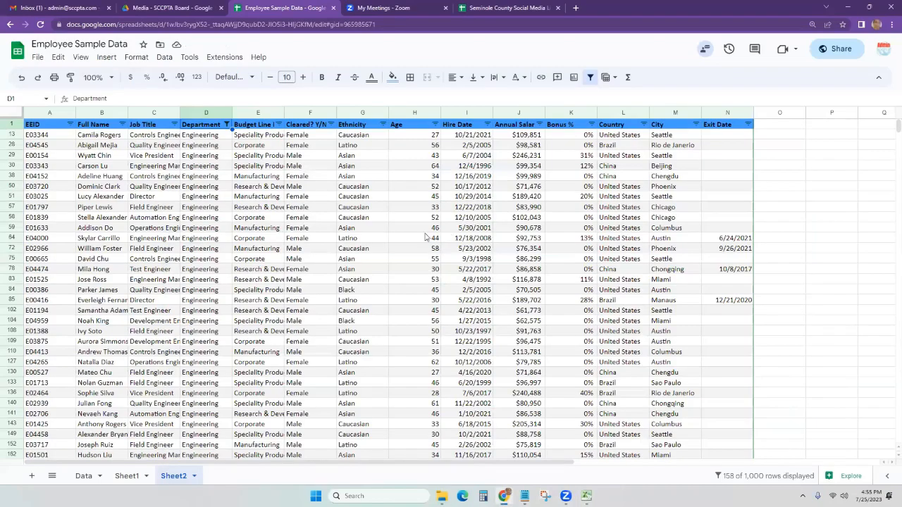
# Open the Employee Sample Data comment email and read the thread down to 'Marked as done'.
pyautogui.click(56, 7)
pyautogui.click(483, 100)
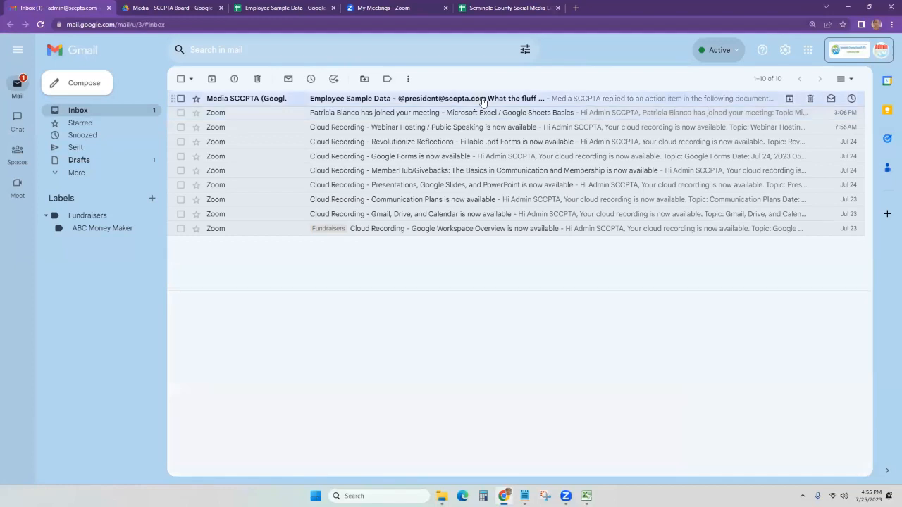
pyautogui.scroll(-1, 467, 355)
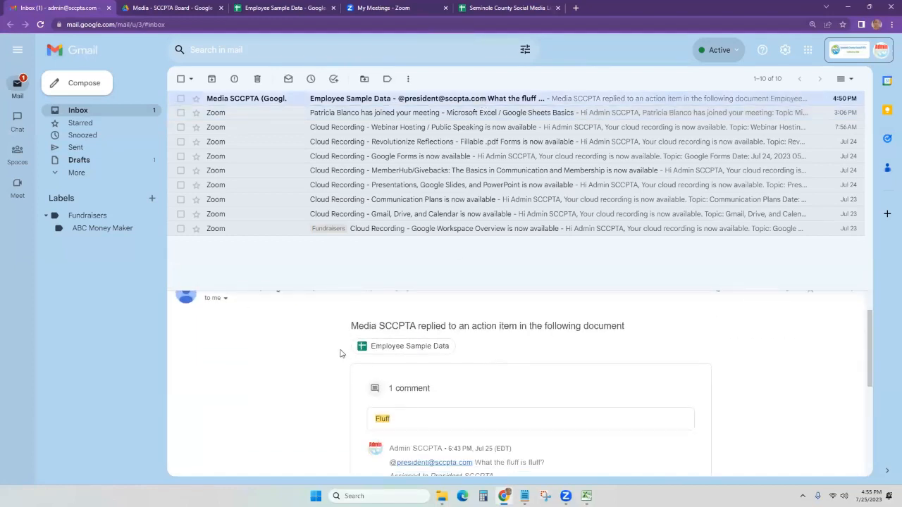
pyautogui.moveTo(435, 290); pyautogui.dragTo(435, 261)
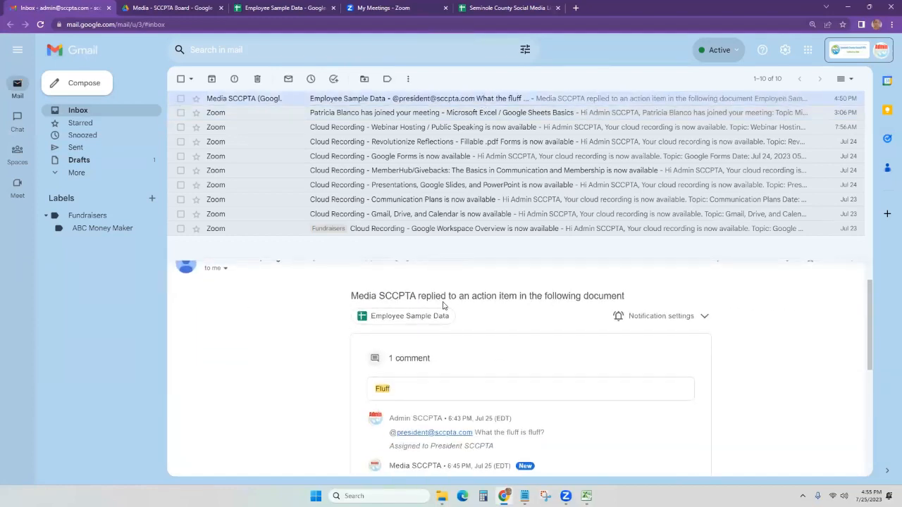
pyautogui.scroll(-1, 471, 348)
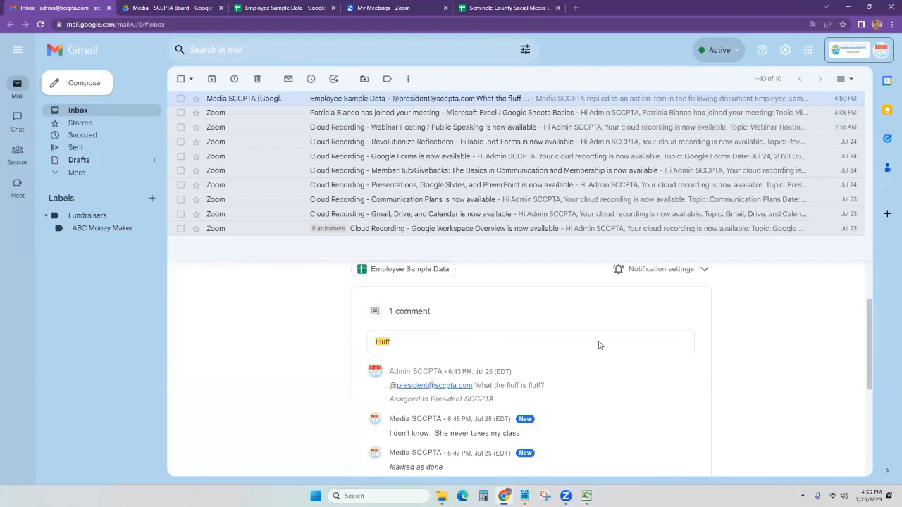
pyautogui.scroll(-1, 599, 345)
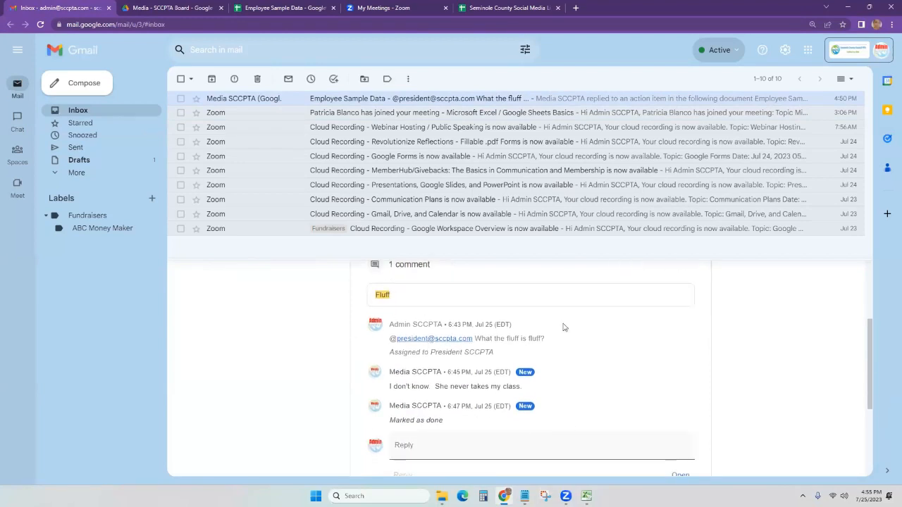
pyautogui.scroll(-3, 467, 425)
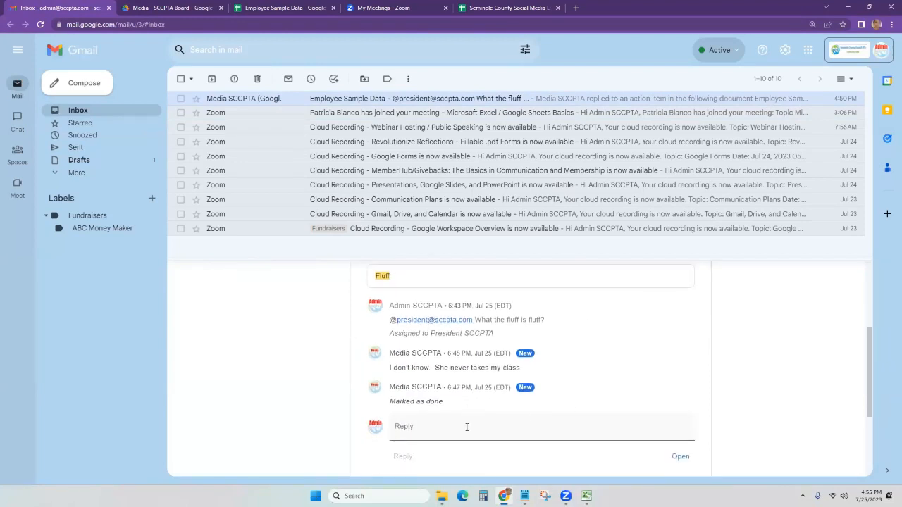